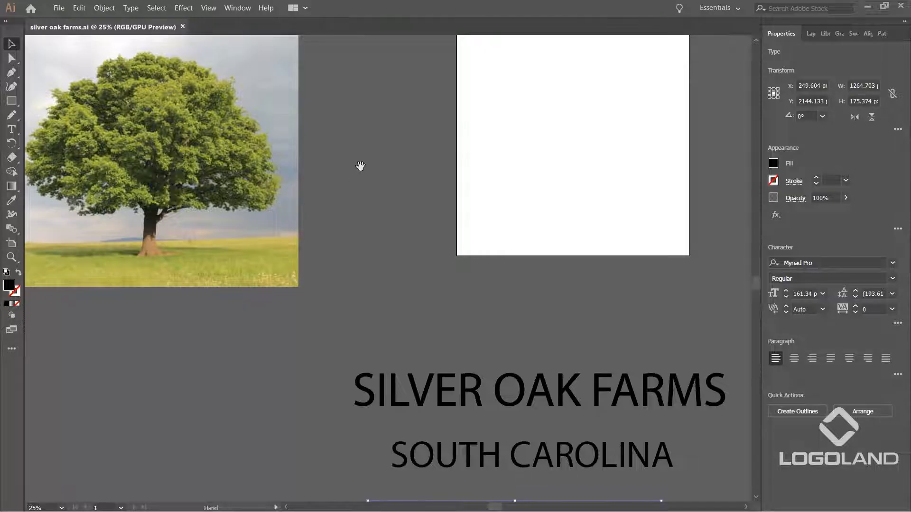
# Step: Reposition the oak tree photo in the empty area beside the blank artboard and deselect it
pyautogui.moveTo(344, 134); pyautogui.dragTo(405, 230)
pyautogui.scroll(-1, 423, 225)
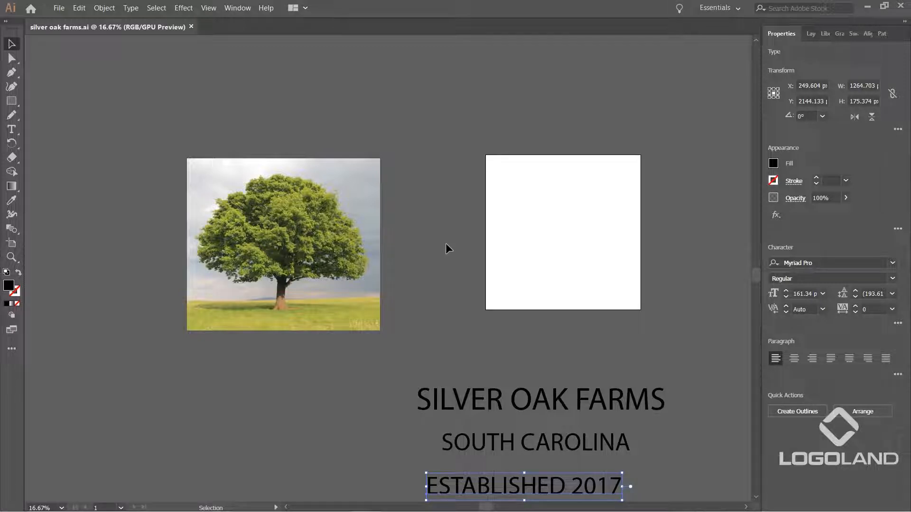
pyautogui.scroll(1, 344, 254)
pyautogui.moveTo(438, 218); pyautogui.dragTo(472, 222)
pyautogui.moveTo(381, 210); pyautogui.dragTo(357, 221)
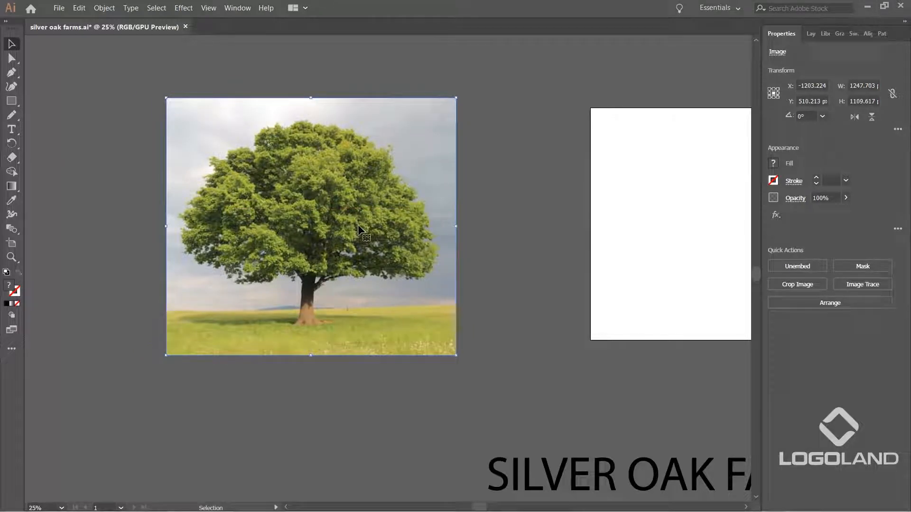
pyautogui.moveTo(339, 196); pyautogui.dragTo(350, 213)
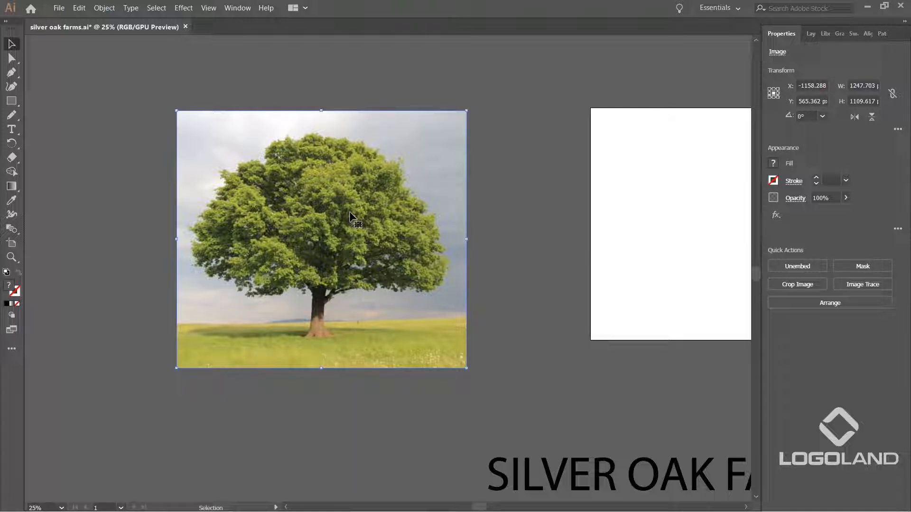
pyautogui.click(519, 214)
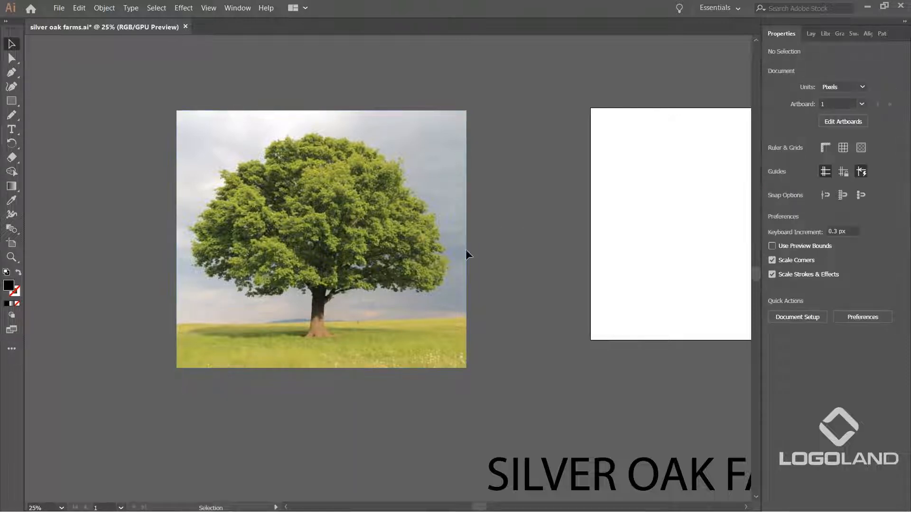
# Step: Transfer the tree photo from Layer 1 to a new layer placed beneath it, keeping the photo in the same position
pyautogui.click(380, 233)
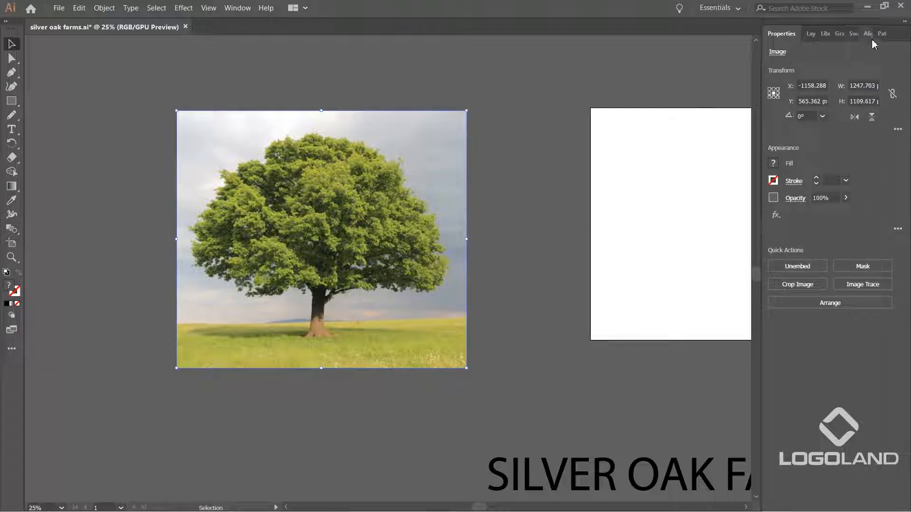
pyautogui.click(810, 33)
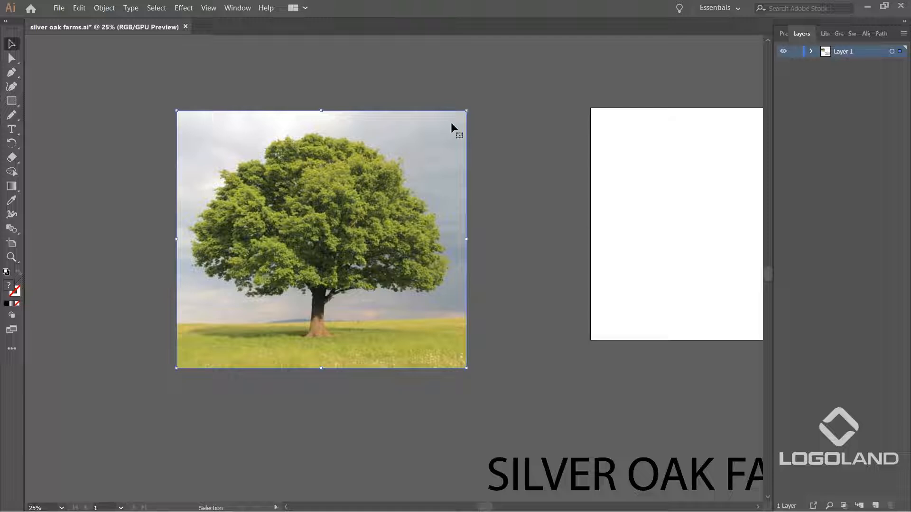
pyautogui.press('Delete')
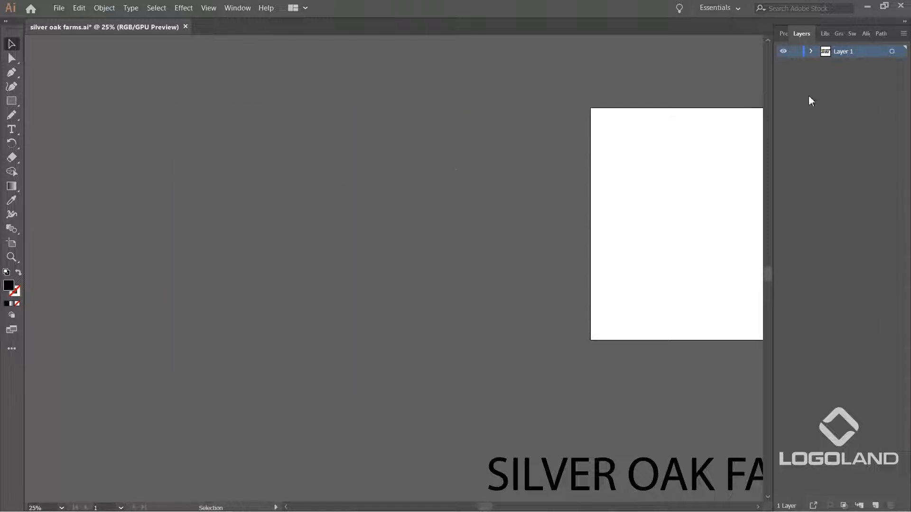
pyautogui.click(875, 506)
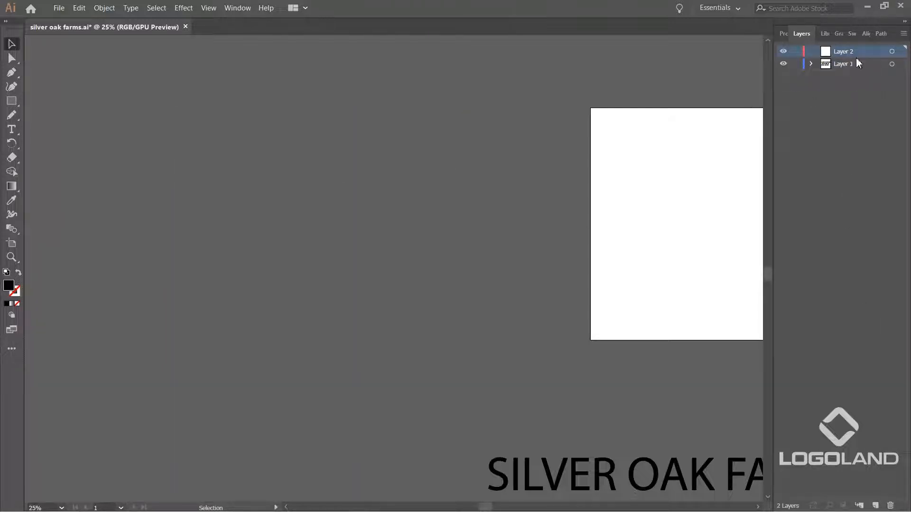
pyautogui.moveTo(860, 55); pyautogui.dragTo(860, 71)
pyautogui.press('a')
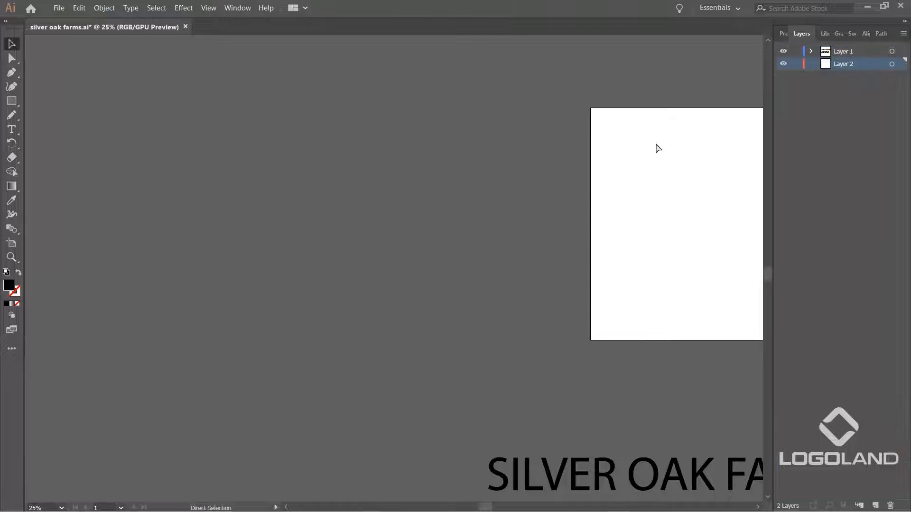
pyautogui.hotkey('ctrl', 'v')
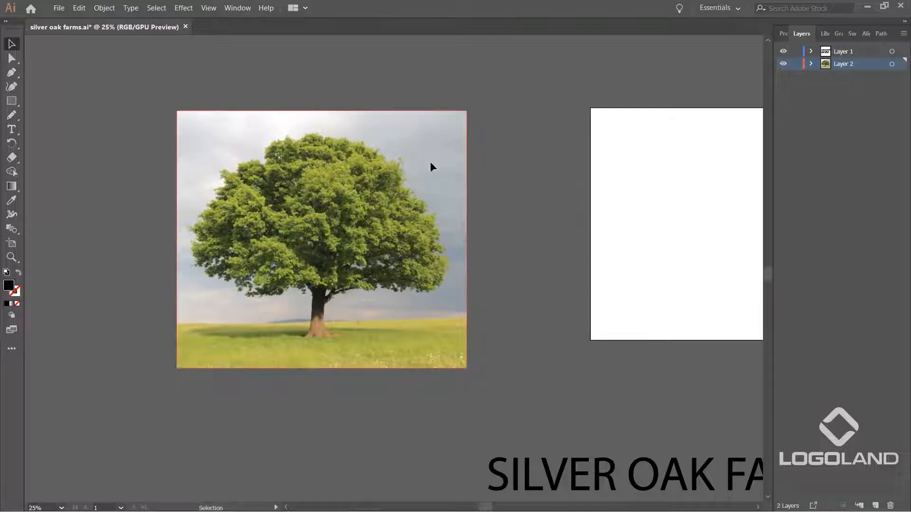
# Step: Make the photo's layer, Layer 2, a template layer with images dimmed to 80%
pyautogui.doubleClick(866, 62)
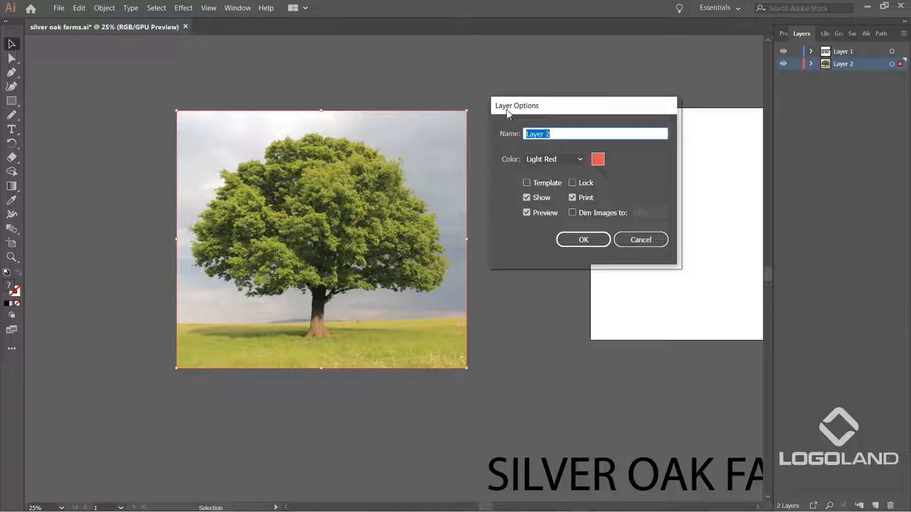
pyautogui.click(534, 184)
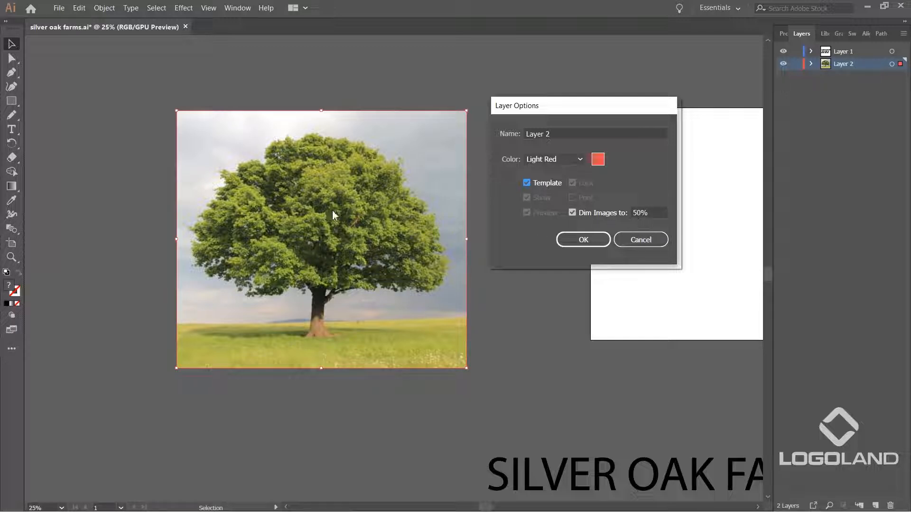
pyautogui.moveTo(652, 211); pyautogui.dragTo(583, 219)
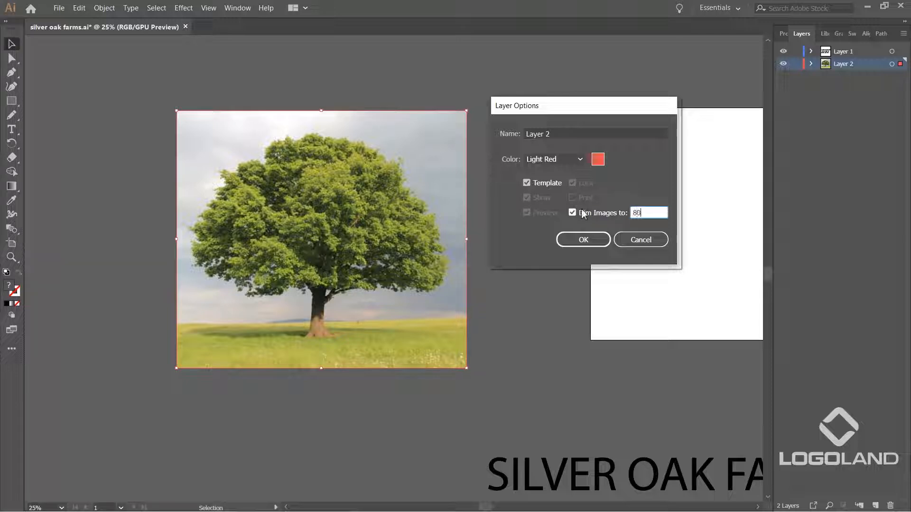
pyautogui.click(584, 240)
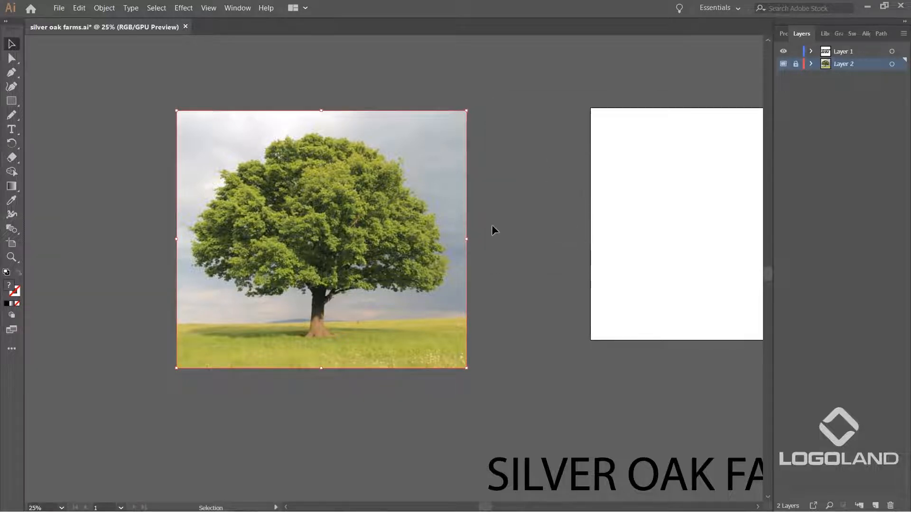
# Step: Make Layer 1 active and ready the Pencil tool with its fidelity at the most accurate setting
pyautogui.hotkey('ctrl', '=')
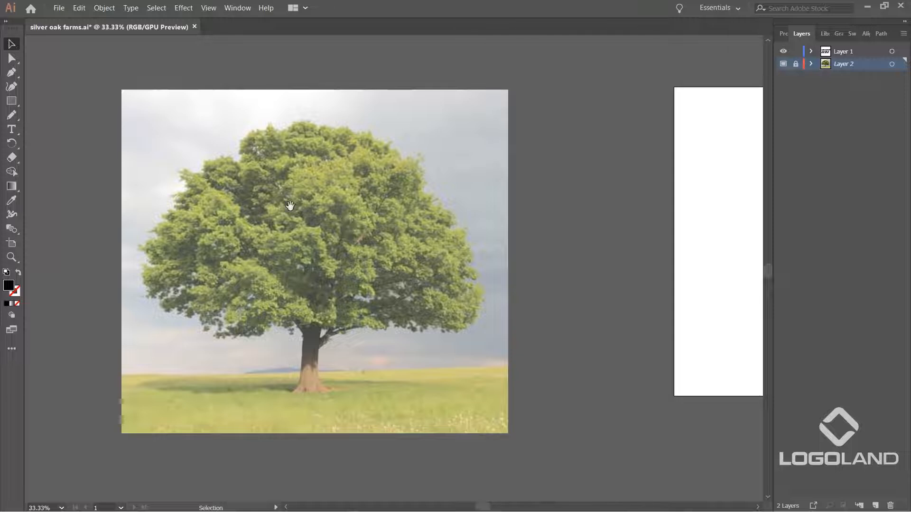
pyautogui.click(852, 50)
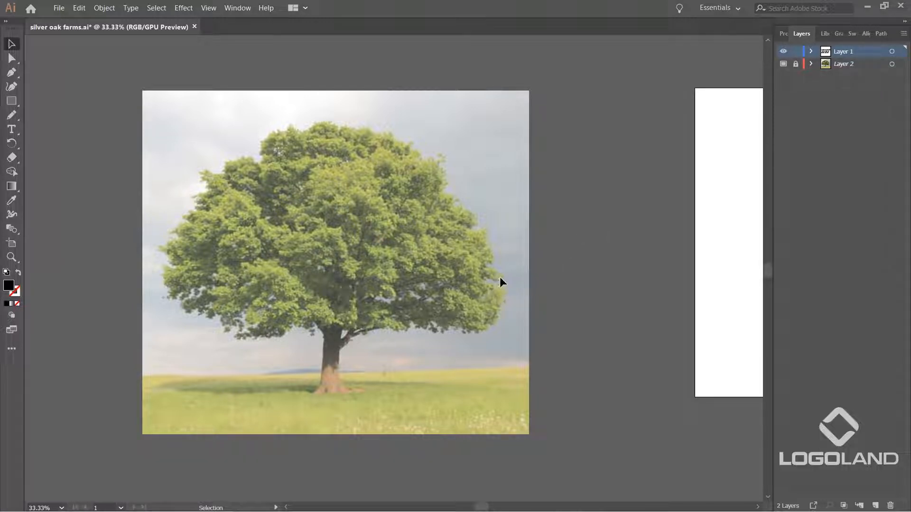
pyautogui.hscroll(-1, 503, 272)
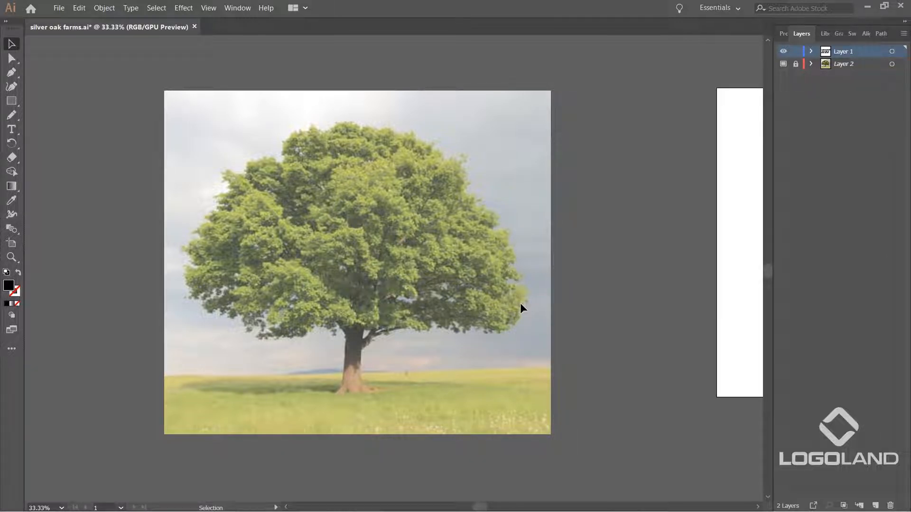
pyautogui.moveTo(413, 302); pyautogui.dragTo(436, 308)
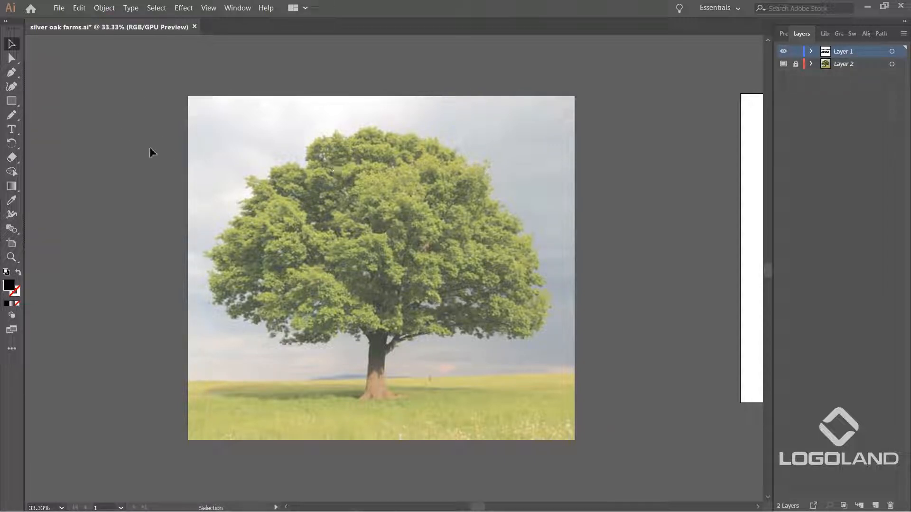
pyautogui.moveTo(15, 115); pyautogui.dragTo(60, 141)
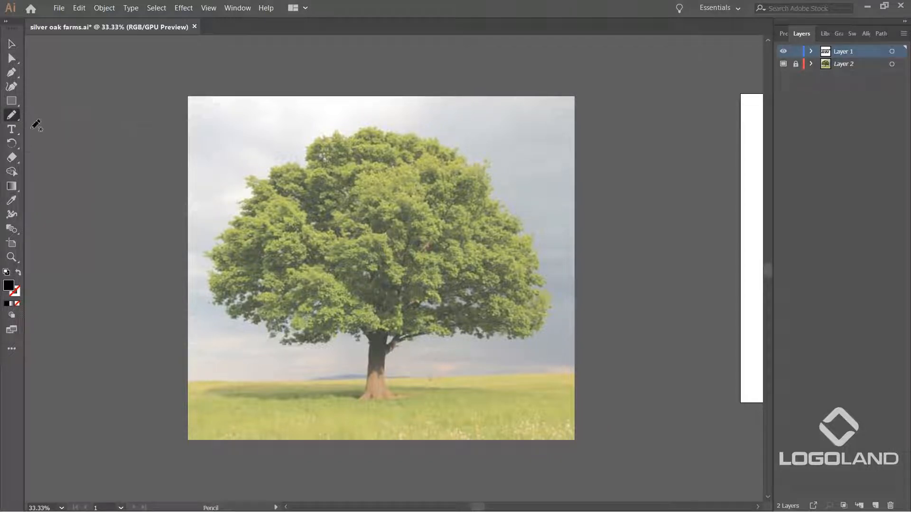
pyautogui.doubleClick(15, 116)
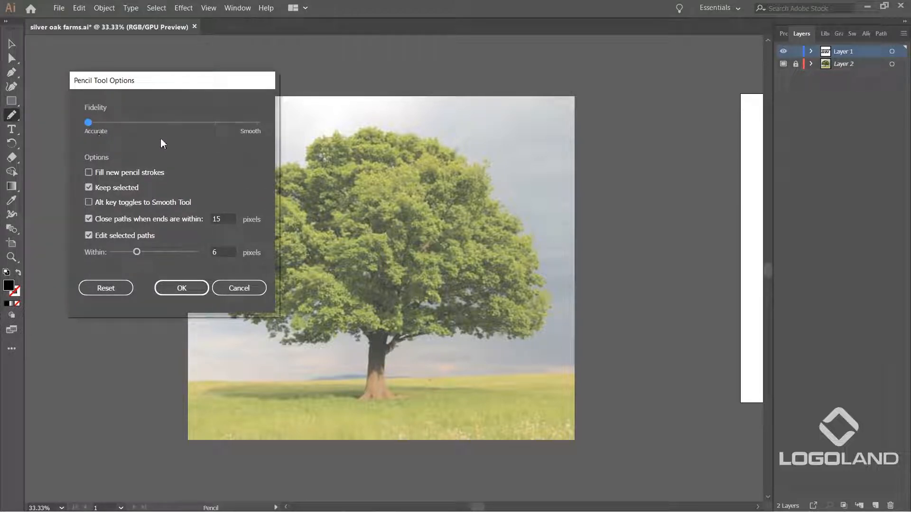
pyautogui.click(181, 287)
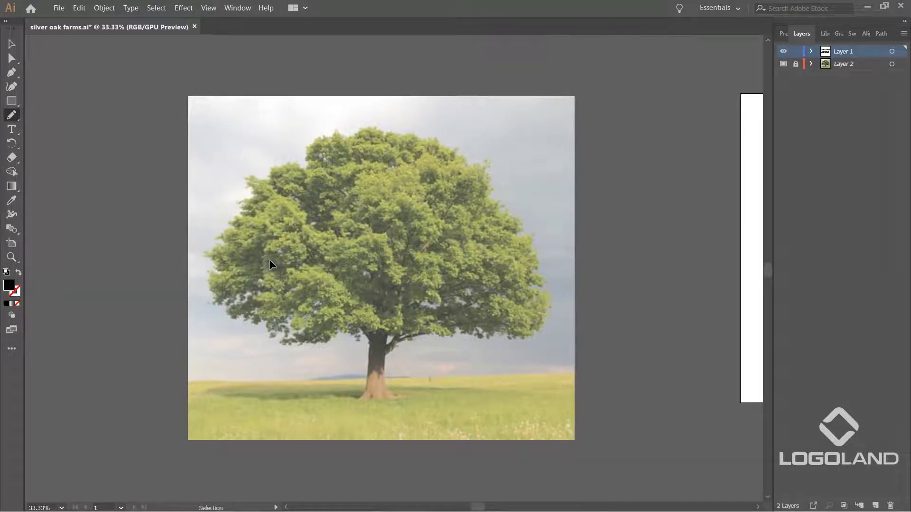
# Step: Trace the lower-left edge of the tree's crown with the Pencil tool, from near the trunk out to the leftmost foliage
pyautogui.hotkey('ctrl', '=')
pyautogui.hotkey('ctrl', '=')
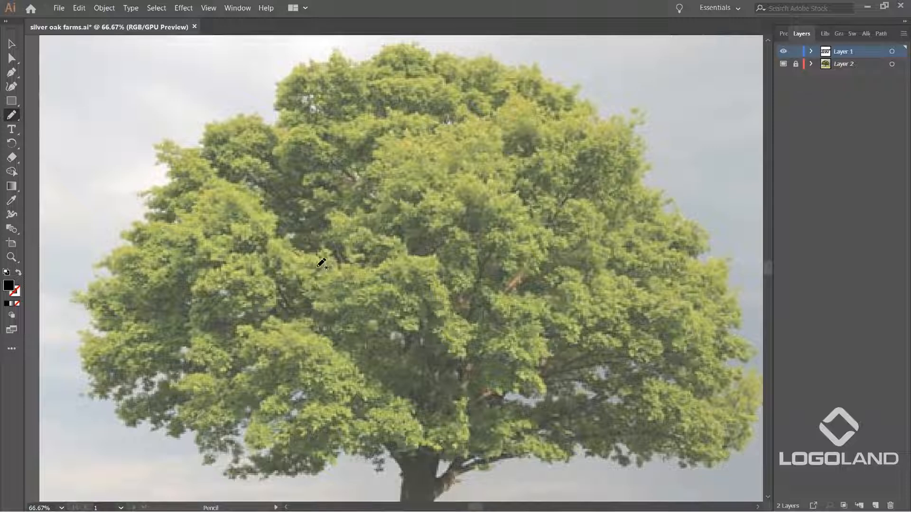
pyautogui.moveTo(301, 294); pyautogui.dragTo(334, 258)
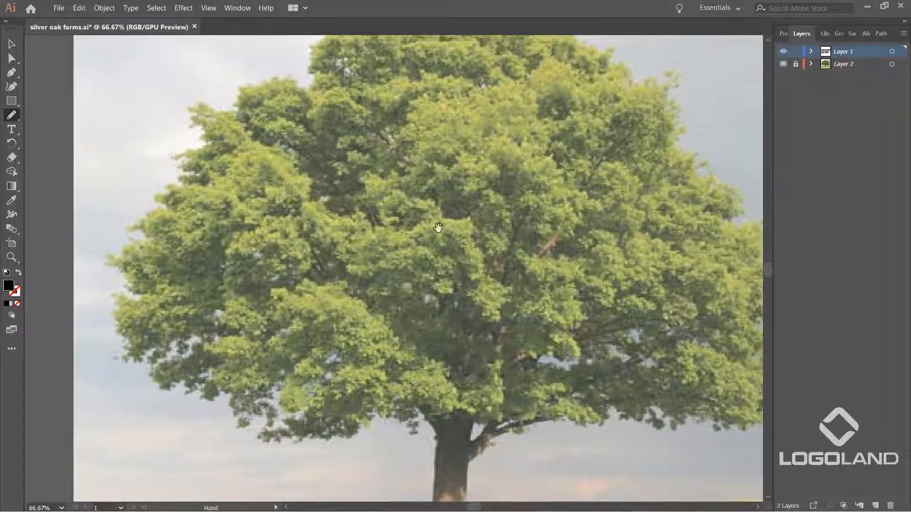
pyautogui.scroll(-1, 423, 256)
pyautogui.hotkey('ctrl', '+')
pyautogui.moveTo(297, 363); pyautogui.dragTo(402, 247)
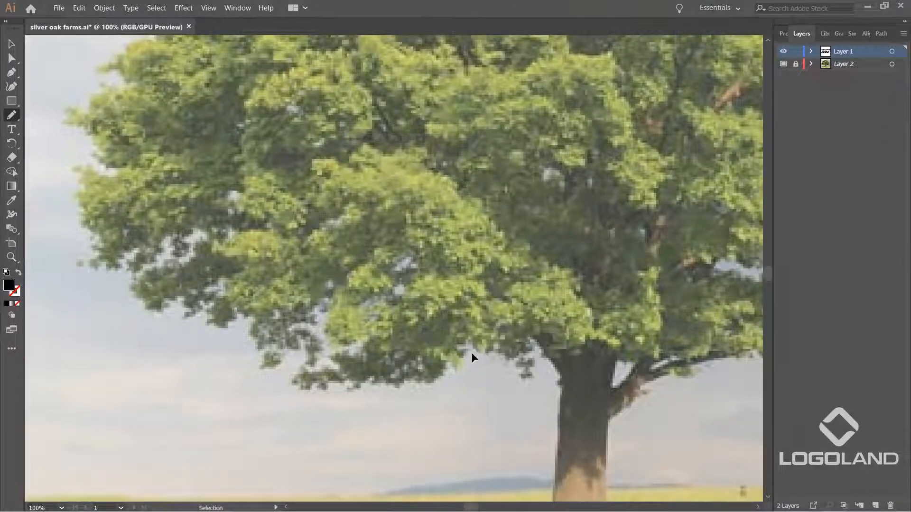
pyautogui.hotkey('ctrl', '+')
pyautogui.moveTo(483, 369)
pyautogui.mouseDown()
pyautogui.moveTo(511, 329)
pyautogui.moveTo(544, 349)
pyautogui.mouseUp()
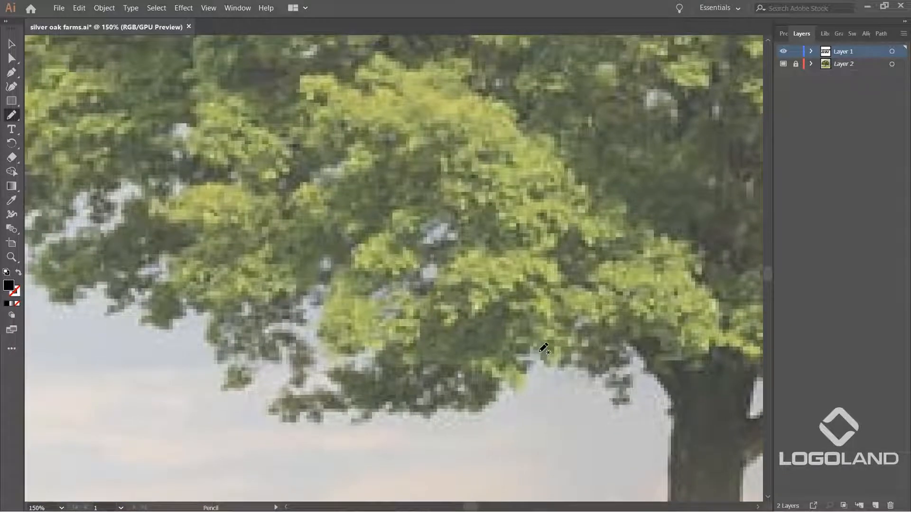
pyautogui.hotkey('ctrl', '-')
pyautogui.hotkey('ctrl', '-')
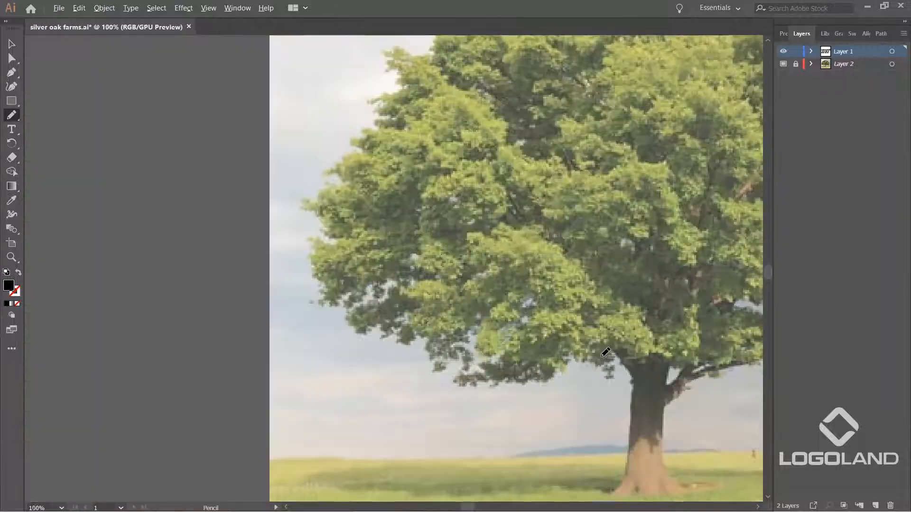
pyautogui.moveTo(472, 301); pyautogui.dragTo(344, 302)
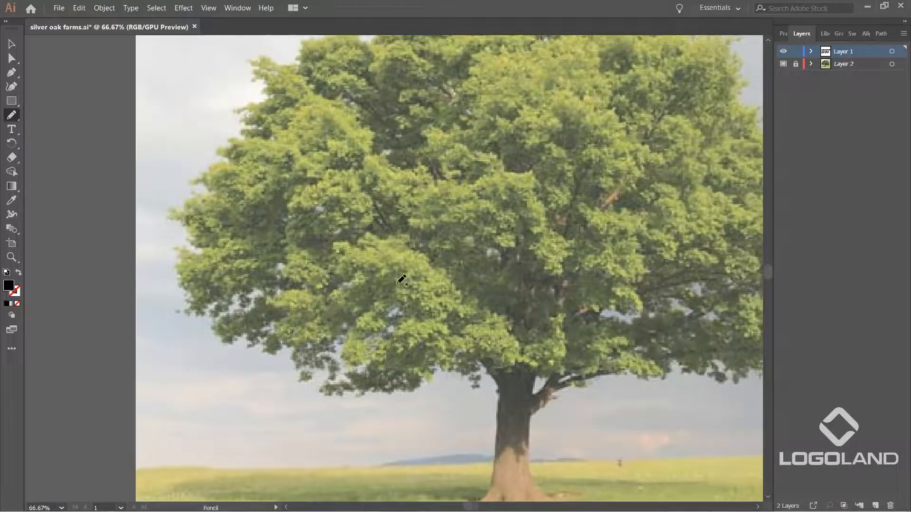
pyautogui.hotkey('ctrl', '+')
pyautogui.moveTo(436, 309); pyautogui.dragTo(430, 268)
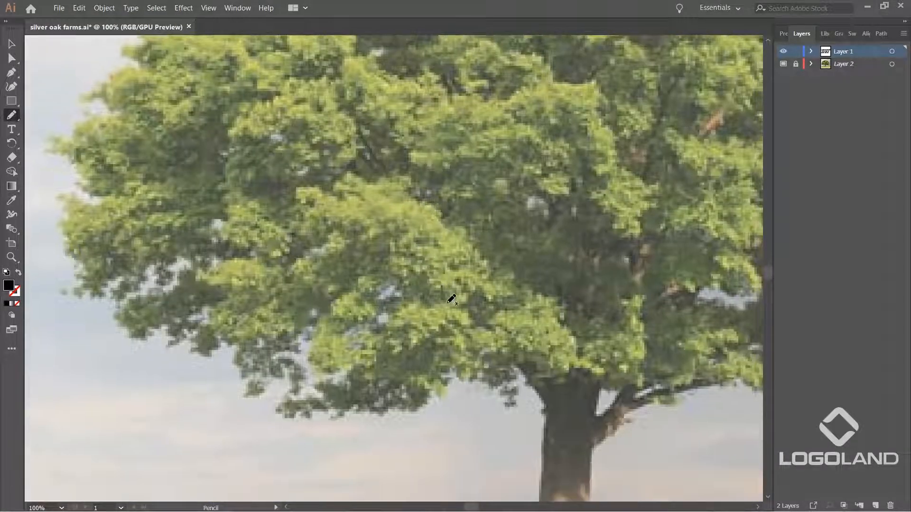
pyautogui.moveTo(456, 363); pyautogui.dragTo(473, 350)
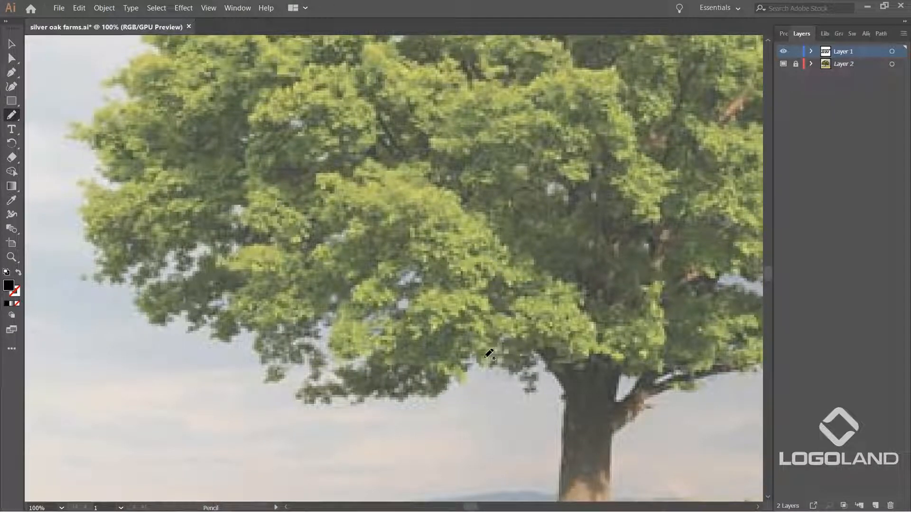
pyautogui.moveTo(476, 363)
pyautogui.mouseDown()
pyautogui.moveTo(435, 397)
pyautogui.moveTo(304, 397)
pyautogui.mouseUp()
pyautogui.moveTo(350, 375)
pyautogui.mouseDown()
pyautogui.moveTo(326, 343)
pyautogui.moveTo(245, 327)
pyautogui.moveTo(221, 306)
pyautogui.moveTo(153, 317)
pyautogui.mouseUp()
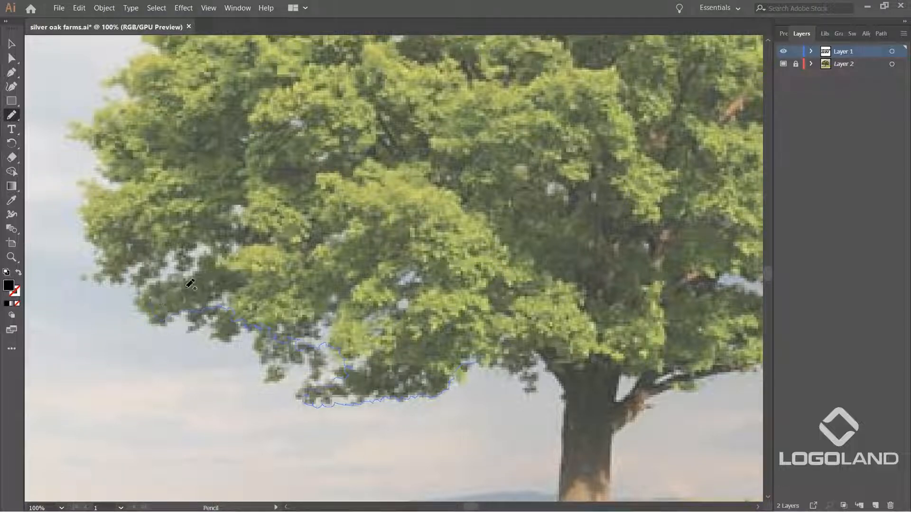
pyautogui.moveTo(166, 272)
pyautogui.mouseDown()
pyautogui.moveTo(117, 267)
pyautogui.moveTo(99, 242)
pyautogui.moveTo(95, 189)
pyautogui.moveTo(175, 279)
pyautogui.mouseUp()
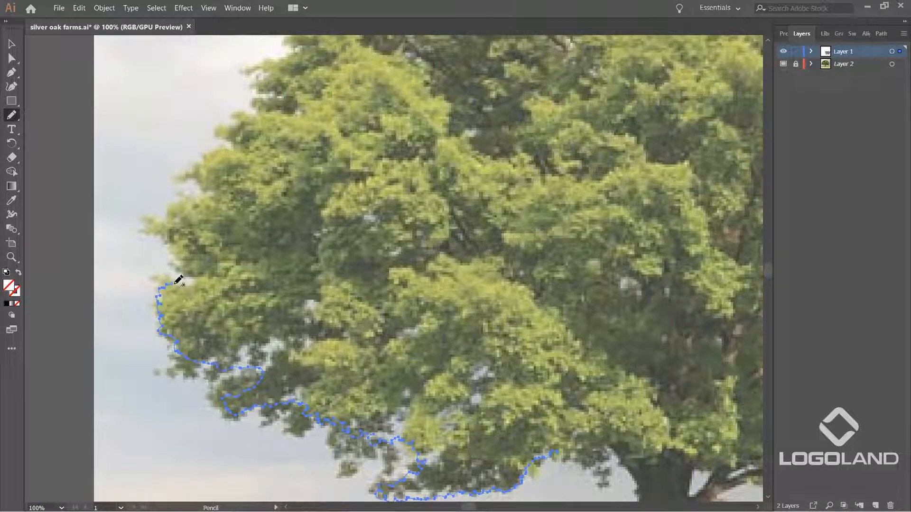
# Step: Extend the pencil outline up the left side of the crown, following the foliage edge
pyautogui.moveTo(172, 281); pyautogui.dragTo(207, 277)
pyautogui.moveTo(165, 222)
pyautogui.mouseDown()
pyautogui.moveTo(184, 197)
pyautogui.moveTo(203, 241)
pyautogui.mouseUp()
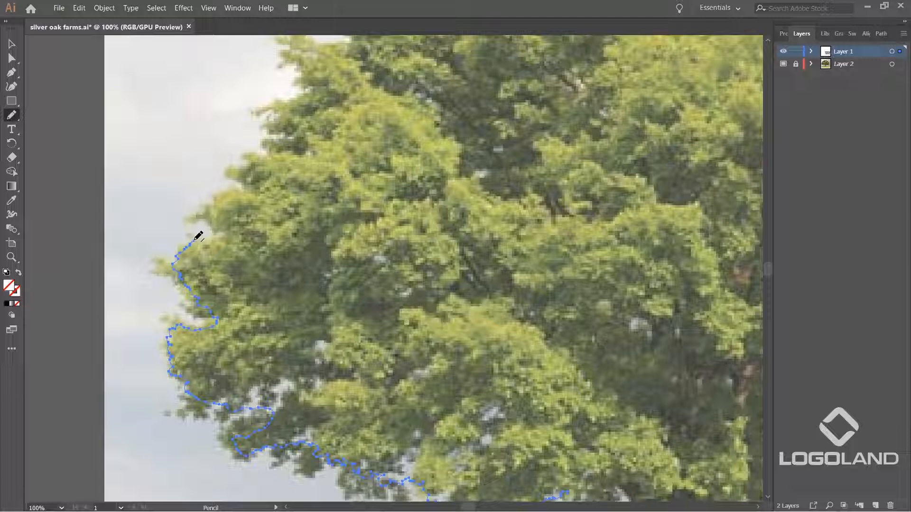
pyautogui.moveTo(194, 237)
pyautogui.mouseDown()
pyautogui.moveTo(218, 241)
pyautogui.moveTo(219, 219)
pyautogui.moveTo(260, 157)
pyautogui.moveTo(293, 135)
pyautogui.mouseUp()
pyautogui.moveTo(310, 99); pyautogui.dragTo(267, 211)
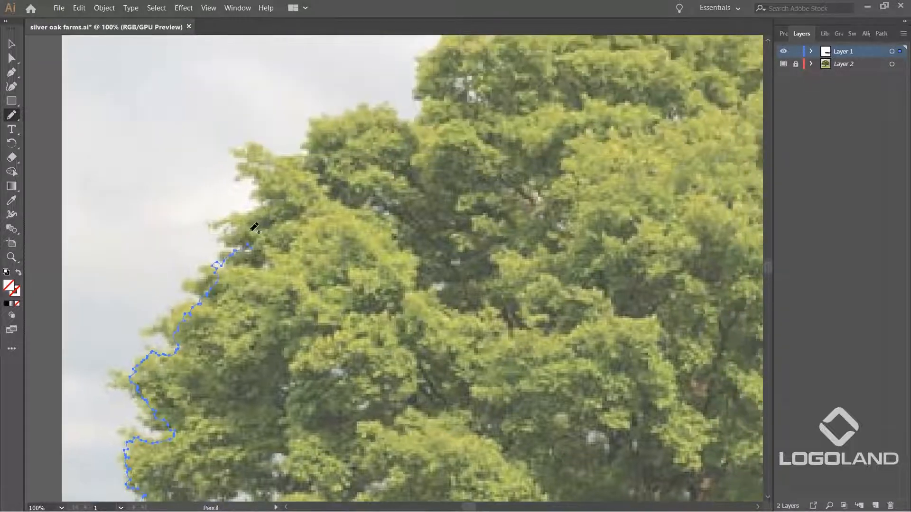
# Step: Continue the pencil outline from the crown's upper left over its top and onto the upper-right shoulder
pyautogui.moveTo(255, 244)
pyautogui.mouseDown()
pyautogui.moveTo(273, 201)
pyautogui.moveTo(246, 164)
pyautogui.moveTo(296, 161)
pyautogui.moveTo(303, 141)
pyautogui.moveTo(340, 127)
pyautogui.moveTo(400, 122)
pyautogui.mouseUp()
pyautogui.moveTo(400, 123)
pyautogui.mouseDown()
pyautogui.moveTo(445, 87)
pyautogui.moveTo(280, 222)
pyautogui.moveTo(299, 215)
pyautogui.moveTo(320, 151)
pyautogui.moveTo(362, 129)
pyautogui.moveTo(486, 108)
pyautogui.moveTo(576, 118)
pyautogui.moveTo(427, 106)
pyautogui.mouseUp()
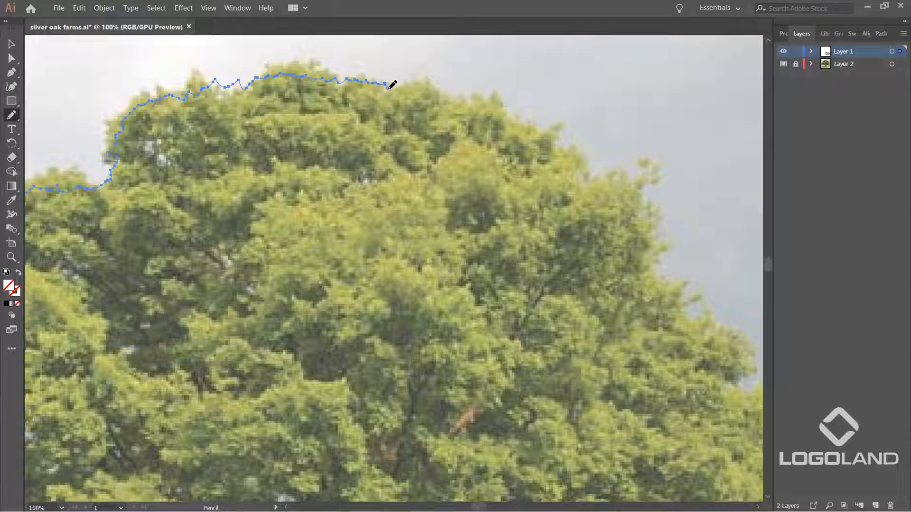
pyautogui.press('ctrl')
pyautogui.moveTo(421, 86); pyautogui.dragTo(458, 99)
pyautogui.moveTo(524, 125)
pyautogui.mouseDown()
pyautogui.moveTo(586, 158)
pyautogui.moveTo(605, 192)
pyautogui.moveTo(517, 150)
pyautogui.mouseUp()
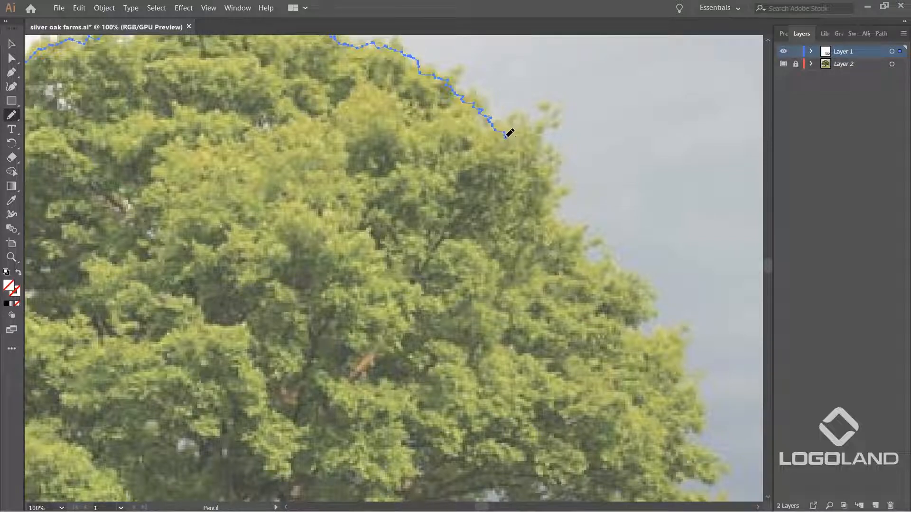
# Step: Trace the right side of the crown with the Pencil tool, down to the rightmost foliage
pyautogui.moveTo(507, 139); pyautogui.dragTo(558, 219)
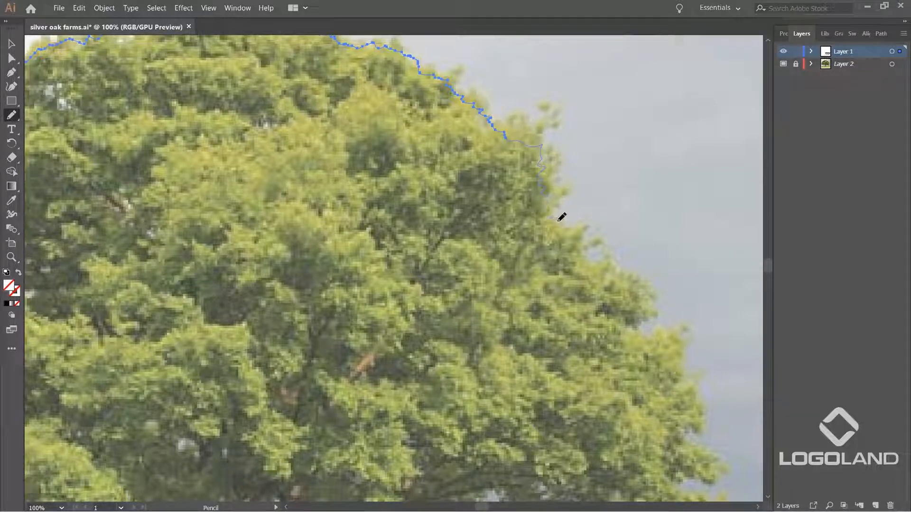
pyautogui.moveTo(599, 259); pyautogui.dragTo(629, 289)
pyautogui.press('space')
pyautogui.moveTo(644, 280)
pyautogui.mouseDown()
pyautogui.moveTo(625, 240)
pyautogui.moveTo(495, 144)
pyautogui.mouseUp()
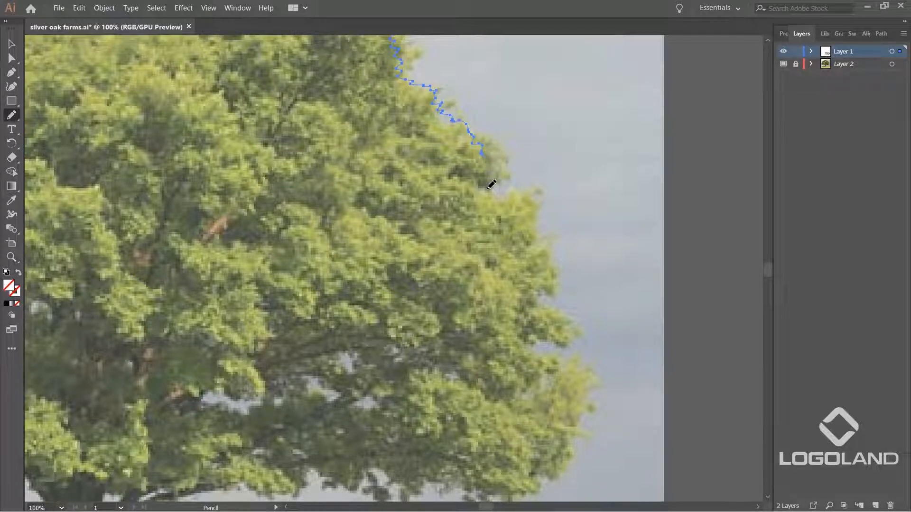
pyautogui.moveTo(514, 215); pyautogui.dragTo(531, 241)
pyautogui.moveTo(564, 326)
pyautogui.mouseDown()
pyautogui.moveTo(585, 338)
pyautogui.moveTo(600, 393)
pyautogui.mouseUp()
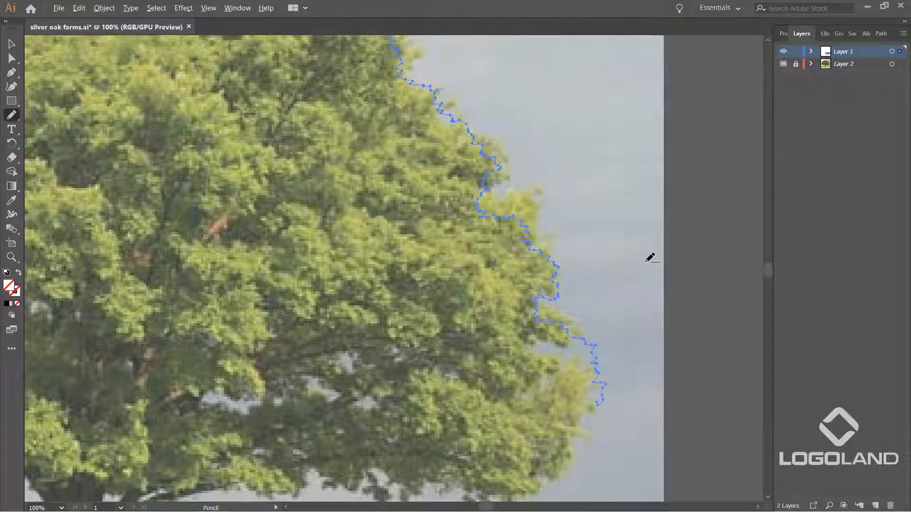
# Step: Trace the underside of the crown back past the trunk to the starting point, closing the outline
pyautogui.scroll(-3, 651, 257)
pyautogui.scroll(1, 652, 264)
pyautogui.hotkey('ctrl', 'a')
pyautogui.hotkey('ctrl', '+')
pyautogui.moveTo(478, 337); pyautogui.dragTo(418, 272)
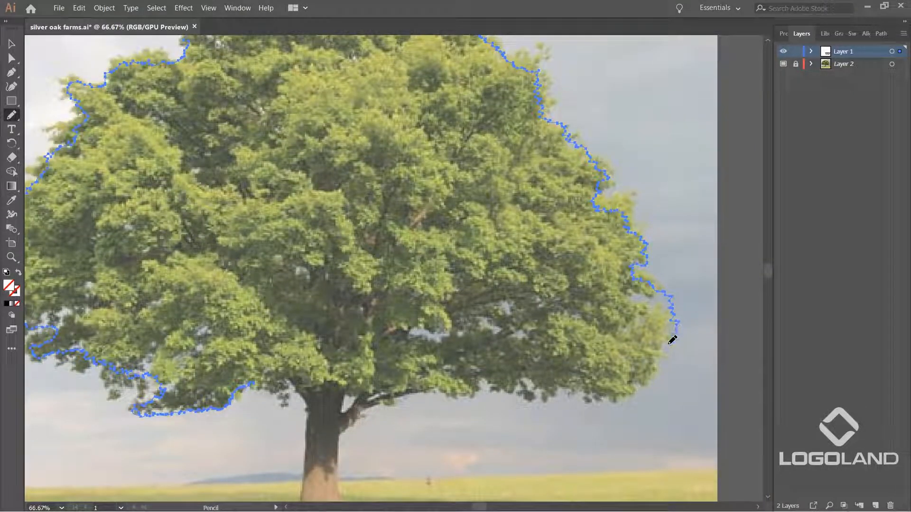
pyautogui.moveTo(674, 335); pyautogui.dragTo(620, 379)
pyautogui.moveTo(537, 381); pyautogui.dragTo(498, 377)
pyautogui.moveTo(446, 391)
pyautogui.mouseDown()
pyautogui.moveTo(410, 376)
pyautogui.moveTo(387, 396)
pyautogui.moveTo(328, 375)
pyautogui.moveTo(254, 380)
pyautogui.mouseUp()
pyautogui.scroll(-3, 256, 369)
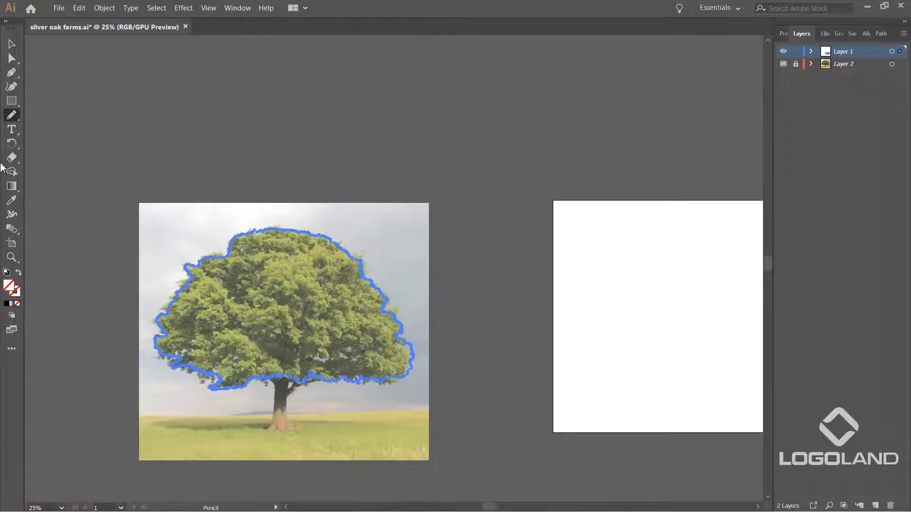
# Step: Move the traced crown outline off the photo and onto the white artboard
pyautogui.click(9, 46)
pyautogui.moveTo(367, 242); pyautogui.dragTo(308, 237)
pyautogui.moveTo(319, 284); pyautogui.dragTo(686, 277)
pyautogui.moveTo(663, 350); pyautogui.dragTo(502, 326)
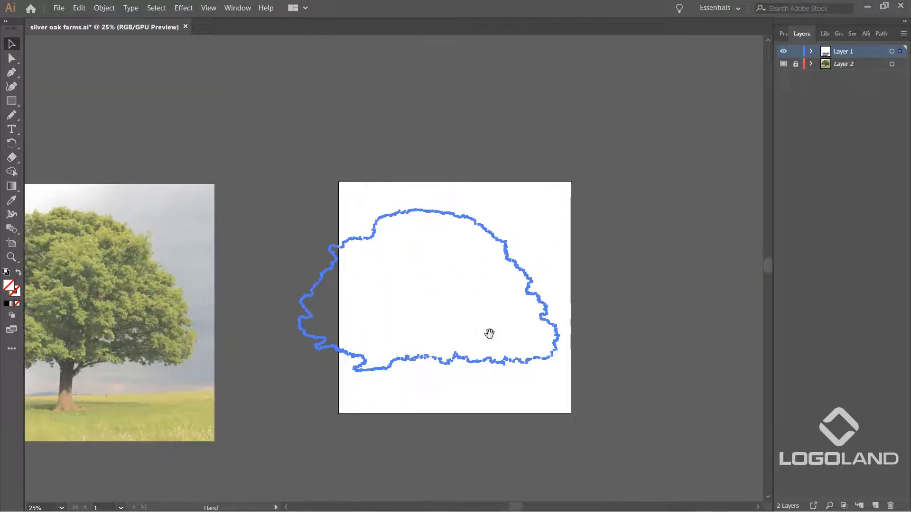
# Step: Fill the crown outline with the near-black colour #111111
pyautogui.doubleClick(9, 285)
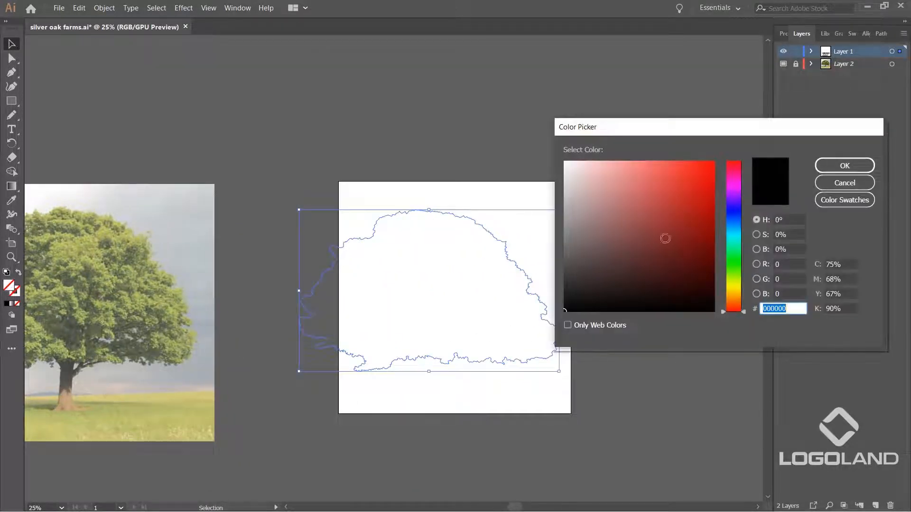
pyautogui.moveTo(565, 286); pyautogui.dragTo(564, 303)
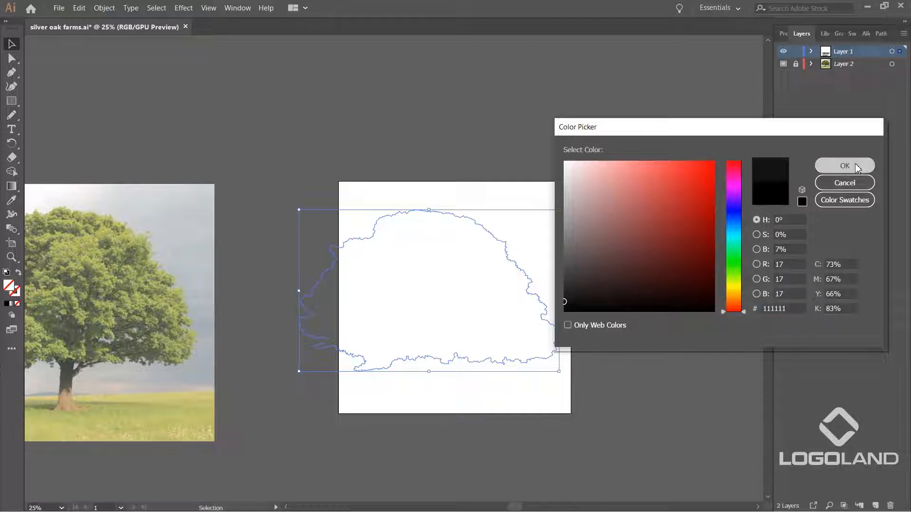
pyautogui.click(845, 166)
pyautogui.scroll(1, 414, 194)
pyautogui.click(446, 268)
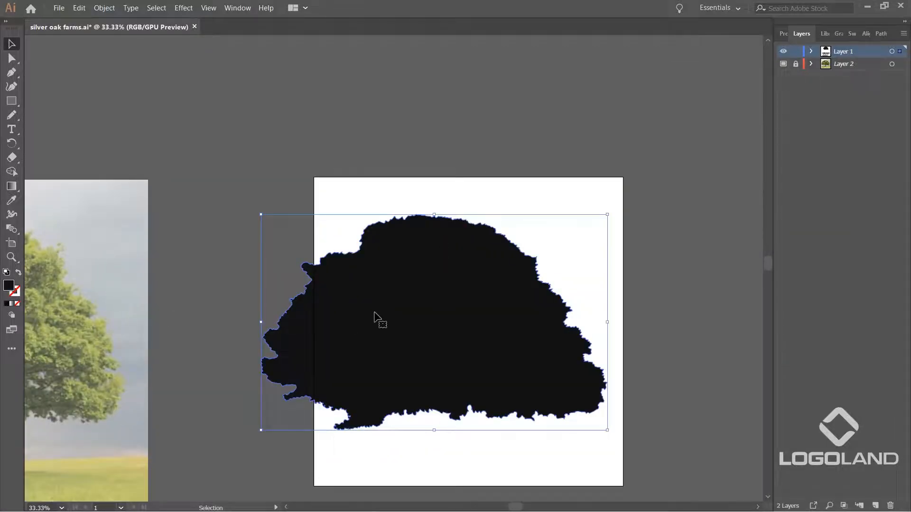
# Step: Examine the filled crown silhouette up close, especially the shape of its lower-left edge
pyautogui.click(503, 147)
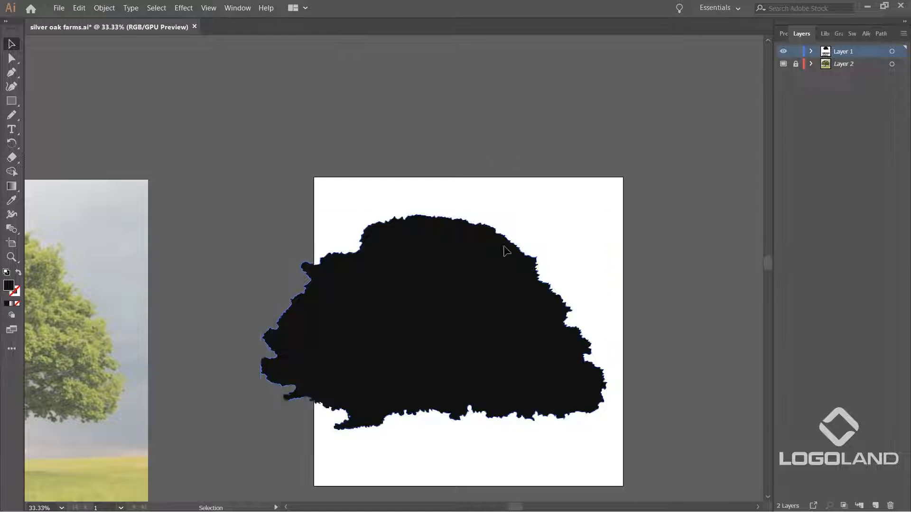
pyautogui.click(475, 291)
pyautogui.click(672, 281)
pyautogui.scroll(-2, 671, 355)
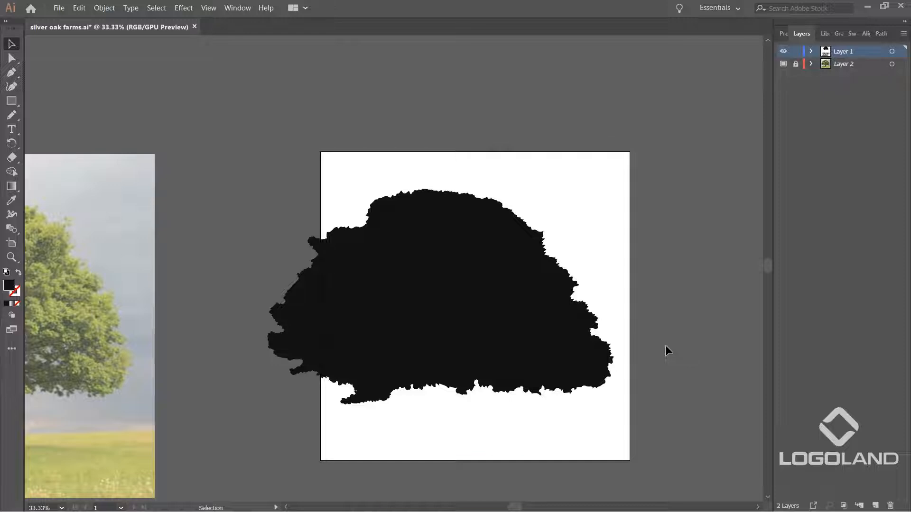
pyautogui.press('space')
pyautogui.moveTo(467, 290); pyautogui.dragTo(546, 290)
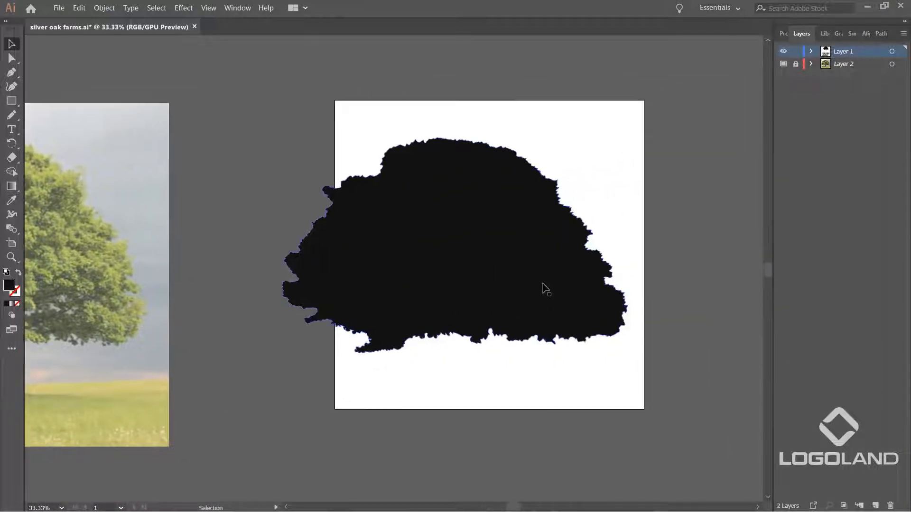
pyautogui.hotkey('ctrl', '+')
pyautogui.hotkey('ctrl', '+')
pyautogui.press('space')
pyautogui.moveTo(453, 321); pyautogui.dragTo(421, 287)
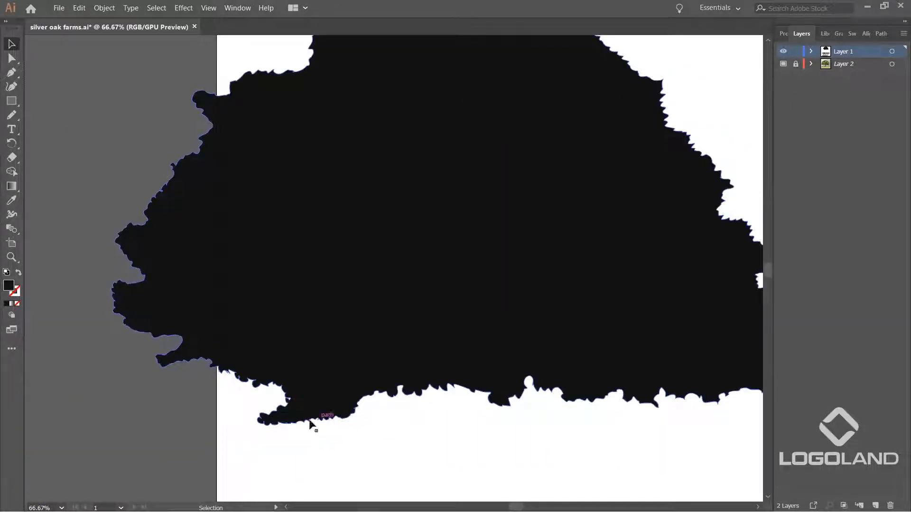
pyautogui.click(341, 377)
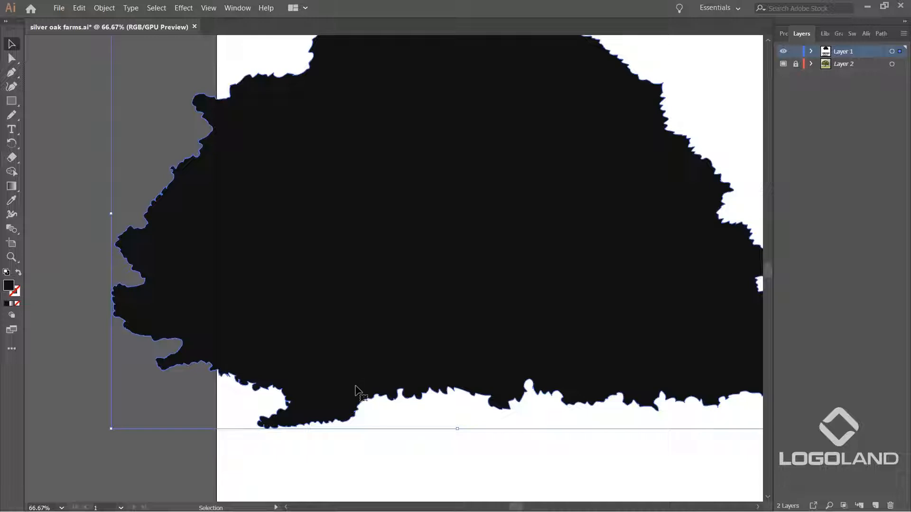
pyautogui.press('space')
pyautogui.moveTo(361, 445); pyautogui.dragTo(385, 417)
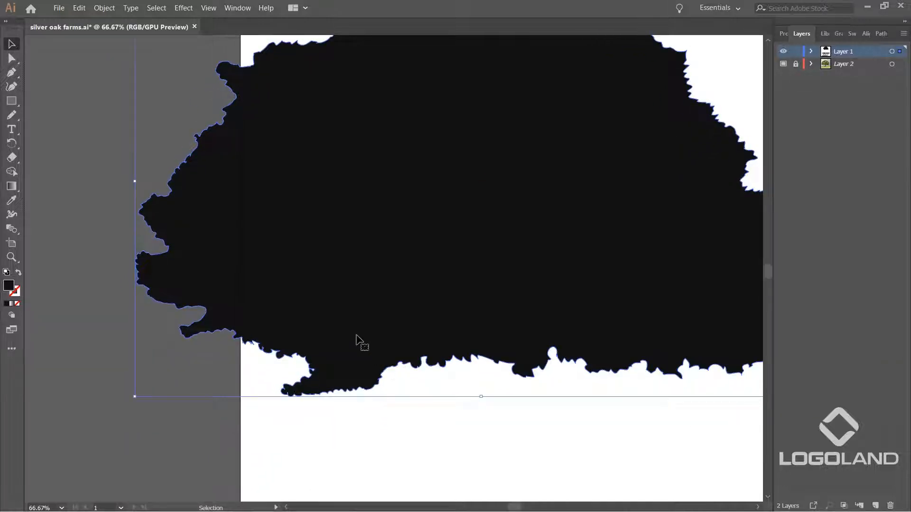
# Step: Draw a closed pencil patch with a ragged edge over the notch at the crown's lower left
pyautogui.press('n')
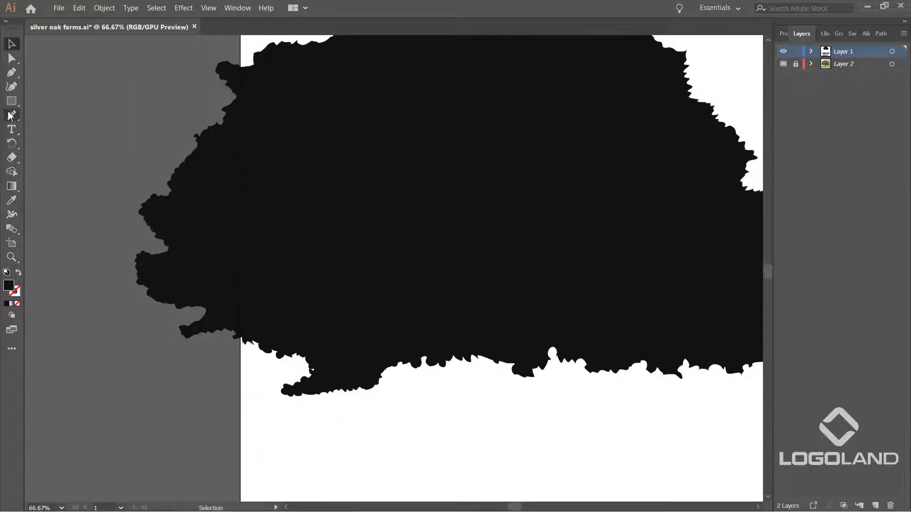
pyautogui.hotkey('ctrl', '+')
pyautogui.scroll(-3, 304, 380)
pyautogui.hscroll(-2, 304, 380)
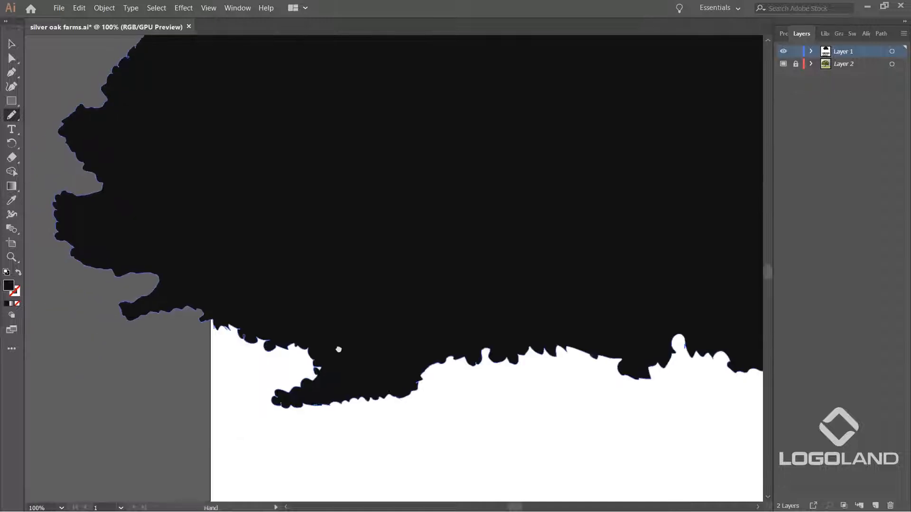
pyautogui.moveTo(430, 365)
pyautogui.mouseDown()
pyautogui.moveTo(326, 363)
pyautogui.moveTo(315, 389)
pyautogui.moveTo(342, 380)
pyautogui.moveTo(300, 394)
pyautogui.moveTo(250, 392)
pyautogui.moveTo(251, 366)
pyautogui.moveTo(223, 337)
pyautogui.moveTo(233, 314)
pyautogui.moveTo(447, 332)
pyautogui.moveTo(470, 347)
pyautogui.moveTo(472, 363)
pyautogui.moveTo(451, 392)
pyautogui.moveTo(387, 386)
pyautogui.moveTo(303, 388)
pyautogui.mouseUp()
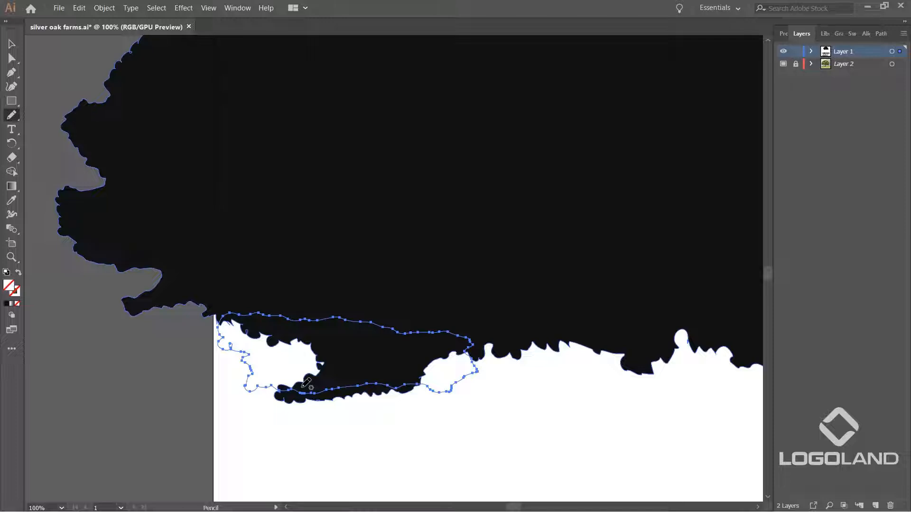
# Step: Fill the lower-left patch with the crown's black, sampled with the Eyedropper
pyautogui.scroll(-2, 351, 394)
pyautogui.moveTo(433, 273); pyautogui.dragTo(365, 260)
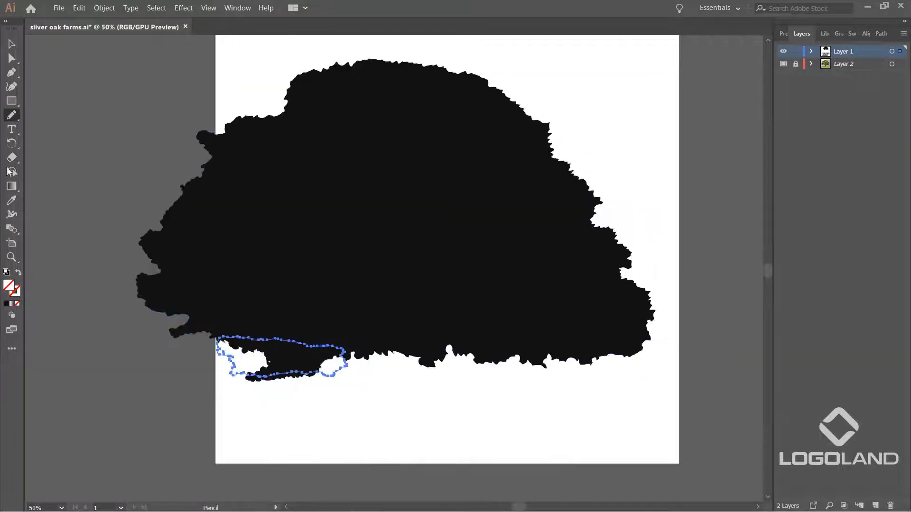
pyautogui.press('i')
pyautogui.click(196, 222)
pyautogui.click(12, 44)
pyautogui.click(99, 90)
# Step: Unite the lower-left patch with the crown using Pathfinder
pyautogui.scroll(-2, 389, 200)
pyautogui.click(462, 274)
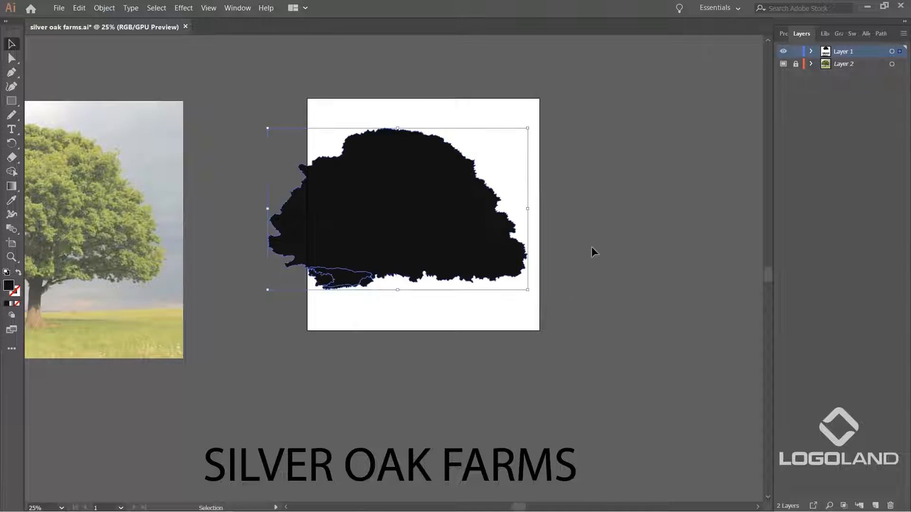
pyautogui.click(782, 34)
pyautogui.click(776, 316)
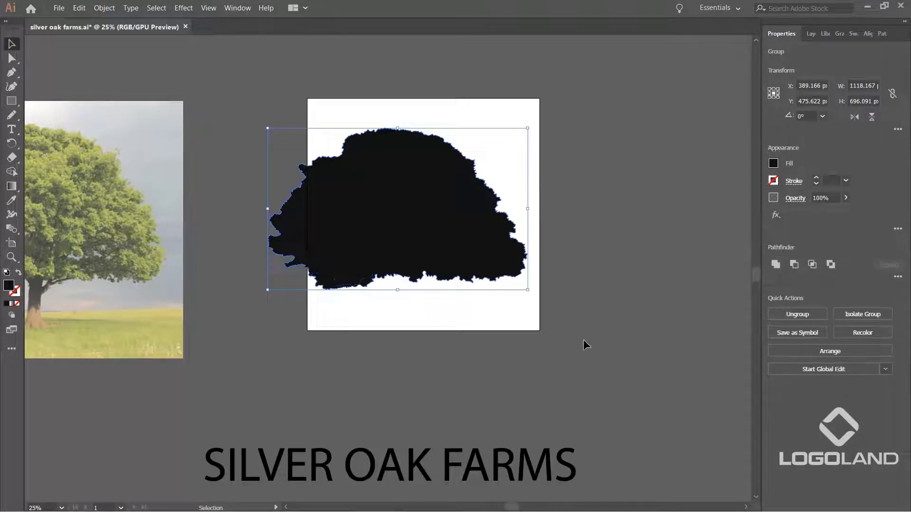
pyautogui.click(583, 342)
# Step: Shift the crown silhouette to the right so its left edge sits just inside the artboard
pyautogui.scroll(2, 488, 305)
pyautogui.hscroll(-2, 472, 381)
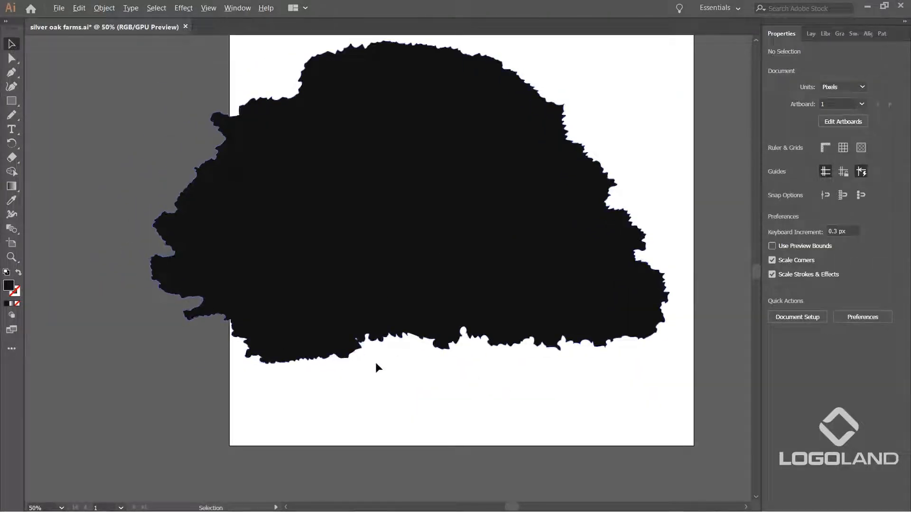
pyautogui.scroll(-1, 377, 366)
pyautogui.moveTo(451, 331); pyautogui.dragTo(506, 326)
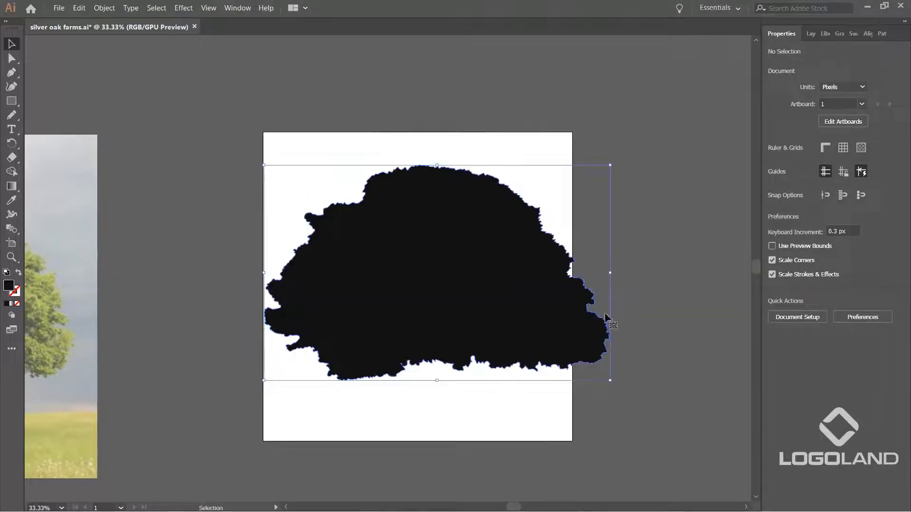
pyautogui.click(639, 250)
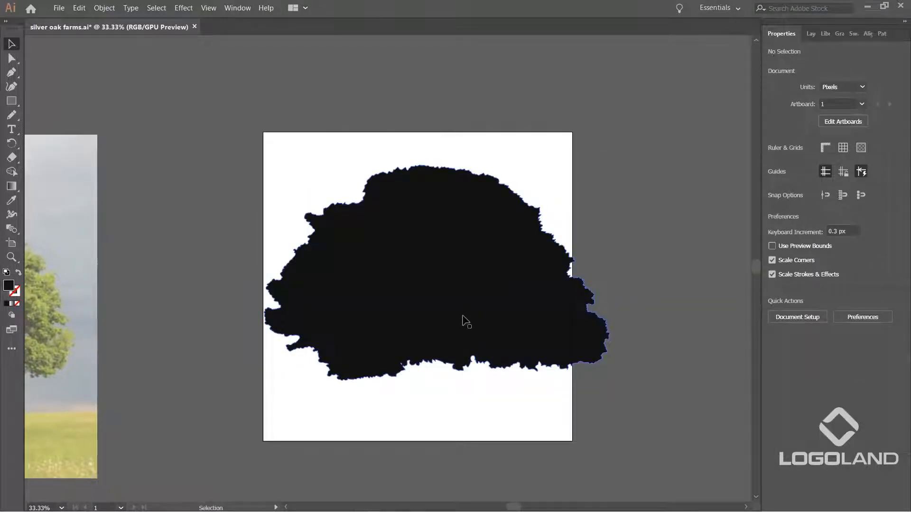
pyautogui.scroll(-2, 433, 314)
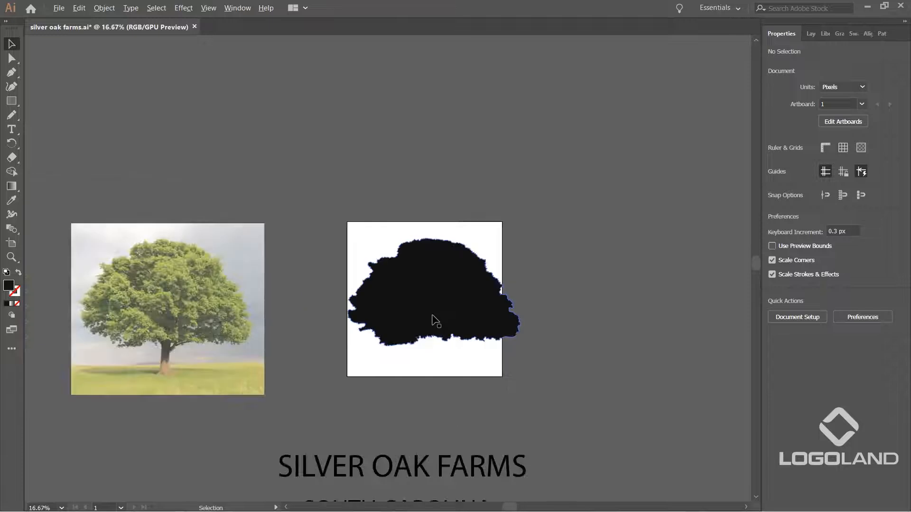
pyautogui.scroll(2, 380, 315)
pyautogui.press('space')
pyautogui.moveTo(515, 311); pyautogui.dragTo(453, 310)
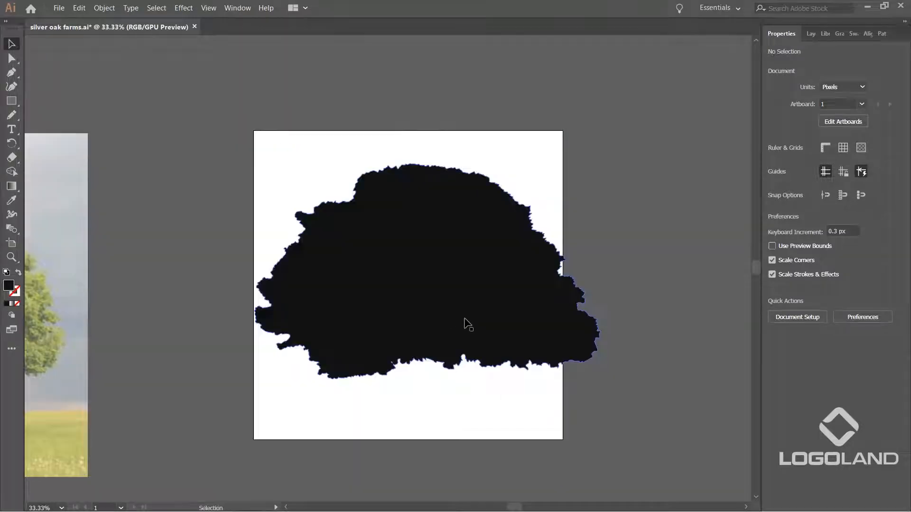
pyautogui.scroll(2, 445, 305)
pyautogui.scroll(-2, 452, 304)
# Step: Move the crown silhouette off the artboard into the empty canvas to its right
pyautogui.press('space')
pyautogui.moveTo(455, 306); pyautogui.dragTo(243, 310)
pyautogui.moveTo(231, 302); pyautogui.dragTo(535, 294)
pyautogui.press('space')
pyautogui.moveTo(582, 303); pyautogui.dragTo(292, 302)
pyautogui.moveTo(375, 298); pyautogui.dragTo(449, 301)
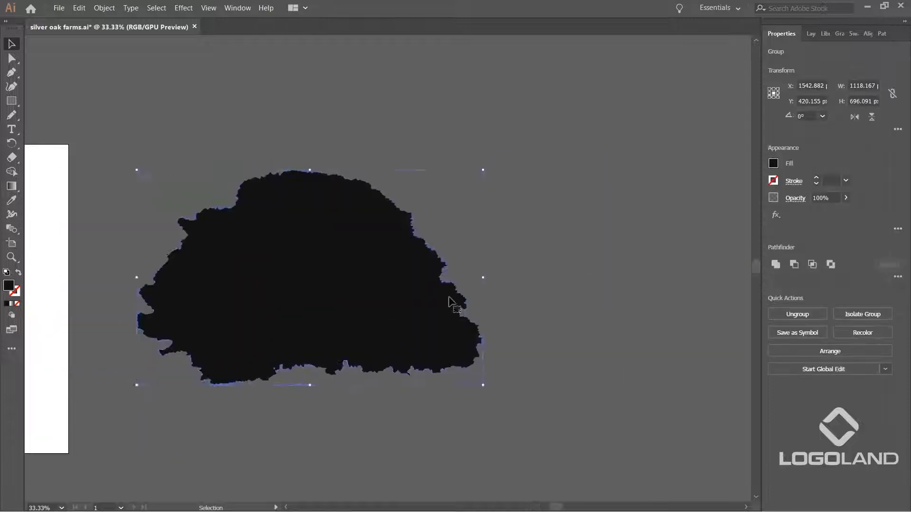
pyautogui.click(501, 297)
pyautogui.scroll(1, 387, 287)
pyautogui.moveTo(334, 292); pyautogui.dragTo(384, 263)
pyautogui.press('space')
pyautogui.moveTo(491, 253); pyautogui.dragTo(545, 261)
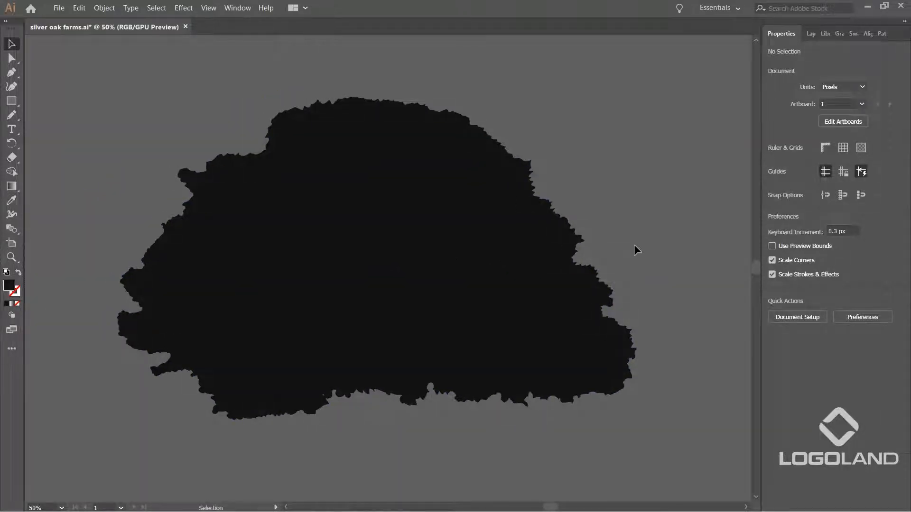
# Step: Draw a closed pencil patch around the crown's lower-right part, covering its gaps and extending its lower edge
pyautogui.click(12, 114)
pyautogui.press('space')
pyautogui.moveTo(311, 319); pyautogui.dragTo(315, 288)
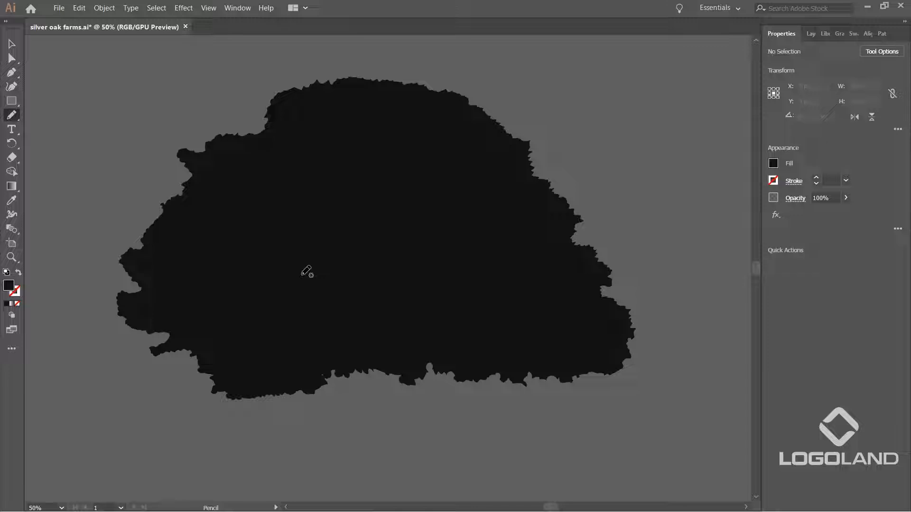
pyautogui.press('space')
pyautogui.moveTo(428, 308)
pyautogui.mouseDown()
pyautogui.moveTo(458, 309)
pyautogui.moveTo(422, 293)
pyautogui.mouseUp()
pyautogui.moveTo(343, 283); pyautogui.dragTo(406, 299)
pyautogui.press('space')
pyautogui.moveTo(463, 338); pyautogui.dragTo(342, 307)
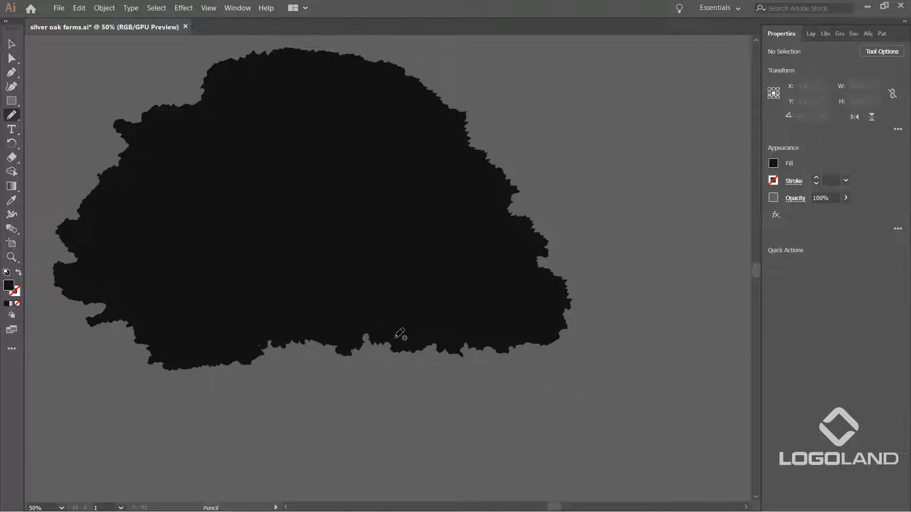
pyautogui.moveTo(377, 344); pyautogui.dragTo(425, 360)
pyautogui.moveTo(561, 348)
pyautogui.mouseDown()
pyautogui.moveTo(566, 329)
pyautogui.moveTo(562, 274)
pyautogui.moveTo(541, 241)
pyautogui.moveTo(518, 227)
pyautogui.moveTo(444, 241)
pyautogui.moveTo(391, 275)
pyautogui.moveTo(375, 335)
pyautogui.mouseUp()
# Step: Fill the lower-right patch with the crown's black using the Eyedropper, and deselect it
pyautogui.press('v')
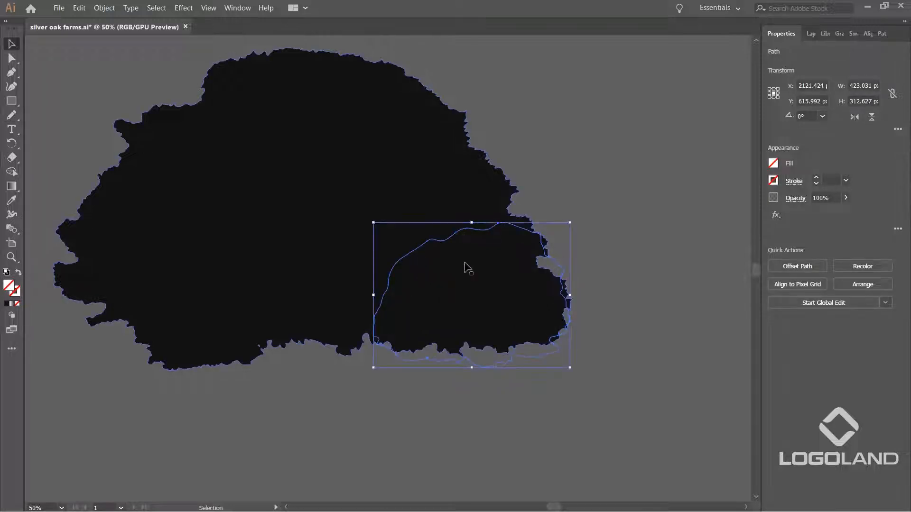
pyautogui.moveTo(579, 196); pyautogui.dragTo(464, 301)
pyautogui.press('i')
pyautogui.click(489, 238)
pyautogui.press('v')
pyautogui.click(614, 198)
pyautogui.scroll(-2, 607, 233)
pyautogui.scroll(2, 573, 246)
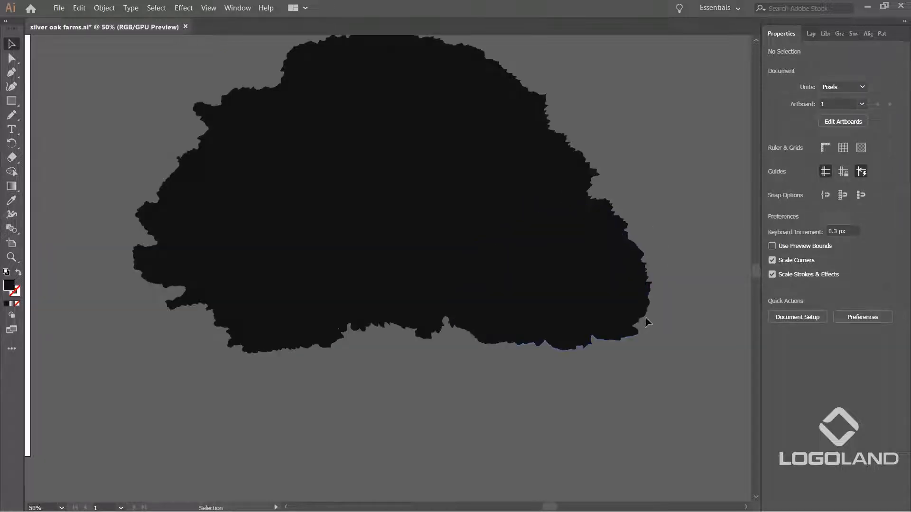
# Step: Place a copy of the lower-right patch over the crown's lower-left part, leaving the original in place
pyautogui.moveTo(590, 309); pyautogui.dragTo(281, 300)
pyautogui.hotkey('ctrl', 'z')
pyautogui.moveTo(560, 297); pyautogui.dragTo(284, 280)
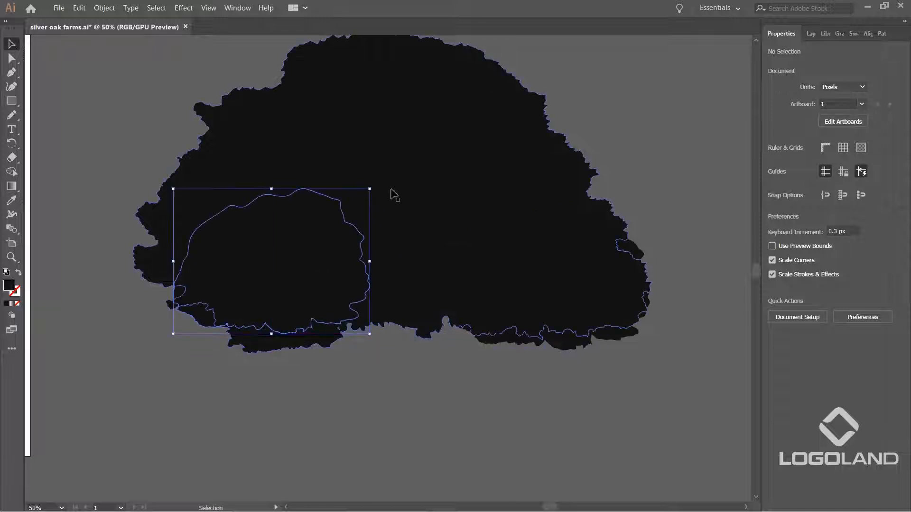
# Step: Rotate and reposition the copied patch so it fills the gaps along the crown's lower-left edge, and deselect it
pyautogui.moveTo(375, 188); pyautogui.dragTo(370, 262)
pyautogui.moveTo(272, 277)
pyautogui.mouseDown()
pyautogui.moveTo(229, 282)
pyautogui.moveTo(275, 290)
pyautogui.mouseUp()
pyautogui.click(421, 397)
pyautogui.moveTo(371, 270); pyautogui.dragTo(339, 190)
pyautogui.moveTo(249, 279); pyautogui.dragTo(217, 286)
pyautogui.click(367, 415)
pyautogui.scroll(-1, 431, 345)
pyautogui.moveTo(311, 317); pyautogui.dragTo(293, 318)
pyautogui.click(492, 417)
pyautogui.click(372, 377)
pyautogui.click(451, 381)
# Step: Unite the crown silhouette and its two lower patches into one shape, and deselect it
pyautogui.moveTo(223, 126); pyautogui.dragTo(608, 394)
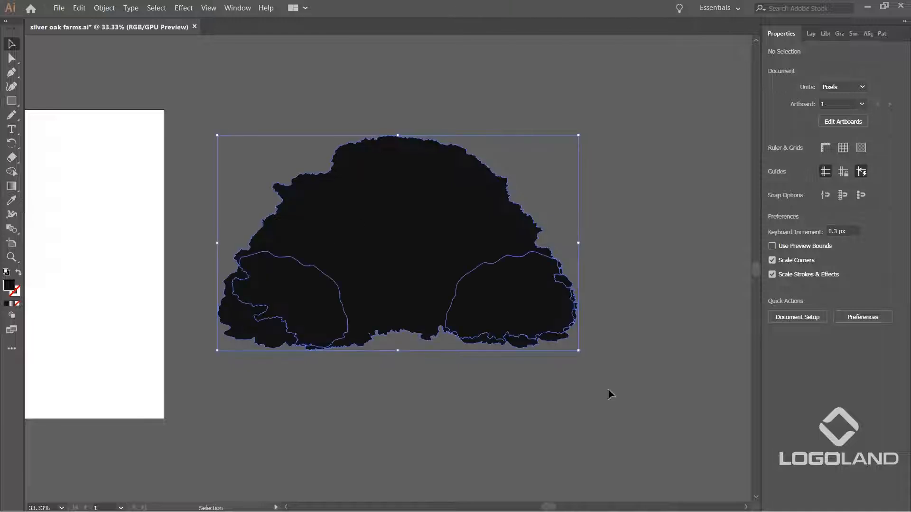
pyautogui.click(775, 316)
pyautogui.scroll(-1, 649, 262)
pyautogui.click(670, 356)
pyautogui.moveTo(395, 335); pyautogui.dragTo(432, 337)
pyautogui.click(473, 236)
pyautogui.scroll(-1, 478, 304)
pyautogui.click(507, 349)
pyautogui.scroll(2, 591, 321)
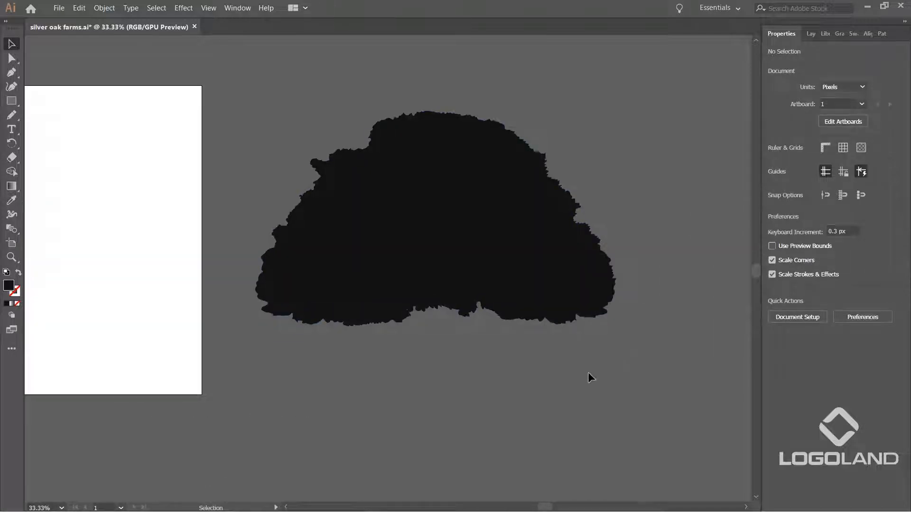
# Step: Draw a closed pencil patch over the crown's upper-left side, extending its edge outward with jagged leafy bulges
pyautogui.moveTo(585, 137); pyautogui.dragTo(624, 173)
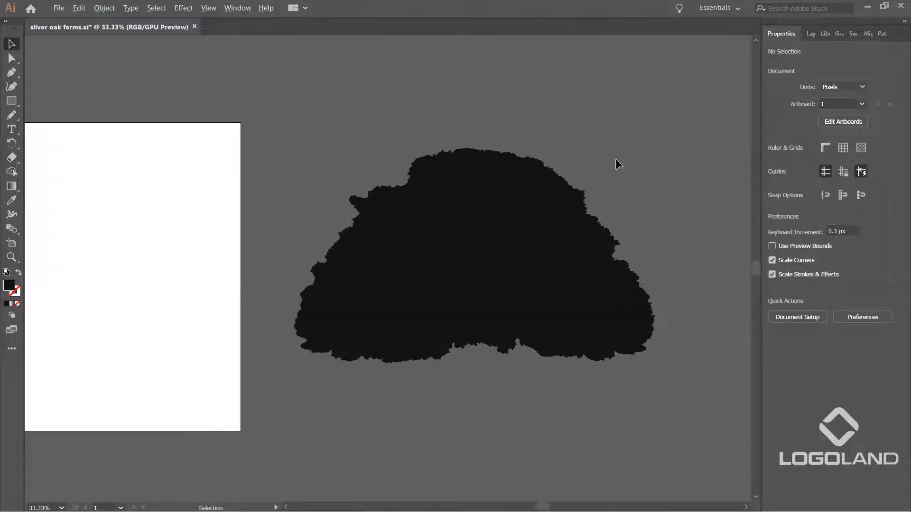
pyautogui.scroll(1, 616, 160)
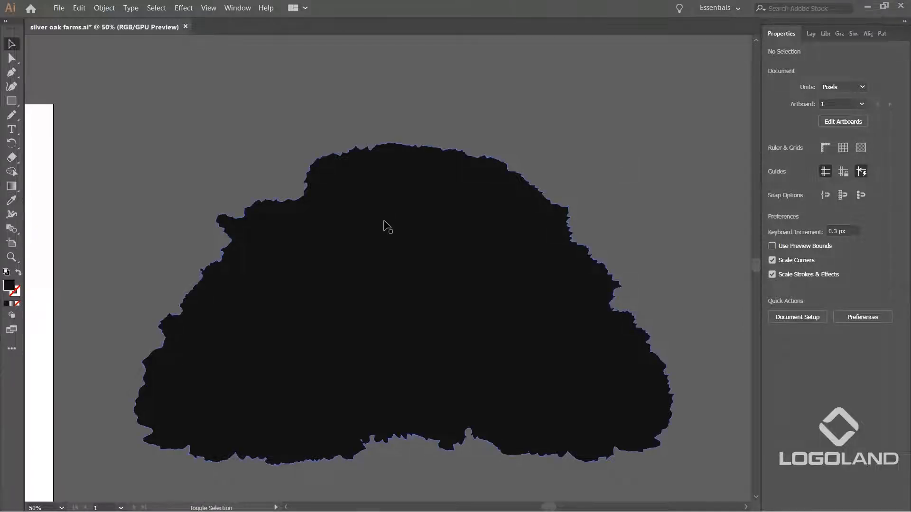
pyautogui.press('n')
pyautogui.scroll(-1, 194, 241)
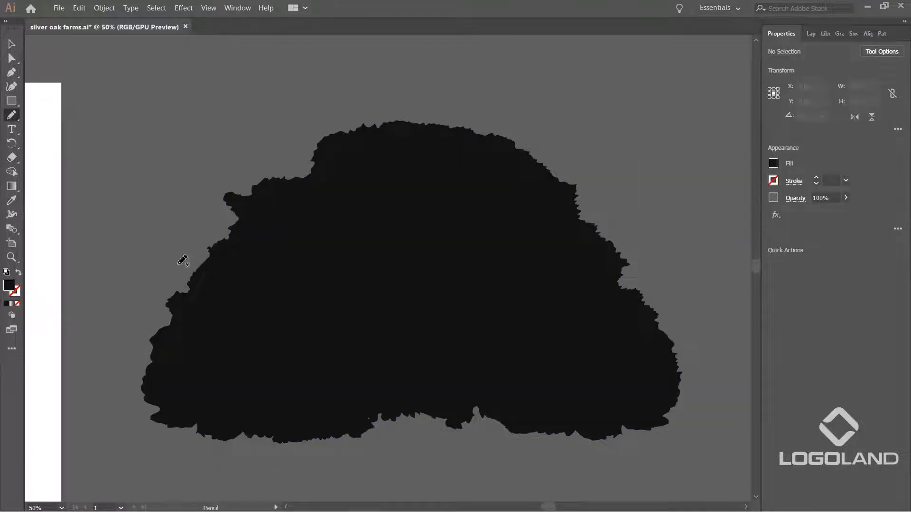
pyautogui.moveTo(156, 347); pyautogui.dragTo(169, 281)
pyautogui.moveTo(207, 253)
pyautogui.mouseDown()
pyautogui.moveTo(226, 197)
pyautogui.moveTo(250, 188)
pyautogui.moveTo(309, 204)
pyautogui.moveTo(252, 291)
pyautogui.moveTo(177, 346)
pyautogui.moveTo(162, 346)
pyautogui.mouseUp()
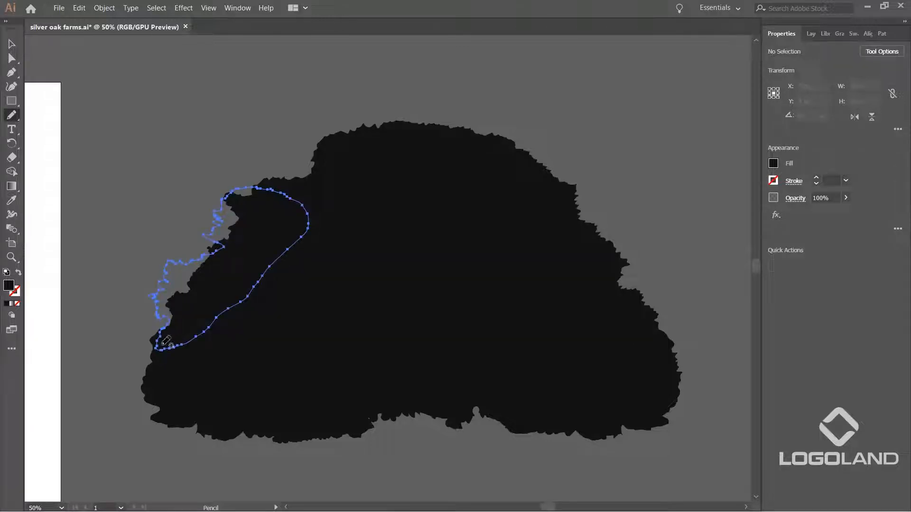
# Step: Fill the upper-left patch with the crown's black using the Eyedropper, and deselect it
pyautogui.press('i')
pyautogui.click(400, 277)
pyautogui.press('space')
pyautogui.moveTo(495, 247); pyautogui.dragTo(439, 247)
pyautogui.press('v')
pyautogui.click(552, 203)
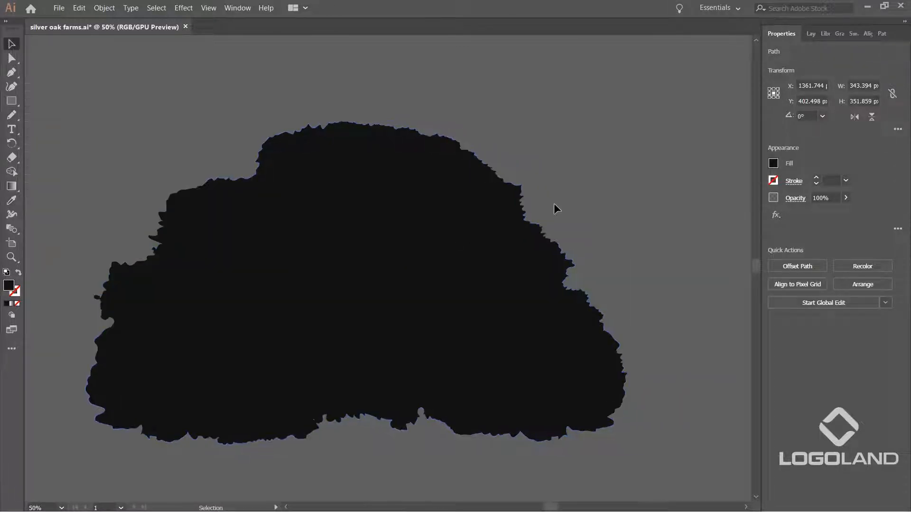
# Step: Draw a closed pencil patch over the crown's upper-right slope, extending its edge outward with jagged leafy bulges
pyautogui.press('n')
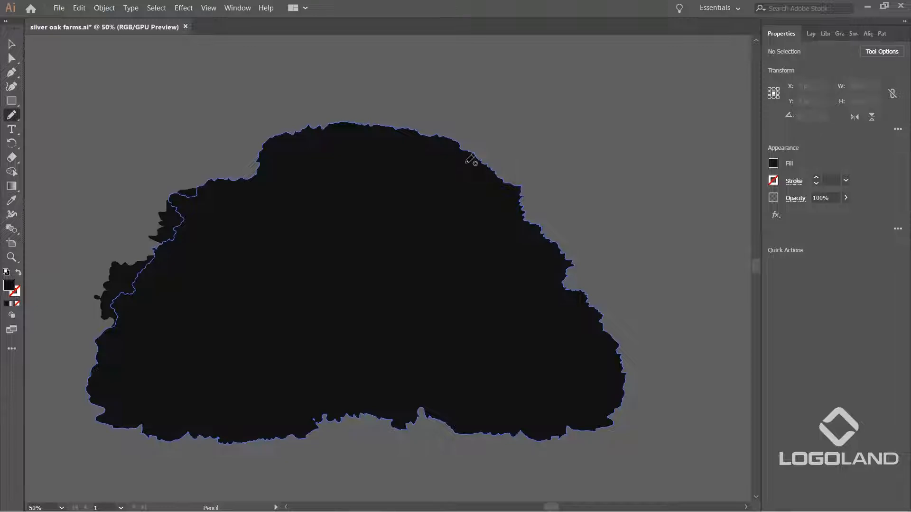
pyautogui.moveTo(463, 158); pyautogui.dragTo(499, 164)
pyautogui.moveTo(564, 236)
pyautogui.mouseDown()
pyautogui.moveTo(554, 251)
pyautogui.moveTo(579, 255)
pyautogui.moveTo(612, 292)
pyautogui.moveTo(575, 332)
pyautogui.moveTo(464, 240)
pyautogui.moveTo(458, 181)
pyautogui.mouseUp()
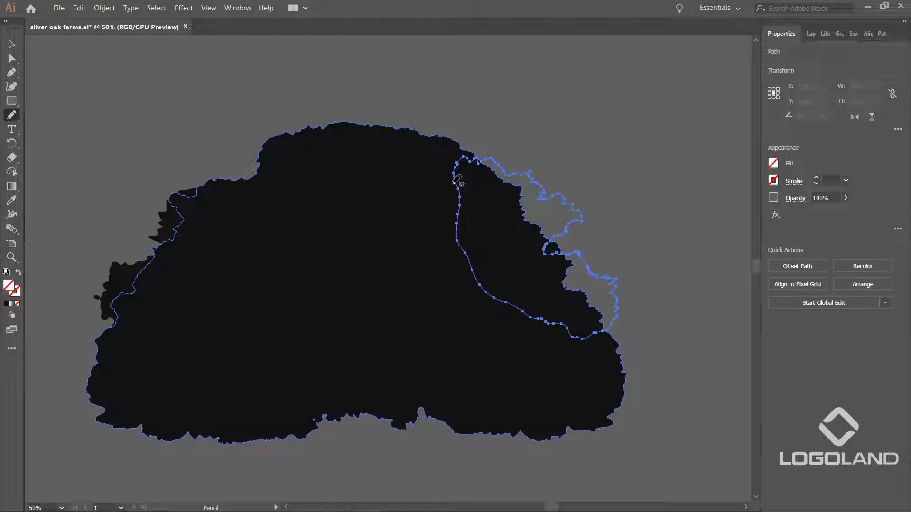
# Step: Fill the upper-right patch with the crown's black using the Eyedropper, and deselect it
pyautogui.press('i')
pyautogui.click(395, 210)
pyautogui.press('v')
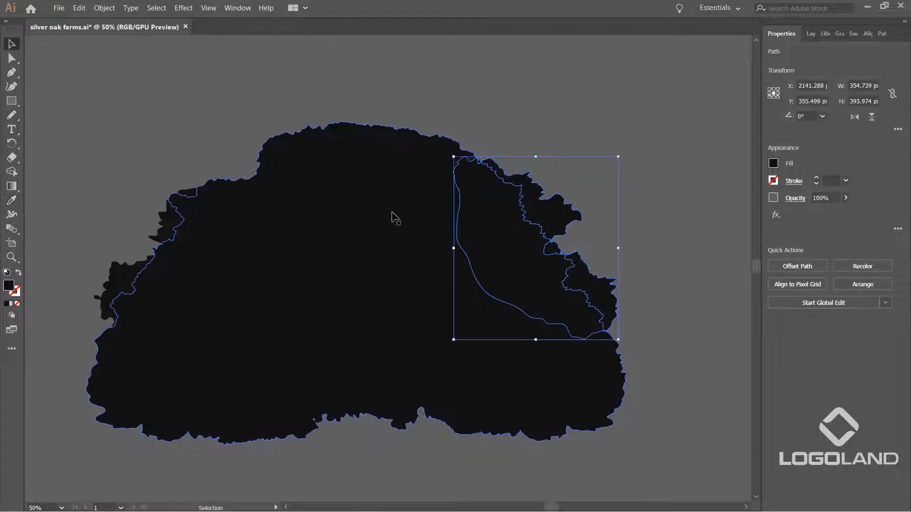
pyautogui.click(547, 109)
# Step: Unite the crown silhouette with its upper-left and upper-right patches, and deselect it
pyautogui.scroll(-2, 548, 108)
pyautogui.moveTo(600, 319); pyautogui.dragTo(585, 350)
pyautogui.moveTo(356, 136); pyautogui.dragTo(567, 313)
pyautogui.click(774, 317)
pyautogui.click(475, 348)
# Step: Move the crown over the artboard, scale it down, and place it back in the empty canvas to the right
pyautogui.moveTo(457, 350); pyautogui.dragTo(544, 389)
pyautogui.moveTo(555, 305); pyautogui.dragTo(628, 323)
pyautogui.moveTo(615, 290); pyautogui.dragTo(374, 291)
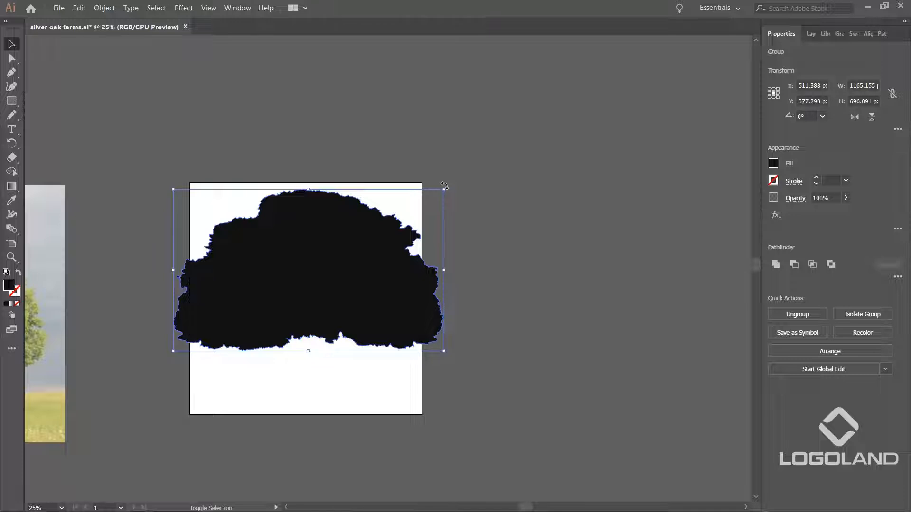
pyautogui.moveTo(445, 191); pyautogui.dragTo(387, 223)
pyautogui.moveTo(498, 271); pyautogui.dragTo(430, 288)
pyautogui.moveTo(269, 283); pyautogui.dragTo(535, 244)
pyautogui.click(584, 247)
# Step: Examine the united crown's leafy outline up close along its upper, left and right edges
pyautogui.scroll(4, 585, 246)
pyautogui.scroll(-1, 573, 203)
pyautogui.moveTo(493, 186); pyautogui.dragTo(518, 181)
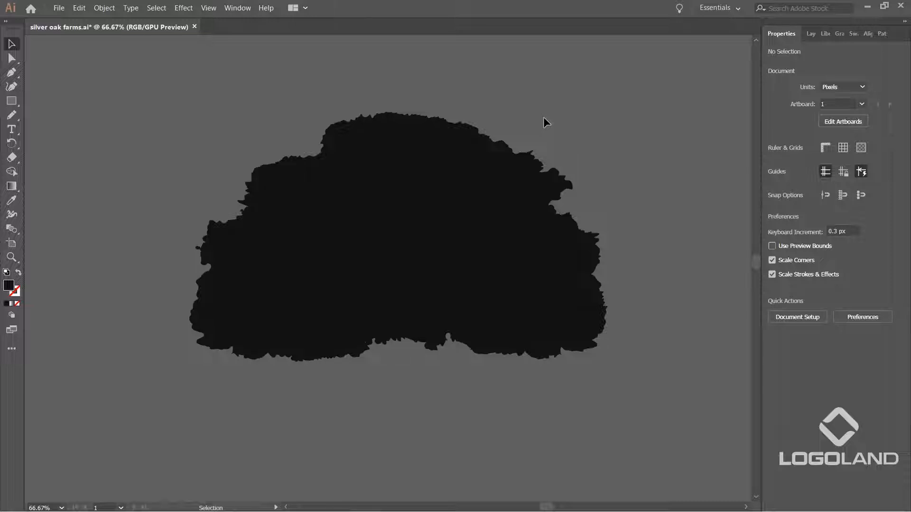
pyautogui.scroll(1, 545, 122)
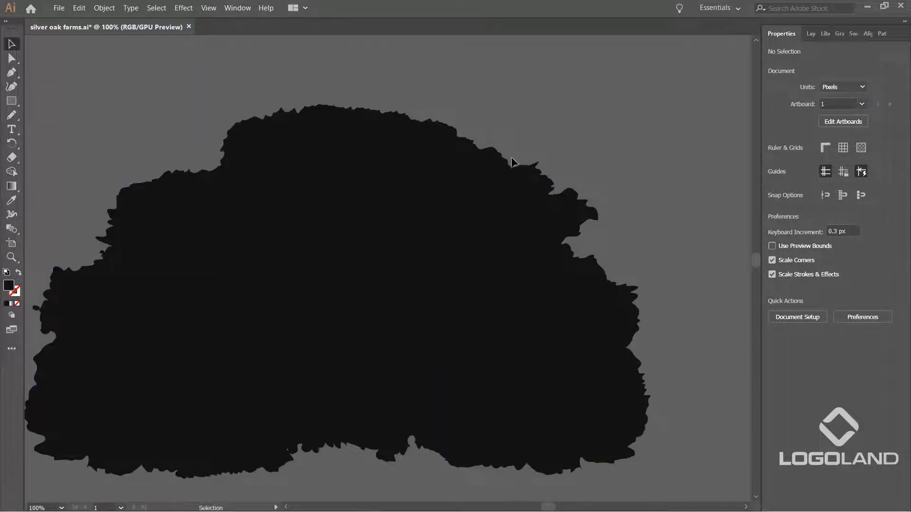
pyautogui.moveTo(245, 156); pyautogui.dragTo(339, 136)
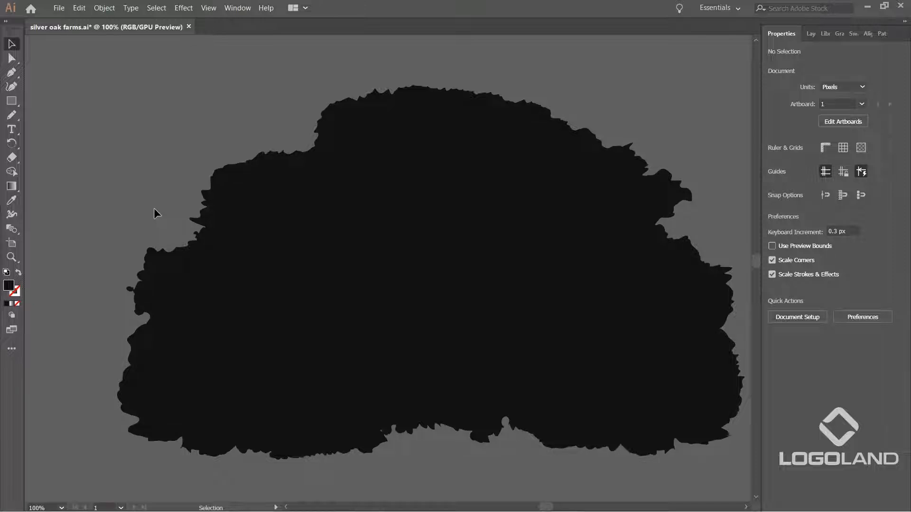
pyautogui.scroll(1, 266, 167)
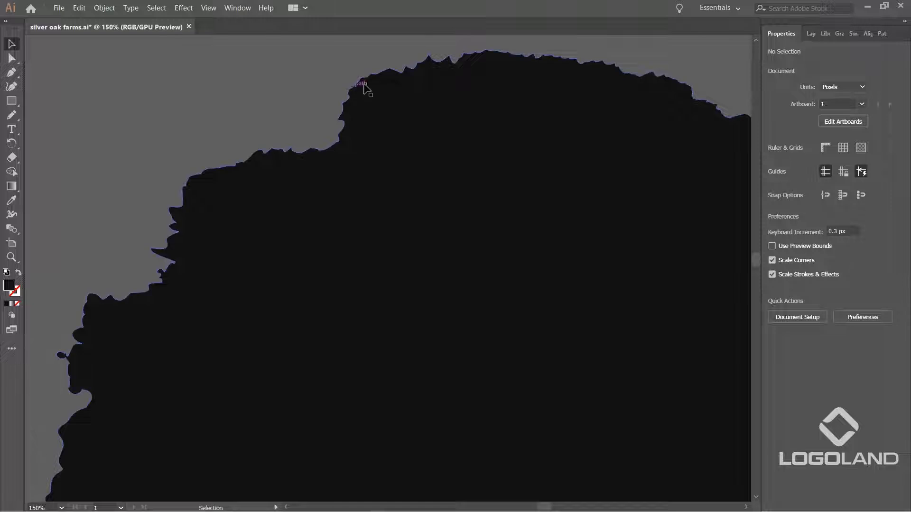
pyautogui.scroll(-1, 303, 94)
pyautogui.moveTo(658, 94); pyautogui.dragTo(571, 115)
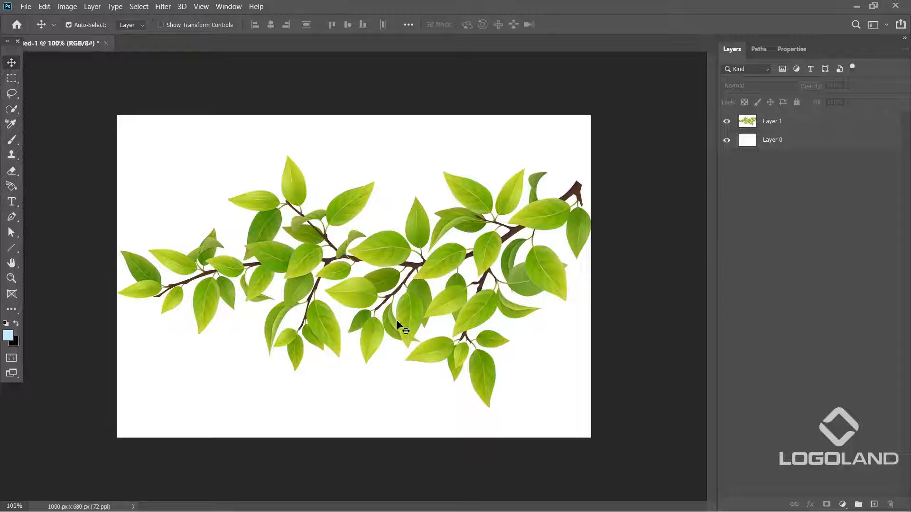
# Step: In Photoshop, darken the leaf branch on Layer 1 with Levels, using midtone input 0.04 and white input 244
pyautogui.click(802, 125)
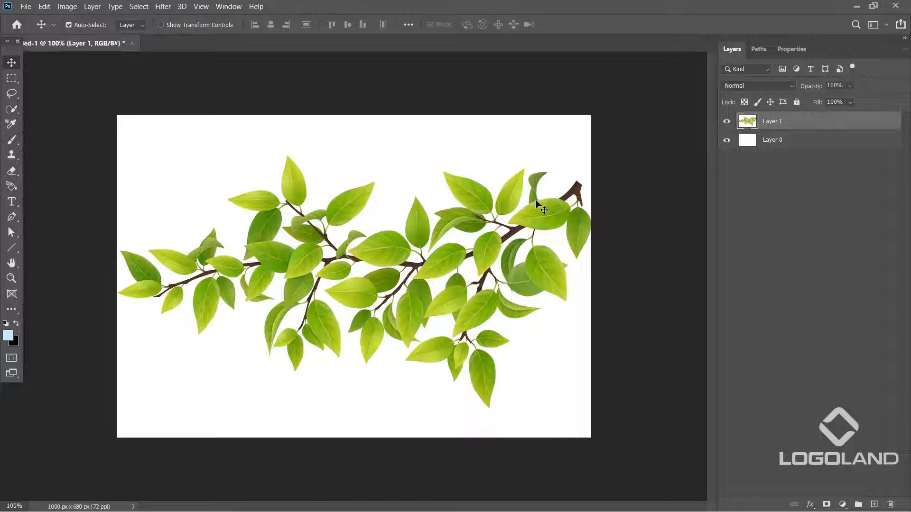
pyautogui.hotkey('ctrl', 'l')
pyautogui.moveTo(657, 103); pyautogui.dragTo(652, 139)
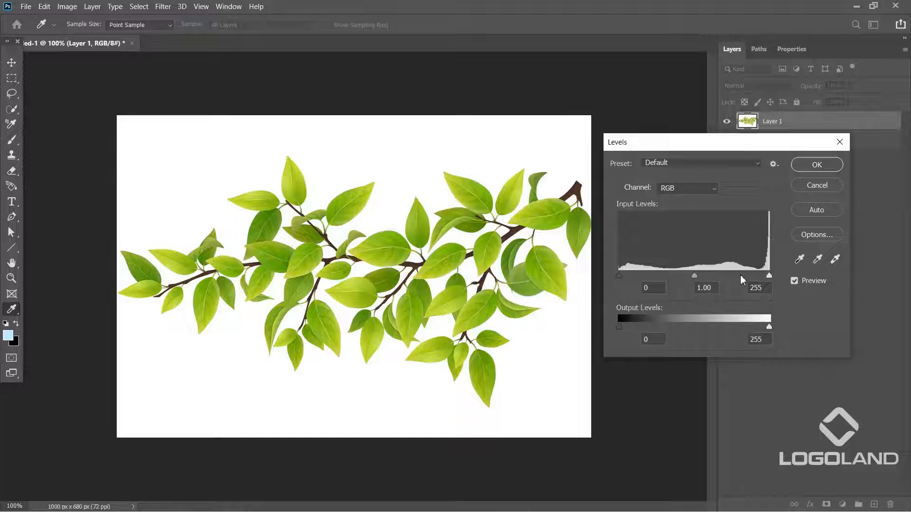
pyautogui.moveTo(695, 276); pyautogui.dragTo(763, 276)
pyautogui.click(809, 166)
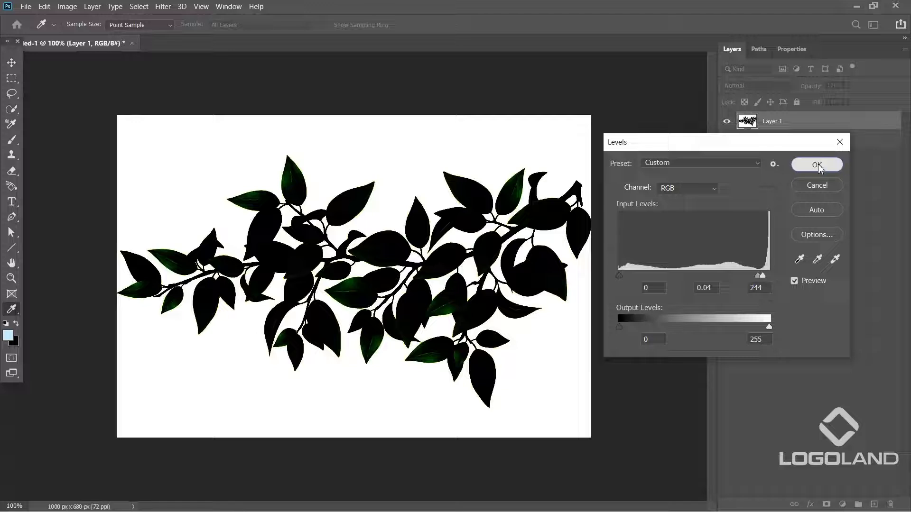
# Step: Copy the darkened branch image from Layer 1, paste it into the Illustrator document, and move it right of the crown
pyautogui.keyDown('ctrl'); pyautogui.click(741, 124); pyautogui.keyUp('ctrl')
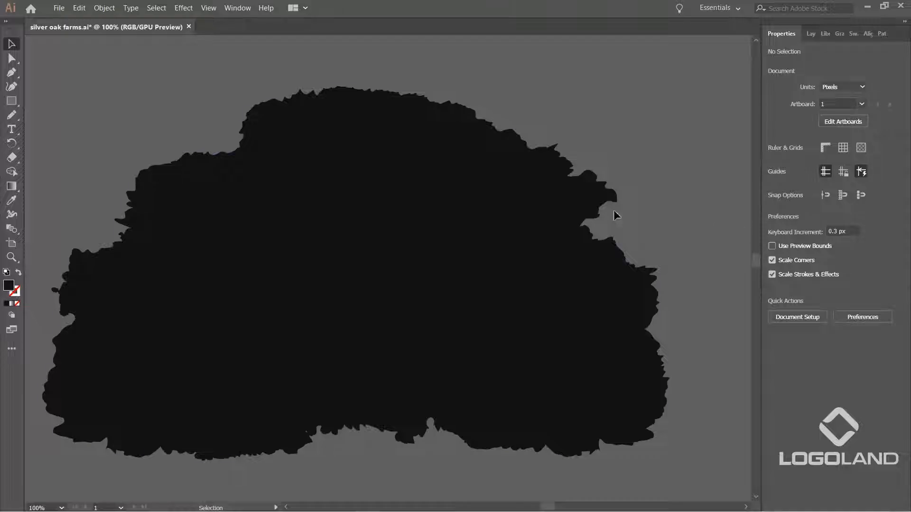
pyautogui.scroll(-3, 614, 212)
pyautogui.hscroll(5, 539, 218)
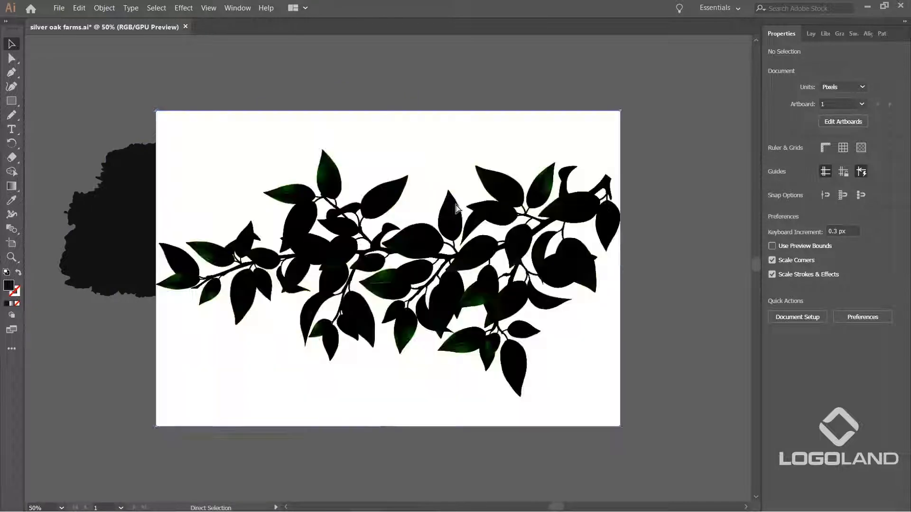
pyautogui.hotkey('ctrl', 'v')
pyautogui.scroll(-2, 460, 227)
pyautogui.moveTo(472, 247); pyautogui.dragTo(389, 301)
pyautogui.moveTo(389, 301); pyautogui.dragTo(530, 258)
pyautogui.scroll(1, 541, 256)
pyautogui.scroll(1, 476, 253)
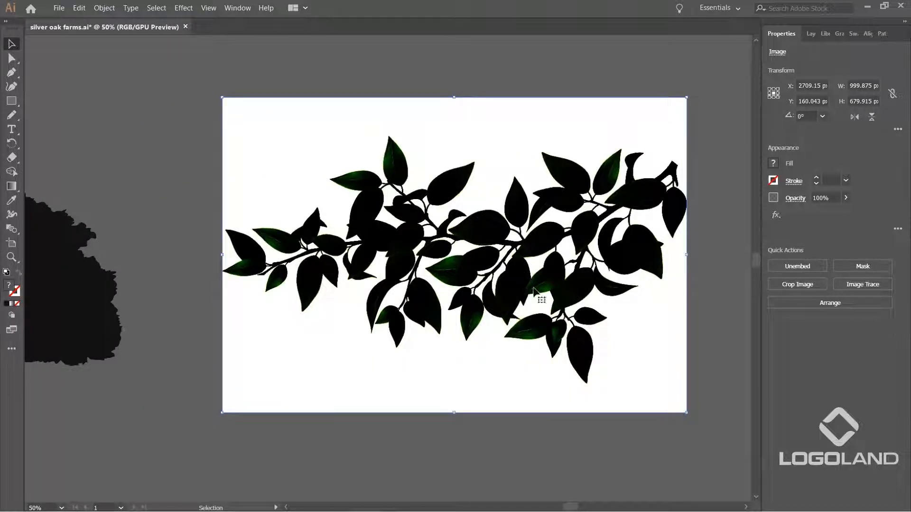
pyautogui.scroll(1, 598, 305)
pyautogui.moveTo(596, 306); pyautogui.dragTo(564, 290)
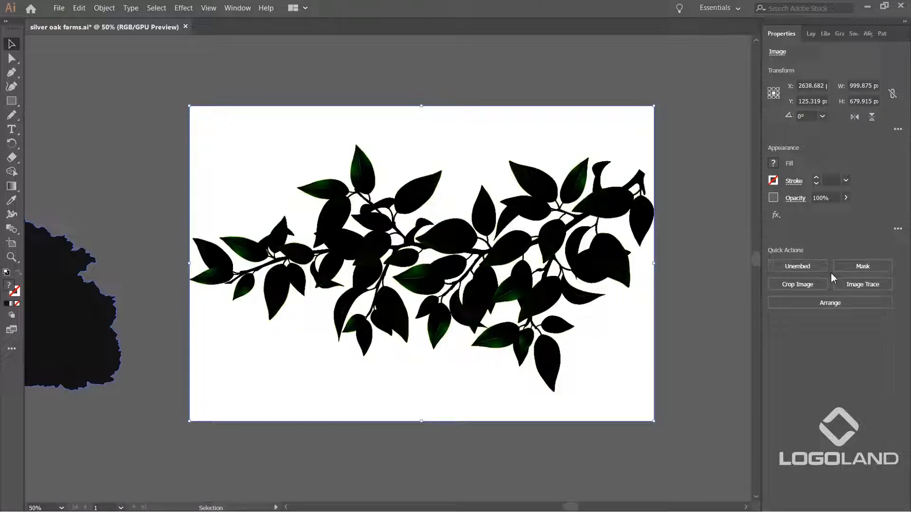
# Step: Apply Image Trace to the branch image with the Silhouettes preset
pyautogui.click(864, 284)
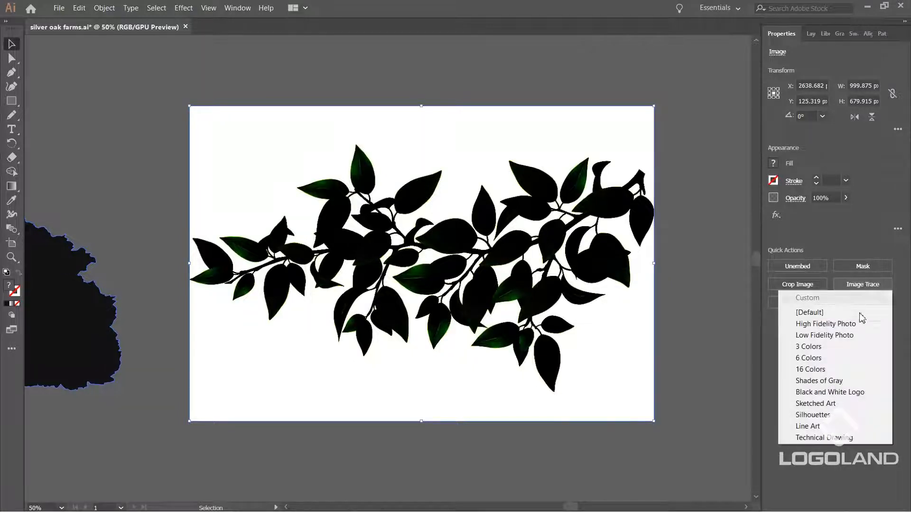
pyautogui.click(815, 415)
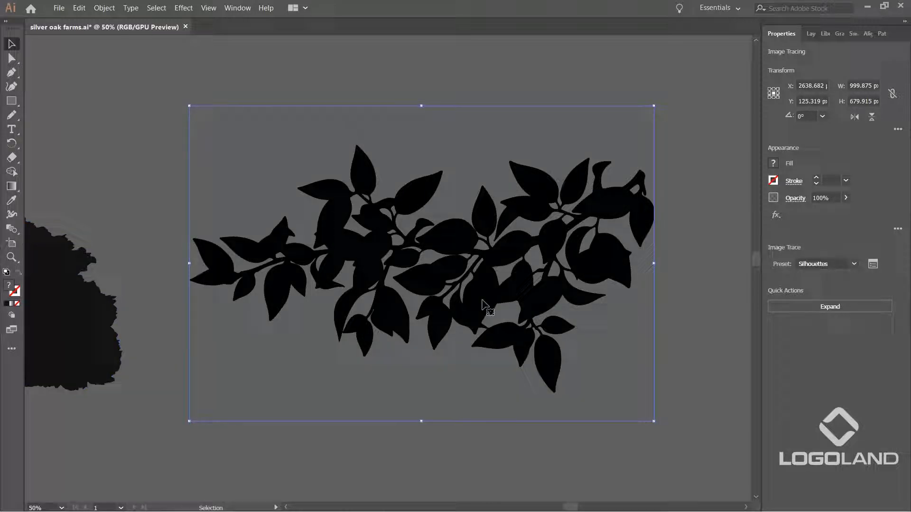
pyautogui.hscroll(3, 569, 294)
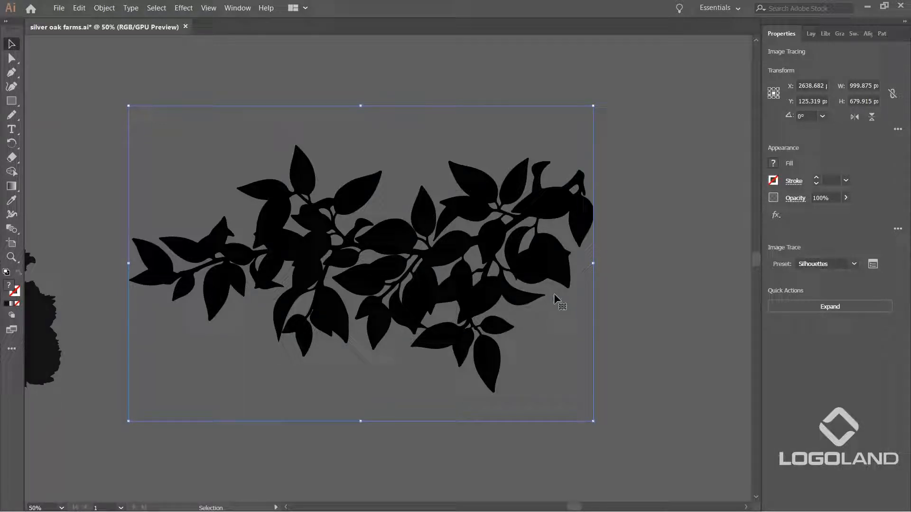
pyautogui.moveTo(504, 293); pyautogui.dragTo(476, 288)
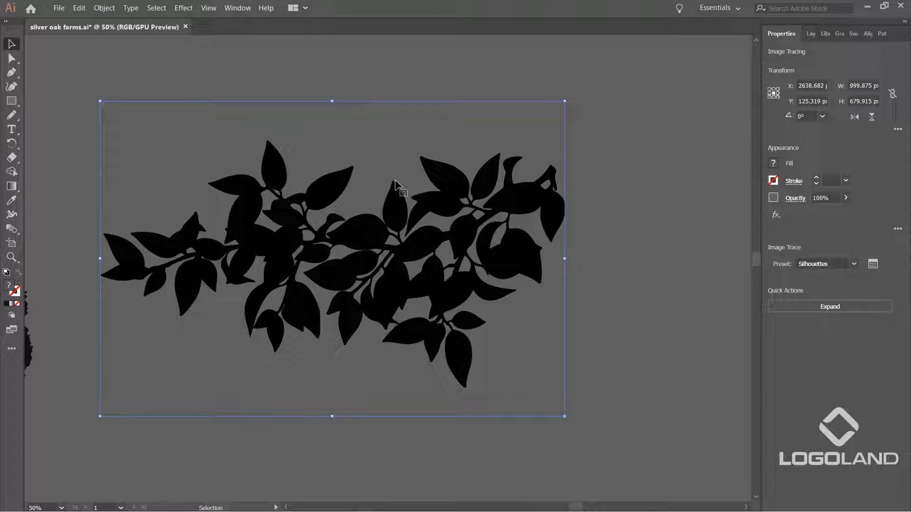
pyautogui.scroll(2, 395, 187)
pyautogui.scroll(-2, 394, 182)
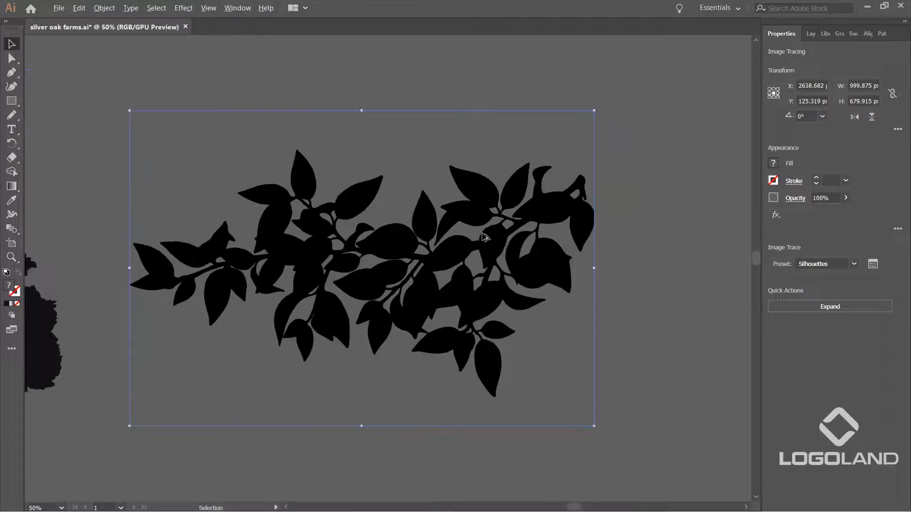
# Step: Set the branch tracing's Threshold to 108, Paths to 67% and Corners to 100%
pyautogui.click(874, 264)
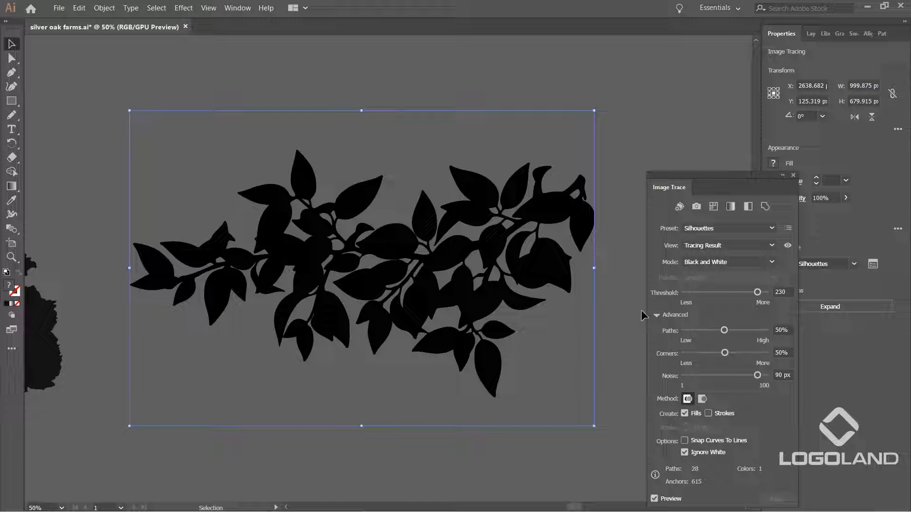
pyautogui.moveTo(757, 294); pyautogui.dragTo(742, 298)
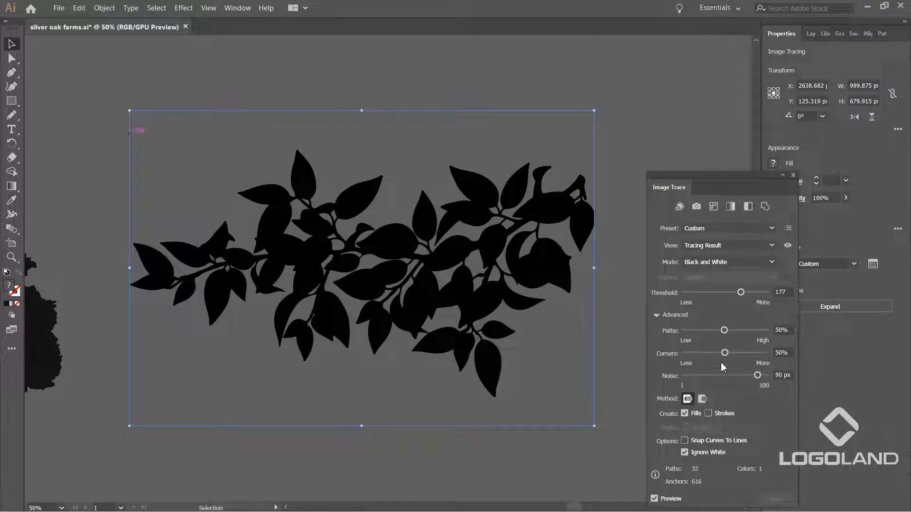
pyautogui.moveTo(733, 355); pyautogui.dragTo(773, 355)
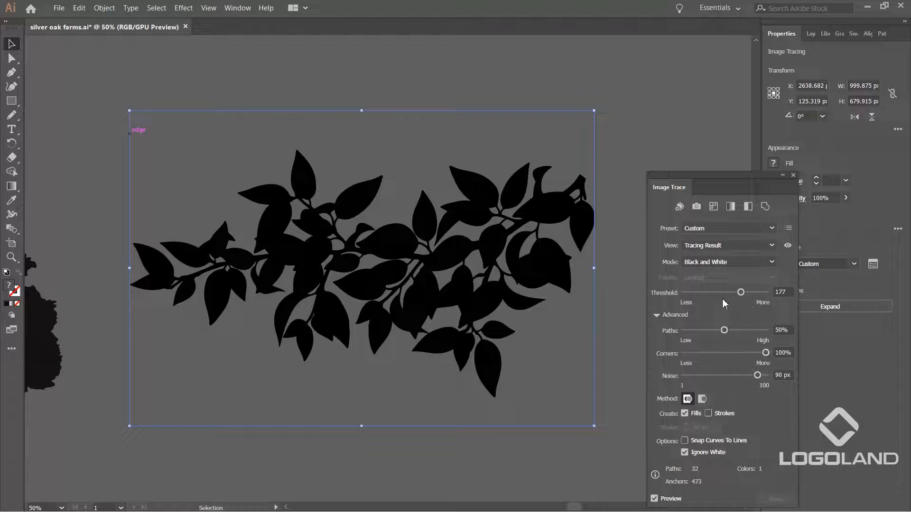
pyautogui.moveTo(741, 292); pyautogui.dragTo(721, 298)
pyautogui.moveTo(723, 329); pyautogui.dragTo(738, 332)
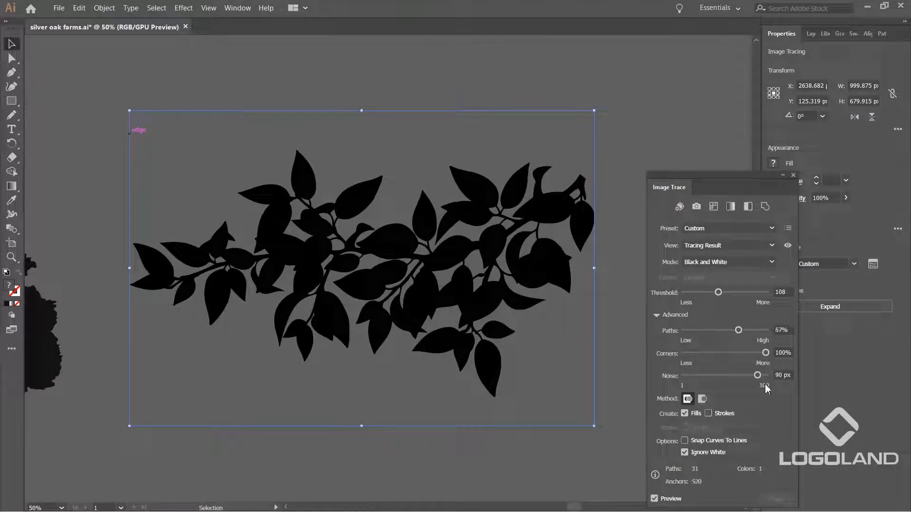
# Step: Try Noise values of 37 px and 1 px on the branch tracing, and set it to 100 px
pyautogui.moveTo(757, 374); pyautogui.dragTo(717, 378)
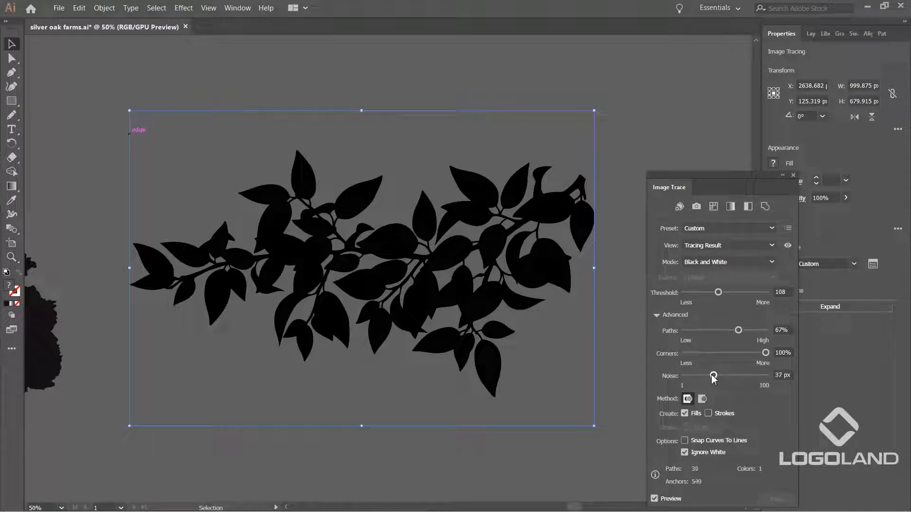
pyautogui.moveTo(715, 376)
pyautogui.mouseDown()
pyautogui.moveTo(777, 373)
pyautogui.moveTo(684, 377)
pyautogui.mouseUp()
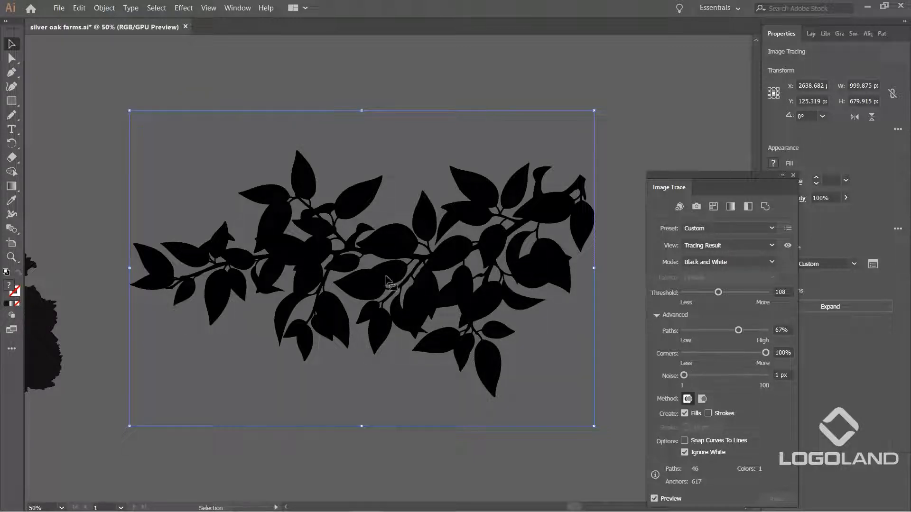
pyautogui.moveTo(688, 376); pyautogui.dragTo(812, 377)
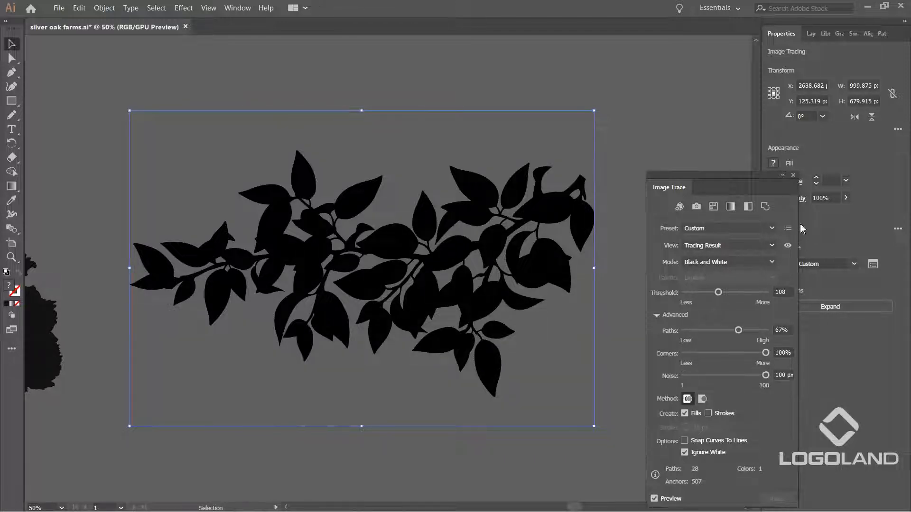
# Step: Expand the branch tracing into editable vector shapes
pyautogui.click(793, 175)
pyautogui.click(830, 307)
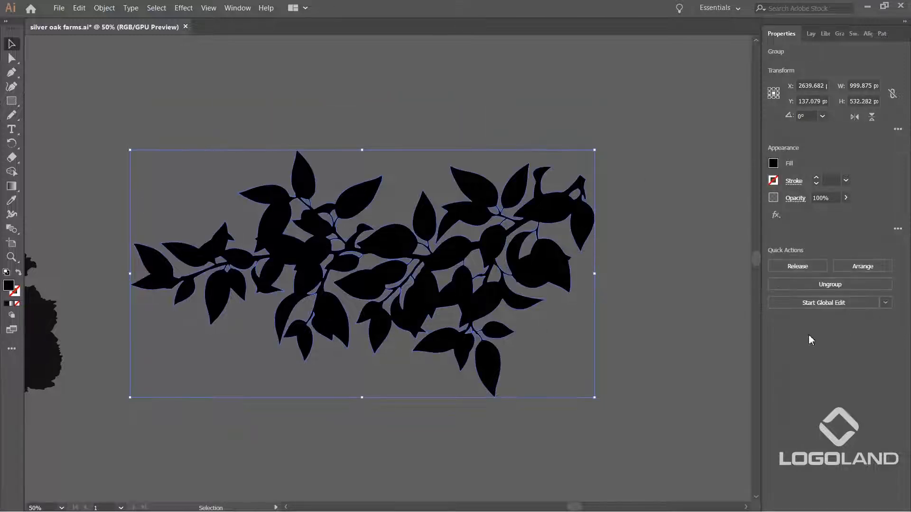
pyautogui.click(629, 277)
# Step: Scale the traced branch to about 212 px wide and place a copy above the crown's upper-left edge
pyautogui.scroll(-2, 567, 266)
pyautogui.moveTo(499, 343); pyautogui.dragTo(602, 330)
pyautogui.click(616, 268)
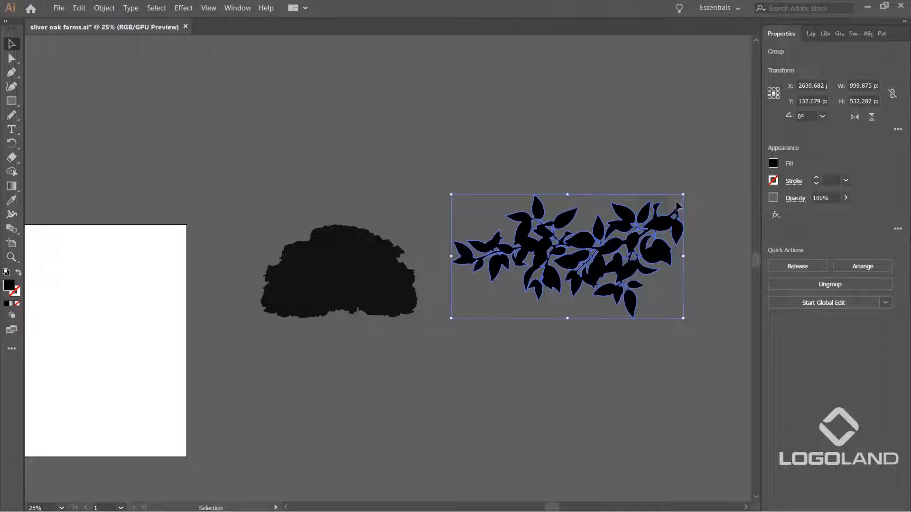
pyautogui.moveTo(682, 196); pyautogui.dragTo(635, 243)
pyautogui.click(586, 286)
pyautogui.moveTo(581, 277); pyautogui.dragTo(412, 228)
pyautogui.scroll(4, 435, 229)
pyautogui.moveTo(482, 247); pyautogui.dragTo(459, 152)
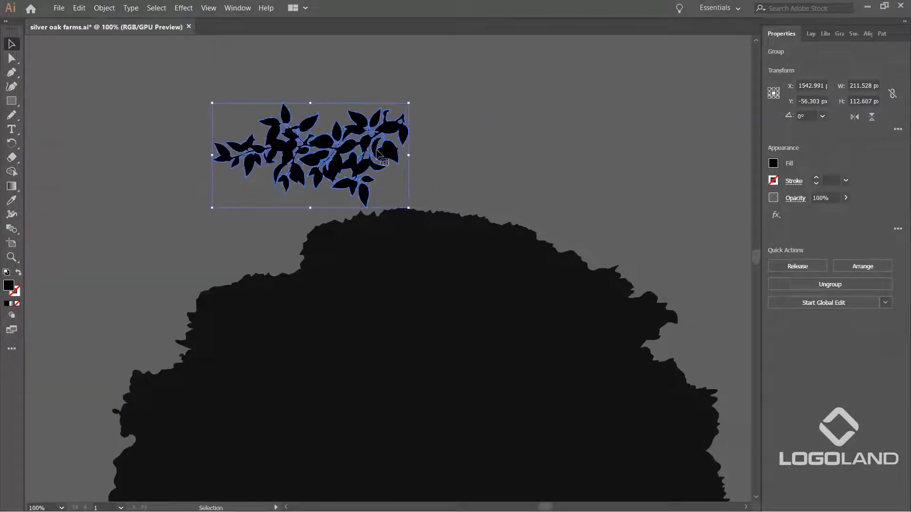
# Step: Shrink the branch copy to about 70 px wide, rotate it about 13°, and seat it on the crown's upper-left edge
pyautogui.moveTo(409, 103); pyautogui.dragTo(389, 113)
pyautogui.click(457, 124)
pyautogui.moveTo(457, 124); pyautogui.dragTo(475, 68)
pyautogui.moveTo(394, 91); pyautogui.dragTo(266, 172)
pyautogui.moveTo(280, 141); pyautogui.dragTo(281, 160)
pyautogui.click(246, 193)
pyautogui.scroll(-1, 246, 193)
pyautogui.scroll(1, 299, 182)
pyautogui.moveTo(277, 203); pyautogui.dragTo(243, 215)
pyautogui.click(362, 219)
pyautogui.click(216, 202)
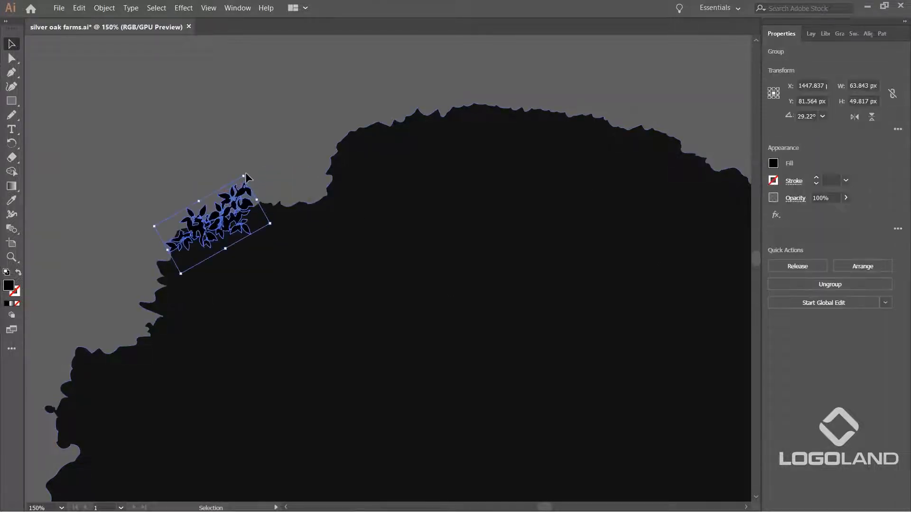
pyautogui.moveTo(246, 172); pyautogui.dragTo(265, 178)
pyautogui.moveTo(234, 213); pyautogui.dragTo(245, 208)
pyautogui.click(286, 161)
# Step: Match the small branch's fill to the crown's dark colour by sampling it with the Eyedropper
pyautogui.scroll(-3, 286, 162)
pyautogui.scroll(3, 299, 189)
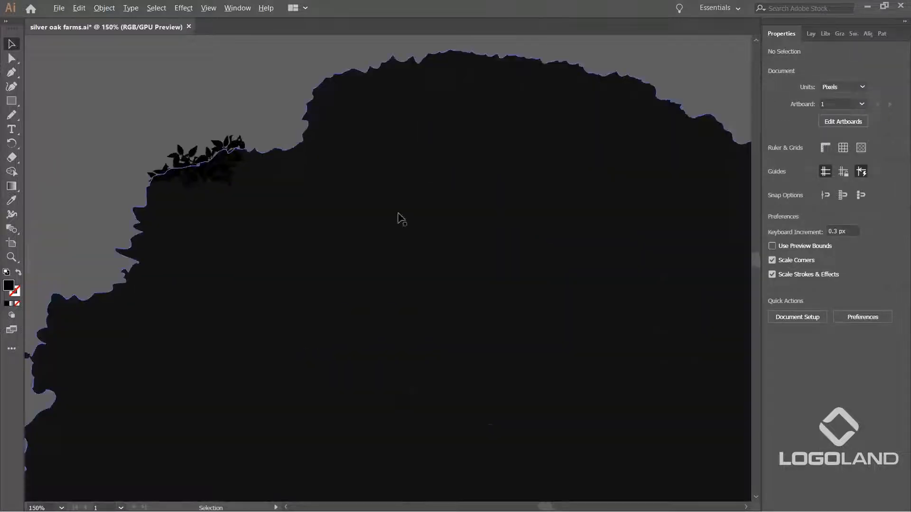
pyautogui.scroll(-3, 612, 183)
pyautogui.scroll(3, 338, 193)
pyautogui.click(345, 227)
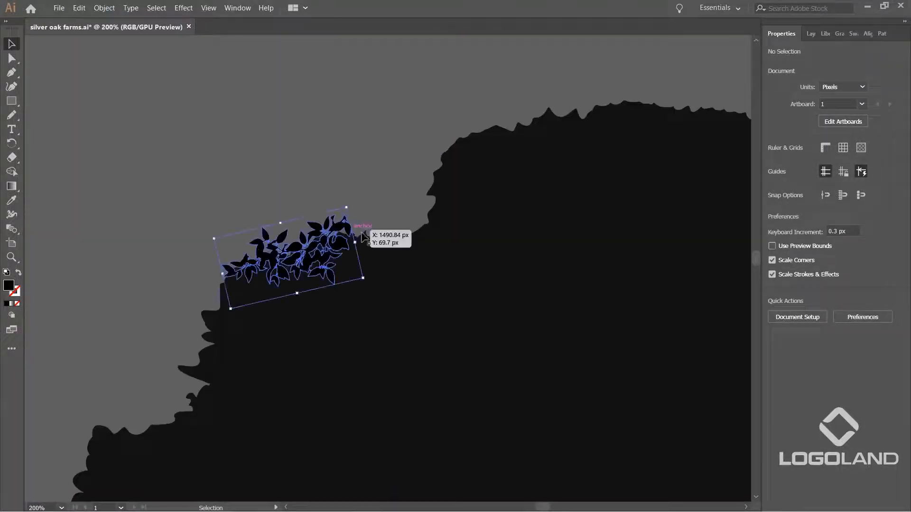
pyautogui.press('i')
pyautogui.click(476, 266)
pyautogui.click(11, 44)
pyautogui.click(286, 121)
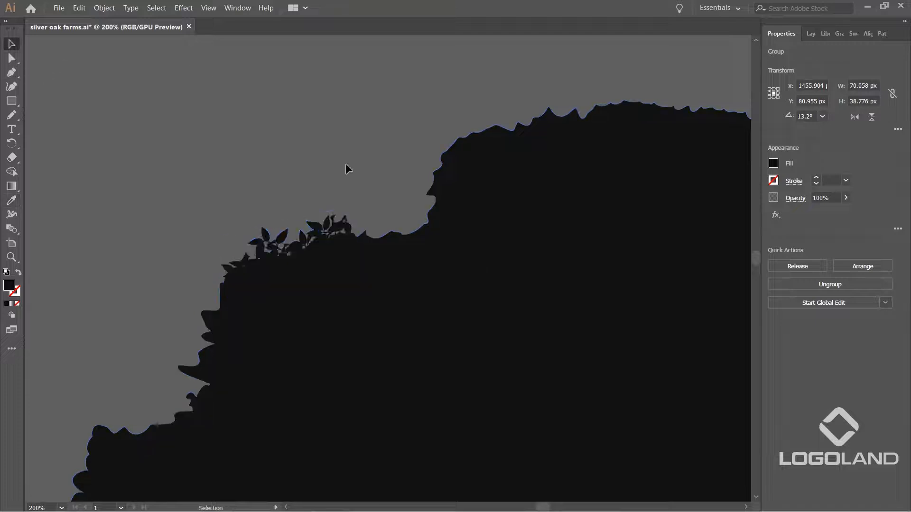
# Step: Try moving the small branch away from the crown and resampling its fill colour
pyautogui.moveTo(353, 170); pyautogui.dragTo(308, 93)
pyautogui.scroll(-2, 302, 118)
pyautogui.moveTo(356, 155); pyautogui.dragTo(339, 205)
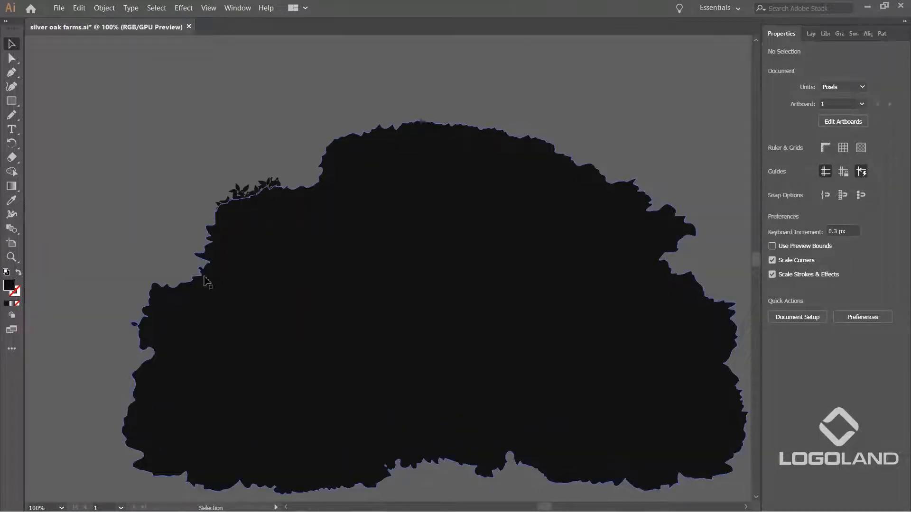
pyautogui.press('i')
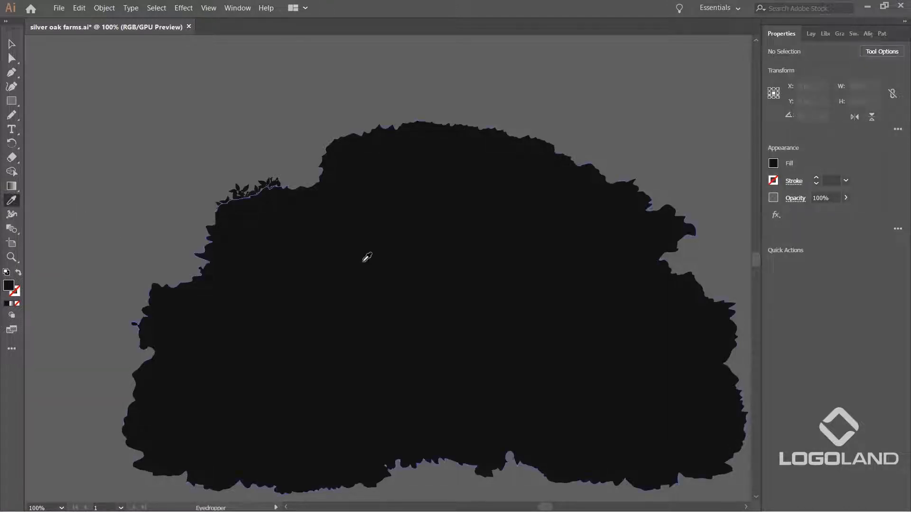
pyautogui.press('v')
pyautogui.moveTo(277, 185); pyautogui.dragTo(209, 126)
pyautogui.scroll(-2, 254, 148)
pyautogui.moveTo(196, 166); pyautogui.dragTo(397, 188)
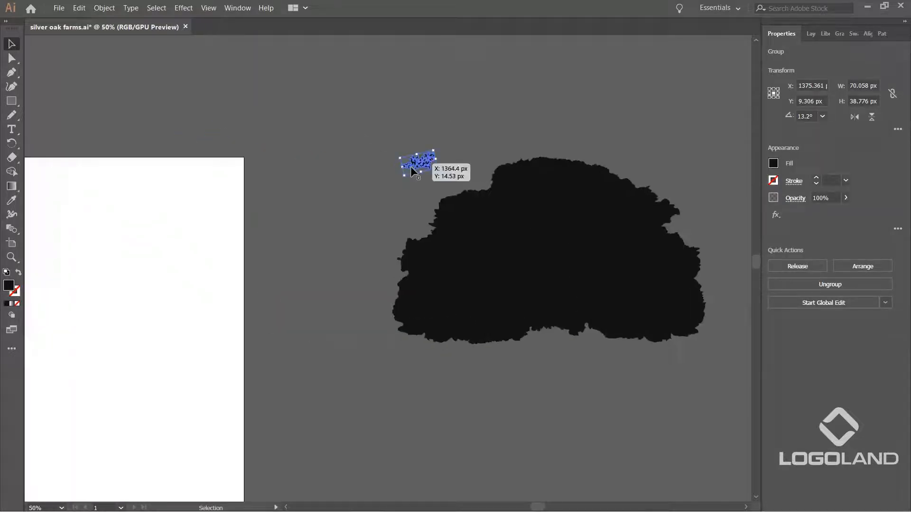
pyautogui.click(410, 191)
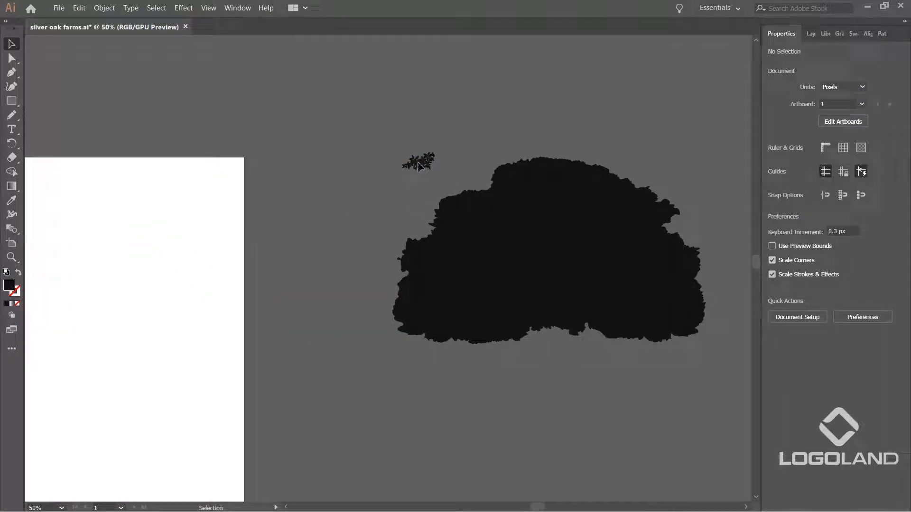
pyautogui.click(419, 166)
pyautogui.press('i')
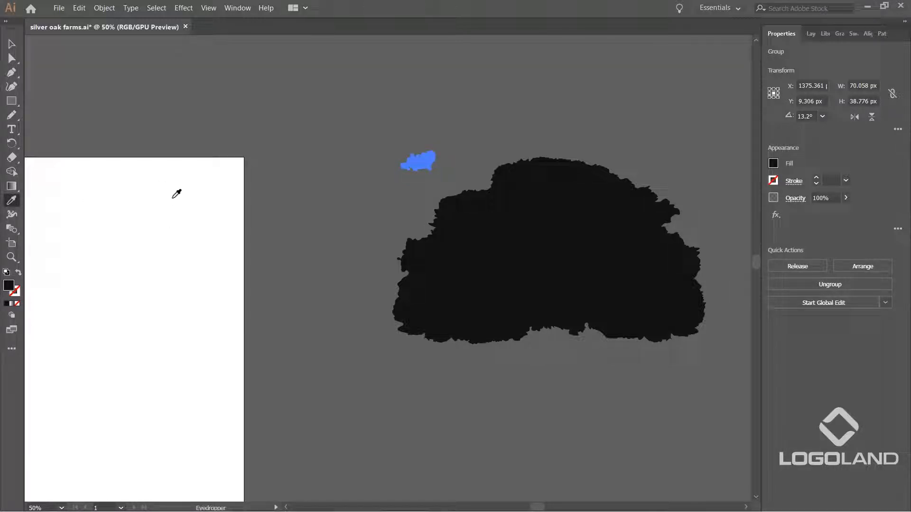
pyautogui.click(197, 210)
pyautogui.press('v')
pyautogui.click(397, 191)
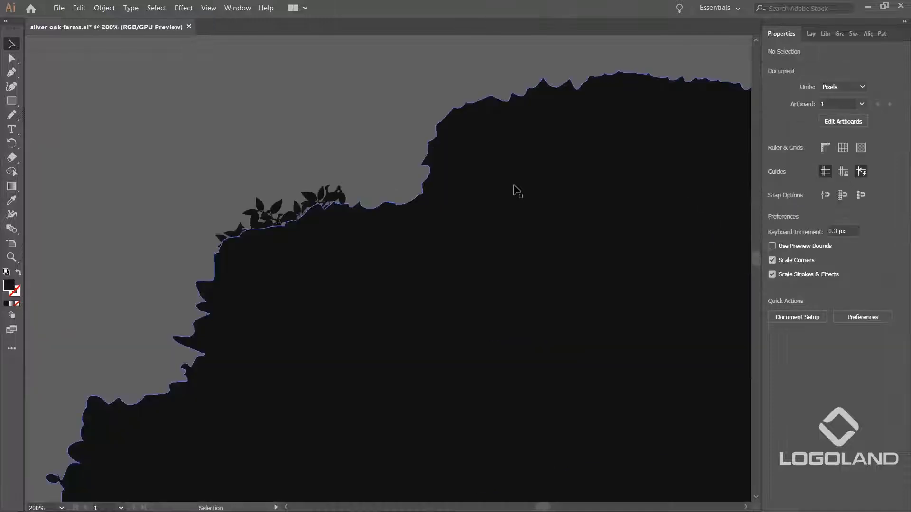
# Step: Duplicate the small branch along the crown's upper-left shoulder, overlapping the solid edge
pyautogui.keyDown('alt'); pyautogui.scroll(-1, 479, 183); pyautogui.keyUp('alt')
pyautogui.scroll(-2, 335, 106)
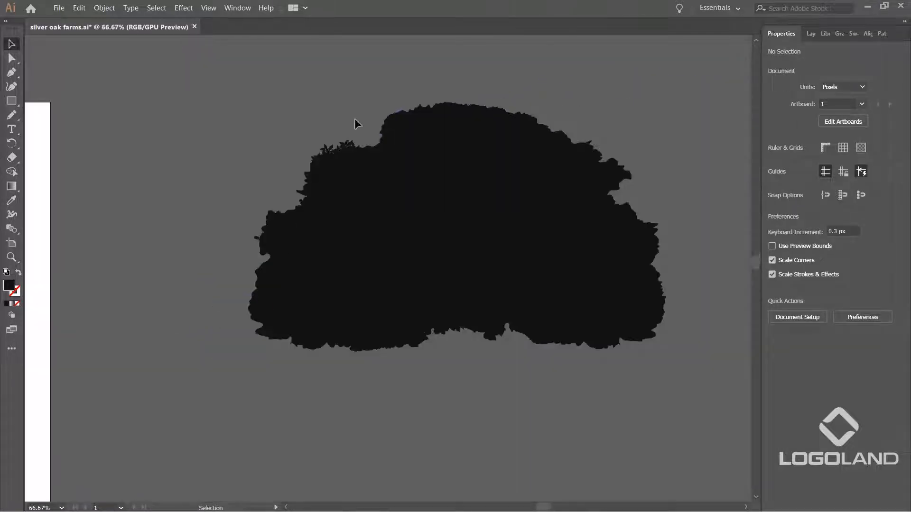
pyautogui.scroll(4, 355, 120)
pyautogui.click(315, 225)
pyautogui.moveTo(350, 197); pyautogui.dragTo(368, 207)
pyautogui.click(368, 207)
pyautogui.moveTo(238, 191); pyautogui.dragTo(390, 154)
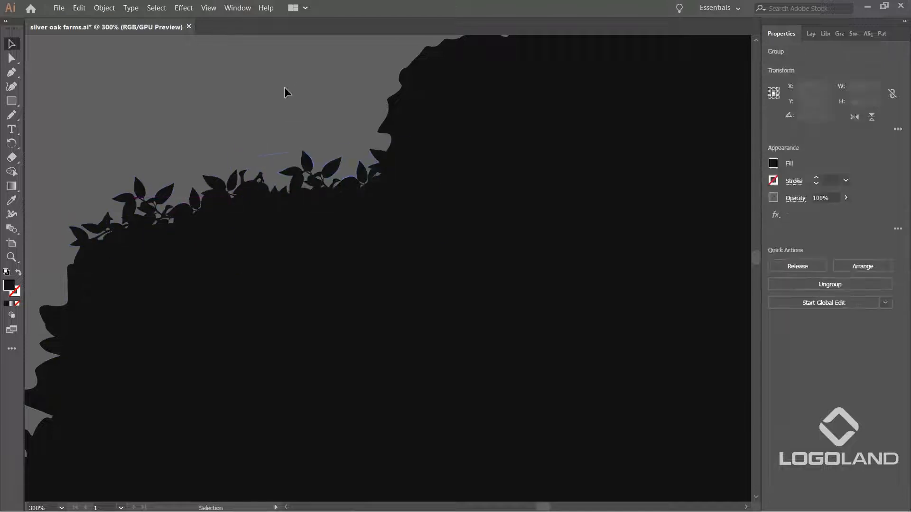
pyautogui.click(285, 89)
# Step: Add rotated branch copies up the step beside the shoulder and onto the left part of the crown's top
pyautogui.scroll(-3, 352, 92)
pyautogui.moveTo(352, 92); pyautogui.dragTo(325, 191)
pyautogui.moveTo(303, 231); pyautogui.dragTo(359, 135)
pyautogui.click(409, 129)
pyautogui.scroll(2, 377, 176)
pyautogui.moveTo(319, 193); pyautogui.dragTo(465, 185)
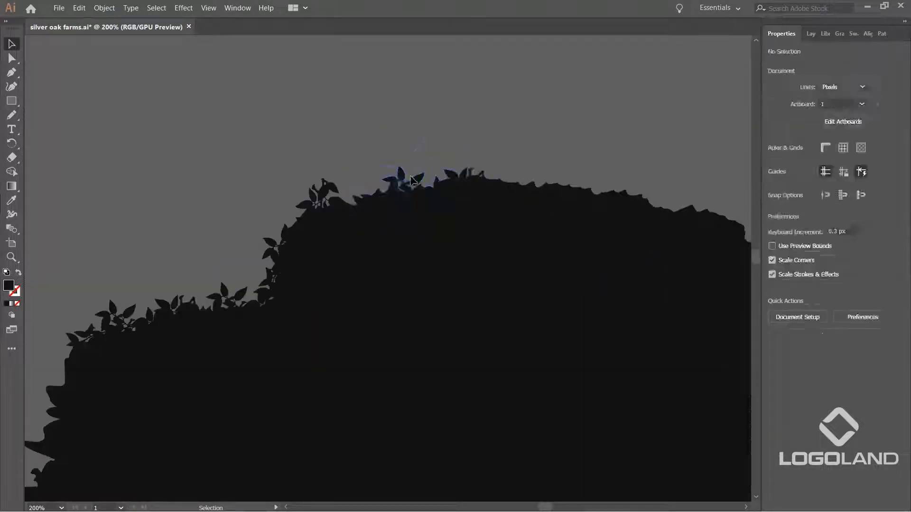
pyautogui.click(494, 107)
# Step: Continue placing rotated branch copies around the rest of the crown's top and down both sides to the lower-right edge
pyautogui.scroll(-3, 493, 107)
pyautogui.scroll(1, 285, 142)
pyautogui.moveTo(418, 114); pyautogui.dragTo(429, 127)
pyautogui.moveTo(286, 225); pyautogui.dragTo(299, 191)
pyautogui.scroll(-2, 299, 191)
pyautogui.moveTo(310, 156); pyautogui.dragTo(284, 229)
pyautogui.moveTo(251, 206); pyautogui.dragTo(241, 216)
pyautogui.scroll(2, 227, 204)
pyautogui.scroll(-2, 227, 204)
pyautogui.moveTo(276, 156); pyautogui.dragTo(150, 97)
pyautogui.click(430, 142)
pyautogui.scroll(-2, 430, 178)
pyautogui.scroll(1, 332, 190)
pyautogui.moveTo(408, 71); pyautogui.dragTo(444, 115)
pyautogui.scroll(2, 443, 115)
pyautogui.moveTo(379, 189); pyautogui.dragTo(353, 217)
pyautogui.scroll(-2, 380, 237)
pyautogui.moveTo(455, 284); pyautogui.dragTo(479, 247)
pyautogui.scroll(1, 500, 179)
pyautogui.scroll(-4, 500, 179)
pyautogui.moveTo(474, 190); pyautogui.dragTo(384, 254)
pyautogui.scroll(-2, 382, 267)
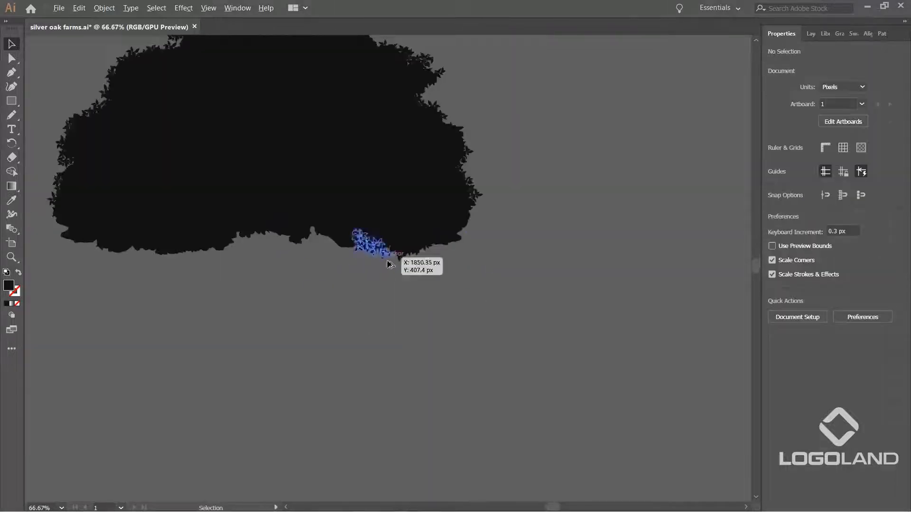
# Step: Cover the crown's underside with branch copies rotated to follow its lower outline
pyautogui.scroll(3, 383, 228)
pyautogui.moveTo(479, 227); pyautogui.dragTo(525, 179)
pyautogui.scroll(-1, 427, 214)
pyautogui.moveTo(174, 313); pyautogui.dragTo(576, 313)
pyautogui.moveTo(318, 298); pyautogui.dragTo(338, 298)
pyautogui.moveTo(328, 296); pyautogui.dragTo(418, 308)
pyautogui.scroll(-3, 427, 308)
pyautogui.moveTo(475, 308); pyautogui.dragTo(559, 353)
pyautogui.scroll(2, 559, 353)
pyautogui.click(172, 282)
pyautogui.click(249, 344)
pyautogui.moveTo(435, 347); pyautogui.dragTo(340, 277)
pyautogui.moveTo(332, 237); pyautogui.dragTo(451, 410)
pyautogui.moveTo(427, 128); pyautogui.dragTo(325, 133)
# Step: Adjust the branch copies on the crown's upper-right slope to fill out its leafy edge
pyautogui.scroll(-2, 419, 144)
pyautogui.scroll(4, 555, 137)
pyautogui.click(413, 237)
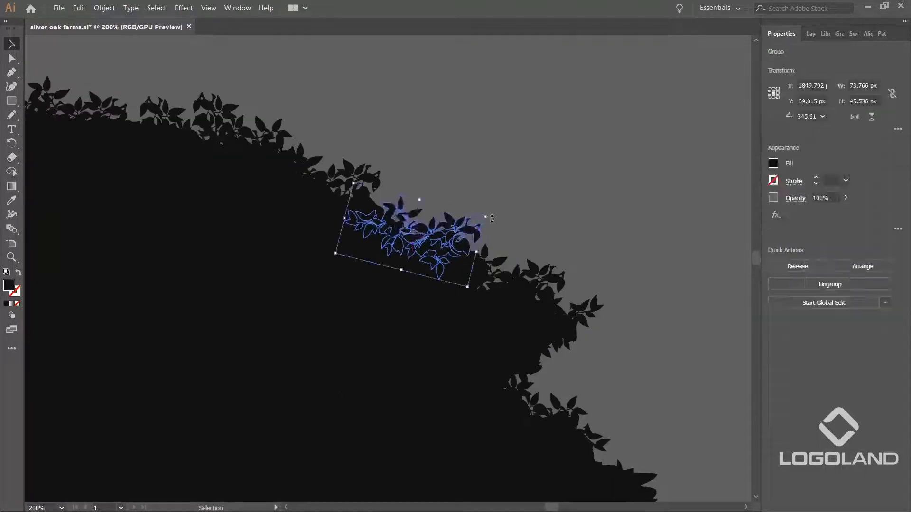
pyautogui.moveTo(413, 237); pyautogui.dragTo(341, 190)
pyautogui.scroll(-6, 565, 175)
pyautogui.scroll(6, 460, 244)
pyautogui.click(291, 268)
pyautogui.click(468, 327)
pyautogui.scroll(-5, 467, 315)
pyautogui.moveTo(441, 266); pyautogui.dragTo(444, 268)
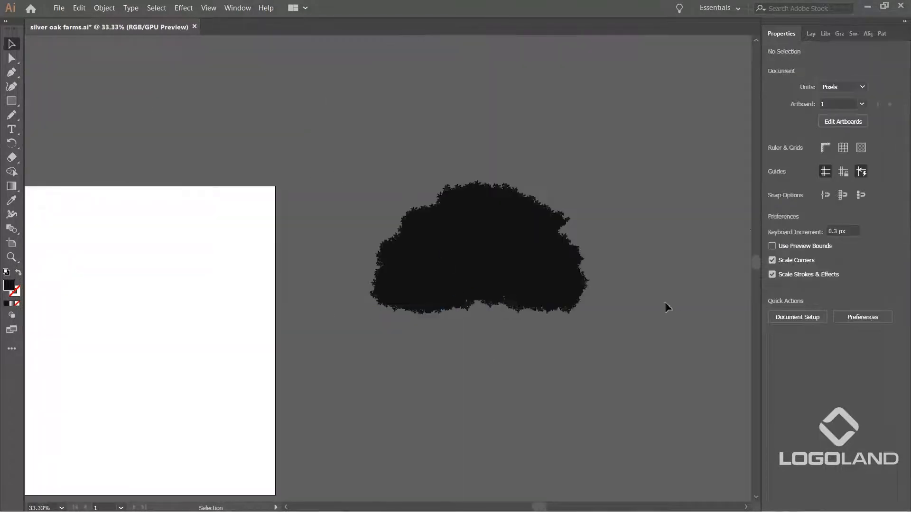
# Step: Select the crown together with all surrounding branch copies and unite them into one shape
pyautogui.scroll(1, 621, 306)
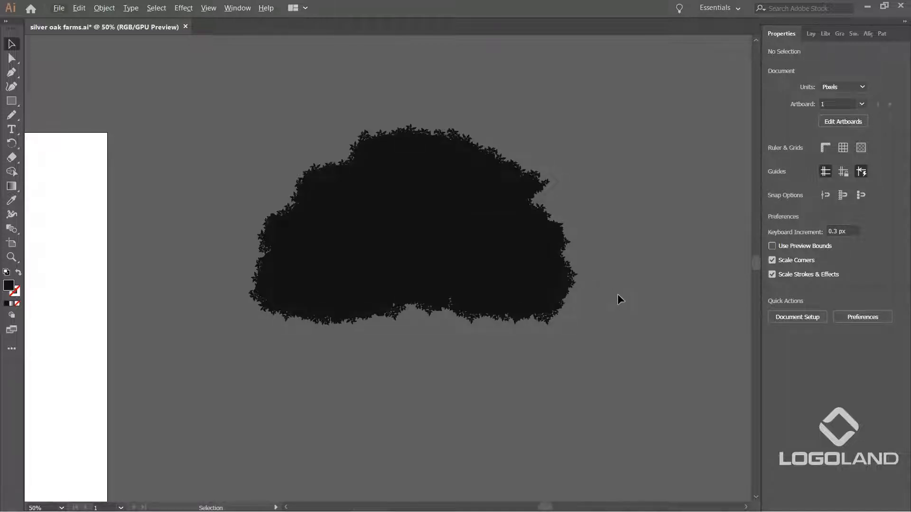
pyautogui.scroll(3, 617, 294)
pyautogui.scroll(-4, 613, 289)
pyautogui.scroll(1, 613, 288)
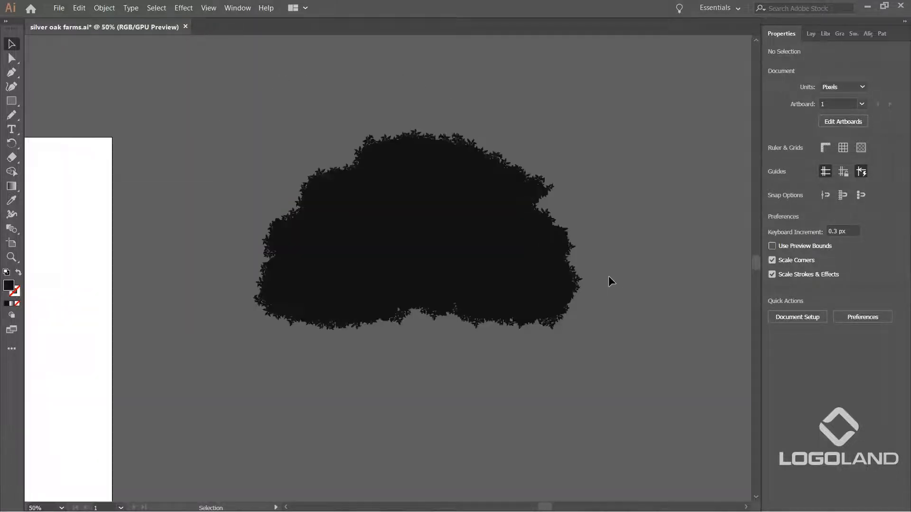
pyautogui.scroll(1, 608, 276)
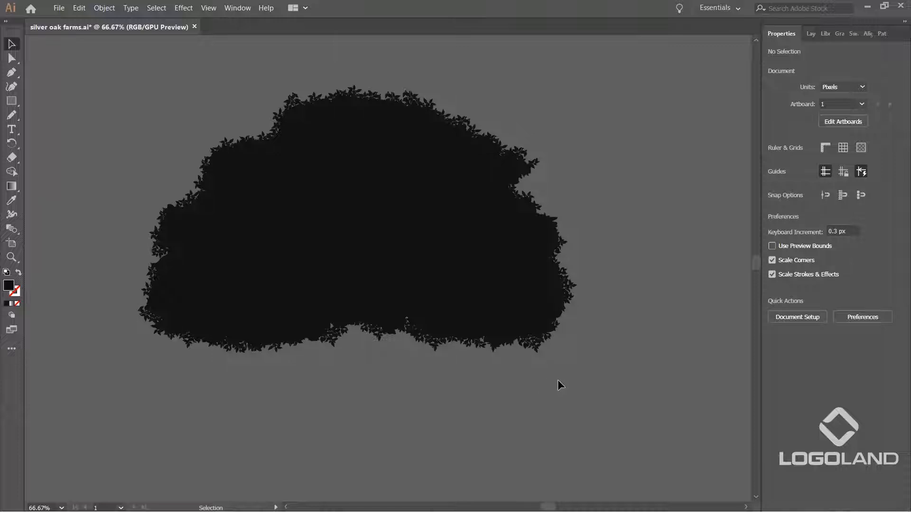
pyautogui.scroll(-1, 558, 384)
pyautogui.click(411, 329)
pyautogui.scroll(-3, 493, 299)
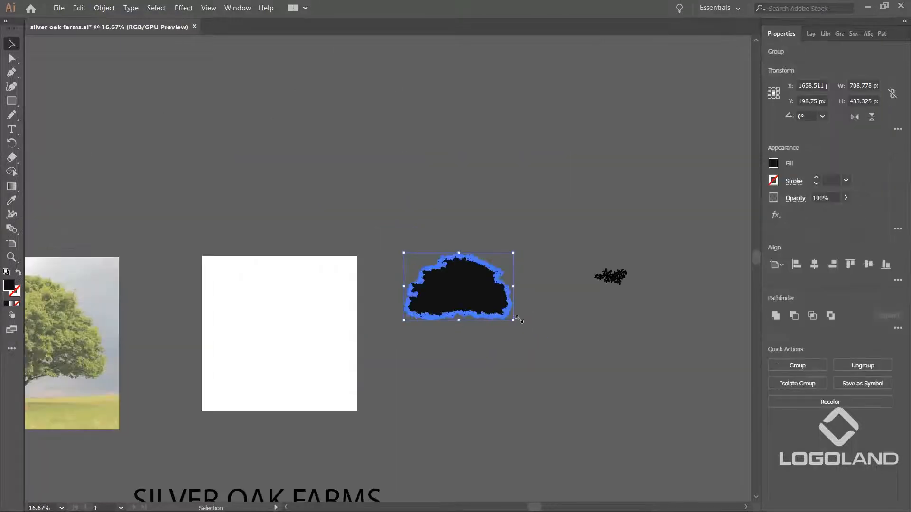
pyautogui.scroll(1, 522, 317)
pyautogui.click(246, 185)
pyautogui.click(462, 323)
pyautogui.scroll(1, 460, 325)
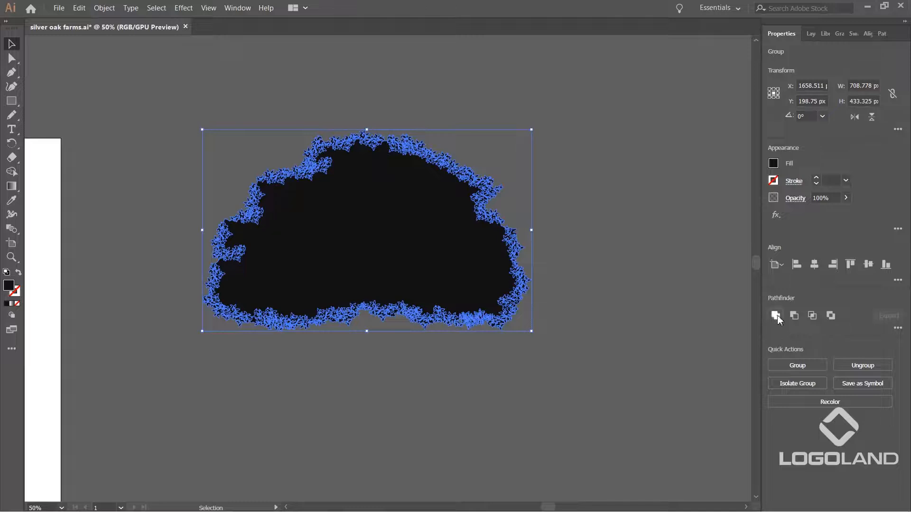
pyautogui.click(776, 316)
pyautogui.click(585, 368)
pyautogui.scroll(-1, 584, 367)
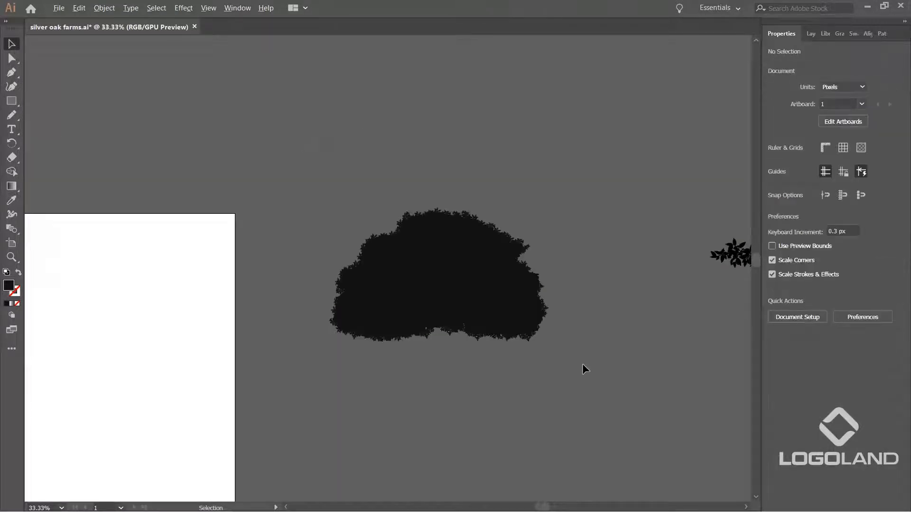
# Step: Scale the united leafy crown to about 203 px wide and place it on the white artboard
pyautogui.click(510, 316)
pyautogui.moveTo(418, 303); pyautogui.dragTo(500, 256)
pyautogui.moveTo(630, 161); pyautogui.dragTo(551, 209)
pyautogui.click(609, 215)
pyautogui.moveTo(494, 252); pyautogui.dragTo(292, 246)
pyautogui.scroll(3, 293, 246)
pyautogui.moveTo(378, 191); pyautogui.dragTo(411, 174)
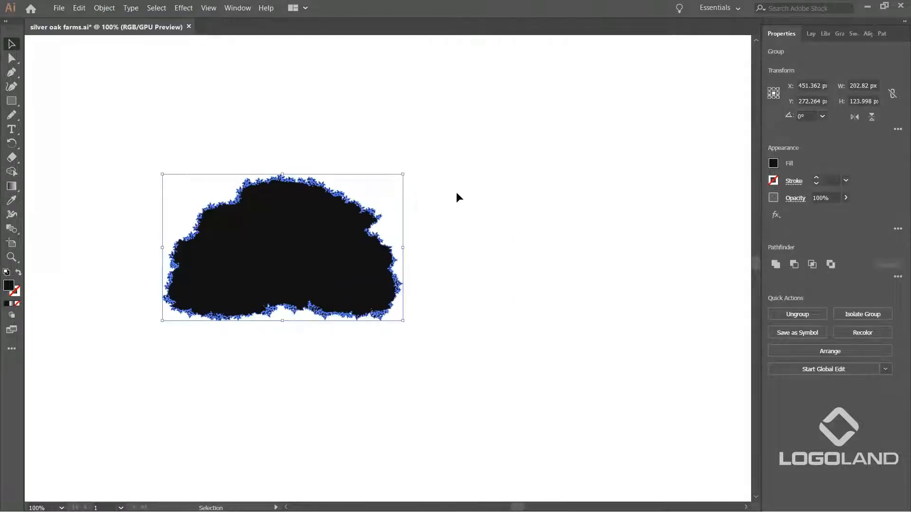
pyautogui.click(458, 196)
pyautogui.scroll(-2, 463, 228)
pyautogui.scroll(2, 465, 236)
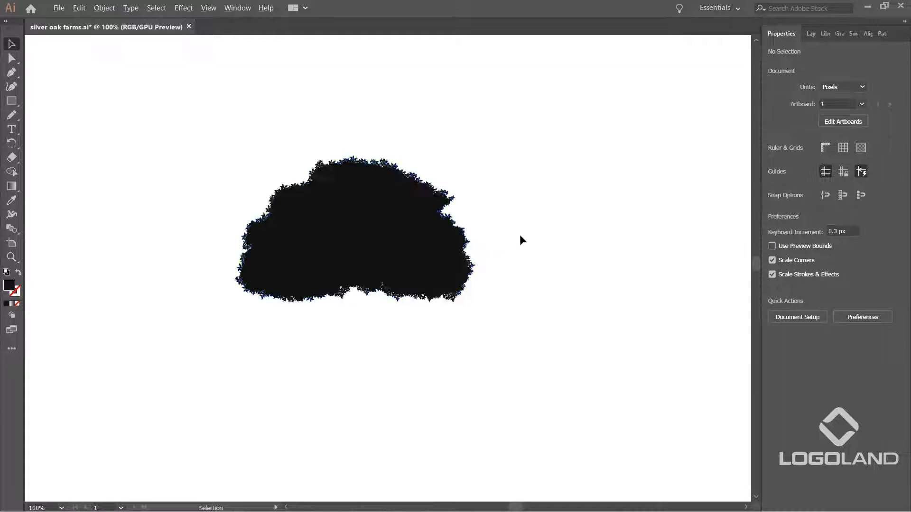
# Step: Examine the crown silhouette's leafy outline on the artboard at different magnifications
pyautogui.scroll(1, 506, 243)
pyautogui.moveTo(374, 236); pyautogui.dragTo(387, 236)
pyautogui.hotkey('ctrl', 'z')
pyautogui.moveTo(516, 296); pyautogui.dragTo(658, 305)
pyautogui.scroll(1, 587, 259)
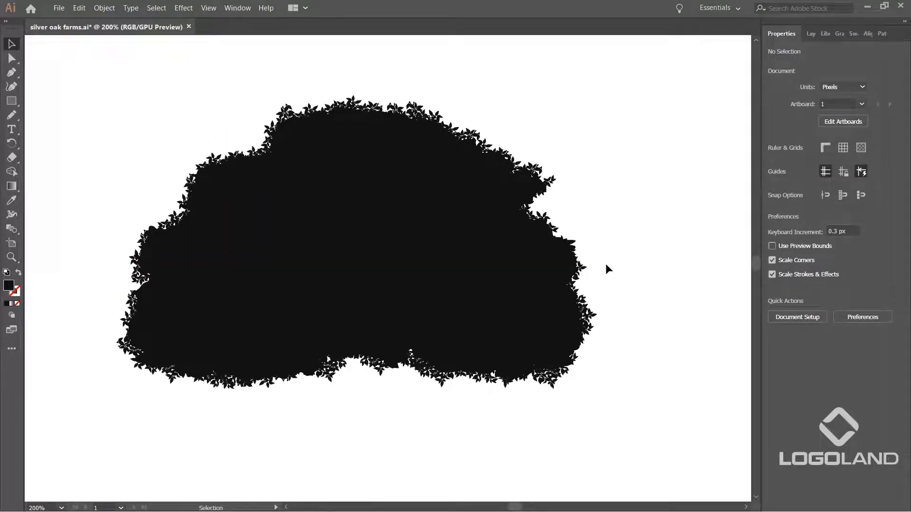
pyautogui.scroll(-1, 661, 150)
pyautogui.scroll(1, 661, 153)
pyautogui.scroll(-2, 604, 150)
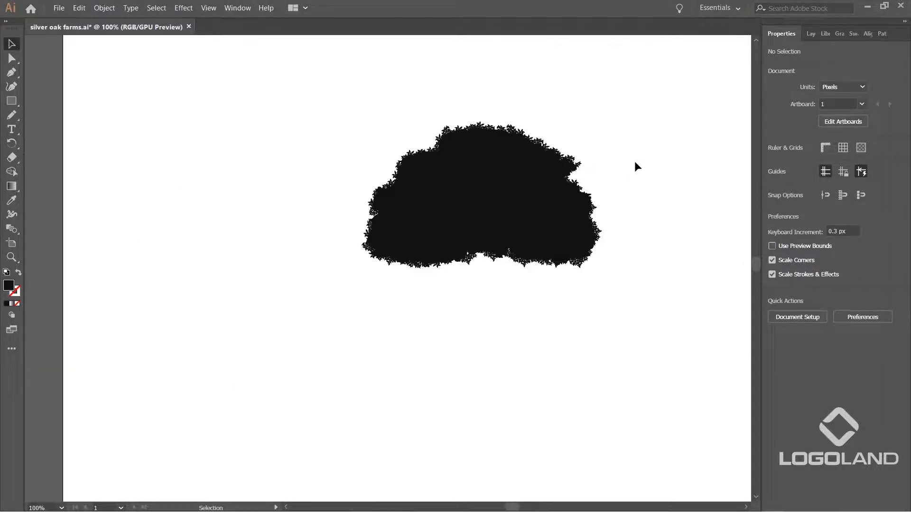
pyautogui.scroll(1, 634, 164)
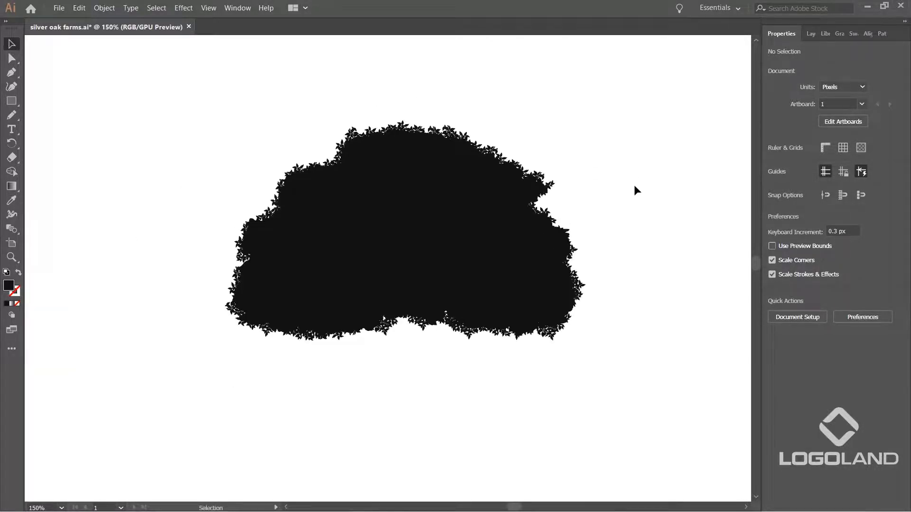
pyautogui.moveTo(389, 246)
pyautogui.mouseDown()
pyautogui.moveTo(343, 226)
pyautogui.moveTo(381, 243)
pyautogui.moveTo(389, 259)
pyautogui.mouseUp()
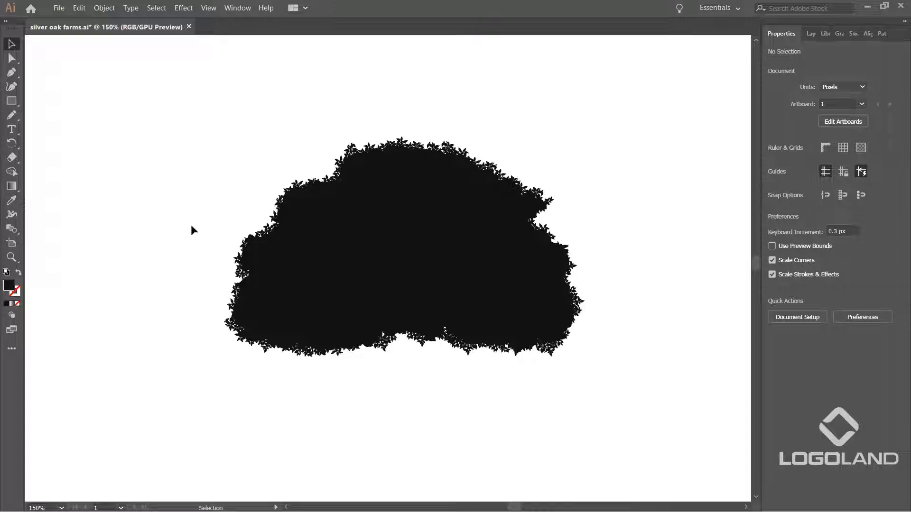
# Step: Configure the Blob Brush with pressure-controlled size of 4 pt, variation of 4 pt, and fidelity shifted towards smooth
pyautogui.hotkey('shift', 'b')
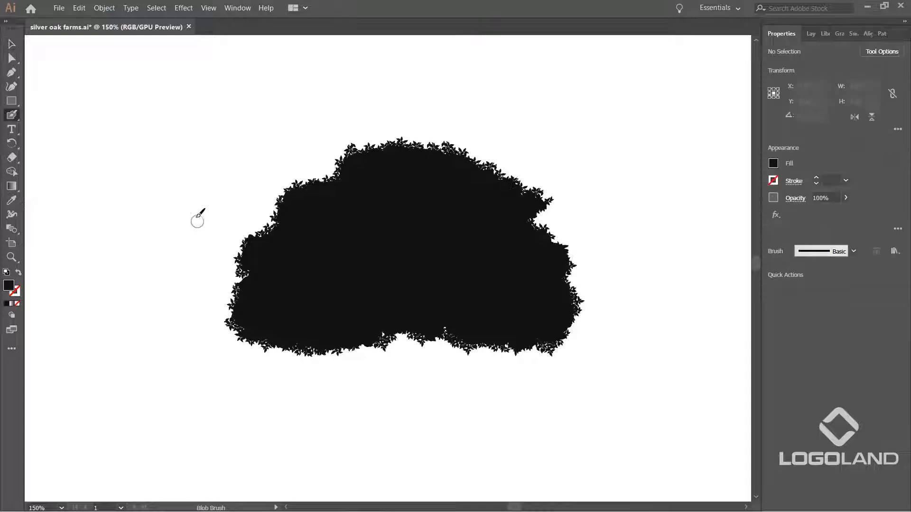
pyautogui.doubleClick(15, 117)
pyautogui.moveTo(487, 106)
pyautogui.mouseDown()
pyautogui.moveTo(408, 94)
pyautogui.moveTo(351, 104)
pyautogui.mouseUp()
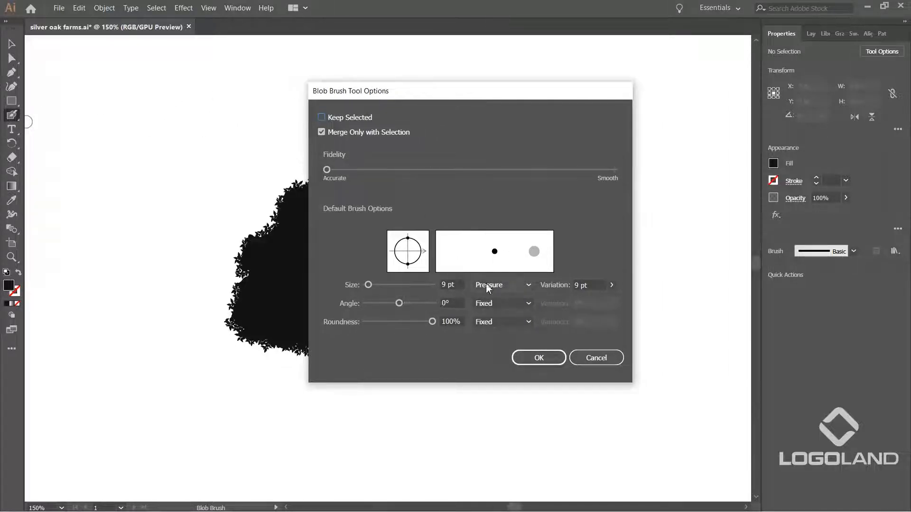
pyautogui.click(529, 288)
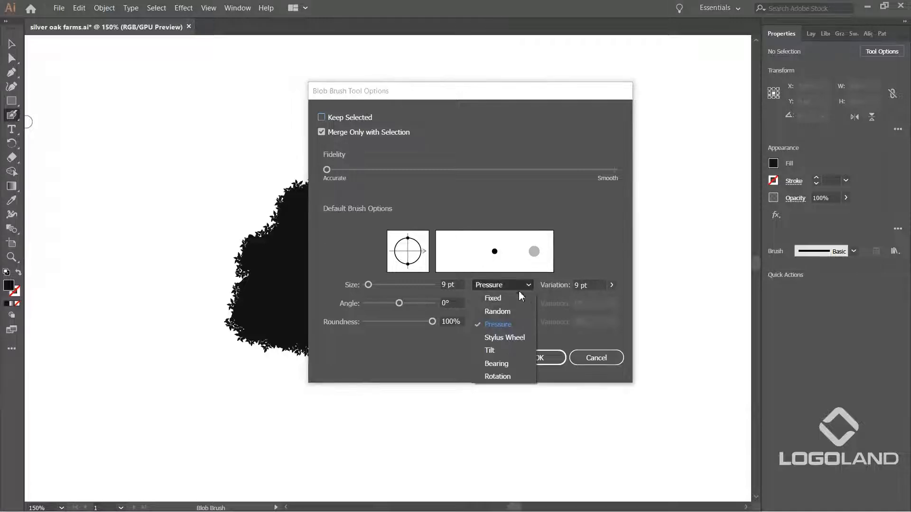
pyautogui.click(505, 320)
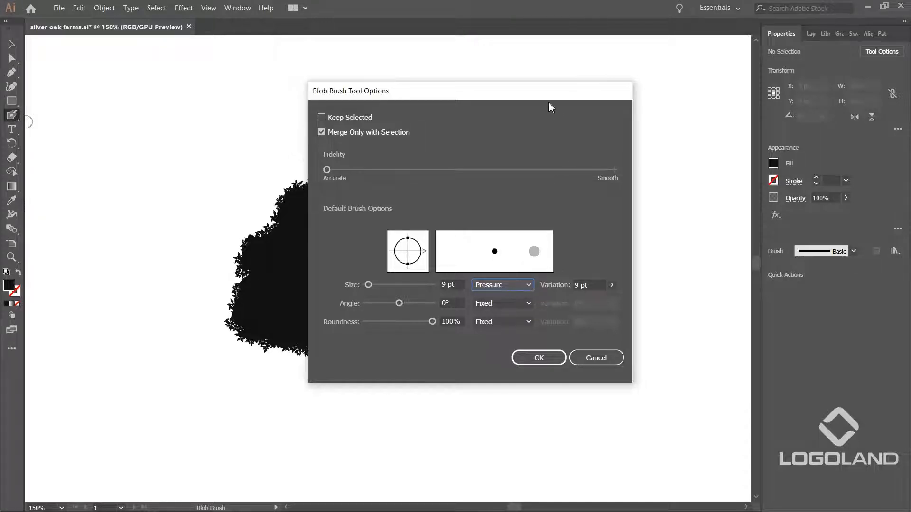
pyautogui.moveTo(546, 95); pyautogui.dragTo(523, 85)
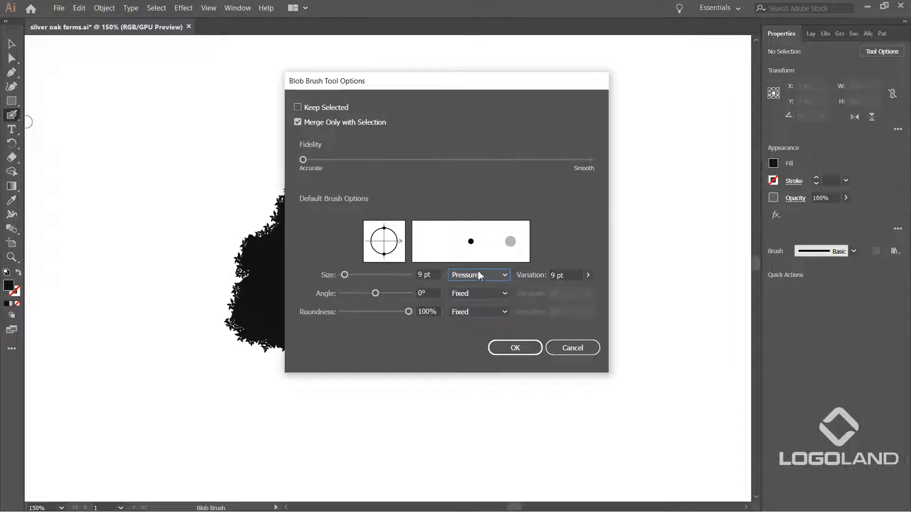
pyautogui.moveTo(540, 87); pyautogui.dragTo(522, 82)
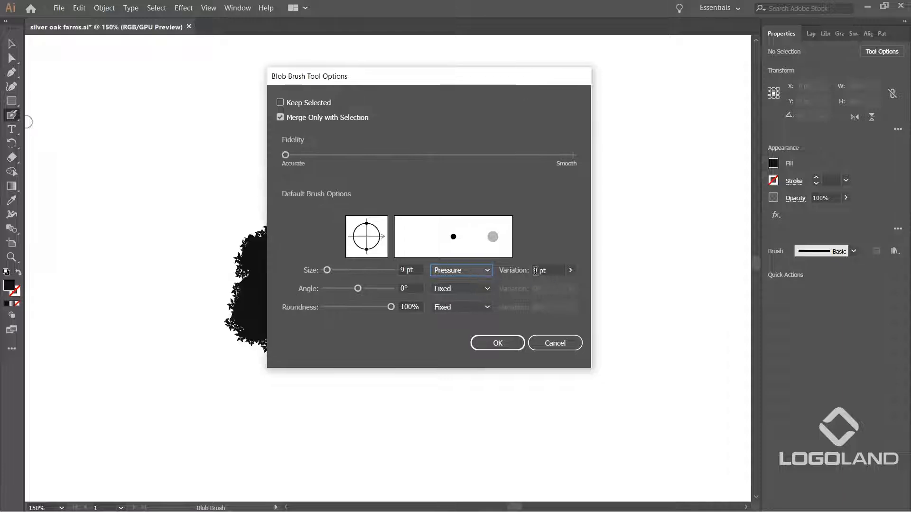
pyautogui.moveTo(560, 268); pyautogui.dragTo(527, 267)
pyautogui.write('4')
pyautogui.moveTo(416, 269); pyautogui.dragTo(387, 275)
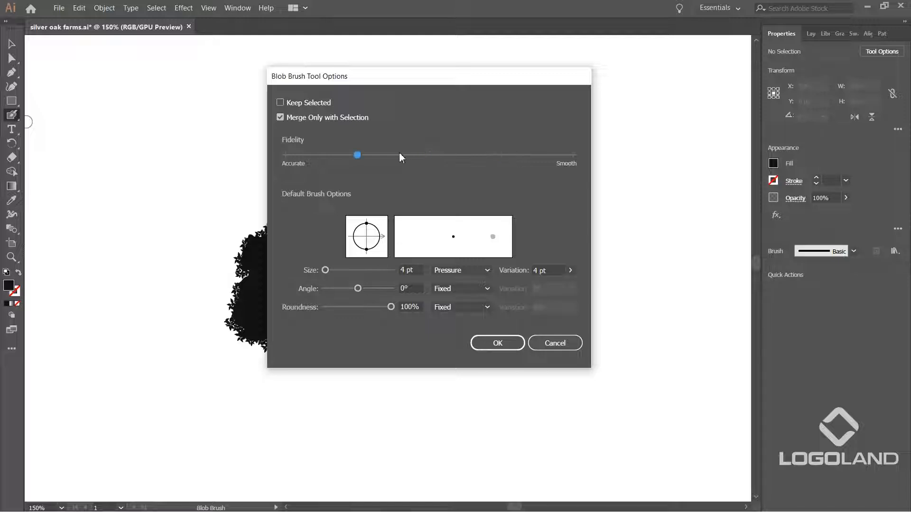
pyautogui.moveTo(430, 158); pyautogui.dragTo(384, 160)
pyautogui.click(494, 344)
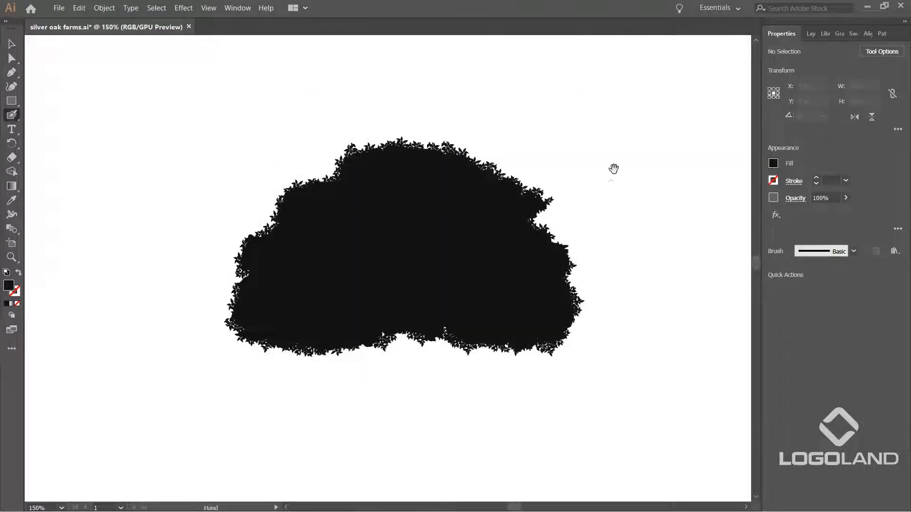
# Step: Try a few Blob Brush strokes on the empty artboard beside the crown and undo them
pyautogui.moveTo(613, 168); pyautogui.dragTo(572, 177)
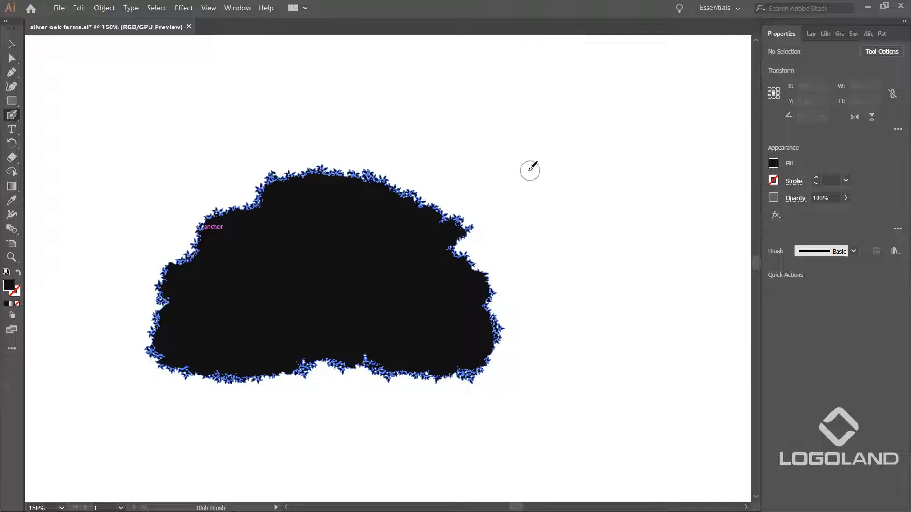
pyautogui.moveTo(474, 149)
pyautogui.mouseDown()
pyautogui.moveTo(559, 143)
pyautogui.moveTo(635, 169)
pyautogui.mouseUp()
pyautogui.hotkey('ctrl', 'z')
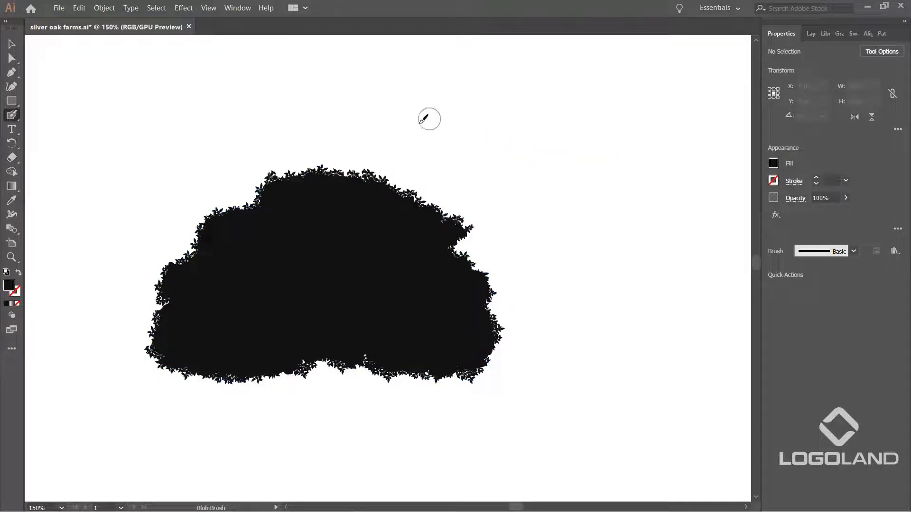
pyautogui.moveTo(671, 195); pyautogui.dragTo(678, 264)
pyautogui.hotkey('ctrl', 'z')
pyautogui.moveTo(526, 147); pyautogui.dragTo(619, 149)
pyautogui.hotkey('ctrl', '=')
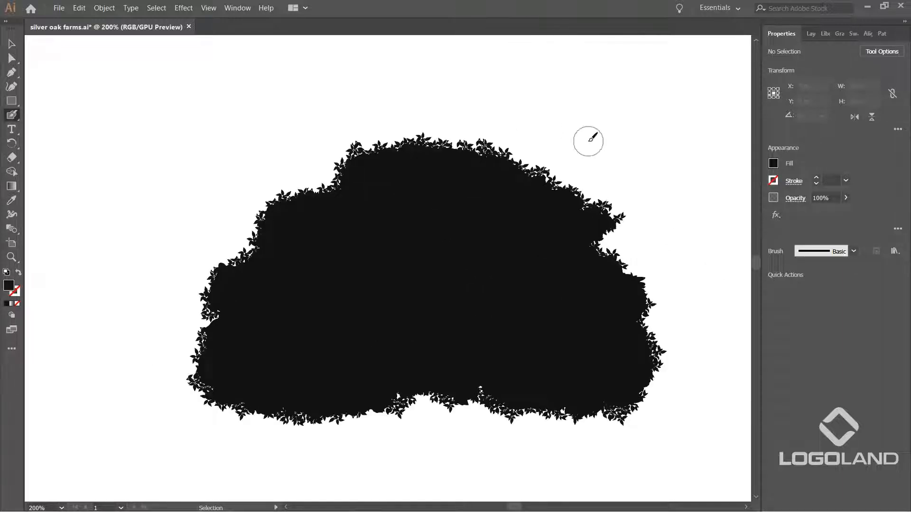
# Step: Try brush strokes over the crown in outline and preview display, undoing each one
pyautogui.hotkey('ctrl', 'y')
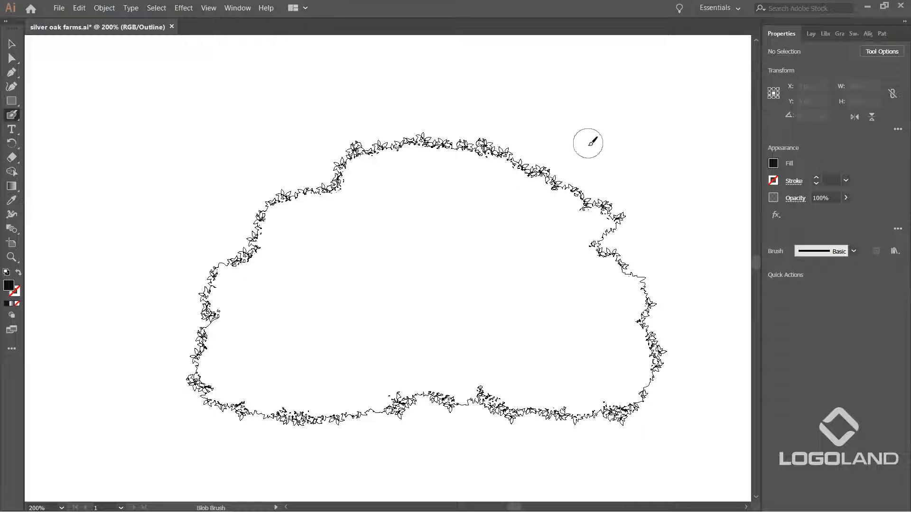
pyautogui.hotkey('ctrl', '=')
pyautogui.moveTo(384, 233); pyautogui.dragTo(341, 261)
pyautogui.moveTo(170, 272)
pyautogui.mouseDown()
pyautogui.moveTo(228, 213)
pyautogui.moveTo(271, 209)
pyautogui.mouseUp()
pyautogui.hotkey('ctrl', 'z')
pyautogui.hotkey('shift', 'x')
pyautogui.hotkey('ctrl', 'y')
pyautogui.moveTo(222, 231); pyautogui.dragTo(279, 217)
pyautogui.hotkey('ctrl', 'z')
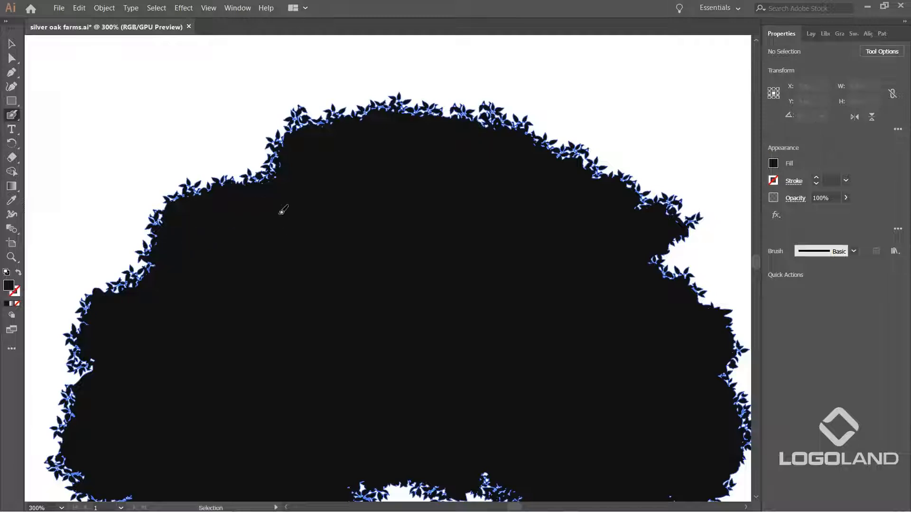
# Step: Set the brush colour to near-white, FFFDFD
pyautogui.doubleClick(9, 287)
pyautogui.moveTo(591, 199); pyautogui.dragTo(565, 161)
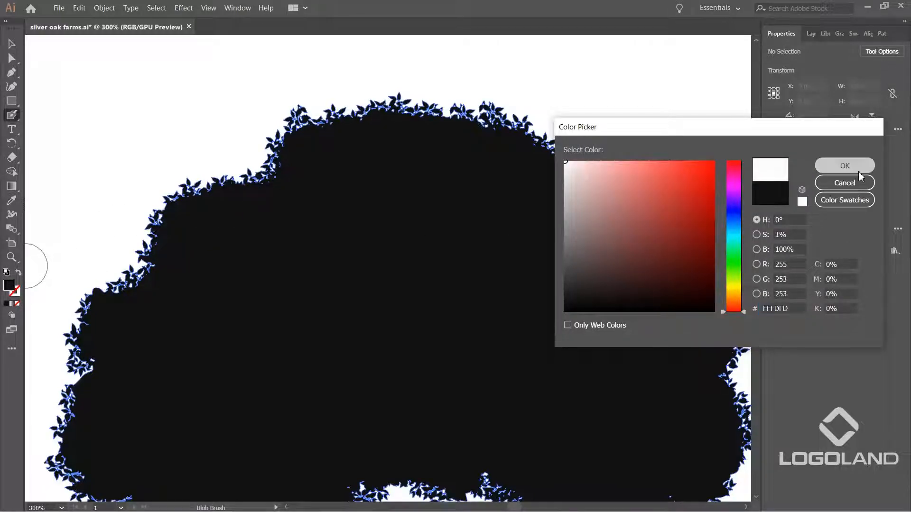
pyautogui.click(849, 167)
# Step: Try white strokes across the upper part of the crown and undo them
pyautogui.moveTo(198, 237)
pyautogui.mouseDown()
pyautogui.moveTo(380, 153)
pyautogui.moveTo(453, 167)
pyautogui.mouseUp()
pyautogui.hotkey('ctrl', 'z')
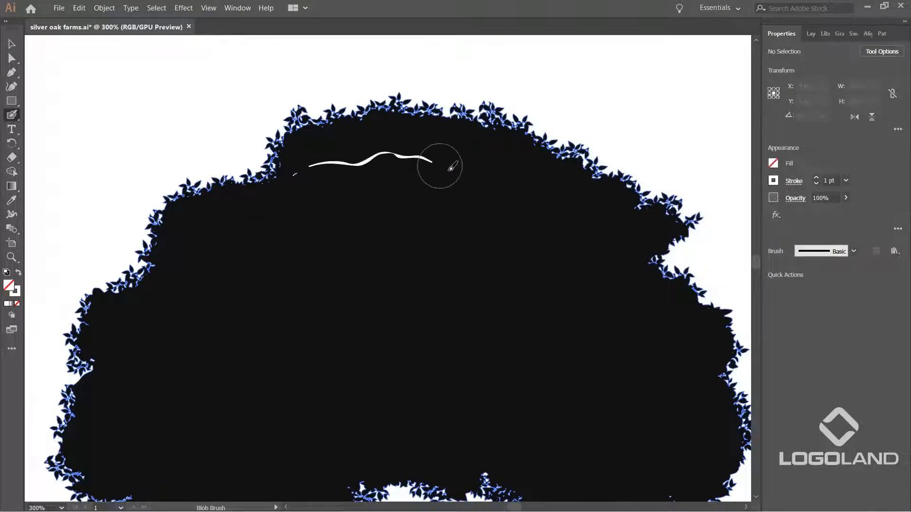
pyautogui.moveTo(387, 229); pyautogui.dragTo(402, 185)
pyautogui.hotkey('ctrl', 'z')
pyautogui.hotkey('ctrl', 'z')
# Step: Try a chain of white strokes following the crown's upper-right contour, undoing them all
pyautogui.moveTo(255, 161); pyautogui.dragTo(236, 214)
pyautogui.moveTo(304, 196); pyautogui.dragTo(237, 210)
pyautogui.moveTo(265, 171); pyautogui.dragTo(295, 171)
pyautogui.moveTo(307, 169); pyautogui.dragTo(407, 183)
pyautogui.moveTo(462, 204); pyautogui.dragTo(551, 270)
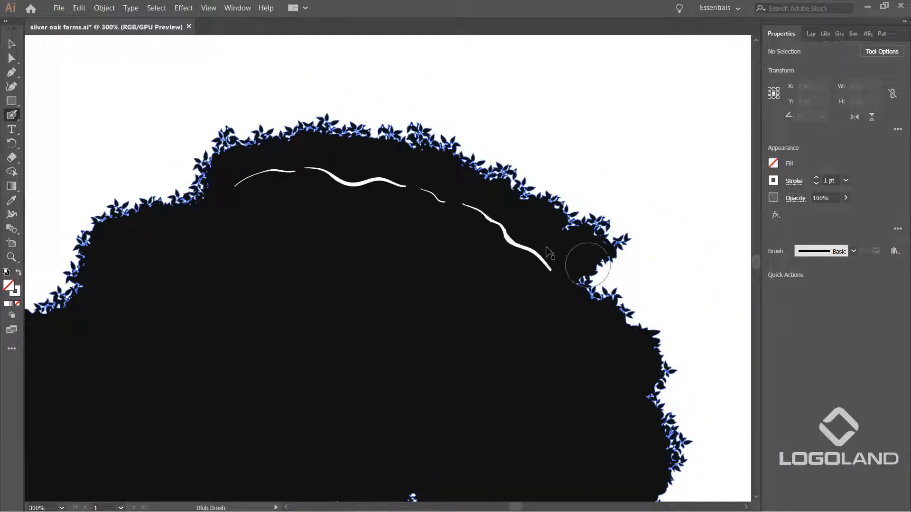
pyautogui.hotkey('ctrl', 'z')
pyautogui.hotkey('ctrl', 'z')
pyautogui.hotkey('ctrl', 'z')
pyautogui.hotkey('ctrl', 'z')
# Step: Paint curved white highlight strokes and small dashes of varying thickness across the whole crown, following its rounded contours
pyautogui.moveTo(333, 228); pyautogui.dragTo(393, 192)
pyautogui.moveTo(290, 147); pyautogui.dragTo(588, 211)
pyautogui.moveTo(371, 159); pyautogui.dragTo(527, 218)
pyautogui.moveTo(154, 237); pyautogui.dragTo(270, 190)
pyautogui.moveTo(213, 285); pyautogui.dragTo(265, 221)
pyautogui.moveTo(128, 313); pyautogui.dragTo(192, 396)
pyautogui.moveTo(304, 284); pyautogui.dragTo(199, 283)
pyautogui.moveTo(153, 343); pyautogui.dragTo(276, 371)
pyautogui.moveTo(124, 343); pyautogui.dragTo(170, 413)
pyautogui.moveTo(332, 261); pyautogui.dragTo(246, 191)
pyautogui.moveTo(172, 156); pyautogui.dragTo(107, 203)
pyautogui.moveTo(332, 237); pyautogui.dragTo(216, 192)
pyautogui.moveTo(447, 126); pyautogui.dragTo(471, 204)
pyautogui.moveTo(517, 172); pyautogui.dragTo(518, 218)
pyautogui.moveTo(484, 259); pyautogui.dragTo(419, 286)
pyautogui.moveTo(422, 117); pyautogui.dragTo(446, 191)
pyautogui.moveTo(101, 203)
pyautogui.mouseDown()
pyautogui.moveTo(276, 289)
pyautogui.moveTo(102, 327)
pyautogui.mouseUp()
pyautogui.moveTo(407, 259)
pyautogui.mouseDown()
pyautogui.moveTo(422, 306)
pyautogui.moveTo(412, 300)
pyautogui.mouseUp()
pyautogui.hotkey('ctrl', 'z')
pyautogui.moveTo(391, 139); pyautogui.dragTo(392, 171)
pyautogui.moveTo(332, 285); pyautogui.dragTo(514, 190)
pyautogui.moveTo(231, 185); pyautogui.dragTo(236, 183)
pyautogui.click(471, 303)
pyautogui.hotkey('ctrl', 'z')
pyautogui.moveTo(414, 327); pyautogui.dragTo(452, 328)
pyautogui.moveTo(431, 199); pyautogui.dragTo(376, 193)
pyautogui.moveTo(206, 253); pyautogui.dragTo(219, 280)
pyautogui.moveTo(213, 275); pyautogui.dragTo(260, 275)
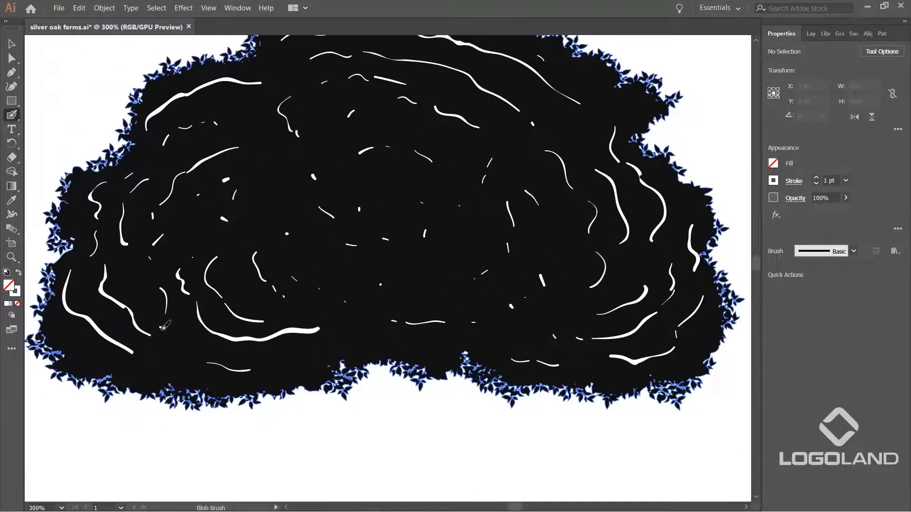
pyautogui.moveTo(161, 288); pyautogui.dragTo(167, 314)
# Step: Try to subtract the white strokes from the crown with Minus Front, and undo it
pyautogui.press('v')
pyautogui.scroll(-1, 323, 211)
pyautogui.moveTo(635, 45); pyautogui.dragTo(114, 361)
pyautogui.scroll(1, 498, 76)
pyautogui.moveTo(458, 159); pyautogui.dragTo(515, 170)
pyautogui.click(571, 97)
pyautogui.scroll(-1, 571, 97)
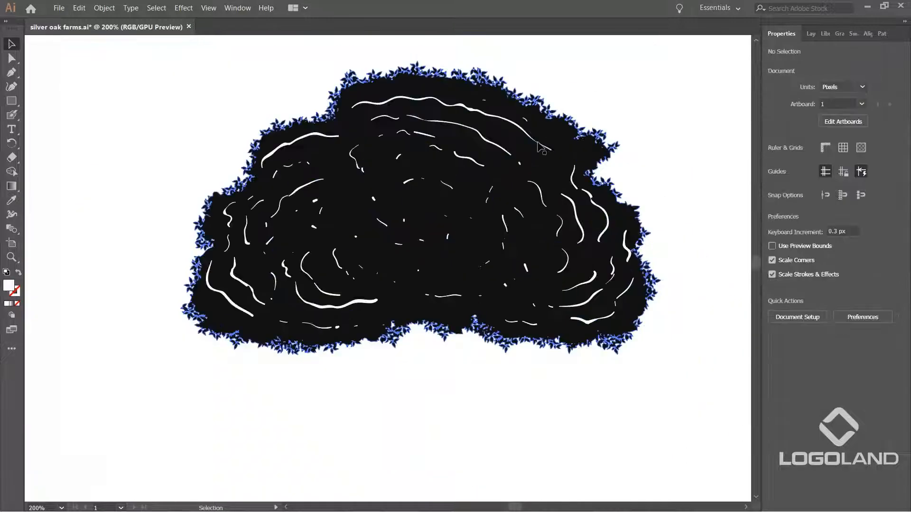
pyautogui.moveTo(619, 133); pyautogui.dragTo(543, 168)
pyautogui.moveTo(108, 95); pyautogui.dragTo(608, 395)
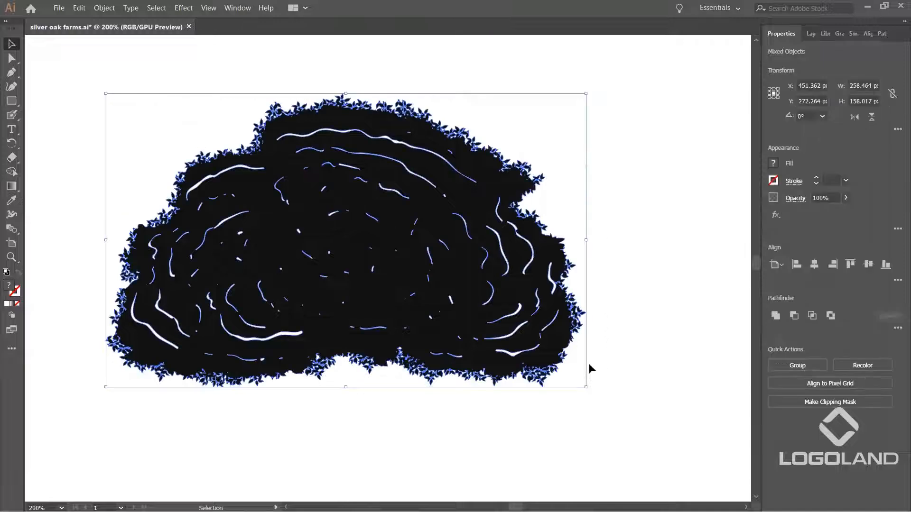
pyautogui.click(795, 316)
pyautogui.scroll(-4, 521, 224)
pyautogui.hotkey('ctrl', 'z')
pyautogui.click(616, 294)
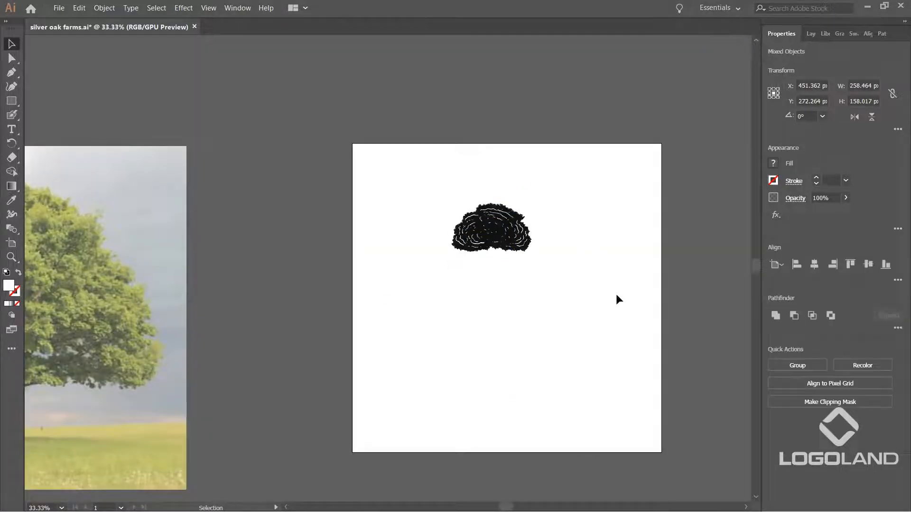
# Step: Move the crown with all its white strokes off the artboard onto the empty canvas to its right
pyautogui.moveTo(528, 218); pyautogui.dragTo(301, 218)
pyautogui.moveTo(214, 193); pyautogui.dragTo(327, 274)
pyautogui.moveTo(289, 229); pyautogui.dragTo(572, 206)
pyautogui.click(579, 255)
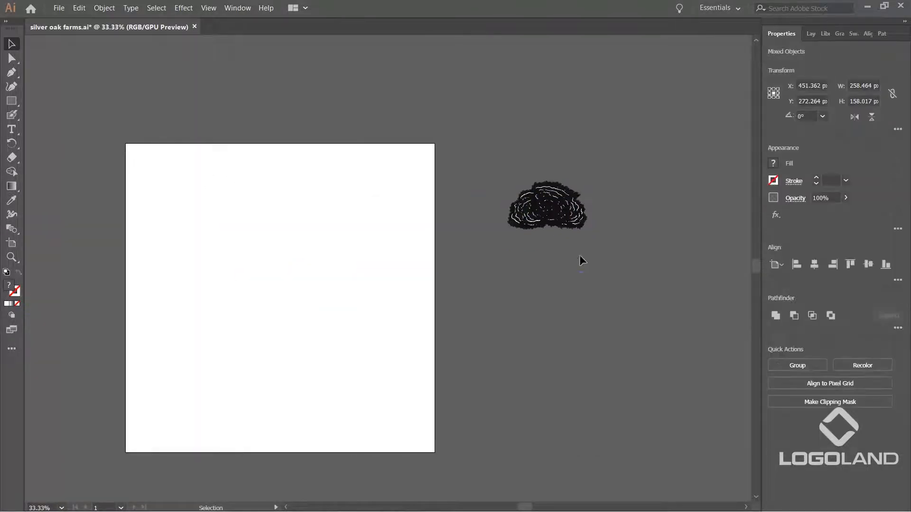
# Step: Try again to cut the white strokes out of the crown on the grey canvas, and undo the subtraction
pyautogui.scroll(3, 517, 221)
pyautogui.moveTo(512, 303); pyautogui.dragTo(417, 300)
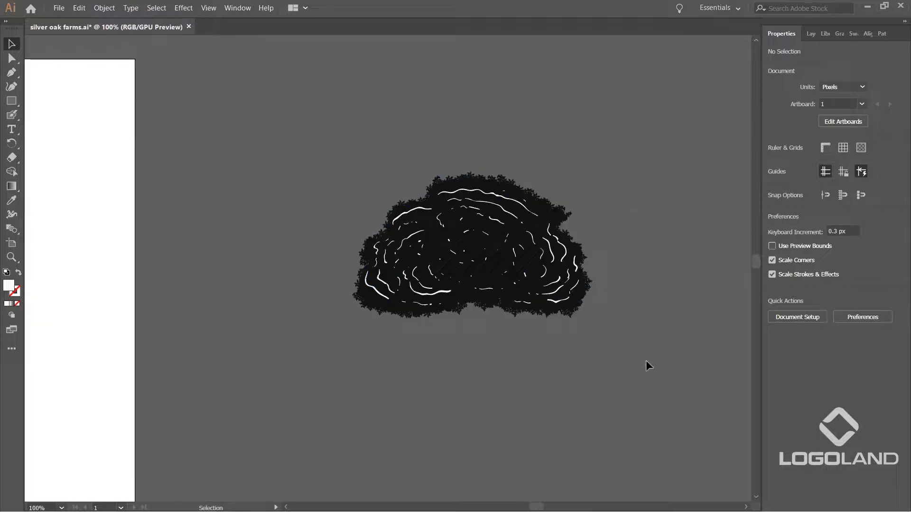
pyautogui.moveTo(646, 362); pyautogui.dragTo(644, 358)
pyautogui.click(567, 374)
pyautogui.scroll(2, 479, 300)
pyautogui.moveTo(263, 74); pyautogui.dragTo(720, 370)
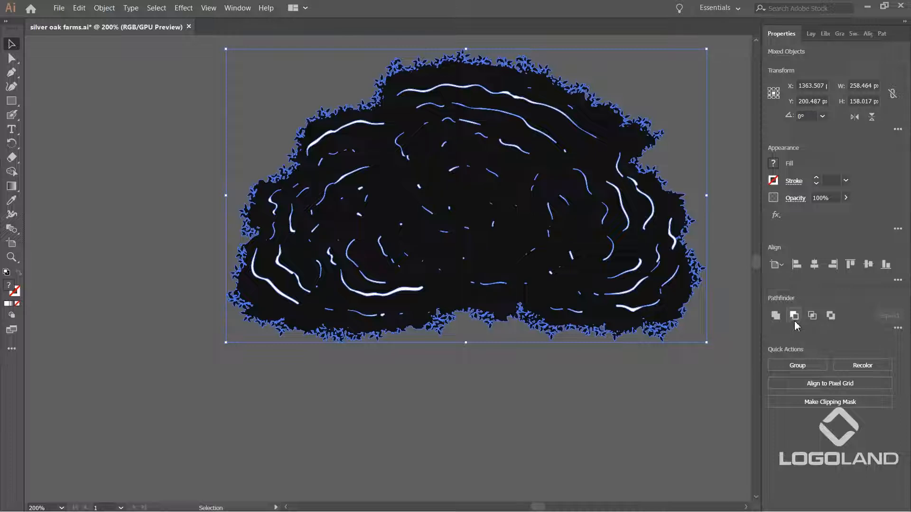
pyautogui.click(794, 317)
pyautogui.hotkey('ctrl', 'z')
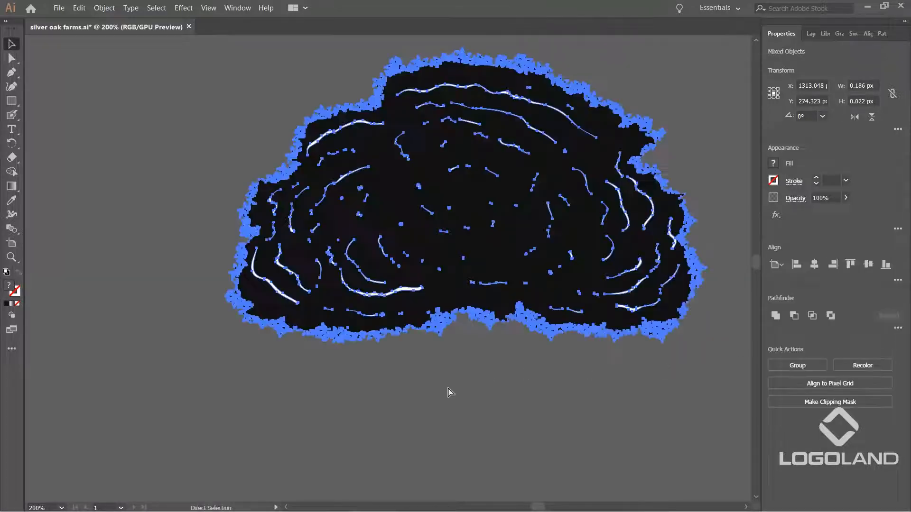
pyautogui.click(385, 375)
pyautogui.keyDown('alt'); pyautogui.scroll(5, 375, 368); pyautogui.keyUp('alt')
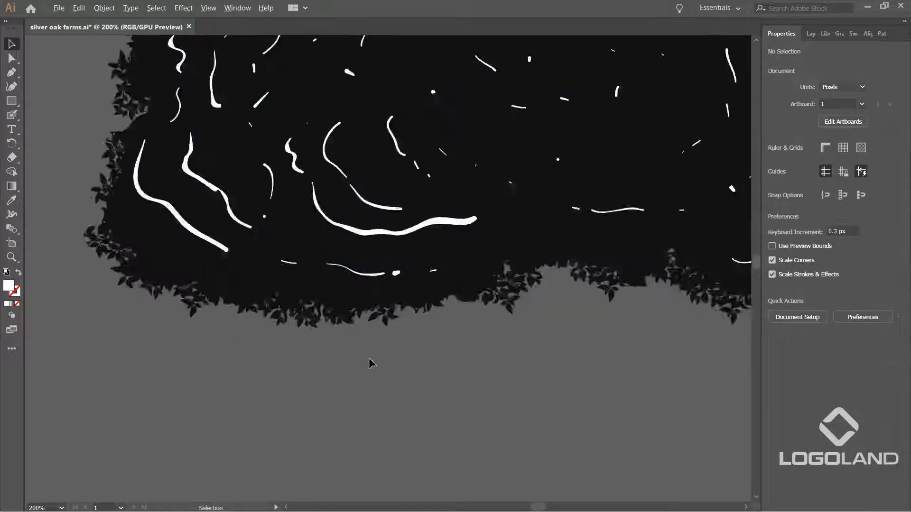
pyautogui.moveTo(421, 321); pyautogui.dragTo(360, 311)
pyautogui.hotkey('ctrl', 'z')
pyautogui.keyDown('alt'); pyautogui.scroll(-5, 405, 340); pyautogui.keyUp('alt')
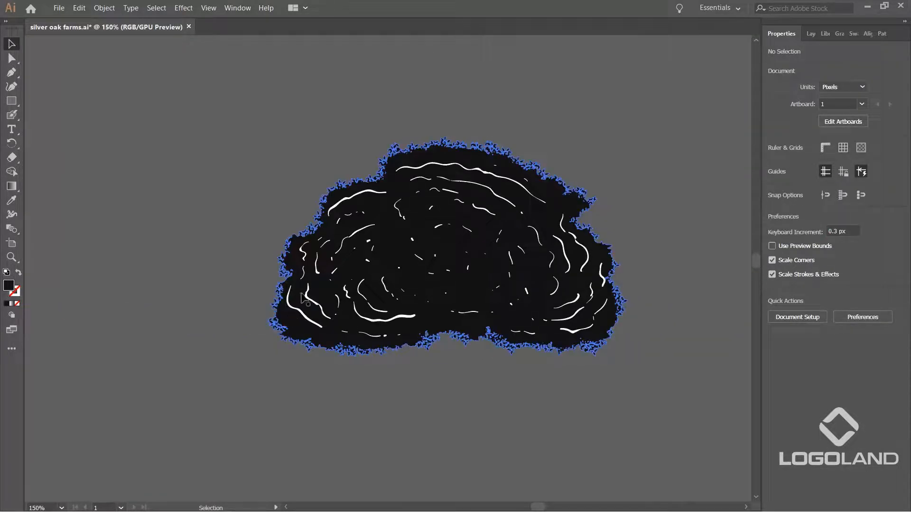
# Step: Select the white strokes separately, add the crown to the selection, and try subtracting with Minus Front
pyautogui.moveTo(250, 127); pyautogui.dragTo(696, 439)
pyautogui.keyDown('alt'); pyautogui.scroll(3, 569, 237); pyautogui.keyUp('alt')
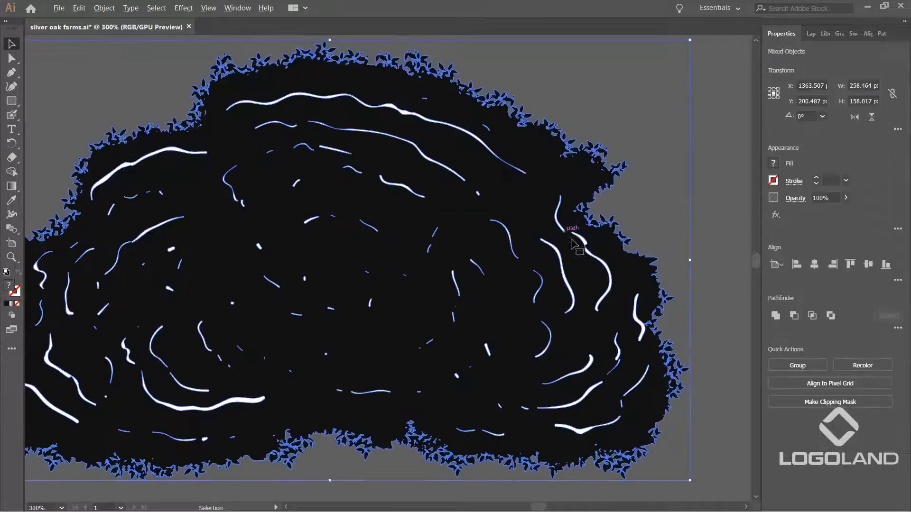
pyautogui.keyDown('shift'); pyautogui.click(568, 174); pyautogui.keyUp('shift')
pyautogui.keyDown('alt'); pyautogui.scroll(-2, 604, 208); pyautogui.keyUp('alt')
pyautogui.moveTo(519, 184); pyautogui.dragTo(487, 127)
pyautogui.hotkey('ctrl', 'z')
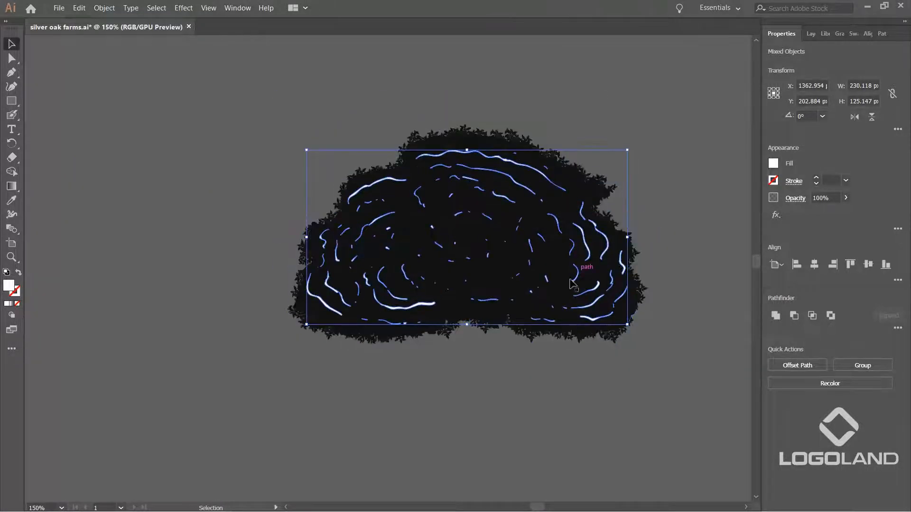
pyautogui.keyDown('shift'); pyautogui.click(584, 193); pyautogui.keyUp('shift')
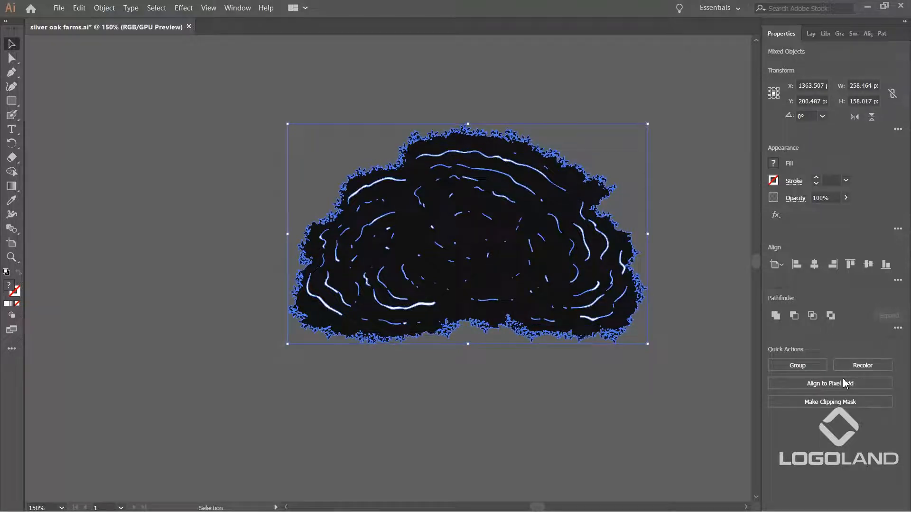
pyautogui.click(795, 317)
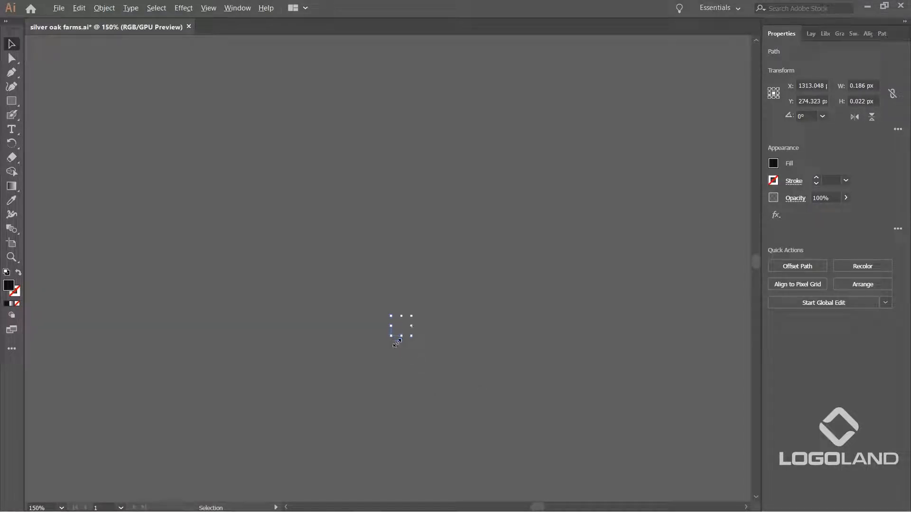
# Step: Examine the tiny remnant path up close and undo the subtraction
pyautogui.scroll(5, 402, 328)
pyautogui.scroll(3, 336, 368)
pyautogui.click(406, 301)
pyautogui.moveTo(403, 284); pyautogui.dragTo(407, 297)
pyautogui.hotkey('ctrl', 'z')
pyautogui.hotkey('ctrl', 'z')
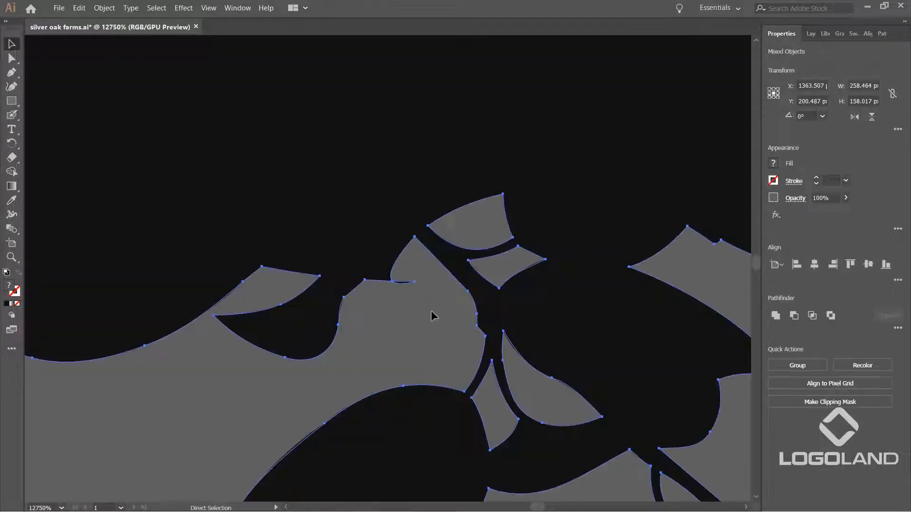
# Step: Select the tiny stray black path at the crown's lower edge
pyautogui.click(427, 309)
pyautogui.moveTo(402, 283); pyautogui.dragTo(411, 288)
pyautogui.scroll(6, 418, 298)
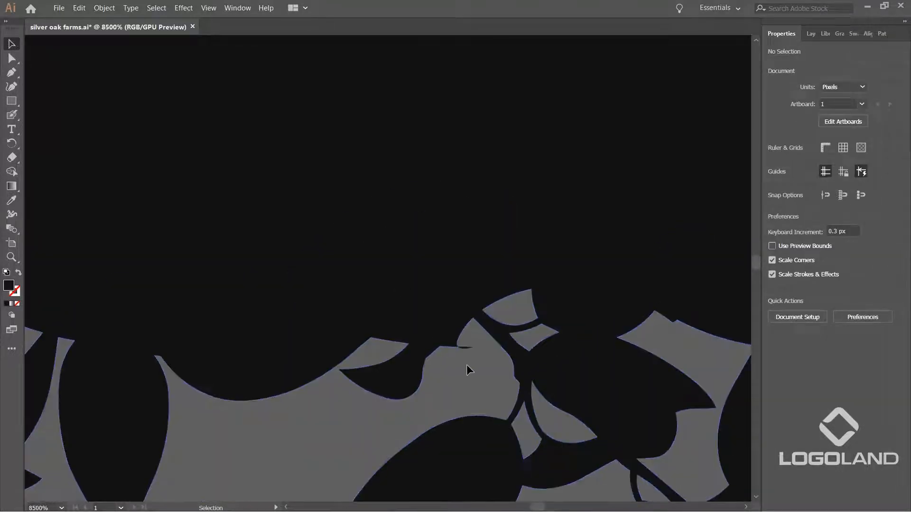
pyautogui.click(465, 348)
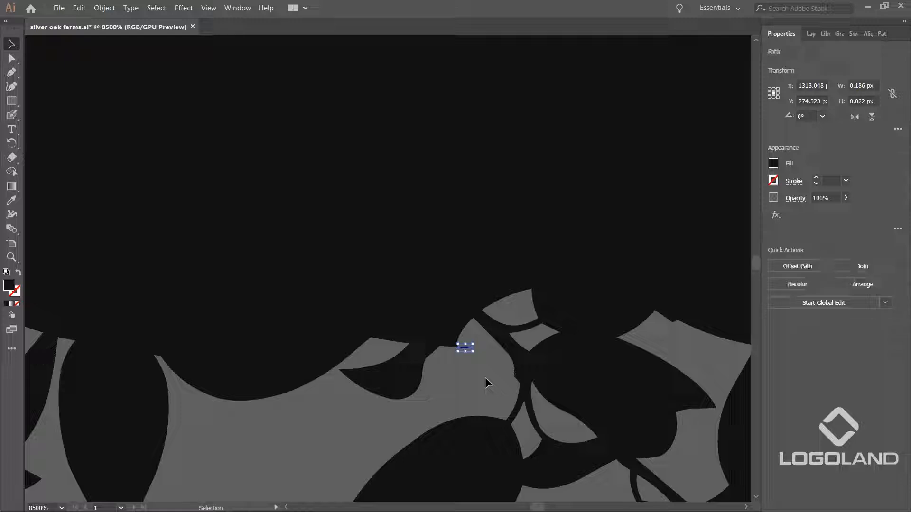
pyautogui.click(475, 364)
# Step: Select the crown with all its white strokes and cut the strokes out using Minus Front
pyautogui.scroll(-8, 462, 353)
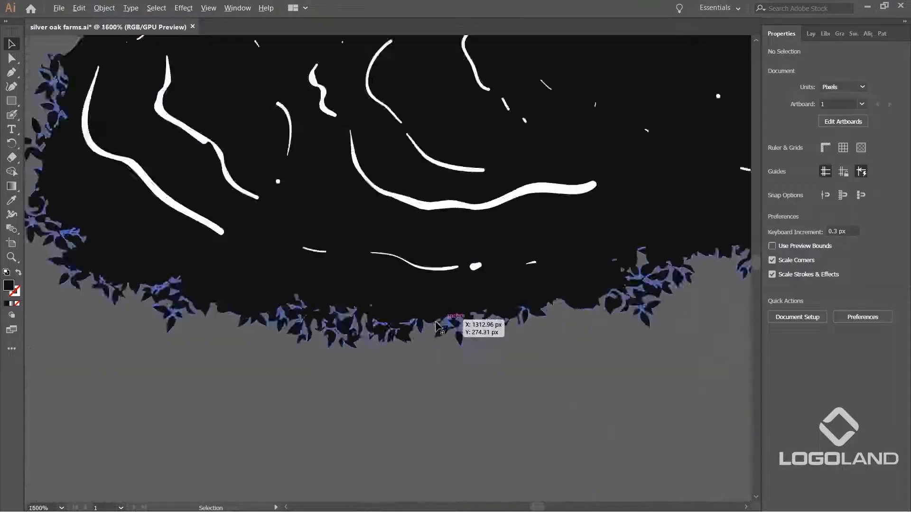
pyautogui.scroll(-3, 535, 399)
pyautogui.hotkey('ctrl', 'a')
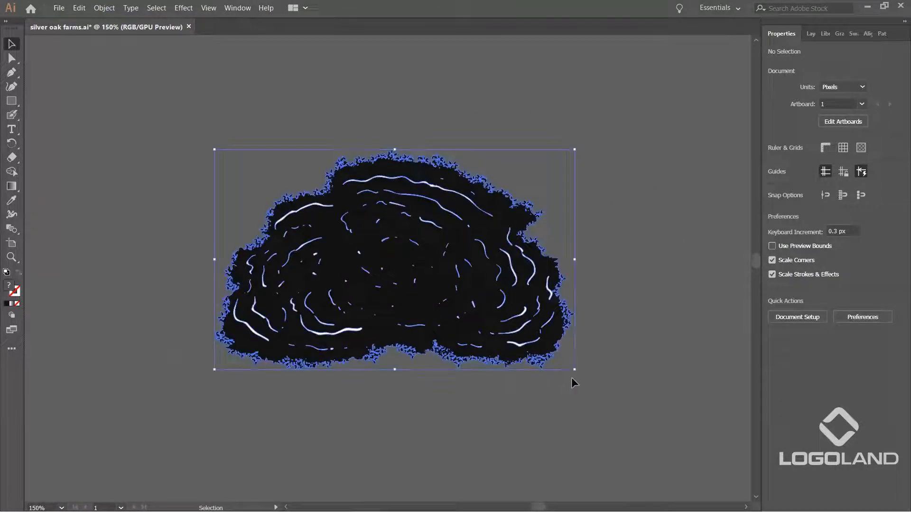
pyautogui.click(775, 317)
pyautogui.click(624, 291)
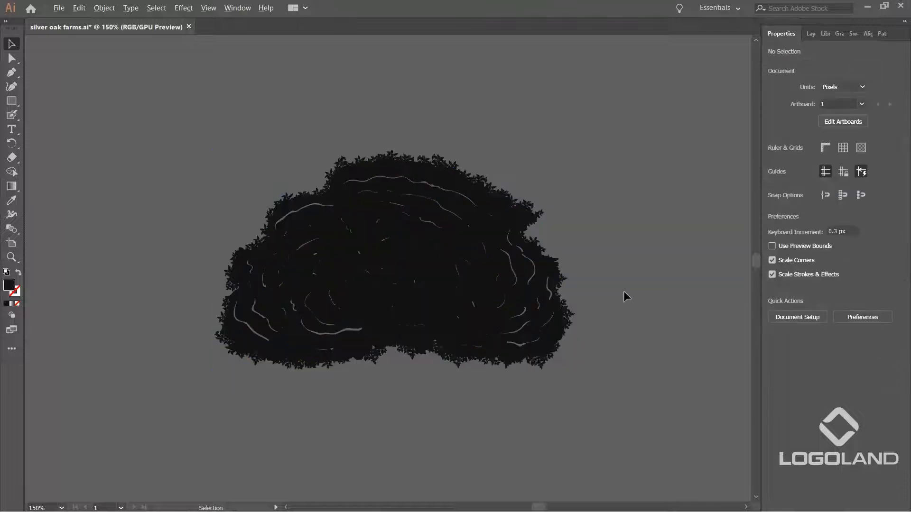
# Step: Move the cut-out crown from the grey canvas onto the upper part of the white artboard and scale it up
pyautogui.scroll(-3, 624, 291)
pyautogui.moveTo(630, 269); pyautogui.dragTo(247, 285)
pyautogui.moveTo(265, 319); pyautogui.dragTo(372, 304)
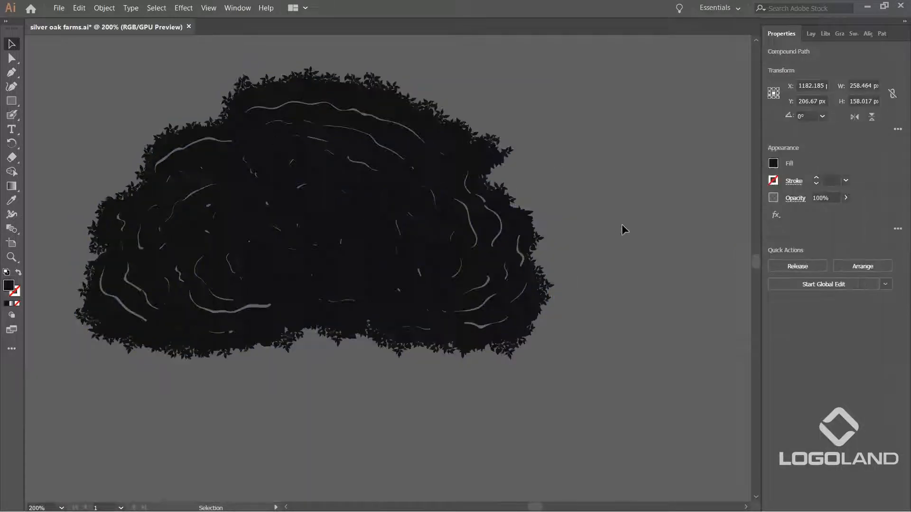
pyautogui.click(624, 229)
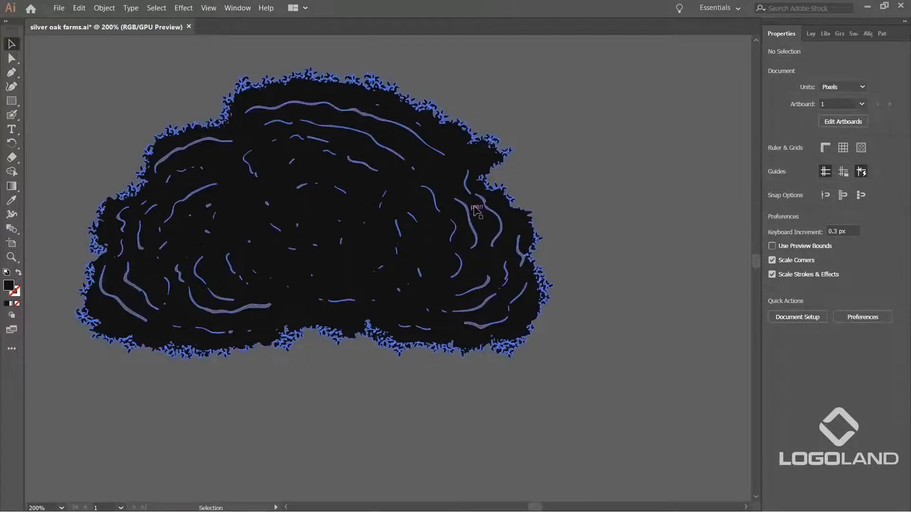
pyautogui.scroll(-4, 475, 206)
pyautogui.moveTo(452, 292); pyautogui.dragTo(647, 296)
pyautogui.moveTo(604, 207); pyautogui.dragTo(289, 230)
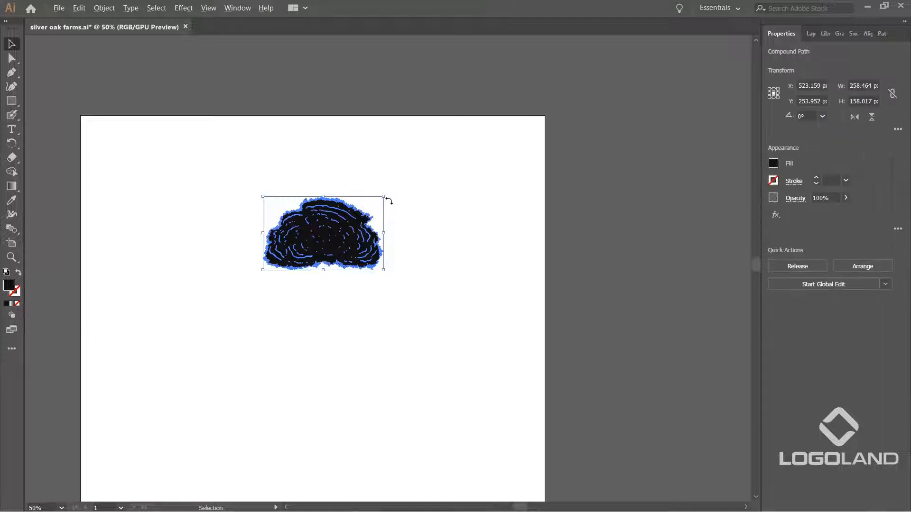
pyautogui.moveTo(385, 199); pyautogui.dragTo(422, 173)
pyautogui.click(463, 176)
# Step: Examine the enlarged crown and its cut-out highlights against the white artboard at several magnifications
pyautogui.scroll(-2, 463, 177)
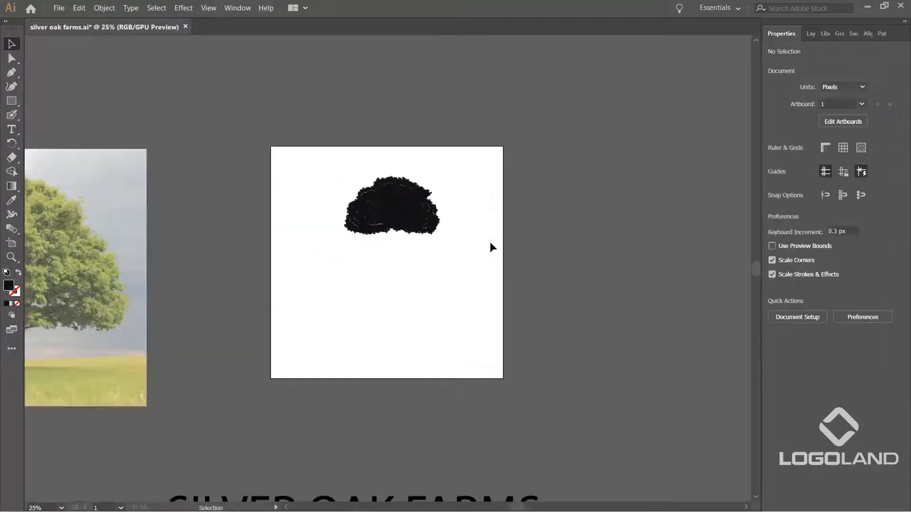
pyautogui.scroll(1, 435, 211)
pyautogui.click(385, 219)
pyautogui.scroll(2, 474, 204)
pyautogui.click(479, 201)
pyautogui.scroll(1, 529, 264)
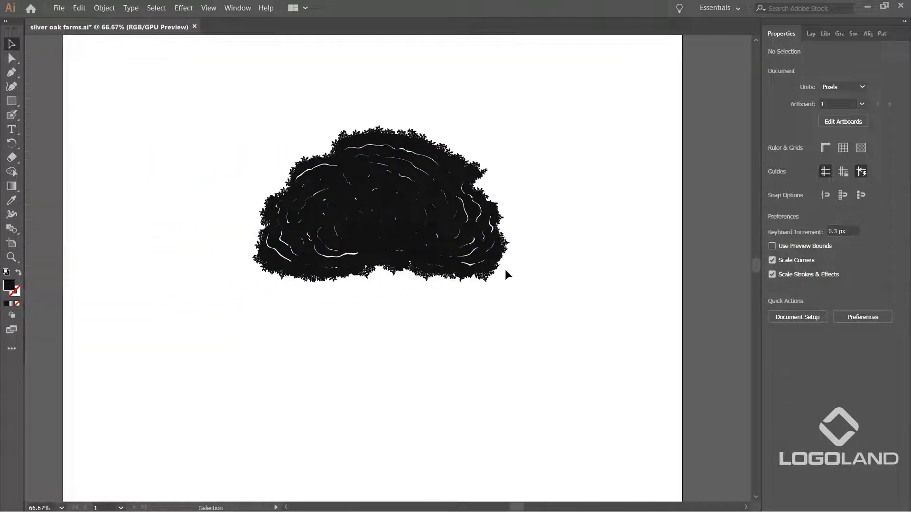
pyautogui.moveTo(358, 280); pyautogui.dragTo(346, 254)
pyautogui.click(406, 326)
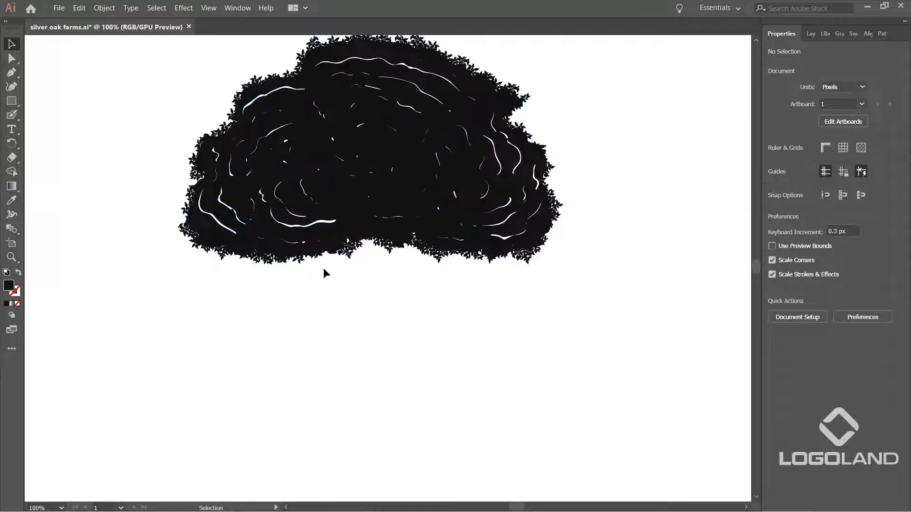
pyautogui.scroll(-1, 553, 300)
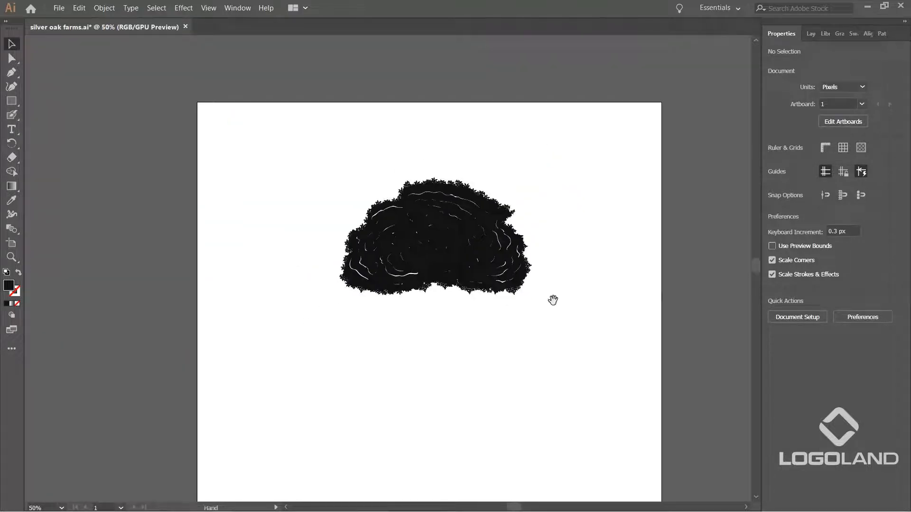
pyautogui.scroll(1, 552, 300)
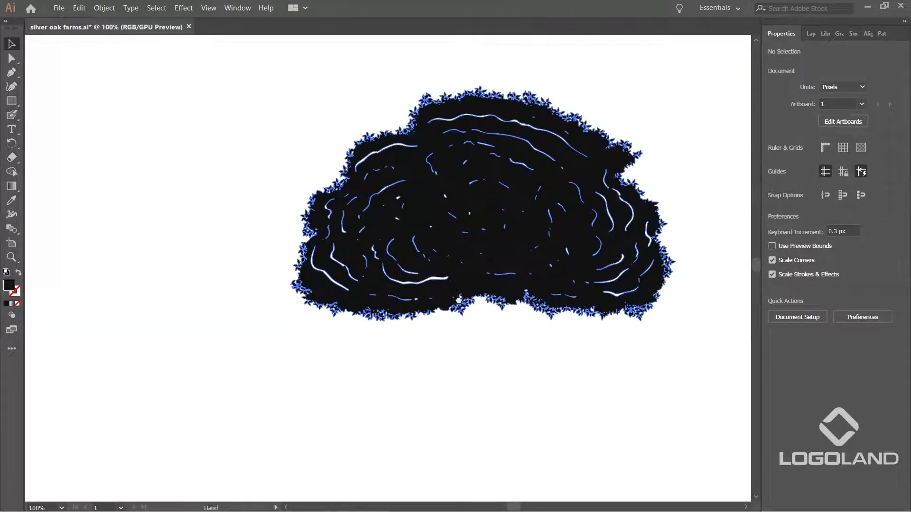
# Step: Try painting a single curved trunk stroke beneath the crown with the Blob Brush, enlarging the brush between attempts, and undo the strokes
pyautogui.hotkey('shift', 'b')
pyautogui.moveTo(367, 264)
pyautogui.mouseDown()
pyautogui.moveTo(388, 237)
pyautogui.moveTo(376, 236)
pyautogui.moveTo(385, 218)
pyautogui.mouseUp()
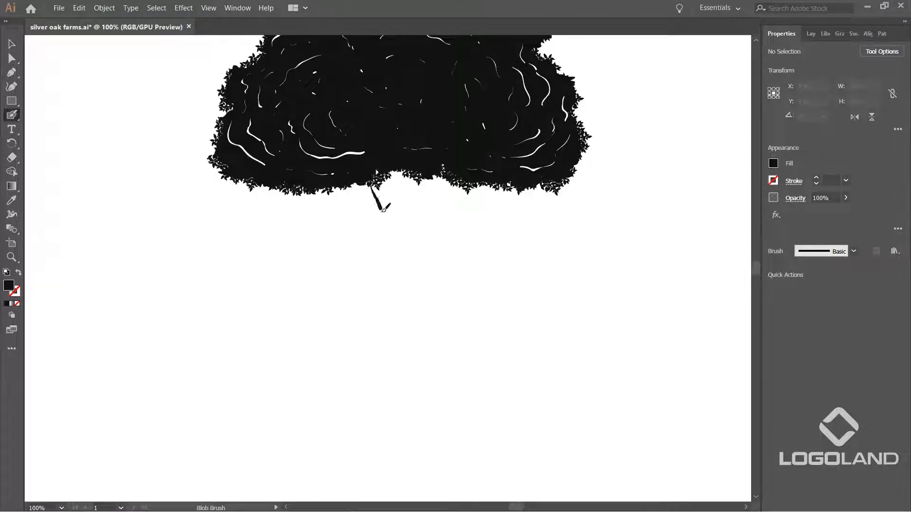
pyautogui.hotkey('ctrl', 'z')
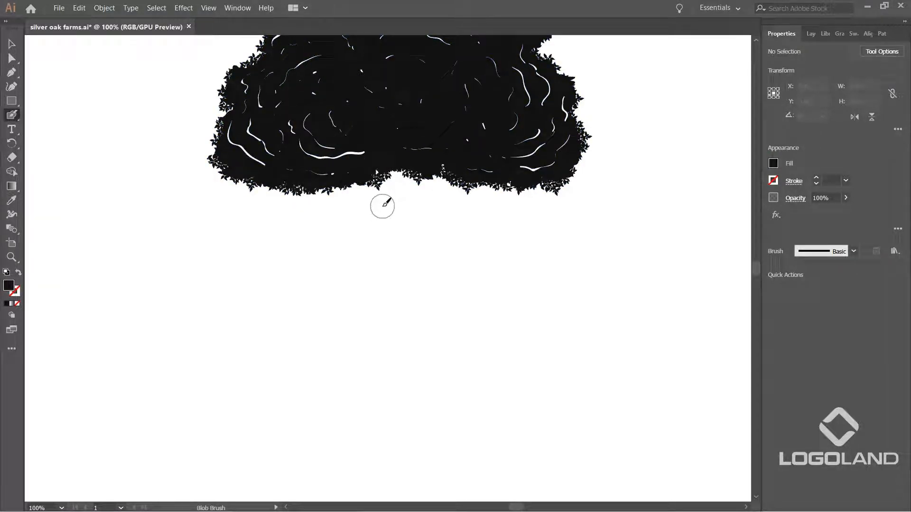
pyautogui.press(']')
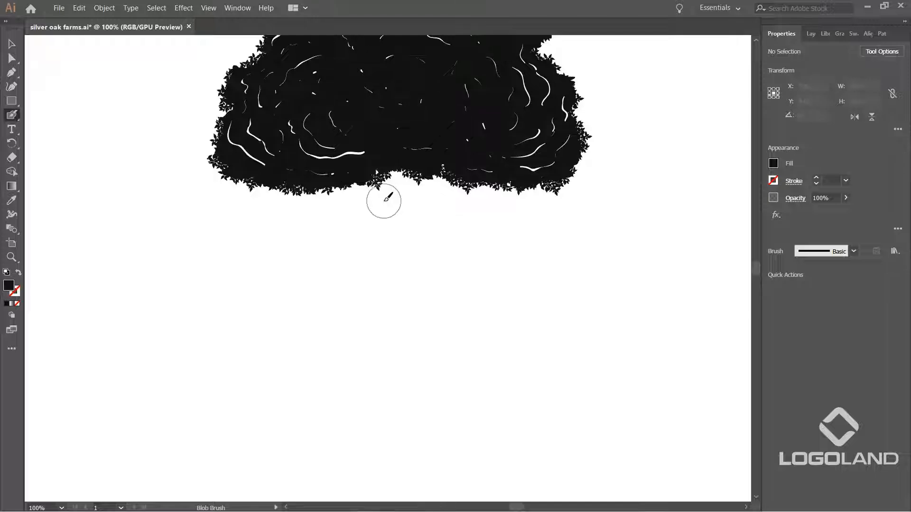
pyautogui.moveTo(388, 227); pyautogui.dragTo(384, 281)
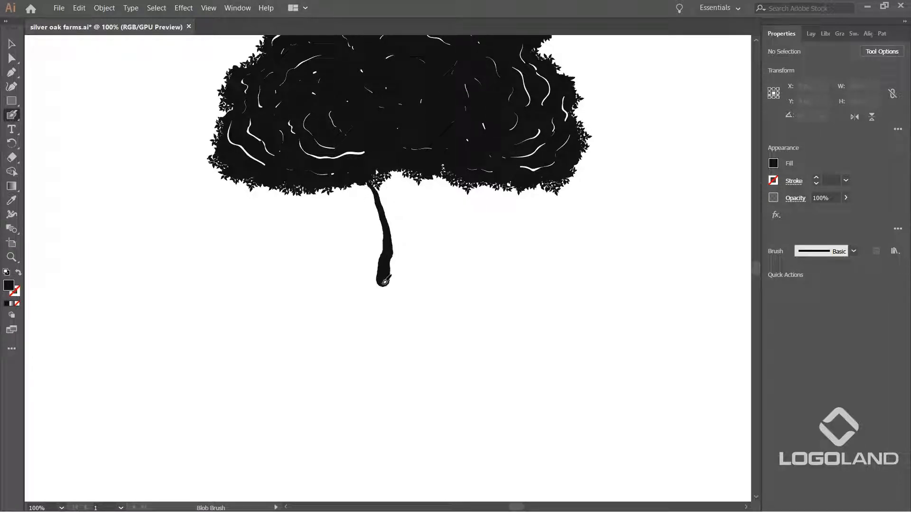
pyautogui.moveTo(384, 330); pyautogui.dragTo(379, 365)
pyautogui.hotkey('ctrl', 'z')
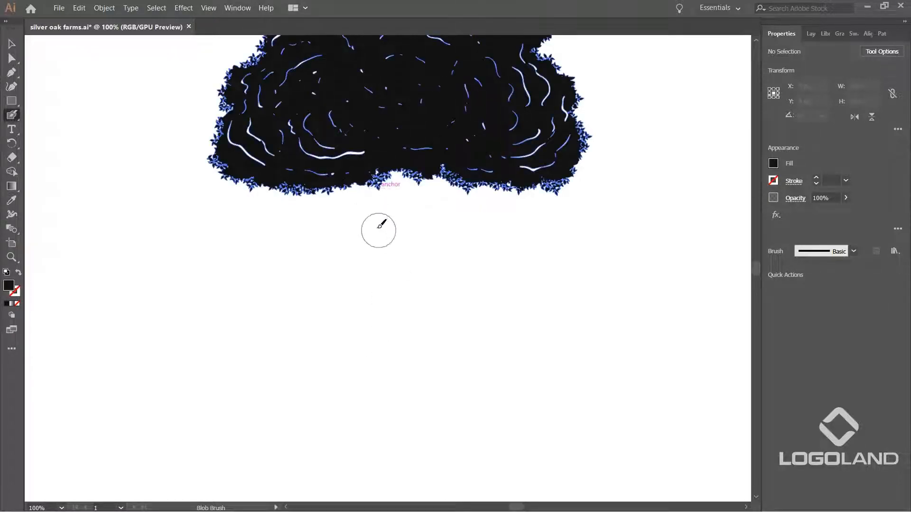
pyautogui.hotkey('ctrl', 'z')
pyautogui.scroll(1, 445, 215)
pyautogui.scroll(-4, 445, 214)
pyautogui.scroll(3, 445, 218)
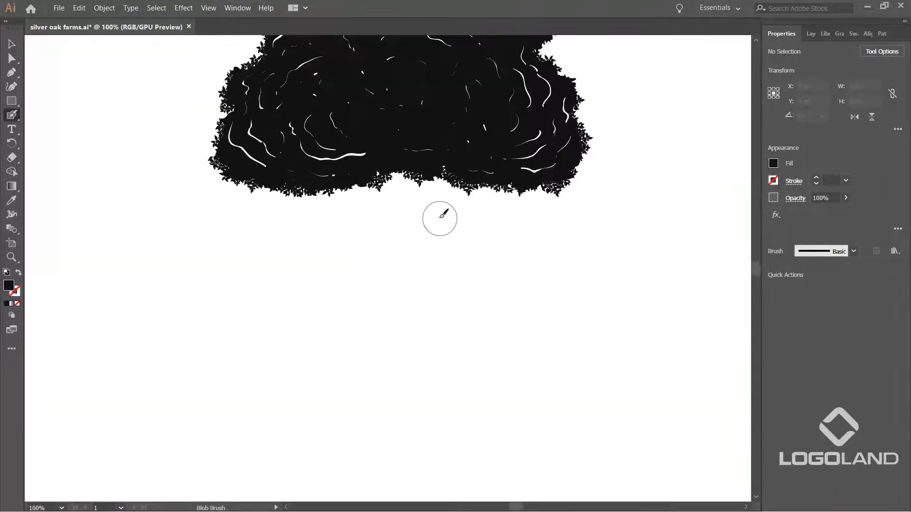
# Step: Try painting the two side edges of the trunk and a branch with the Blob Brush, and undo all of them
pyautogui.scroll(-2, 365, 271)
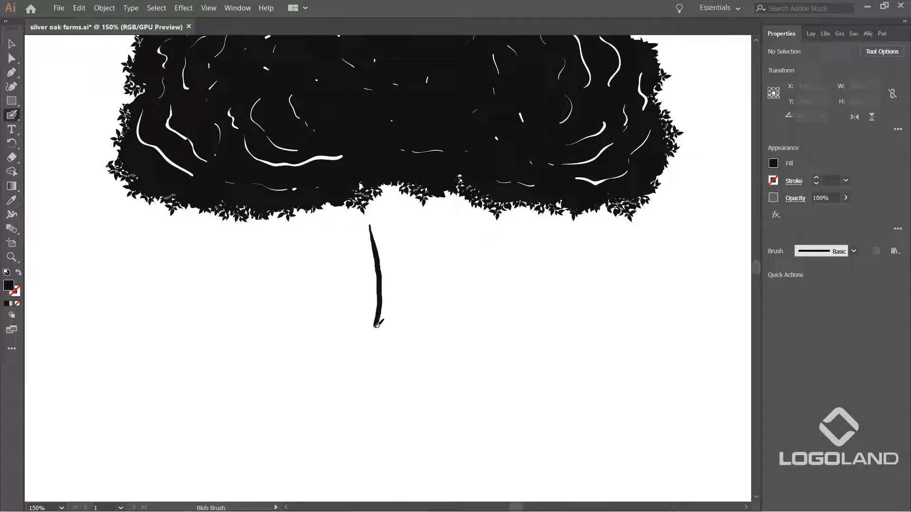
pyautogui.moveTo(364, 353); pyautogui.dragTo(348, 368)
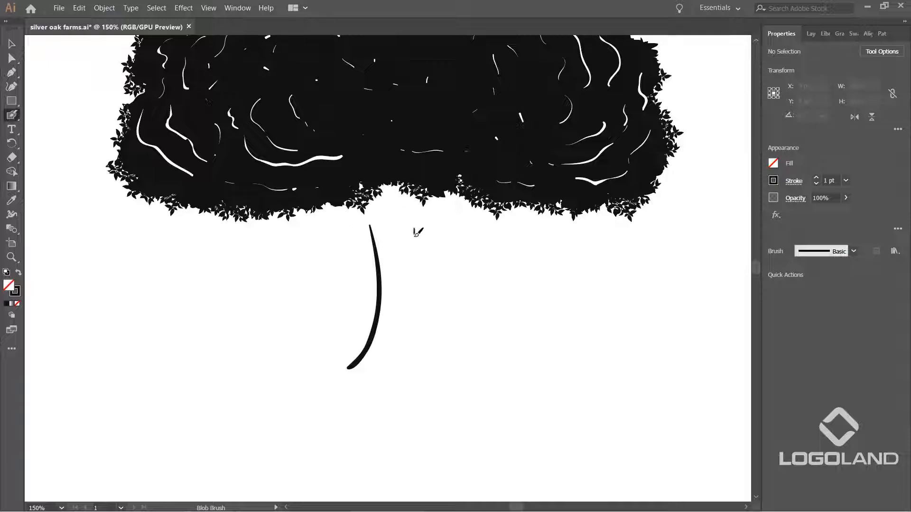
pyautogui.moveTo(431, 349); pyautogui.dragTo(441, 370)
pyautogui.moveTo(413, 269)
pyautogui.mouseDown()
pyautogui.moveTo(413, 382)
pyautogui.moveTo(423, 284)
pyautogui.moveTo(370, 282)
pyautogui.moveTo(399, 284)
pyautogui.moveTo(394, 295)
pyautogui.moveTo(409, 258)
pyautogui.moveTo(356, 458)
pyautogui.moveTo(375, 361)
pyautogui.moveTo(409, 283)
pyautogui.mouseUp()
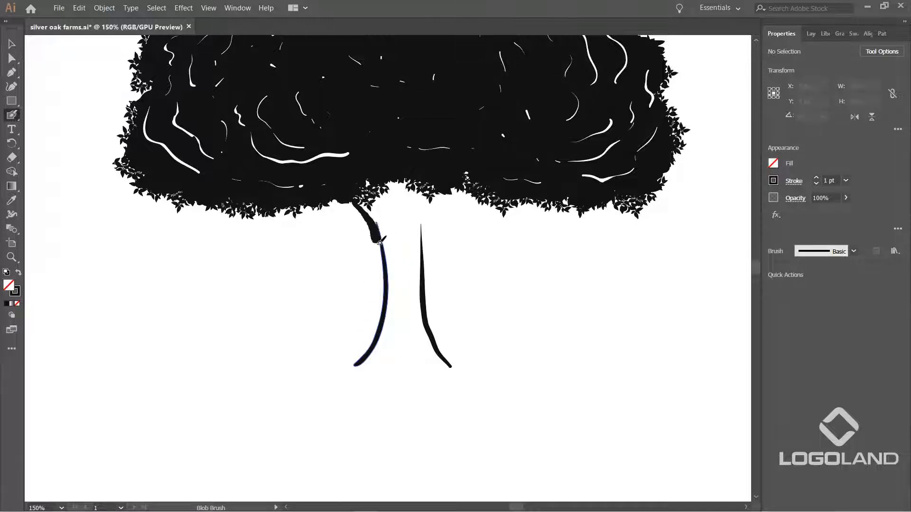
pyautogui.hotkey('ctrl', 'z')
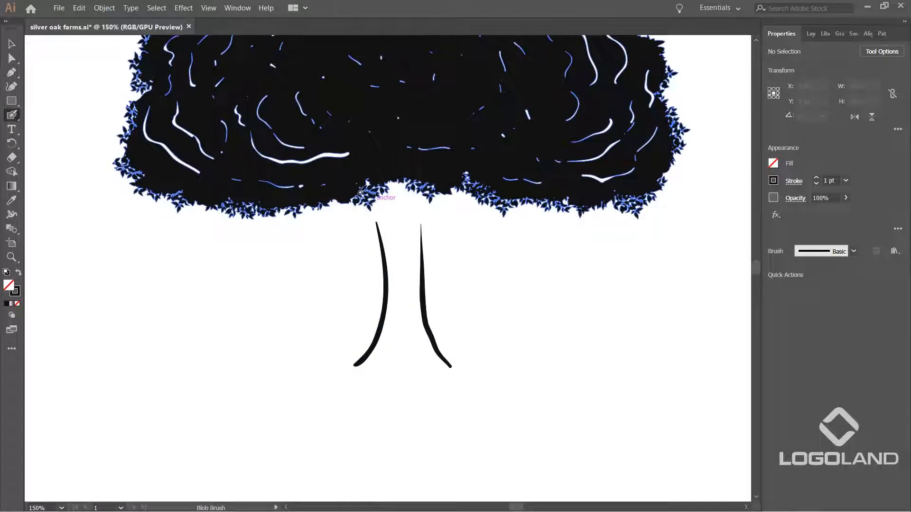
pyautogui.moveTo(379, 235); pyautogui.dragTo(382, 274)
pyautogui.hotkey('ctrl', 'z')
pyautogui.hotkey('ctrl', 'z')
pyautogui.hotkey('ctrl', 'z')
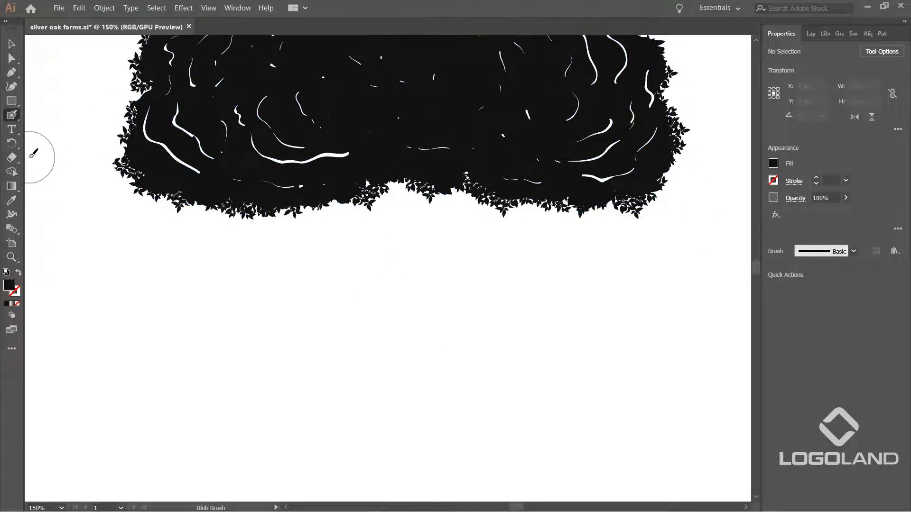
# Step: Switch to the Pencil tool and lock the crown so it cannot be edited while drawing
pyautogui.click(12, 143)
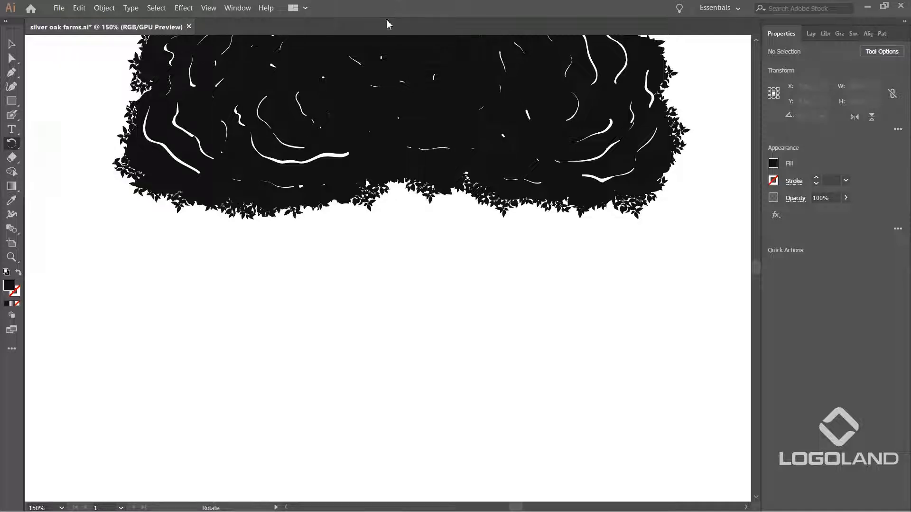
pyautogui.press('n')
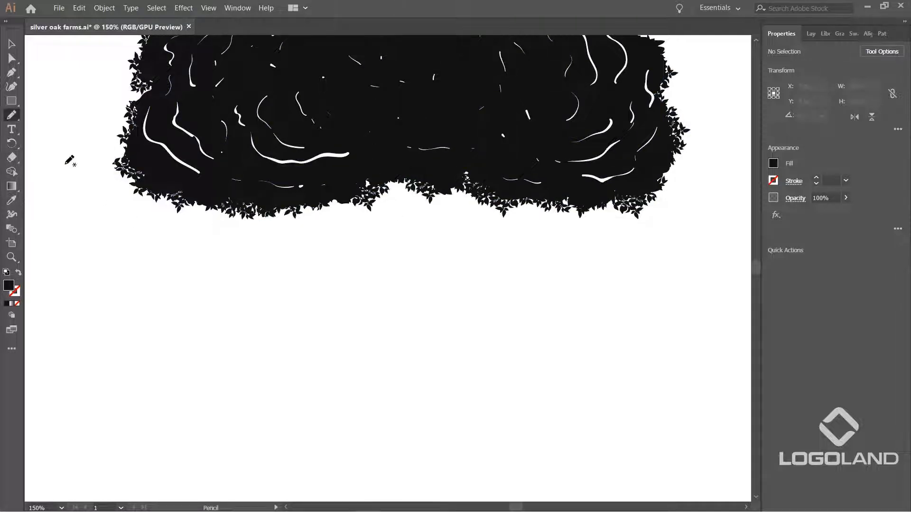
pyautogui.click(12, 119)
pyautogui.click(70, 145)
pyautogui.scroll(-1, 408, 305)
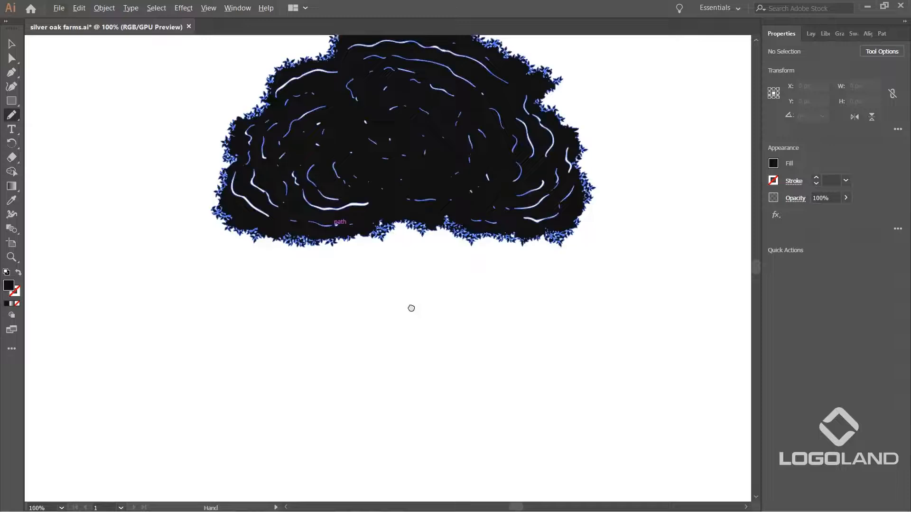
pyautogui.moveTo(411, 306); pyautogui.dragTo(396, 234)
pyautogui.scroll(1, 377, 170)
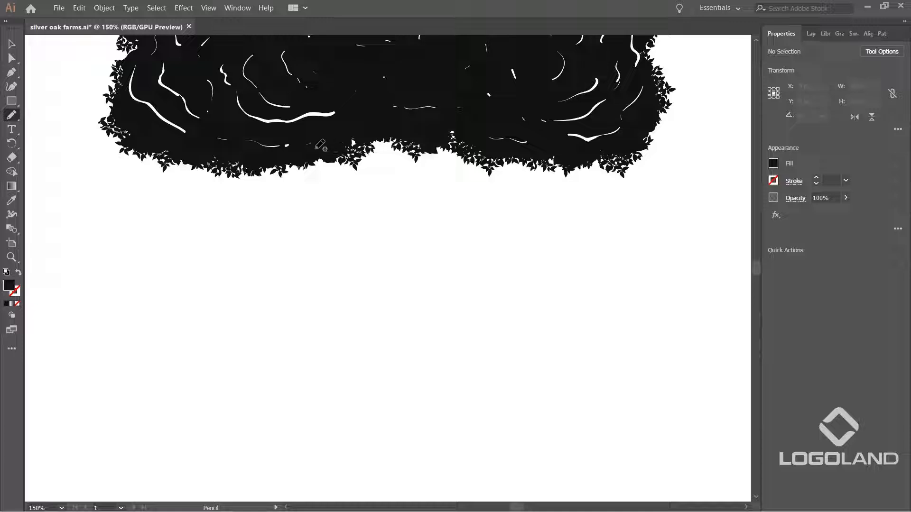
pyautogui.keyDown('ctrl'); pyautogui.click(337, 147); pyautogui.keyUp('ctrl')
pyautogui.hotkey('ctrl', '2')
# Step: Draw a closed trunk outline about 84 × 142 px below the crown, with three branches on top and pointed roots at the base
pyautogui.moveTo(344, 172); pyautogui.dragTo(352, 192)
pyautogui.hotkey('ctrl', 'z')
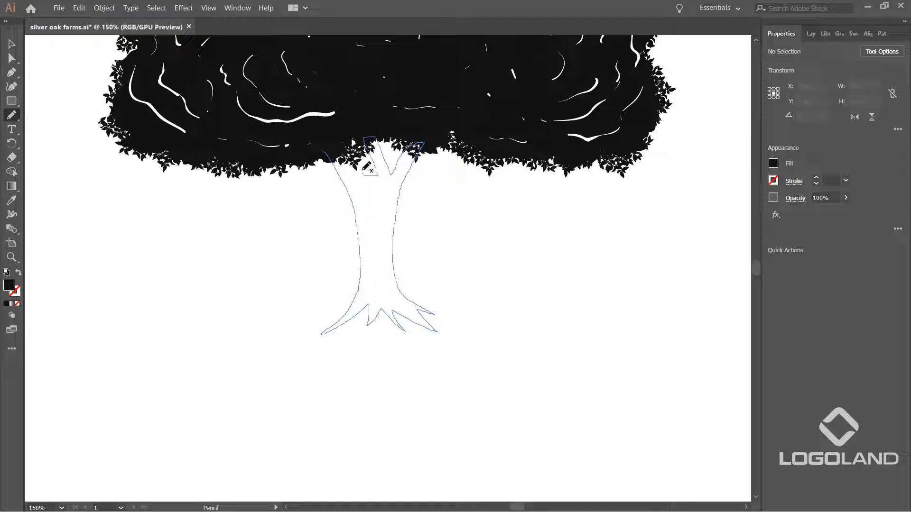
pyautogui.moveTo(328, 147); pyautogui.dragTo(326, 144)
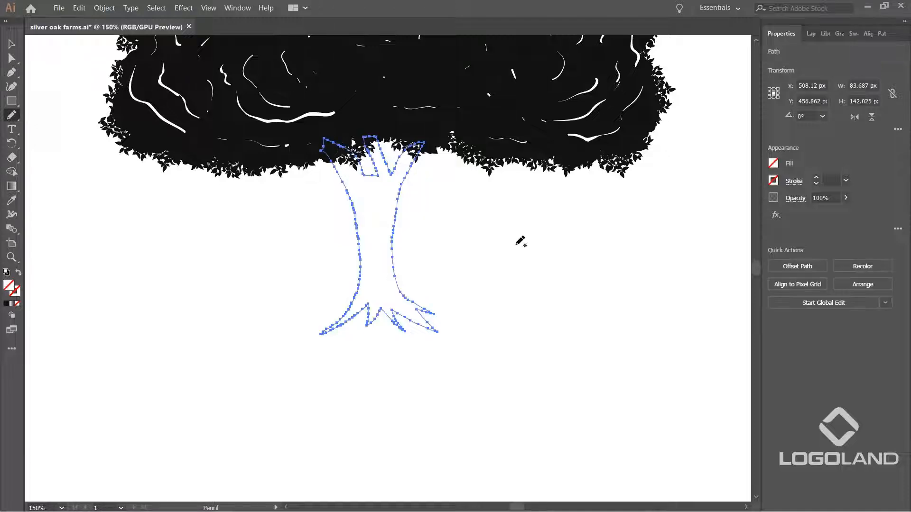
# Step: Fill the trunk outline with the crown's black by sampling it with the Eyedropper, and deselect the trunk
pyautogui.press('v')
pyautogui.press('i')
pyautogui.click(506, 130)
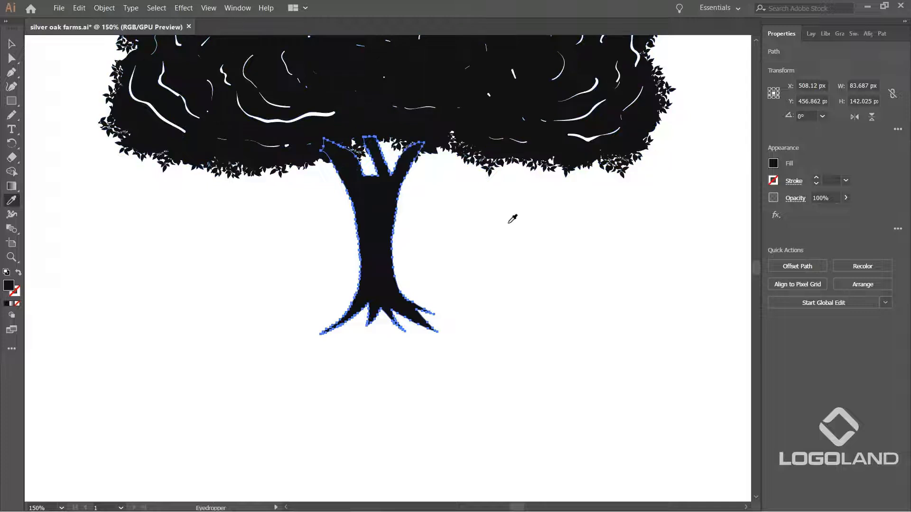
pyautogui.press('v')
pyautogui.click(505, 234)
# Step: Thicken and smooth the trunk by painting Blob Brush strokes along both of its sides from the branches to the roots
pyautogui.scroll(-1, 505, 235)
pyautogui.scroll(-2, 476, 215)
pyautogui.scroll(3, 470, 215)
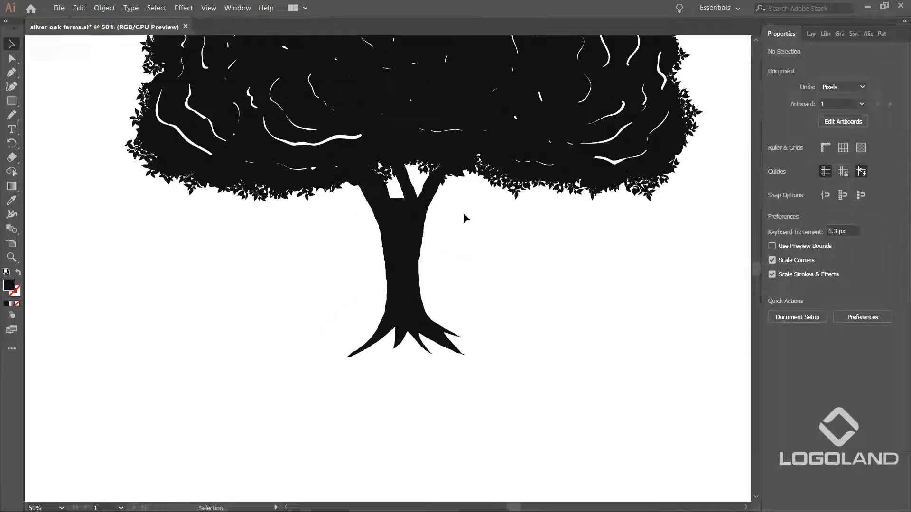
pyautogui.hotkey('ctrl', '+')
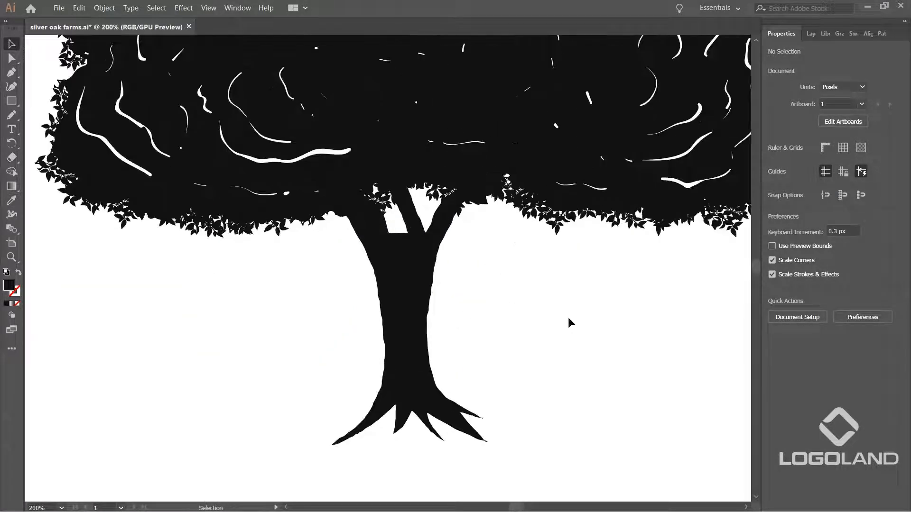
pyautogui.moveTo(464, 265); pyautogui.dragTo(437, 211)
pyautogui.hotkey('shift', 'b')
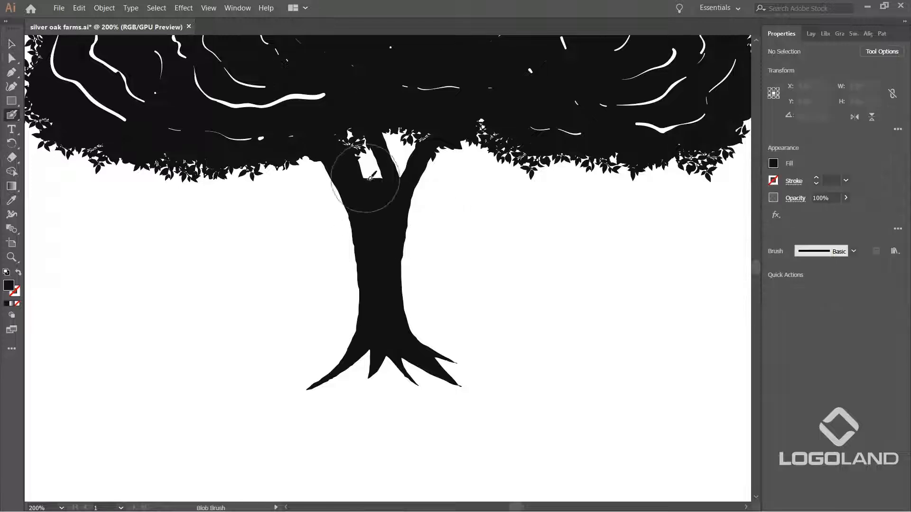
pyautogui.moveTo(400, 233); pyautogui.dragTo(395, 287)
pyautogui.moveTo(409, 198); pyautogui.dragTo(404, 304)
pyautogui.moveTo(417, 183)
pyautogui.mouseDown()
pyautogui.moveTo(405, 230)
pyautogui.moveTo(417, 326)
pyautogui.mouseUp()
pyautogui.moveTo(308, 159)
pyautogui.mouseDown()
pyautogui.moveTo(349, 218)
pyautogui.moveTo(342, 332)
pyautogui.mouseUp()
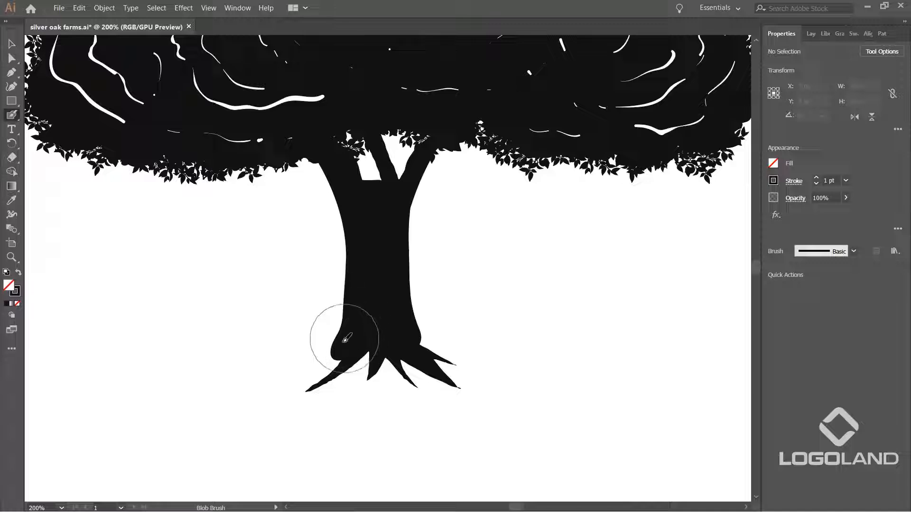
# Step: Paint a longer, thicker left root and fill the flat gap between the left and middle branches into a pointed fork
pyautogui.moveTo(335, 363)
pyautogui.mouseDown()
pyautogui.moveTo(271, 397)
pyautogui.moveTo(273, 403)
pyautogui.mouseUp()
pyautogui.moveTo(364, 349); pyautogui.dragTo(321, 362)
pyautogui.moveTo(334, 139); pyautogui.dragTo(340, 141)
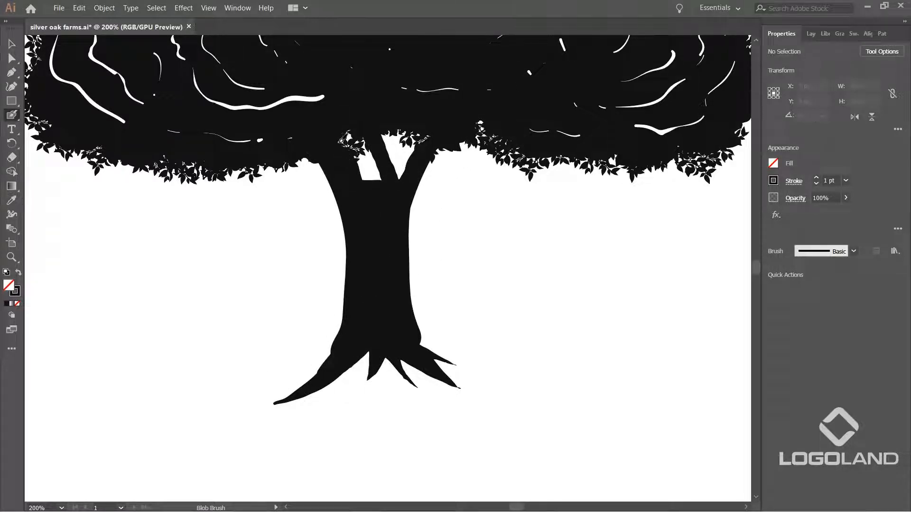
pyautogui.moveTo(380, 188); pyautogui.dragTo(398, 178)
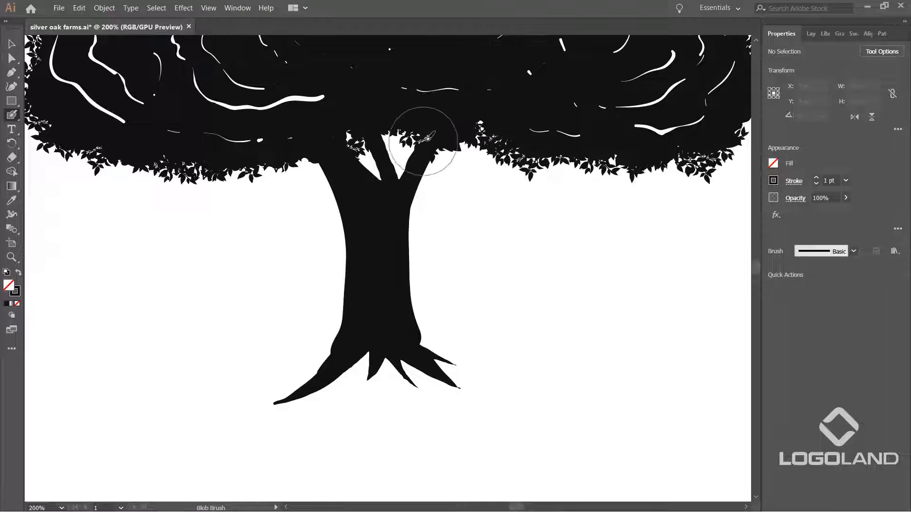
# Step: Widen the trunk's lower right side with Blob Brush strokes and paint a longer, thicker right root flowing out of it
pyautogui.moveTo(422, 223); pyautogui.dragTo(412, 151)
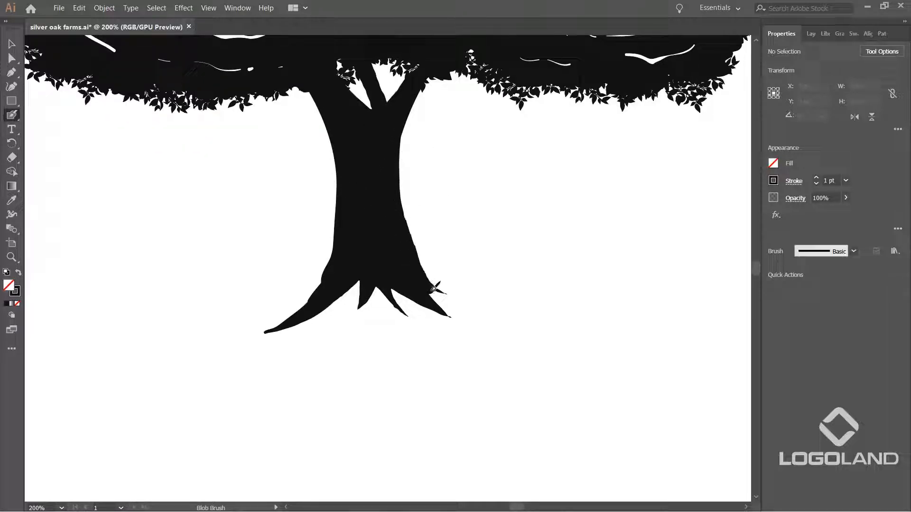
pyautogui.moveTo(466, 312); pyautogui.dragTo(472, 316)
pyautogui.moveTo(302, 325)
pyautogui.mouseDown()
pyautogui.moveTo(343, 309)
pyautogui.moveTo(364, 292)
pyautogui.mouseUp()
pyautogui.hotkey('ctrl', 'z')
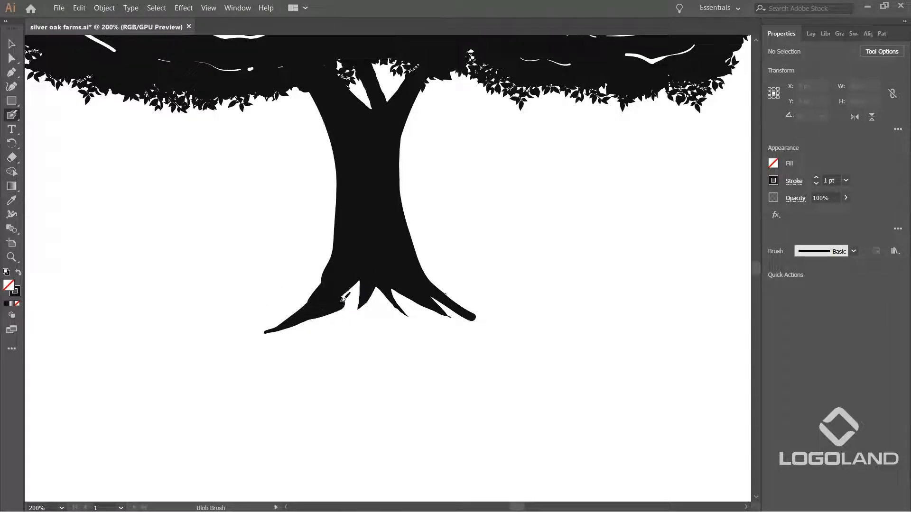
pyautogui.moveTo(393, 293); pyautogui.dragTo(468, 324)
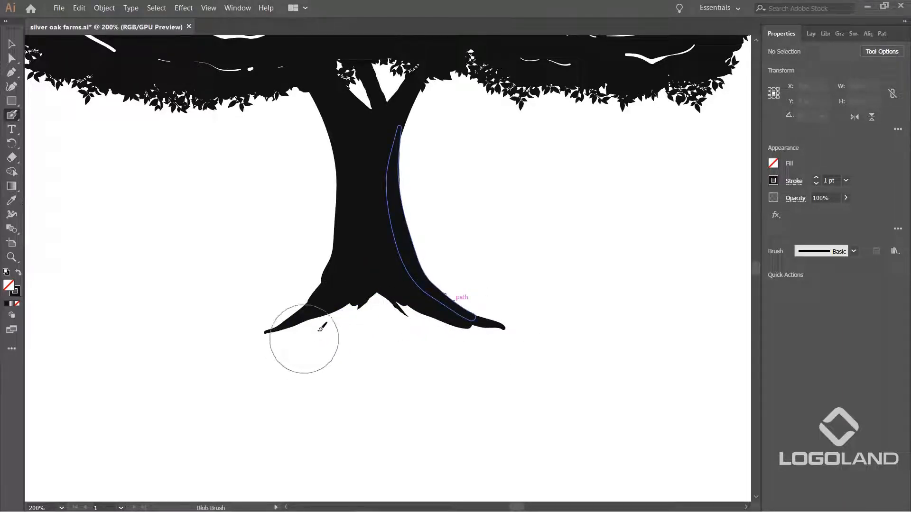
# Step: Paint more pointed roots at the centre and left of the base, and extend the right root outward into a long taper
pyautogui.moveTo(299, 335)
pyautogui.mouseDown()
pyautogui.moveTo(374, 290)
pyautogui.moveTo(404, 318)
pyautogui.moveTo(369, 266)
pyautogui.mouseUp()
pyautogui.hotkey('ctrl', 'z')
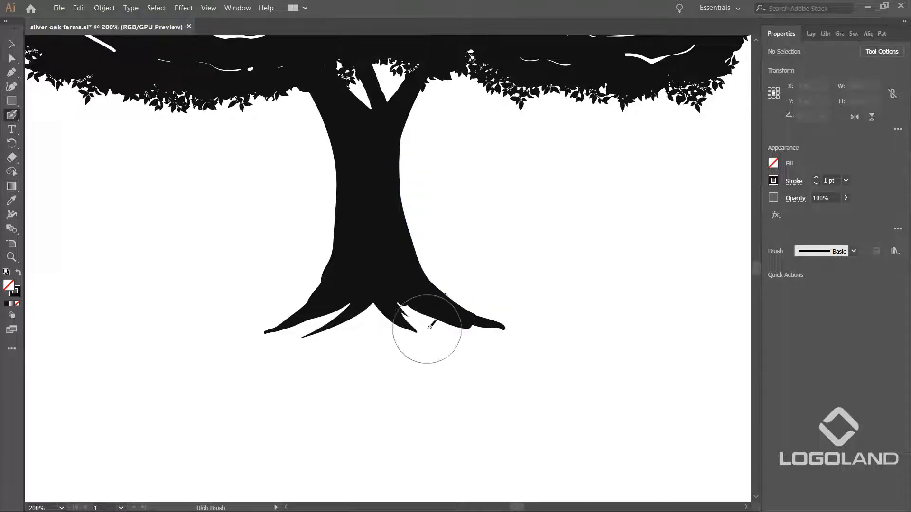
pyautogui.keyDown('ctrl'); pyautogui.click(483, 326); pyautogui.keyUp('ctrl')
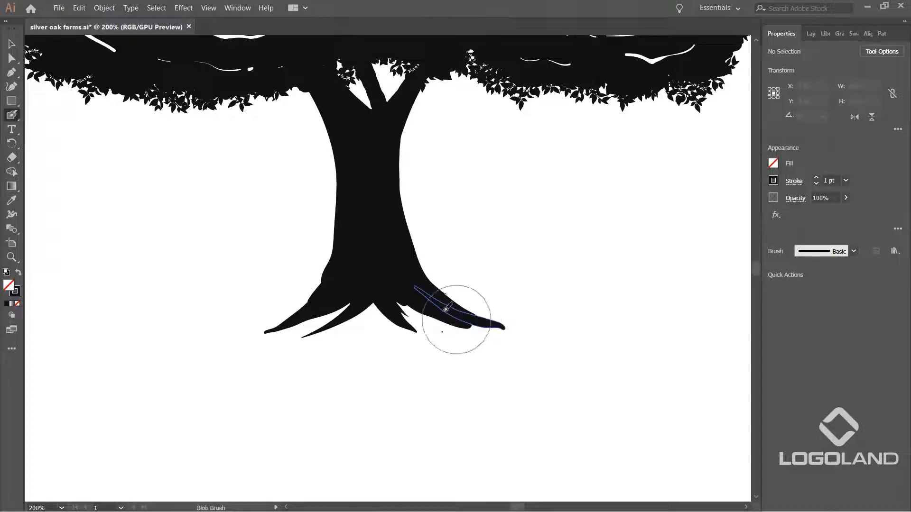
pyautogui.moveTo(459, 318)
pyautogui.mouseDown()
pyautogui.moveTo(417, 270)
pyautogui.moveTo(432, 292)
pyautogui.mouseUp()
pyautogui.moveTo(483, 320); pyautogui.dragTo(515, 329)
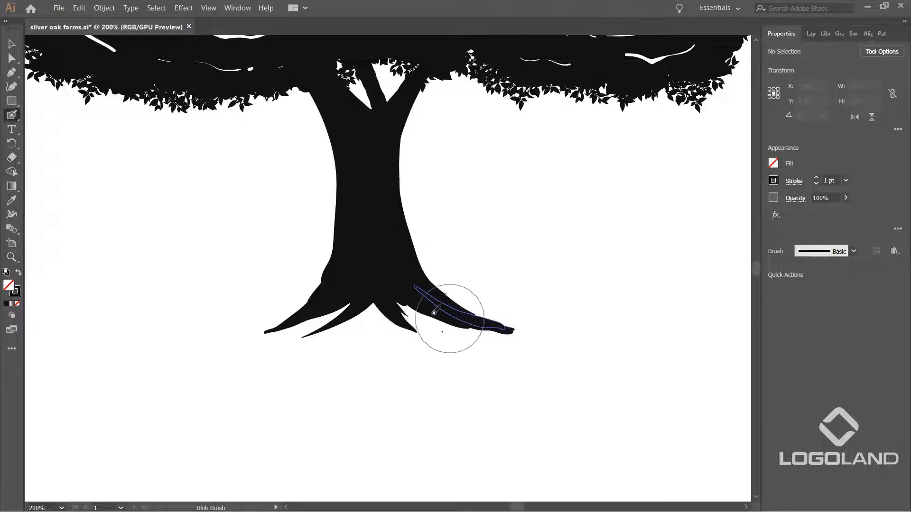
pyautogui.hotkey('ctrl', 'z')
pyautogui.moveTo(298, 295)
pyautogui.mouseDown()
pyautogui.moveTo(324, 298)
pyautogui.moveTo(306, 297)
pyautogui.mouseUp()
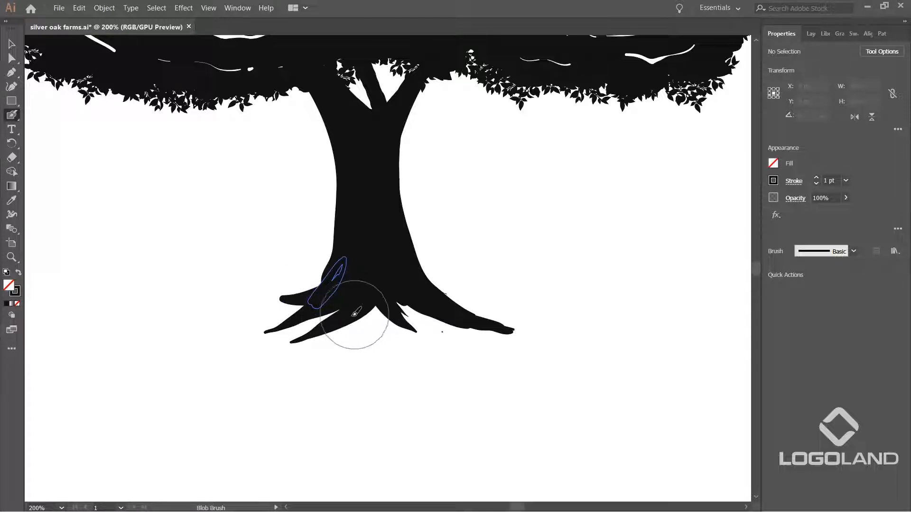
pyautogui.moveTo(404, 300); pyautogui.dragTo(523, 332)
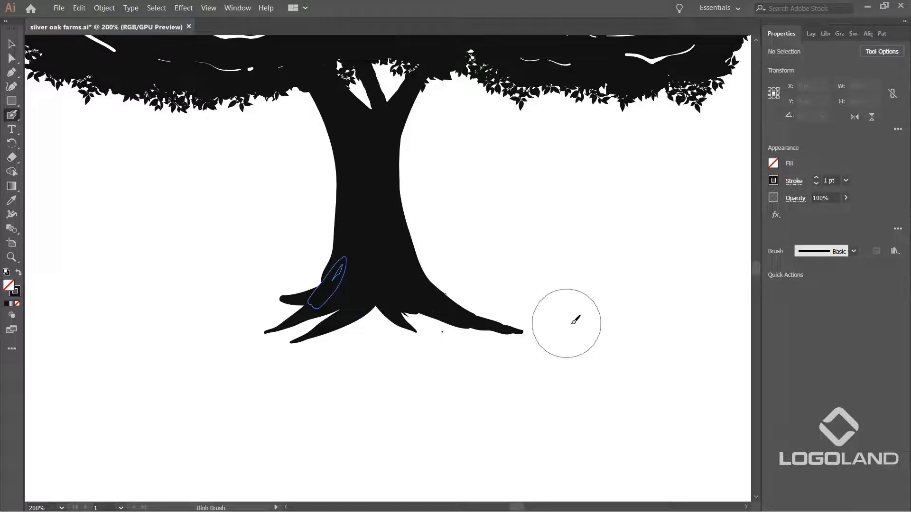
# Step: Lengthen the outer left root into a long, thin point that blends into the trunk base
pyautogui.moveTo(339, 298); pyautogui.dragTo(403, 289)
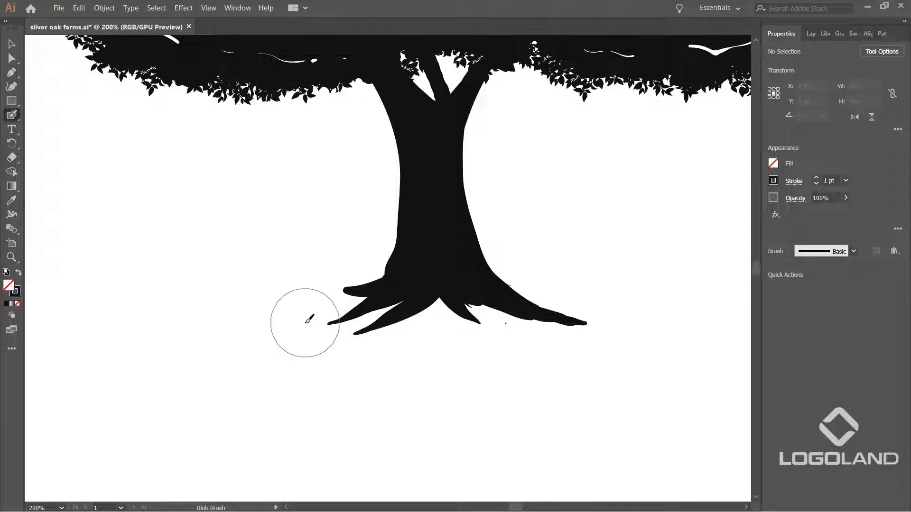
pyautogui.moveTo(358, 310); pyautogui.dragTo(394, 293)
pyautogui.hotkey('ctrl', 'z')
pyautogui.moveTo(289, 326); pyautogui.dragTo(305, 323)
pyautogui.moveTo(370, 303); pyautogui.dragTo(418, 279)
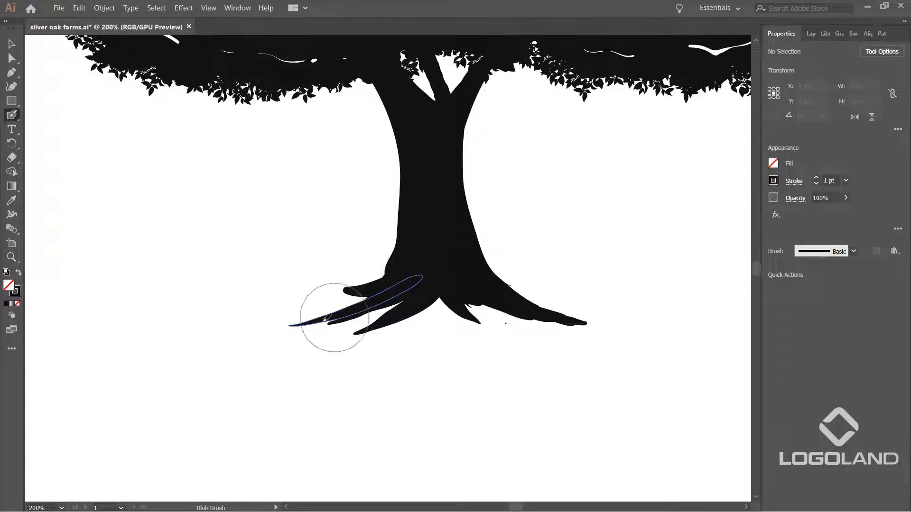
pyautogui.moveTo(292, 326); pyautogui.dragTo(341, 323)
pyautogui.moveTo(419, 288); pyautogui.dragTo(423, 287)
pyautogui.moveTo(469, 200)
pyautogui.mouseDown()
pyautogui.moveTo(419, 307)
pyautogui.moveTo(376, 355)
pyautogui.mouseUp()
pyautogui.scroll(-3, 431, 212)
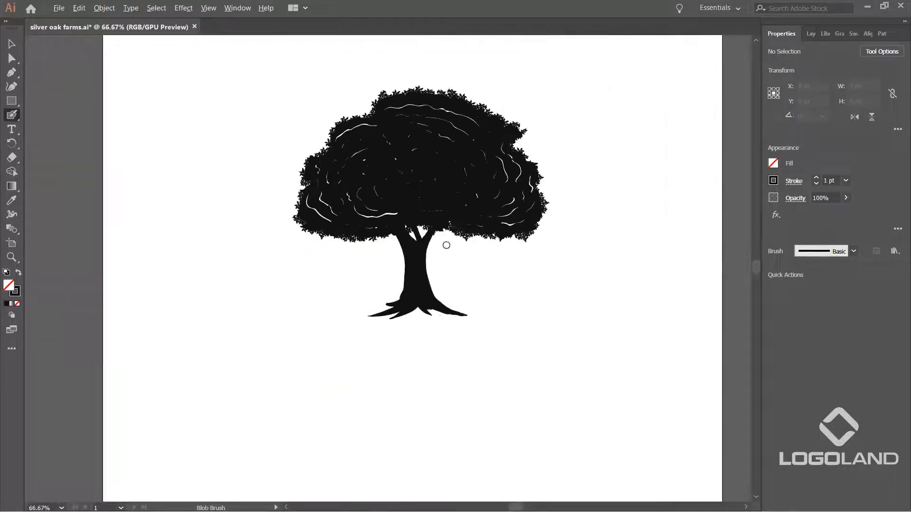
# Step: Enlarge the crown to about 490 × 300 px and reposition it over the trunk
pyautogui.press('alt')
pyautogui.press('v')
pyautogui.click(12, 48)
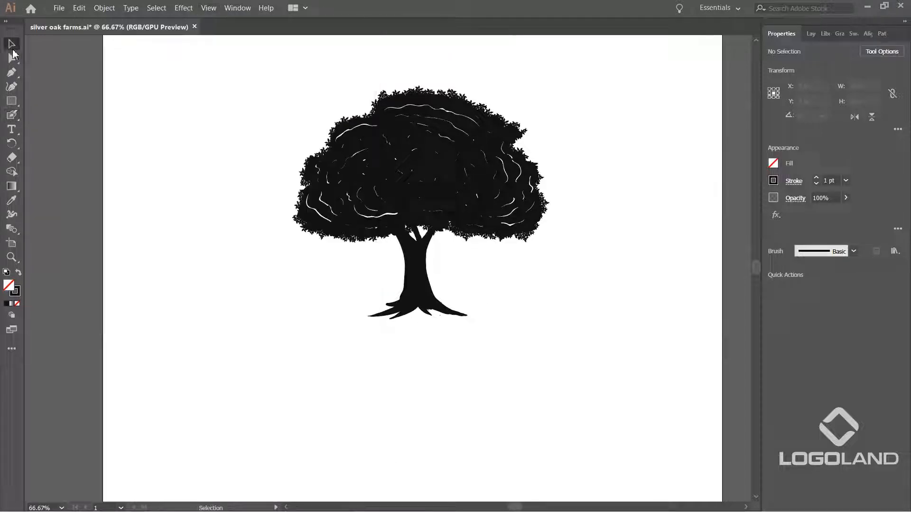
pyautogui.scroll(4, 525, 209)
pyautogui.scroll(-5, 520, 195)
pyautogui.scroll(1, 524, 237)
pyautogui.click(510, 173)
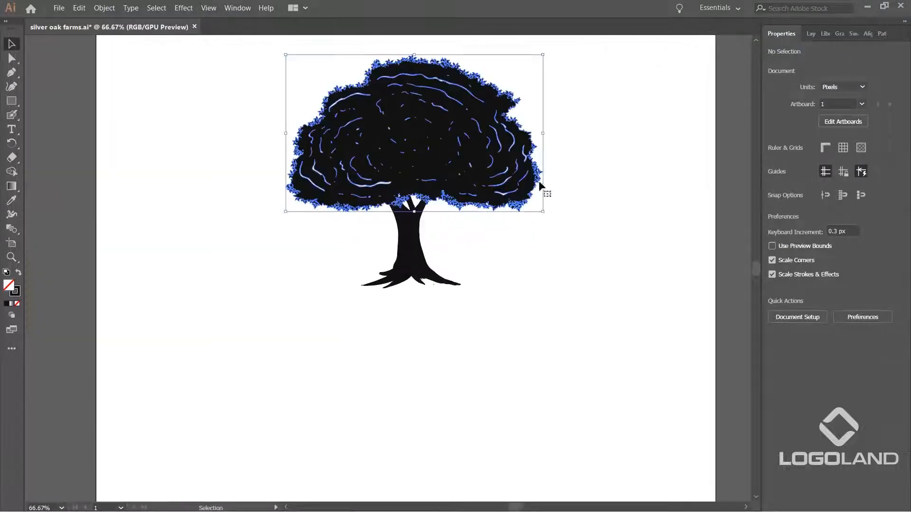
pyautogui.press('alt')
pyautogui.moveTo(544, 212); pyautogui.dragTo(593, 226)
pyautogui.scroll(1, 480, 191)
pyautogui.moveTo(472, 180); pyautogui.dragTo(457, 167)
pyautogui.scroll(-2, 431, 171)
pyautogui.moveTo(423, 236); pyautogui.dragTo(464, 295)
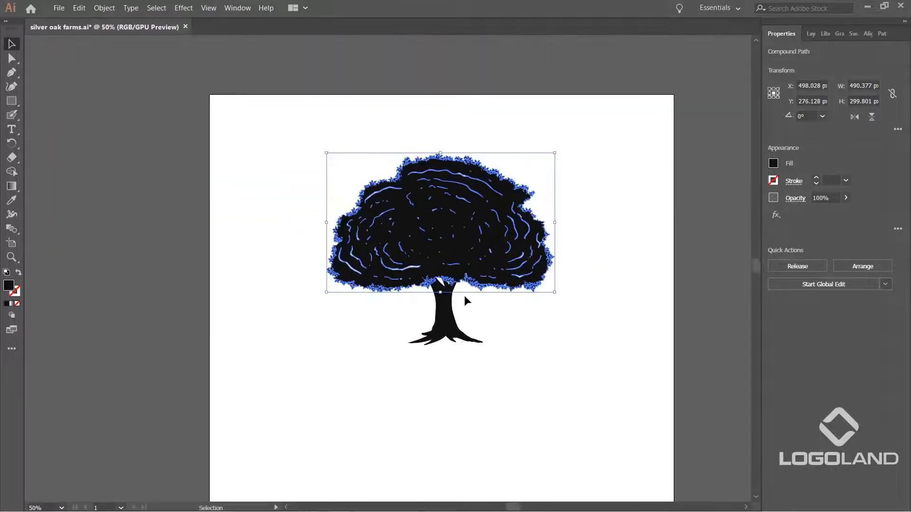
# Step: Select all trunk and root pieces together and shift them slightly left to centre them under the crown, leaving them deselected
pyautogui.scroll(2, 465, 295)
pyautogui.click(381, 332)
pyautogui.moveTo(323, 320); pyautogui.dragTo(536, 419)
pyautogui.moveTo(427, 324); pyautogui.dragTo(420, 321)
pyautogui.click(475, 309)
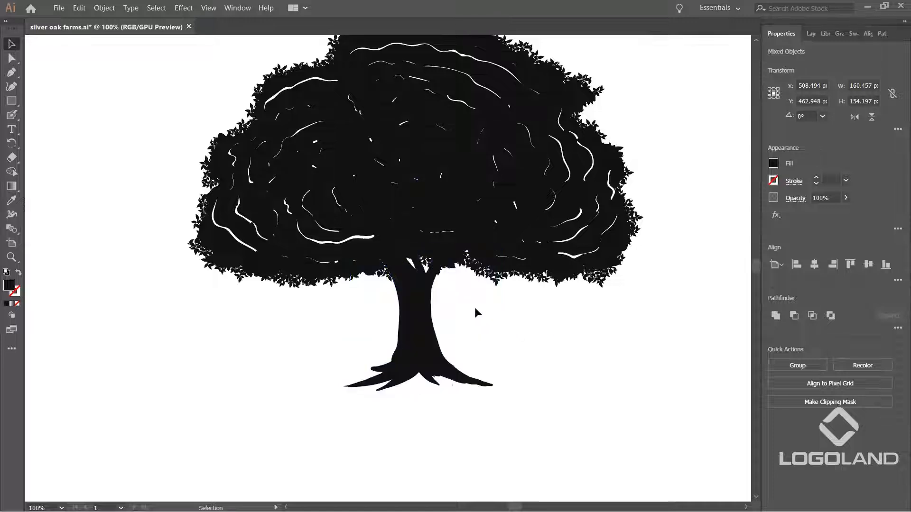
# Step: Enlarge the crown further so it spreads wider than the roots, and realign it above the trunk
pyautogui.scroll(-2, 476, 311)
pyautogui.moveTo(487, 265); pyautogui.dragTo(487, 261)
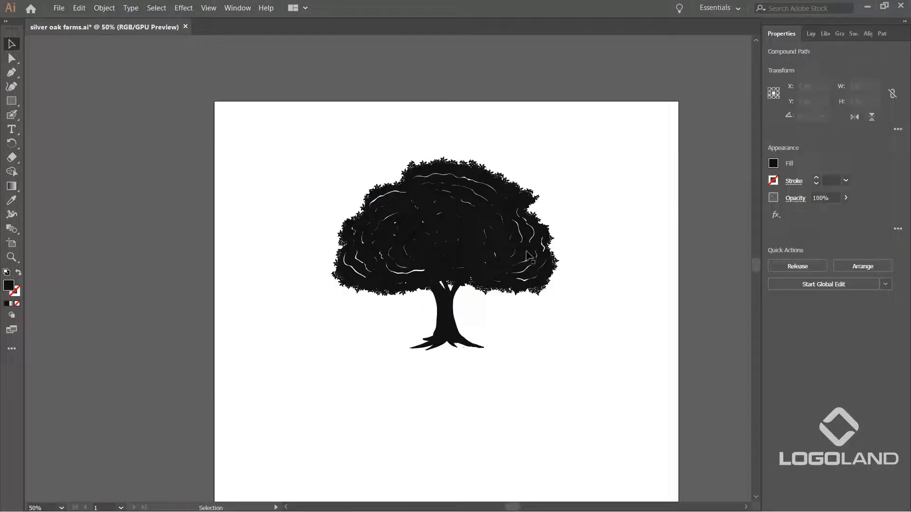
pyautogui.moveTo(564, 301); pyautogui.dragTo(581, 307)
pyautogui.scroll(1, 518, 292)
pyautogui.scroll(1, 518, 293)
pyautogui.moveTo(493, 275); pyautogui.dragTo(485, 234)
pyautogui.moveTo(425, 235); pyautogui.dragTo(428, 251)
pyautogui.click(474, 327)
# Step: Paint a wavy Blob Brush branch from each side of the upper trunk, running outward and up into the crown's leaves
pyautogui.scroll(-2, 474, 328)
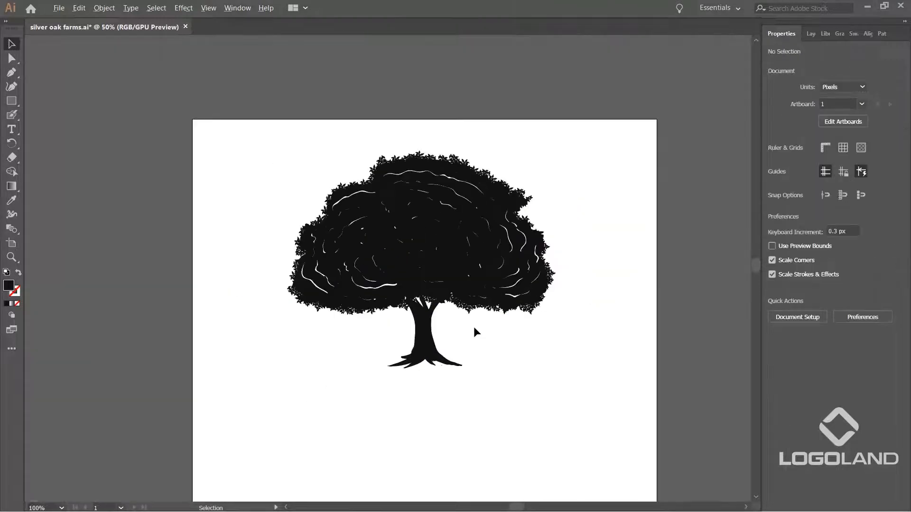
pyautogui.scroll(-1, 495, 343)
pyautogui.scroll(3, 574, 366)
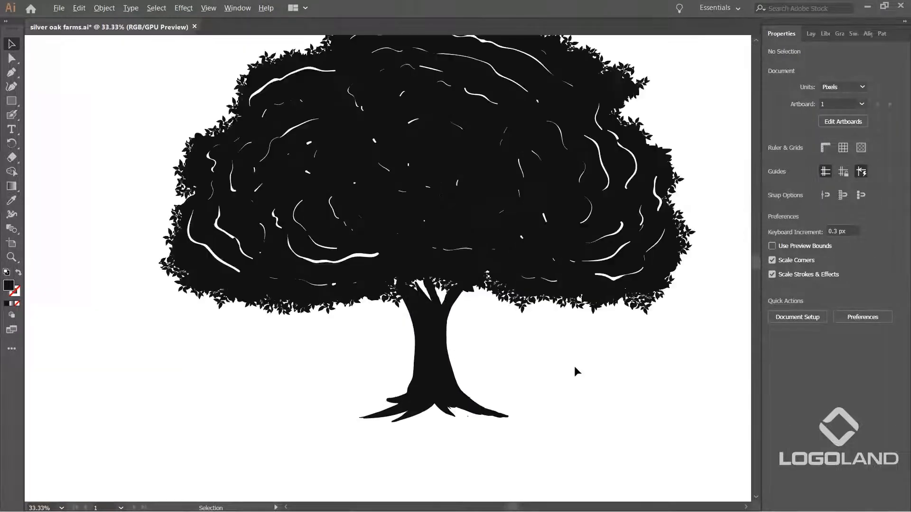
pyautogui.scroll(1, 570, 361)
pyautogui.moveTo(347, 232); pyautogui.dragTo(339, 174)
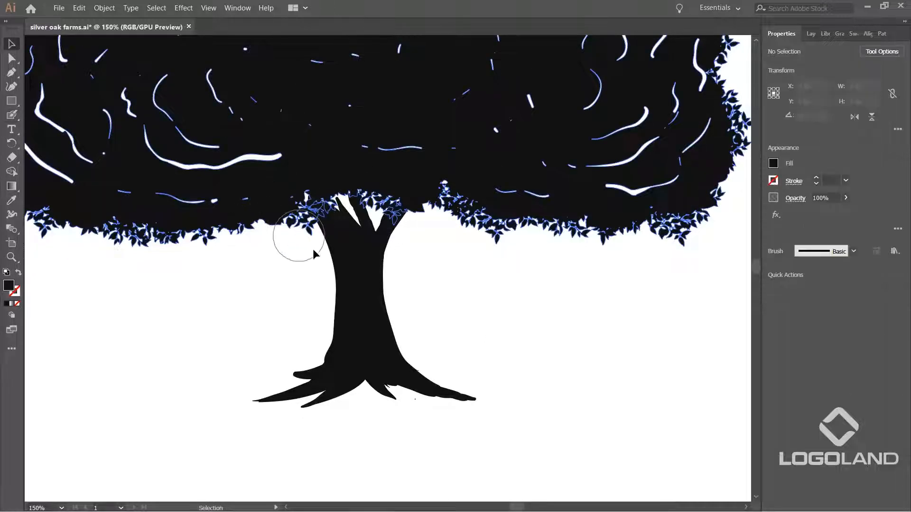
pyautogui.keyDown('ctrl'); pyautogui.click(357, 249); pyautogui.keyUp('ctrl')
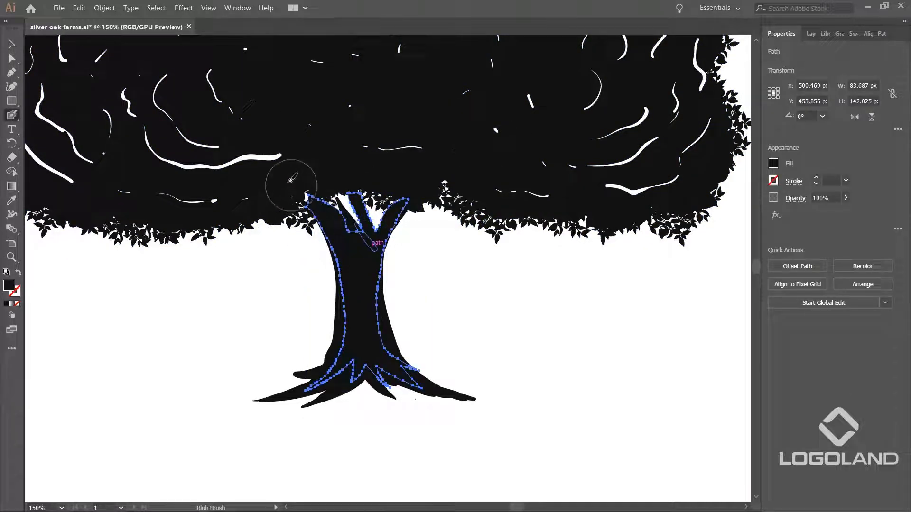
pyautogui.keyDown('ctrl'); pyautogui.click(297, 189); pyautogui.keyUp('ctrl')
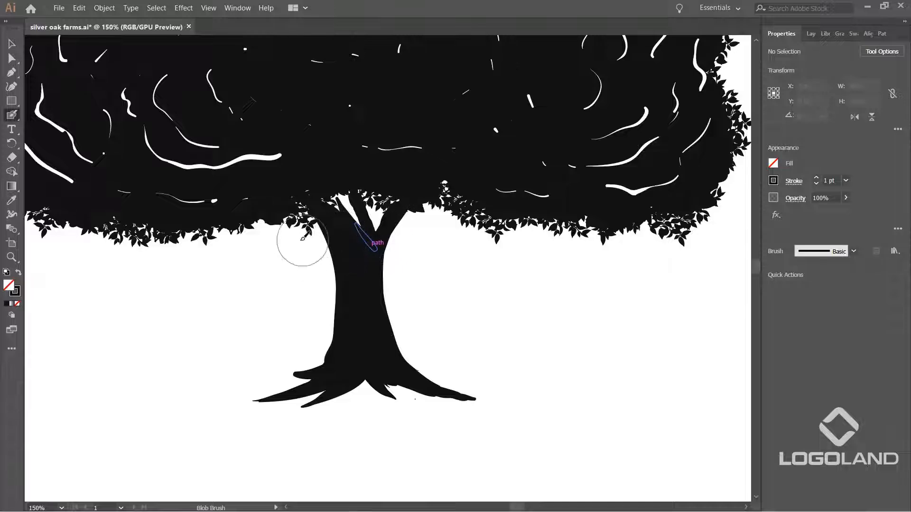
pyautogui.moveTo(209, 249); pyautogui.dragTo(286, 240)
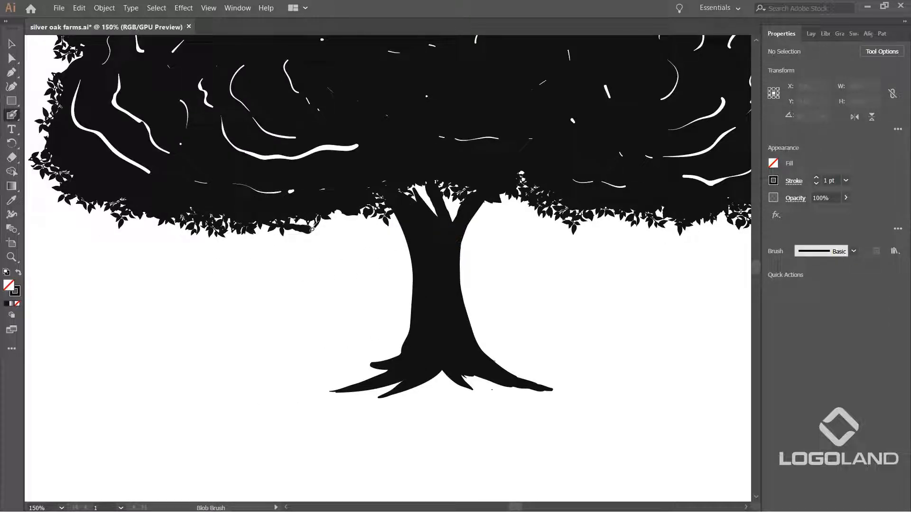
pyautogui.moveTo(410, 260); pyautogui.dragTo(424, 265)
pyautogui.moveTo(611, 207)
pyautogui.mouseDown()
pyautogui.moveTo(487, 197)
pyautogui.moveTo(332, 234)
pyautogui.mouseUp()
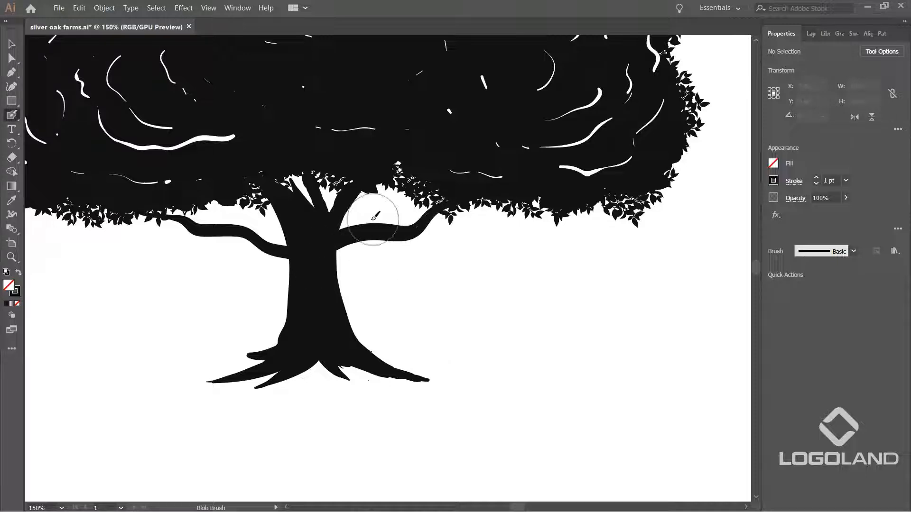
# Step: Paint a curved upper offshoot on the right branch and a long, thin extension reaching outward to the crown's lower edge
pyautogui.moveTo(374, 214)
pyautogui.mouseDown()
pyautogui.moveTo(366, 237)
pyautogui.moveTo(326, 239)
pyautogui.mouseUp()
pyautogui.hotkey('ctrl', 'z')
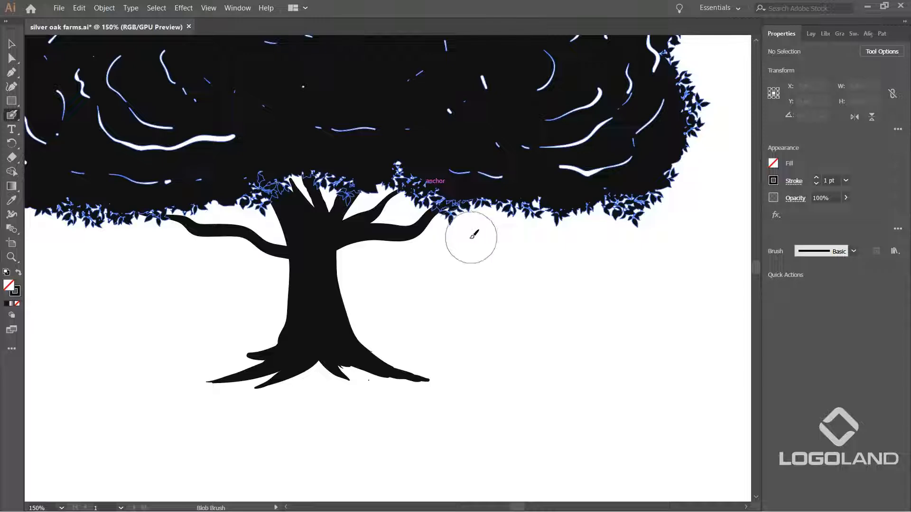
pyautogui.hotkey('ctrl', 'z')
pyautogui.moveTo(423, 183); pyautogui.dragTo(392, 200)
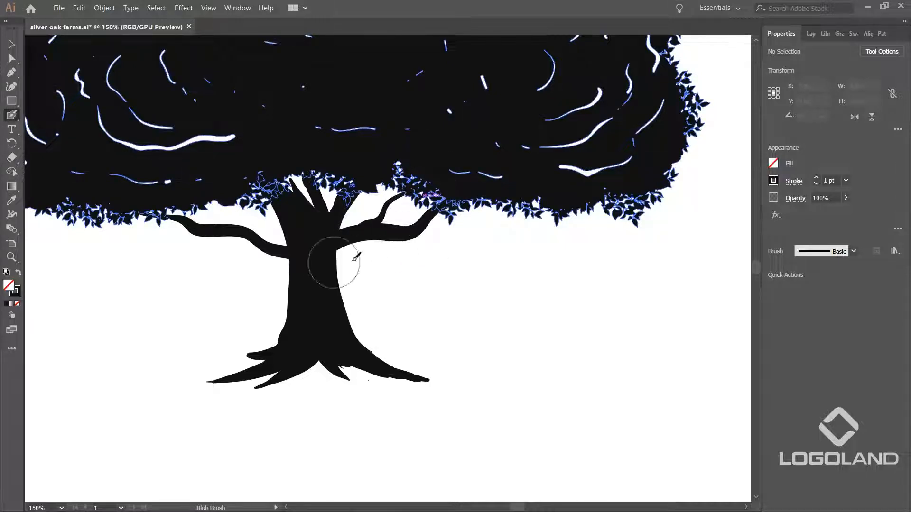
pyautogui.moveTo(449, 235)
pyautogui.mouseDown()
pyautogui.moveTo(368, 240)
pyautogui.moveTo(413, 244)
pyautogui.mouseUp()
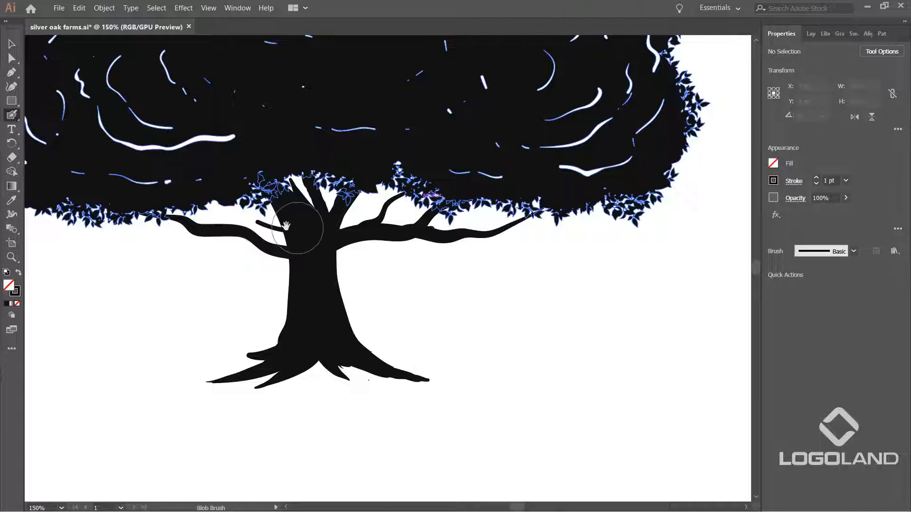
# Step: Add a long, wavy lower limb and a short upward offshoot to the left branch, both reaching into the leaves
pyautogui.moveTo(286, 226); pyautogui.dragTo(448, 237)
pyautogui.moveTo(246, 219); pyautogui.dragTo(328, 228)
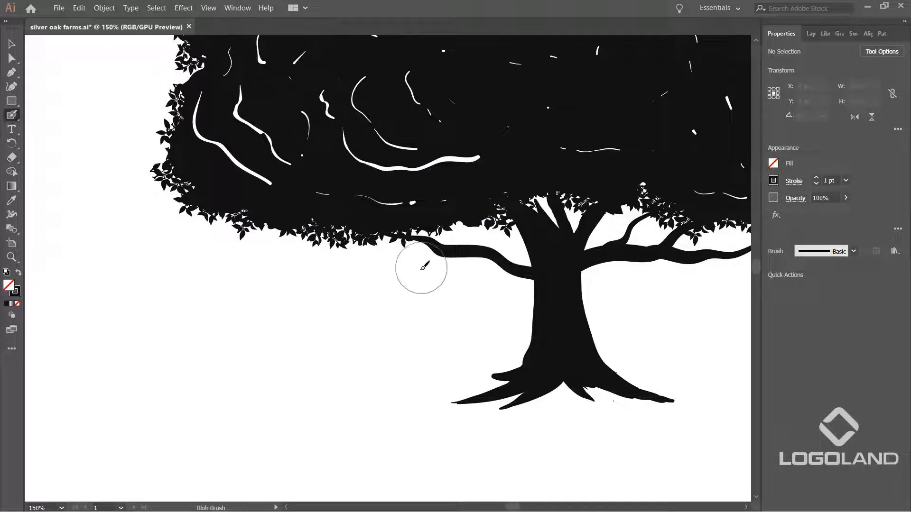
pyautogui.moveTo(424, 267); pyautogui.dragTo(363, 238)
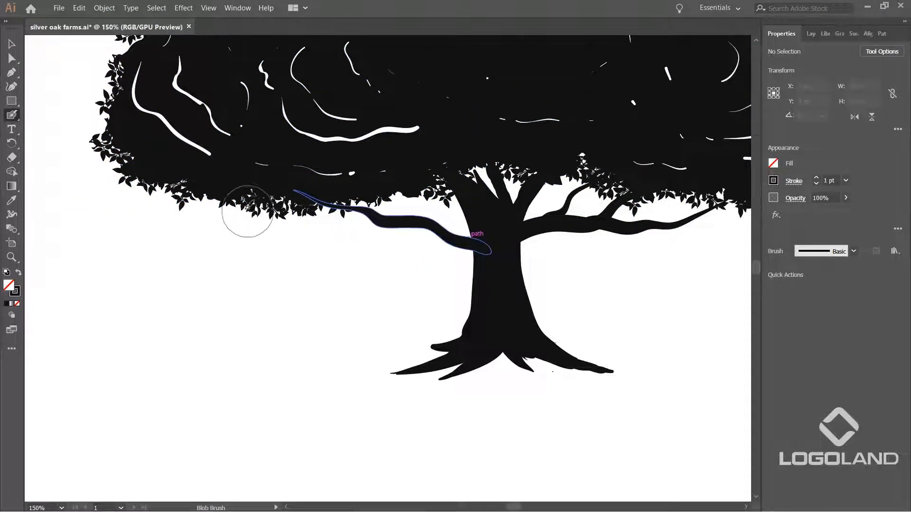
pyautogui.hotkey('ctrl', 'z')
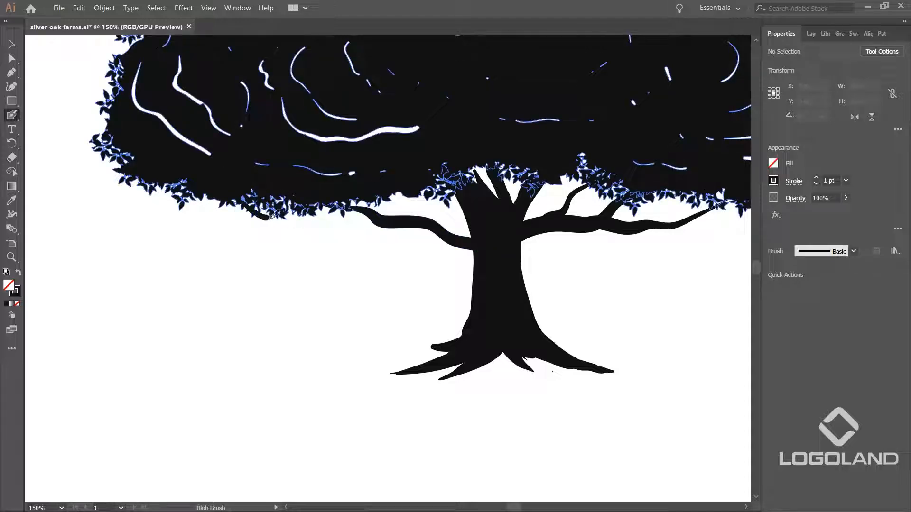
pyautogui.moveTo(470, 236)
pyautogui.mouseDown()
pyautogui.moveTo(452, 257)
pyautogui.moveTo(385, 290)
pyautogui.mouseUp()
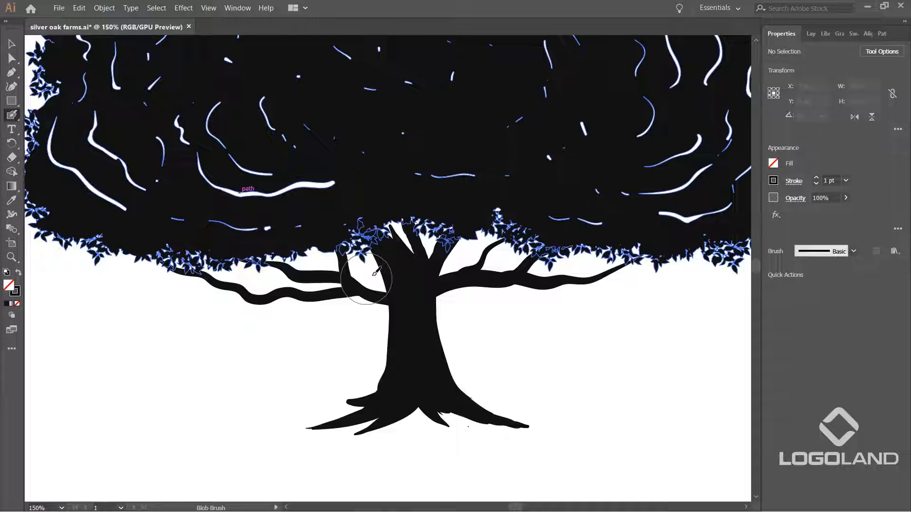
pyautogui.hotkey('ctrl', 'z')
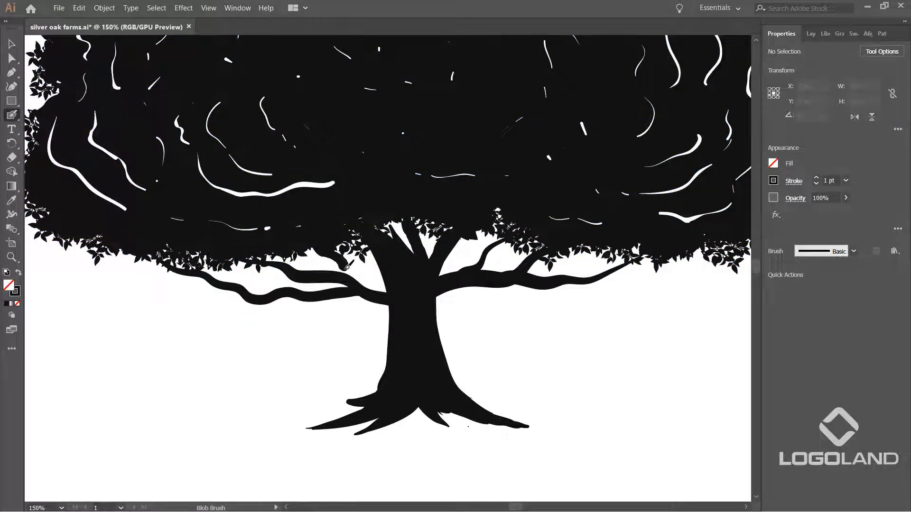
pyautogui.scroll(-3, 403, 291)
pyautogui.scroll(-1, 498, 329)
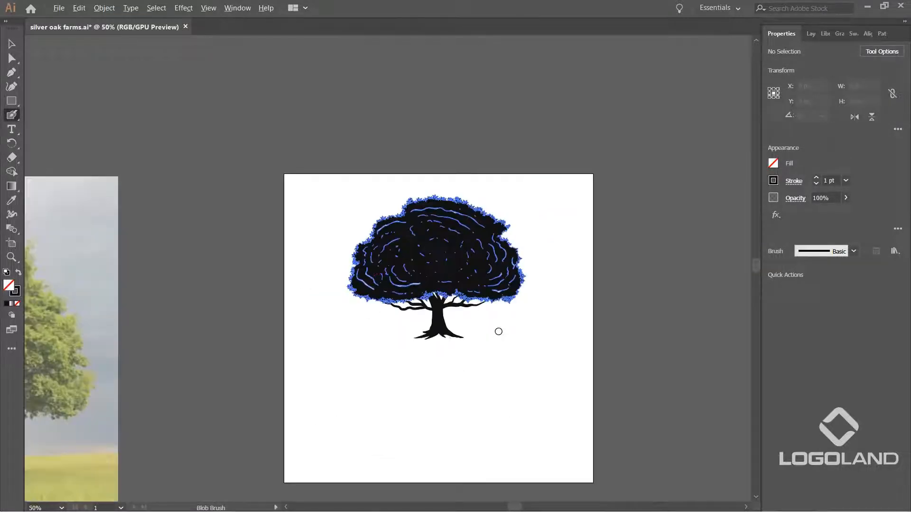
# Step: Extend the trunk's upper left branch farther into the crown with the Blob Brush
pyautogui.scroll(3, 510, 336)
pyautogui.scroll(2, 436, 333)
pyautogui.moveTo(331, 324)
pyautogui.mouseDown()
pyautogui.moveTo(329, 334)
pyautogui.moveTo(576, 355)
pyautogui.mouseUp()
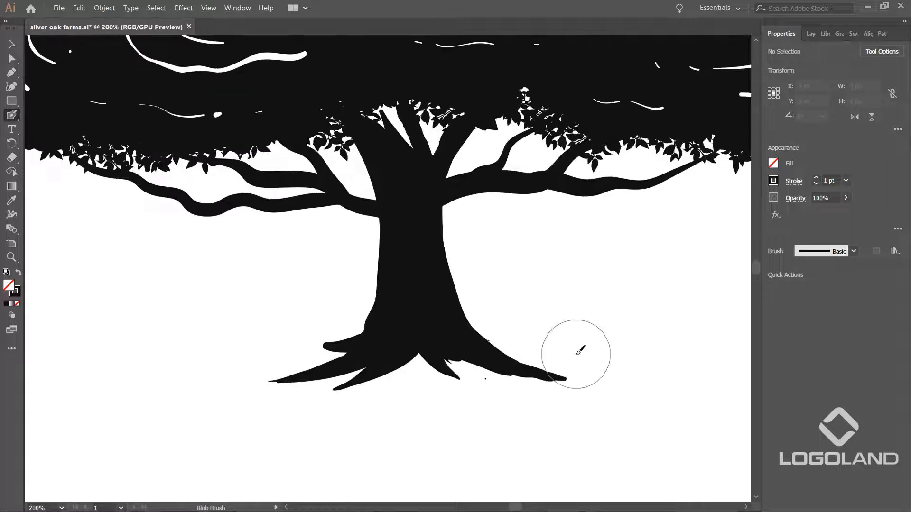
pyautogui.moveTo(240, 223); pyautogui.dragTo(204, 264)
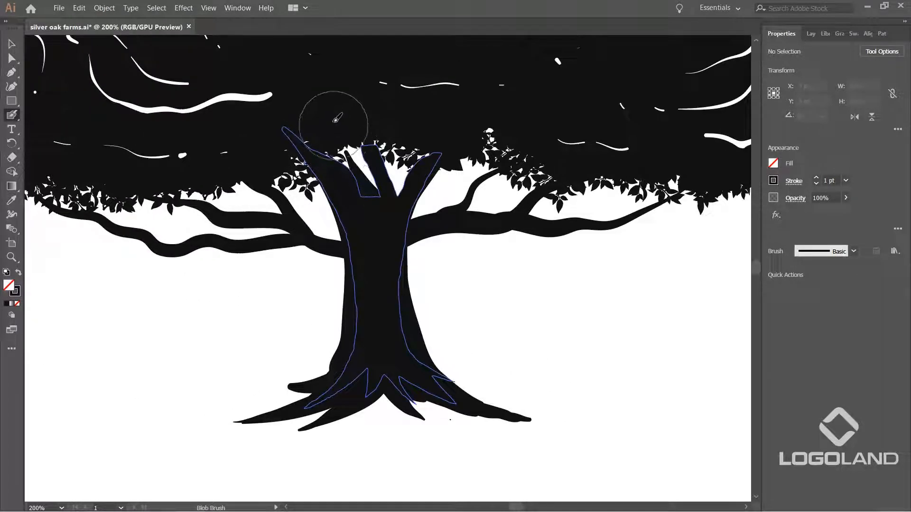
pyautogui.moveTo(357, 171); pyautogui.dragTo(344, 125)
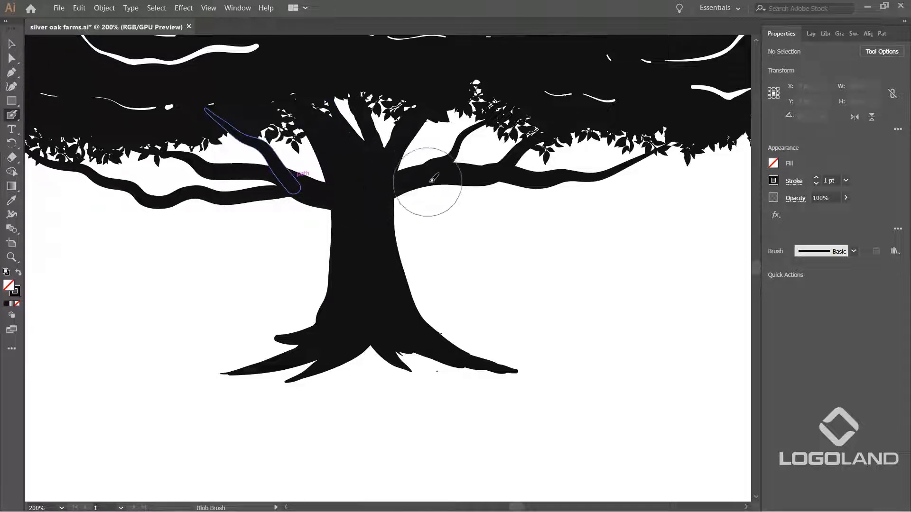
# Step: Round the undersides where both main branches join the trunk with the Blob Brush, and extend the upper left root into a tapered tip
pyautogui.moveTo(402, 194); pyautogui.dragTo(379, 222)
pyautogui.moveTo(313, 196)
pyautogui.mouseDown()
pyautogui.moveTo(332, 211)
pyautogui.moveTo(349, 247)
pyautogui.mouseUp()
pyautogui.press('space')
pyautogui.moveTo(310, 317); pyautogui.dragTo(315, 274)
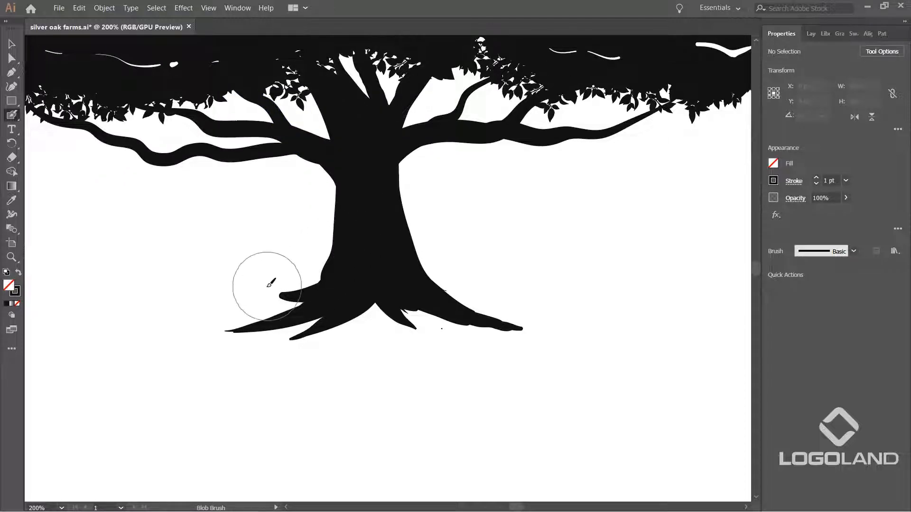
pyautogui.press('space')
pyautogui.moveTo(352, 295)
pyautogui.mouseDown()
pyautogui.moveTo(309, 280)
pyautogui.moveTo(300, 302)
pyautogui.mouseUp()
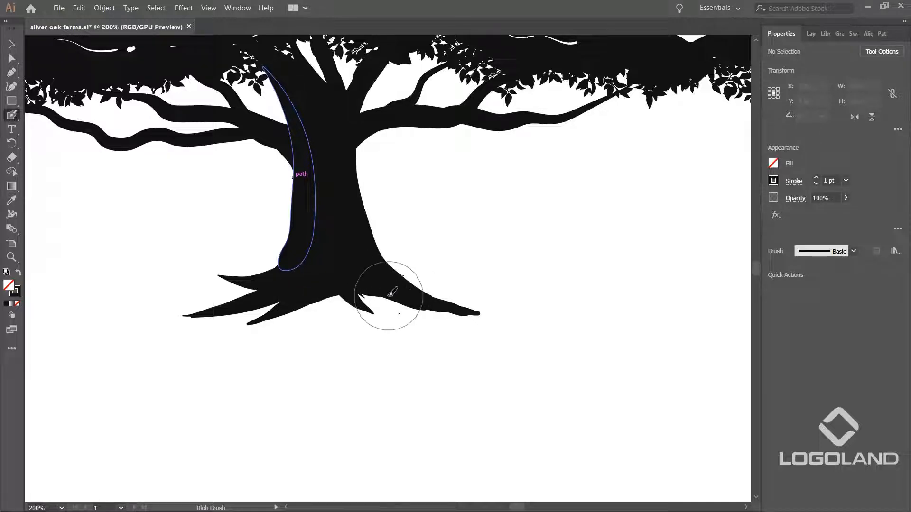
# Step: Reshape and thicken the trunk's sides with long Blob Brush strokes running from below the branches down toward the roots
pyautogui.press('space')
pyautogui.moveTo(373, 255)
pyautogui.mouseDown()
pyautogui.moveTo(380, 289)
pyautogui.moveTo(385, 277)
pyautogui.moveTo(429, 304)
pyautogui.moveTo(401, 293)
pyautogui.mouseUp()
pyautogui.press('space')
pyautogui.moveTo(353, 170)
pyautogui.mouseDown()
pyautogui.moveTo(382, 218)
pyautogui.moveTo(380, 209)
pyautogui.moveTo(369, 267)
pyautogui.moveTo(382, 216)
pyautogui.moveTo(372, 273)
pyautogui.mouseUp()
pyautogui.moveTo(386, 219); pyautogui.dragTo(376, 307)
pyautogui.moveTo(380, 269); pyautogui.dragTo(392, 310)
pyautogui.moveTo(301, 244)
pyautogui.mouseDown()
pyautogui.moveTo(309, 319)
pyautogui.moveTo(285, 352)
pyautogui.mouseUp()
# Step: Review the whole tree on the artboard and select the leafy crown's compound path
pyautogui.scroll(-5, 285, 352)
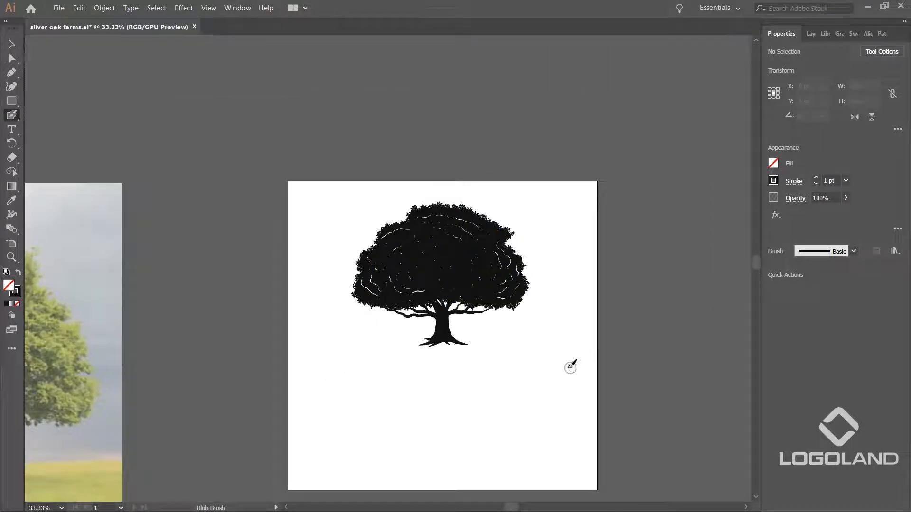
pyautogui.scroll(1, 522, 356)
pyautogui.scroll(1, 515, 355)
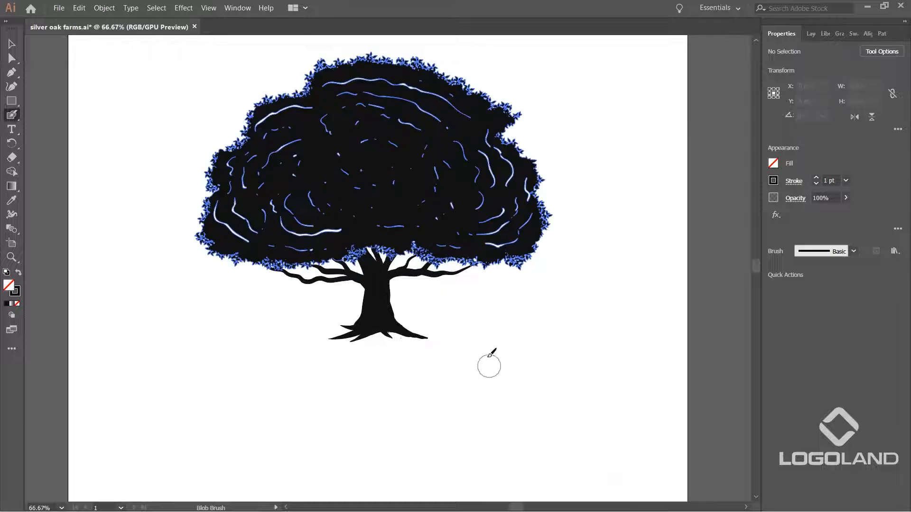
pyautogui.scroll(1, 490, 370)
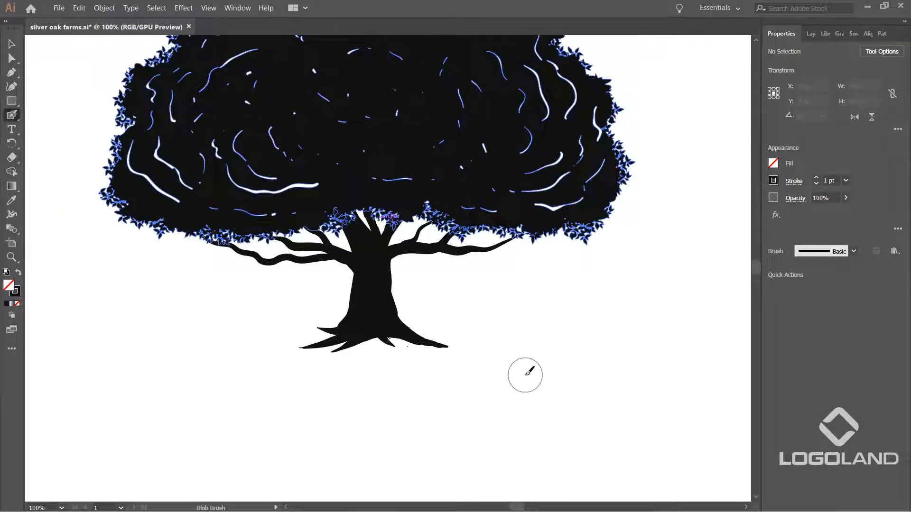
pyautogui.scroll(-1, 427, 234)
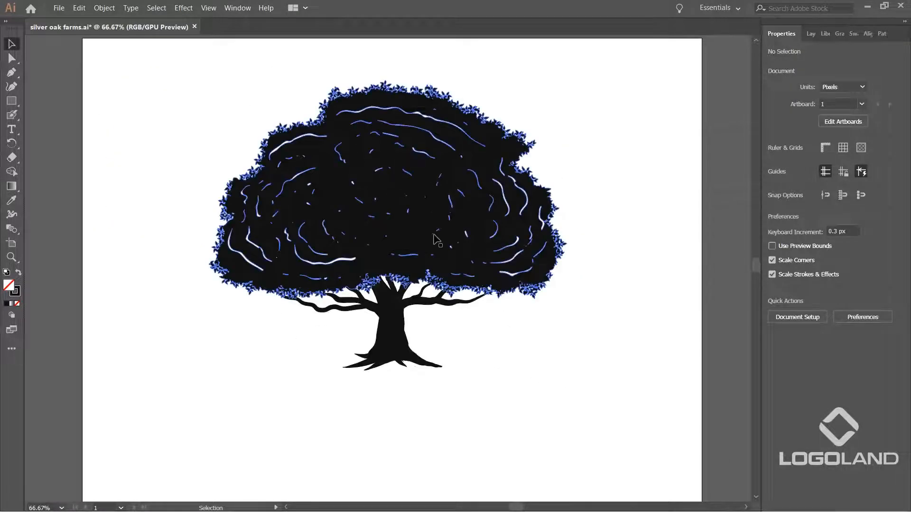
pyautogui.scroll(-2, 432, 241)
pyautogui.click(432, 241)
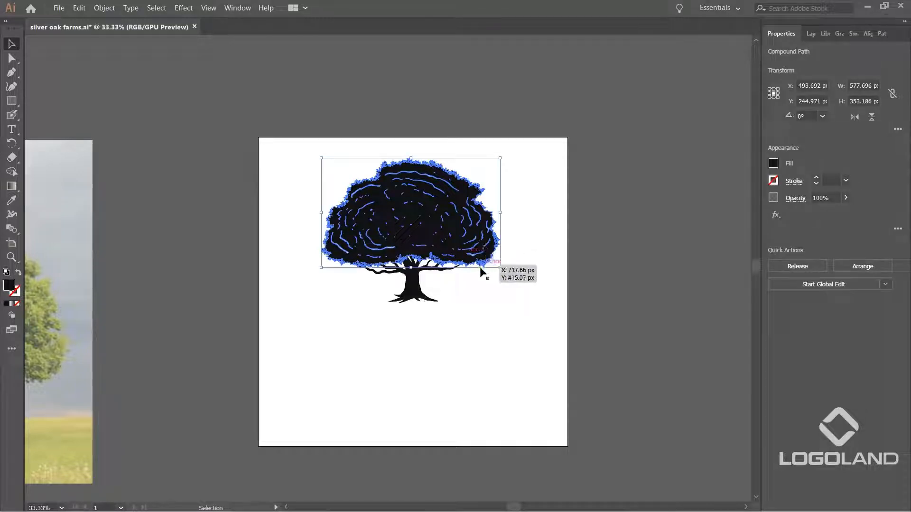
# Step: Hide the tree canopy and unite all the trunk and branch shapes into one shape
pyautogui.press('Delete')
pyautogui.scroll(2, 450, 265)
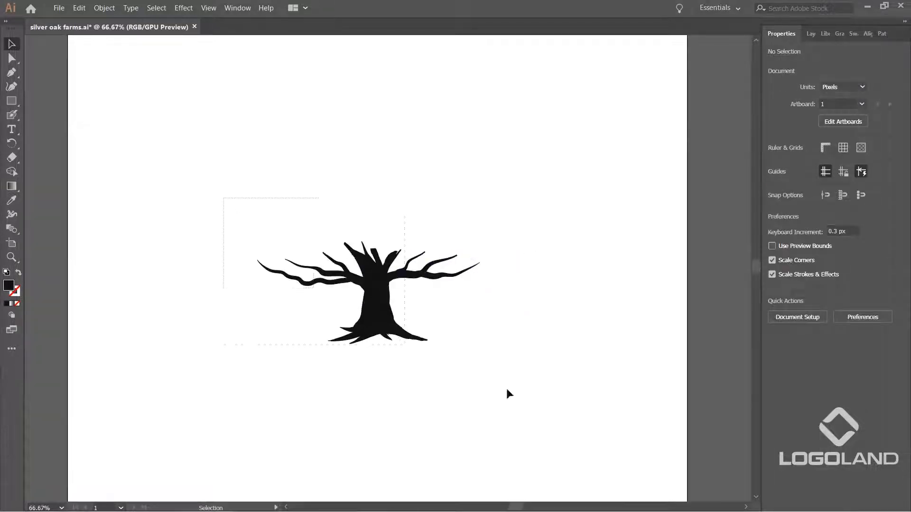
pyautogui.hotkey('ctrl', 'a')
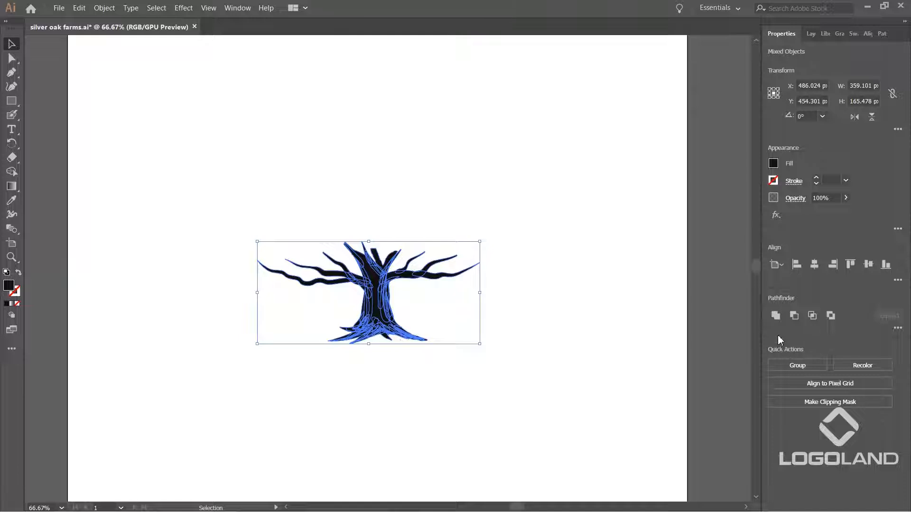
pyautogui.click(776, 315)
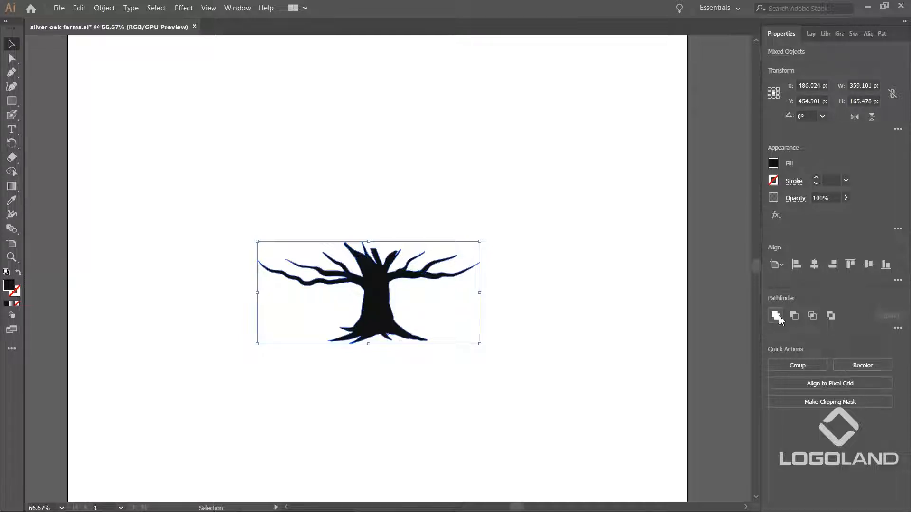
pyautogui.click(584, 328)
# Step: Show the hidden canopy above the trunk again and clear the selection
pyautogui.hotkey('ctrl', 'alt', '3')
pyautogui.click(584, 327)
pyautogui.scroll(1, 470, 323)
pyautogui.moveTo(425, 315); pyautogui.dragTo(521, 365)
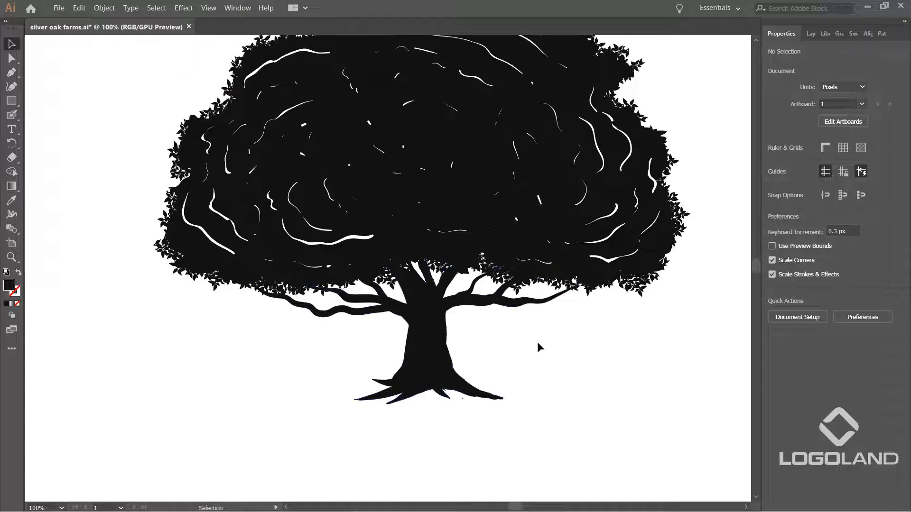
# Step: Change the canopy's fill from black to the dark olive green 3E492C
pyautogui.scroll(-2, 537, 342)
pyautogui.moveTo(594, 332); pyautogui.dragTo(512, 355)
pyautogui.click(417, 233)
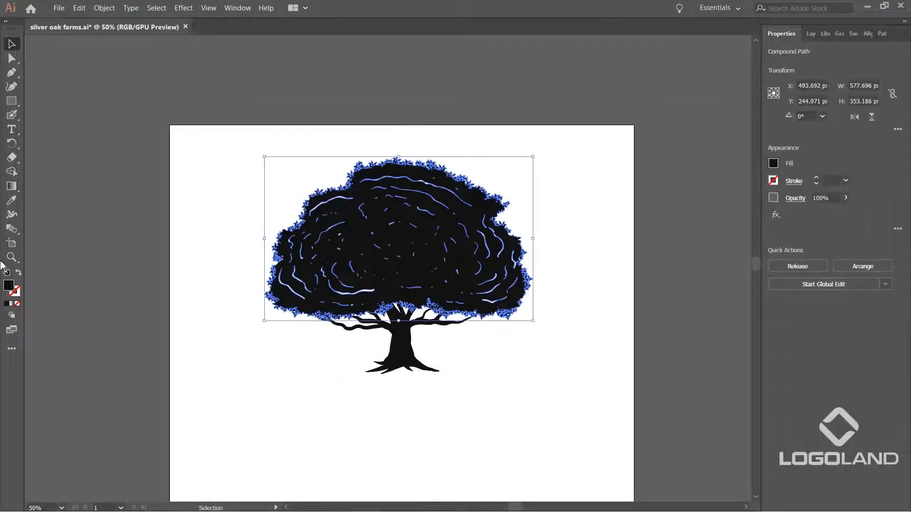
pyautogui.doubleClick(9, 287)
pyautogui.click(741, 258)
pyautogui.moveTo(741, 269); pyautogui.dragTo(741, 273)
pyautogui.moveTo(640, 252)
pyautogui.mouseDown()
pyautogui.moveTo(598, 258)
pyautogui.moveTo(637, 268)
pyautogui.mouseUp()
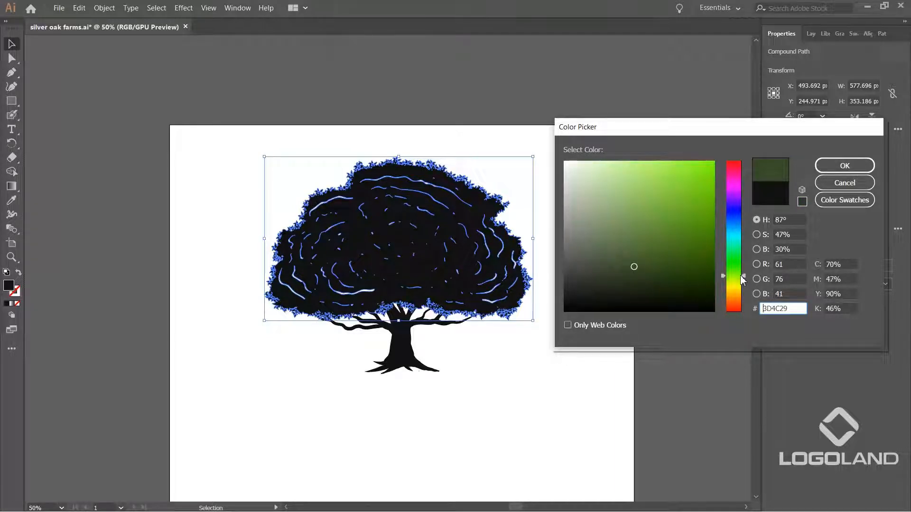
pyautogui.moveTo(643, 258); pyautogui.dragTo(624, 268)
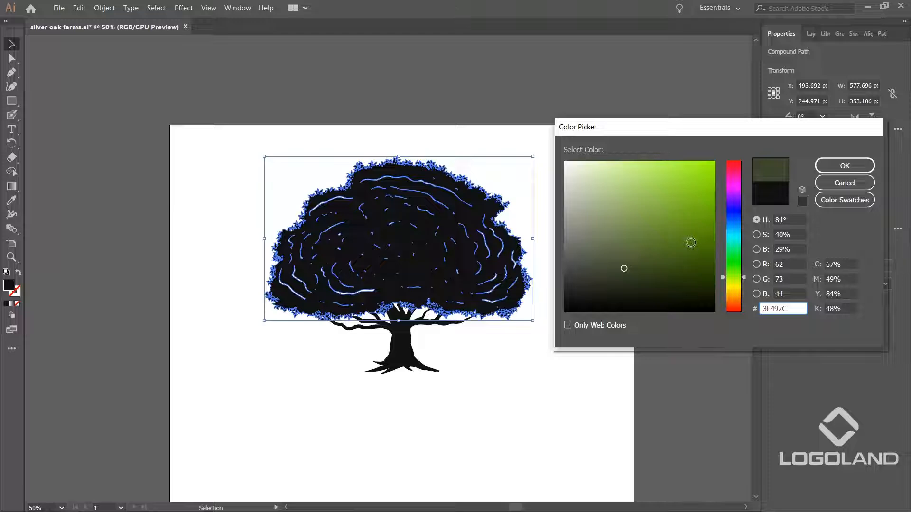
pyautogui.click(837, 172)
pyautogui.click(525, 133)
# Step: Darken the canopy's fill to the deep olive green 2D3322
pyautogui.scroll(2, 504, 230)
pyautogui.click(314, 256)
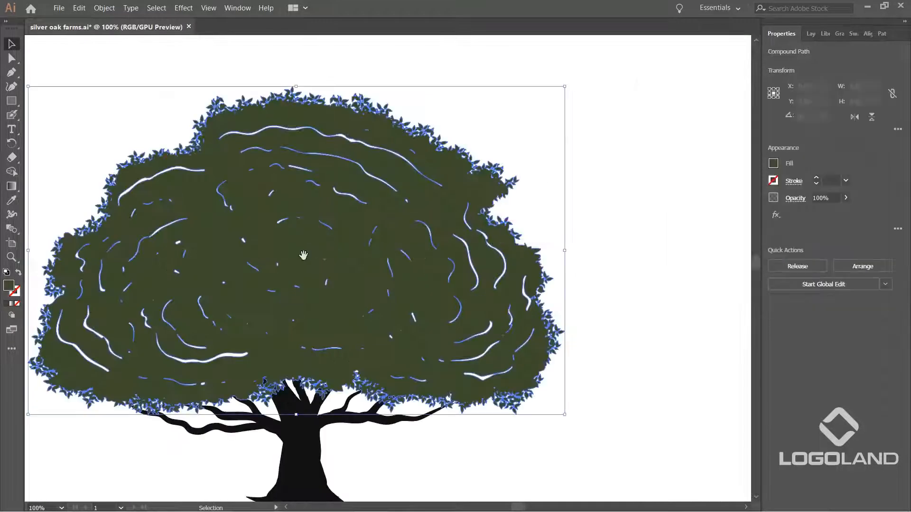
pyautogui.moveTo(304, 256); pyautogui.dragTo(403, 203)
pyautogui.doubleClick(6, 287)
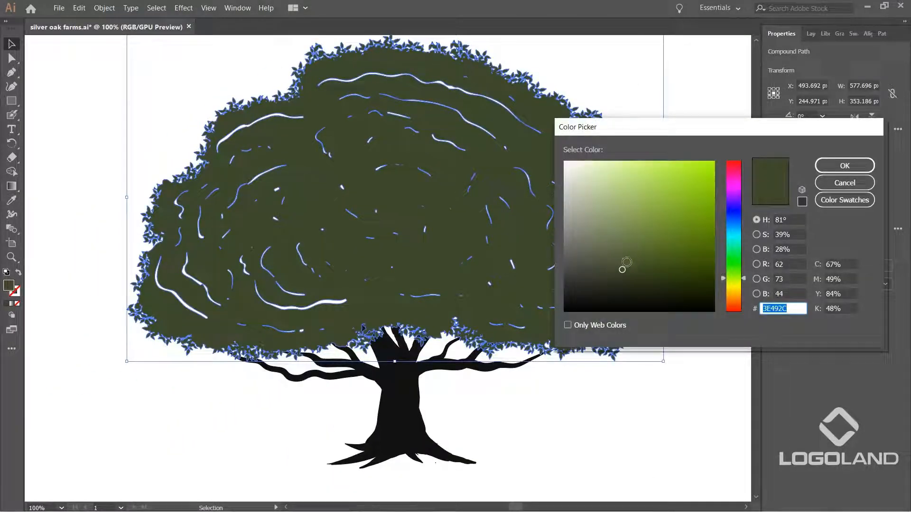
pyautogui.moveTo(627, 262); pyautogui.dragTo(620, 278)
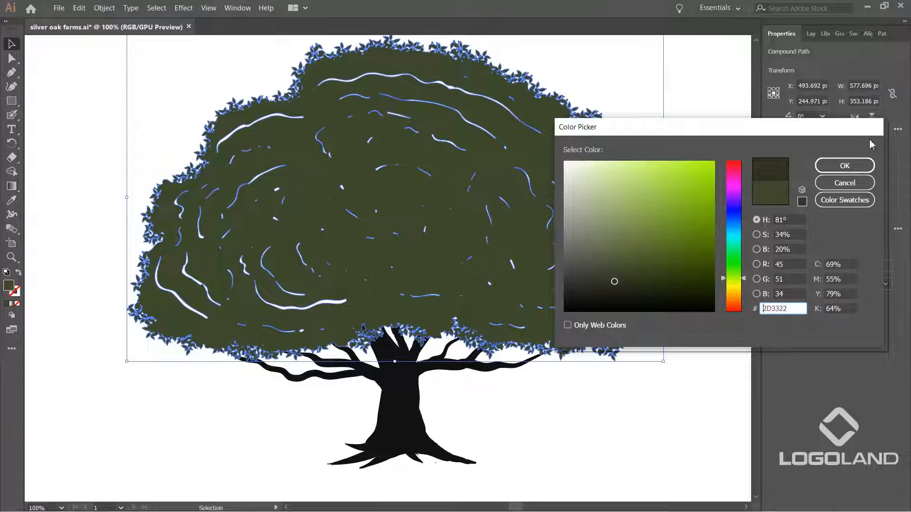
pyautogui.click(844, 165)
pyautogui.scroll(-2, 596, 84)
pyautogui.click(637, 274)
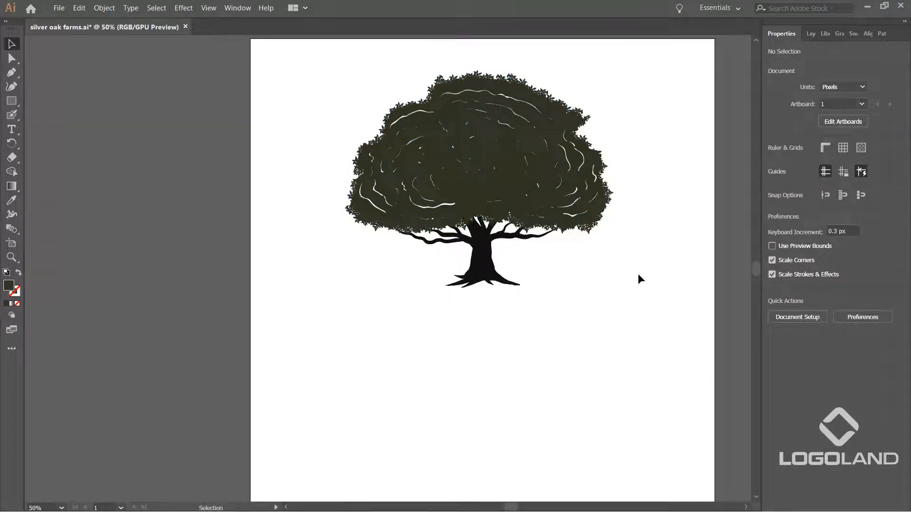
# Step: Match the fill of the trunk and branches to the canopy's colour with the Eyedropper
pyautogui.scroll(2, 528, 272)
pyautogui.click(431, 301)
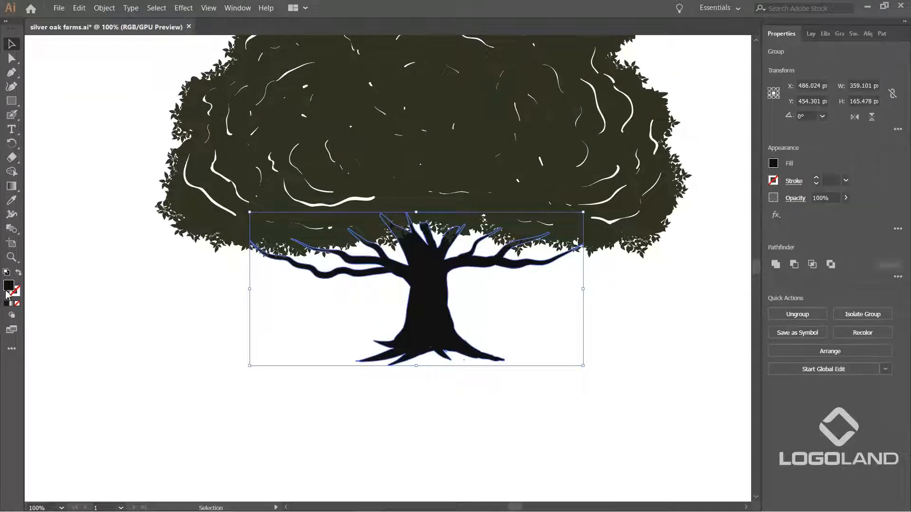
pyautogui.doubleClick(9, 286)
pyautogui.moveTo(740, 283)
pyautogui.mouseDown()
pyautogui.moveTo(739, 274)
pyautogui.moveTo(744, 292)
pyautogui.mouseUp()
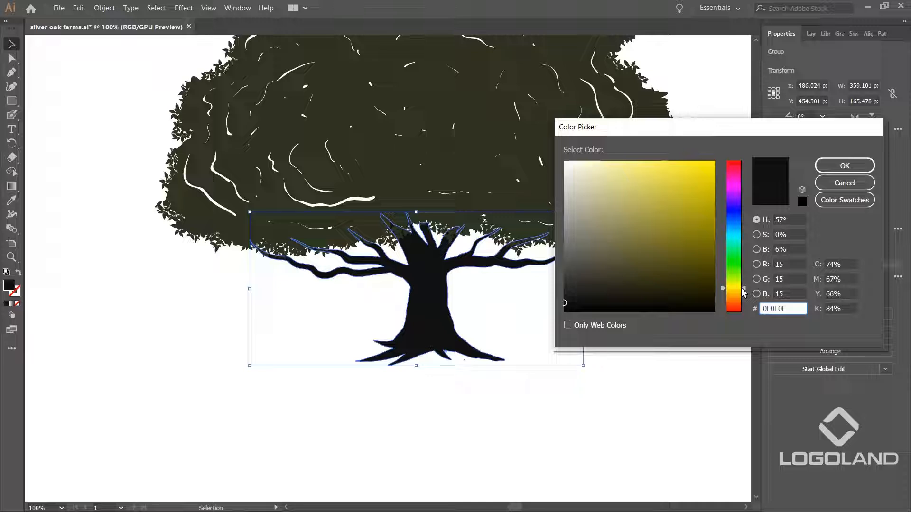
pyautogui.moveTo(742, 290); pyautogui.dragTo(742, 291)
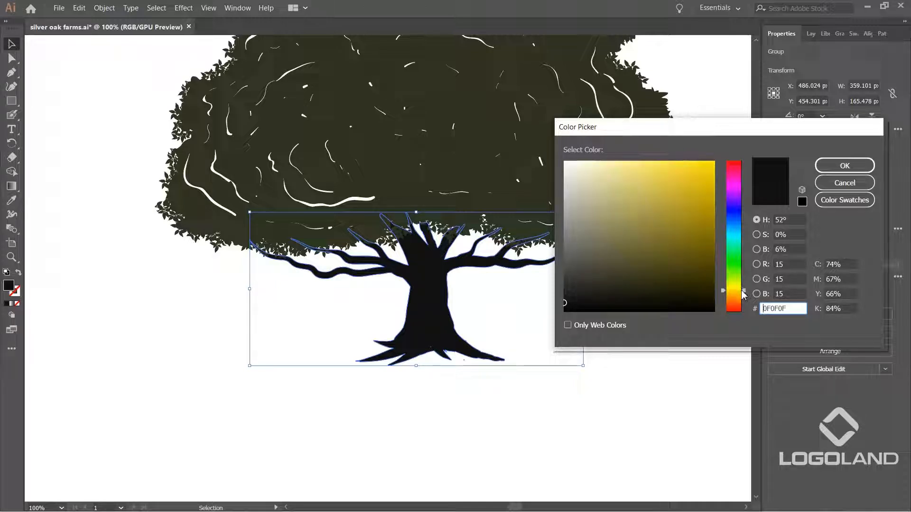
pyautogui.click(844, 166)
pyautogui.press('i')
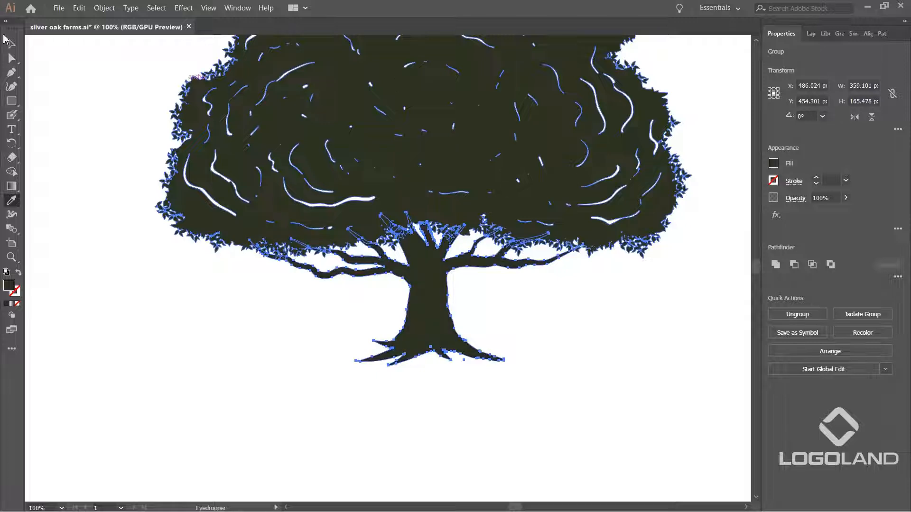
pyautogui.click(10, 44)
pyautogui.click(67, 117)
pyautogui.hotkey('ctrl', '-')
pyautogui.hotkey('ctrl', '-')
pyautogui.hotkey('ctrl', '-')
pyautogui.scroll(5, 511, 276)
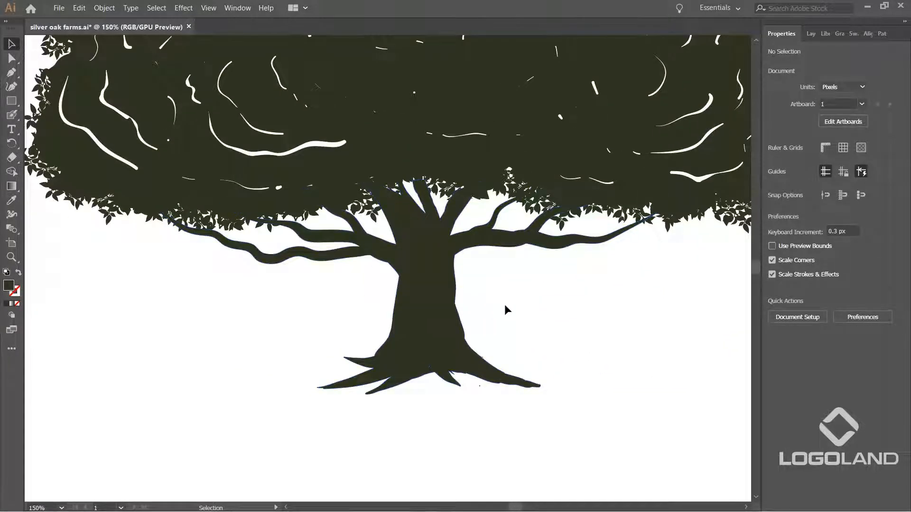
pyautogui.scroll(1, 505, 304)
pyautogui.scroll(-1, 380, 196)
pyautogui.click(402, 235)
pyautogui.hotkey('shift', 'b')
pyautogui.scroll(1, 365, 240)
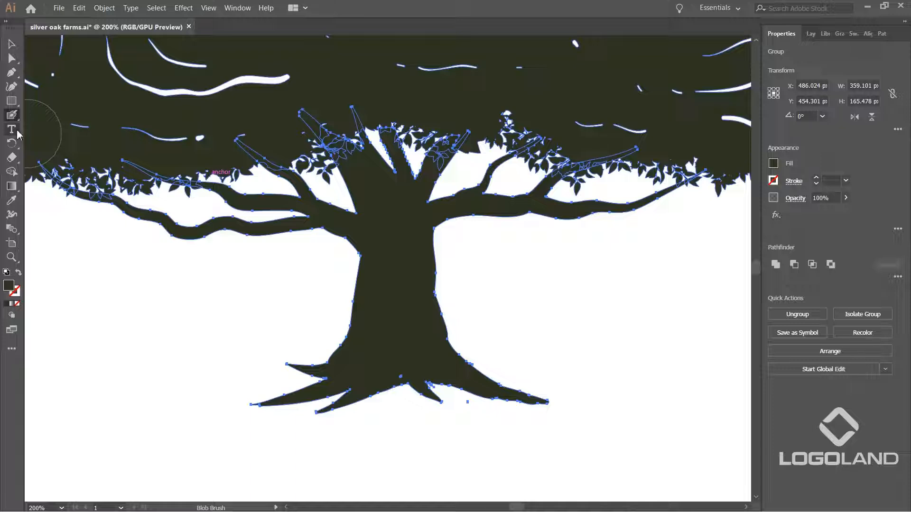
pyautogui.doubleClick(9, 286)
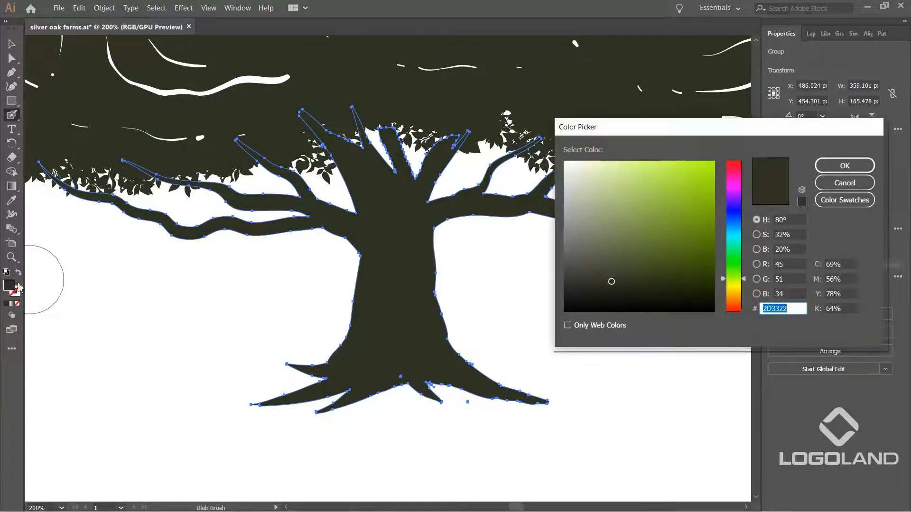
pyautogui.click(605, 262)
pyautogui.click(844, 166)
pyautogui.moveTo(431, 253); pyautogui.dragTo(480, 224)
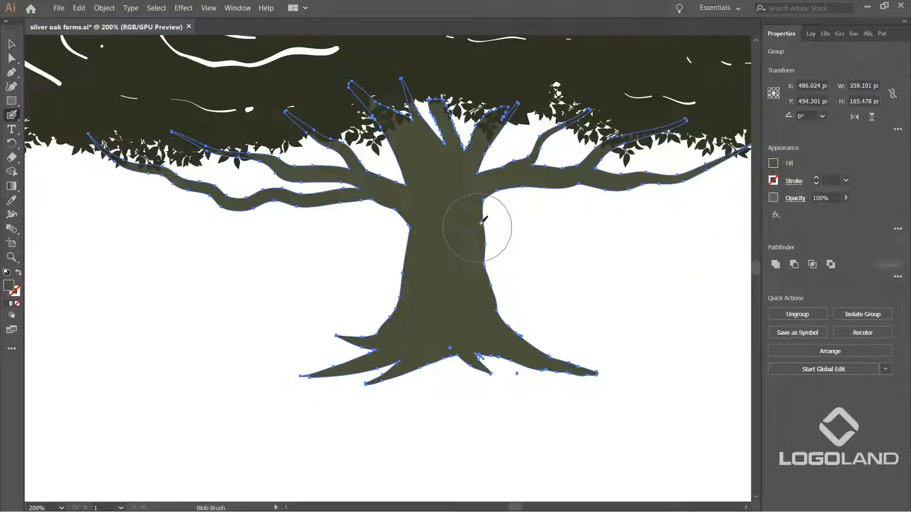
pyautogui.hotkey('ctrl', 'z')
pyautogui.press('v')
pyautogui.click(557, 281)
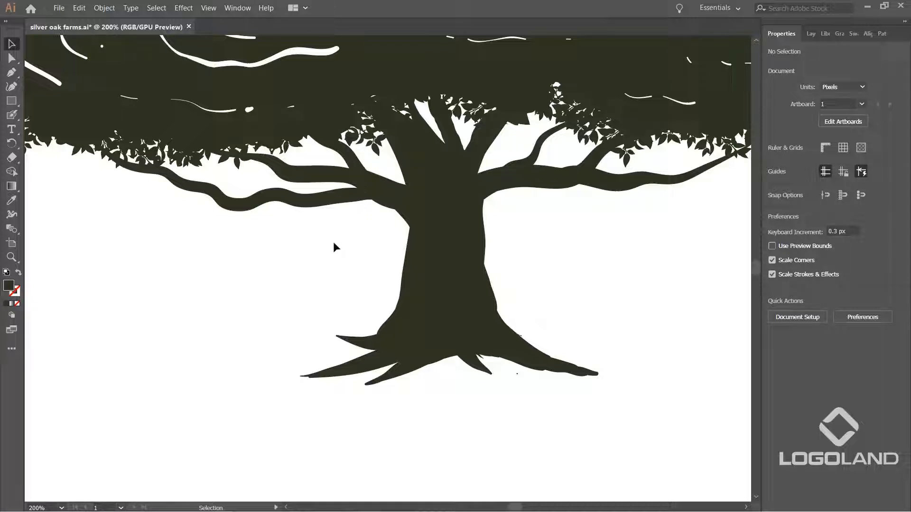
# Step: With nothing selected, set the fill colour to the medium olive green 484F37
pyautogui.doubleClick(9, 285)
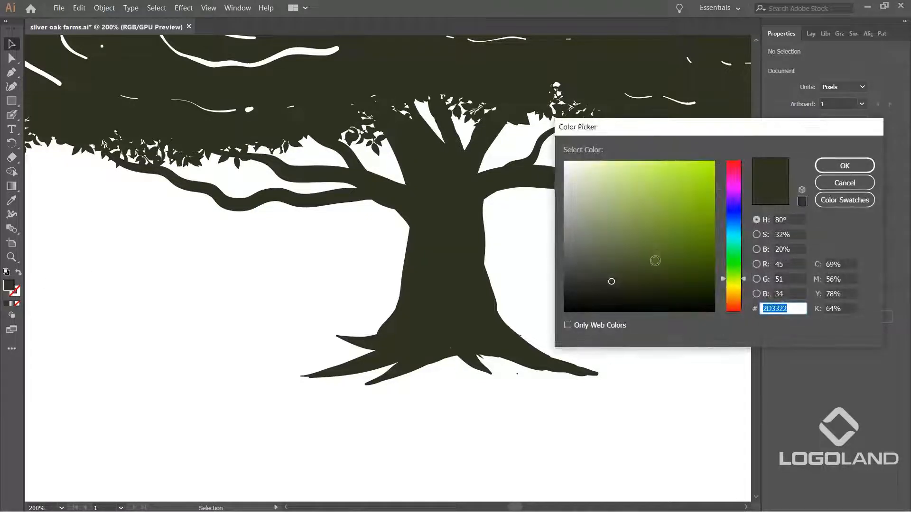
pyautogui.click(609, 265)
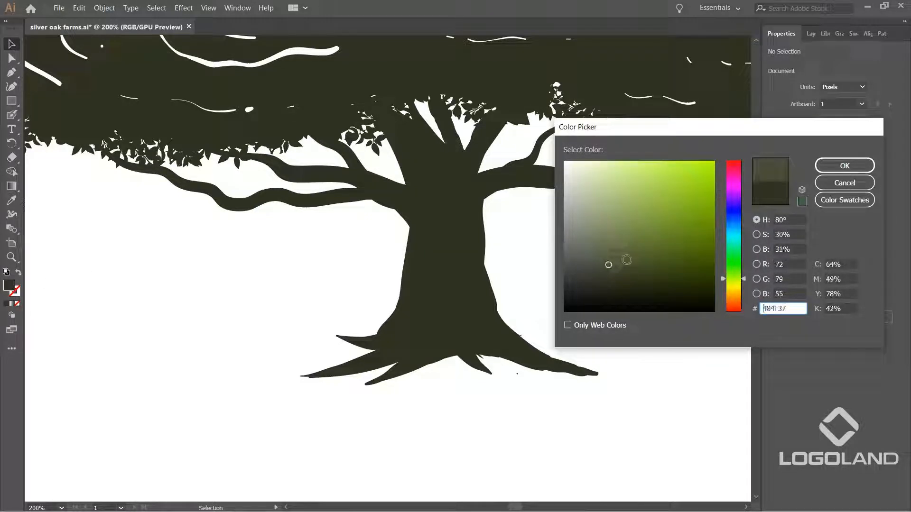
pyautogui.click(845, 168)
# Step: Try a Blob Brush stroke down the right side of the trunk and undo it
pyautogui.scroll(2, 533, 228)
pyautogui.hscroll(2, 533, 228)
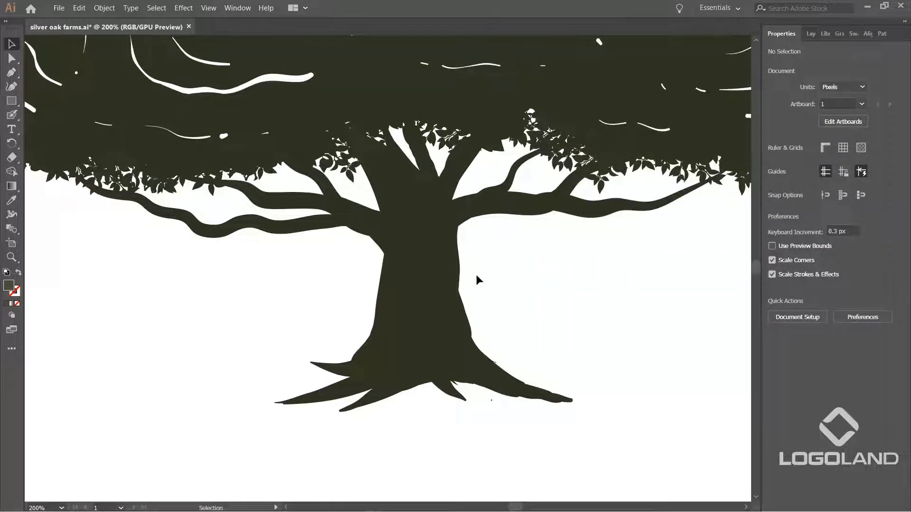
pyautogui.hotkey('ctrl', '=')
pyautogui.scroll(-2, 484, 261)
pyautogui.hscroll(4, 484, 261)
pyautogui.hotkey('shift', 'b')
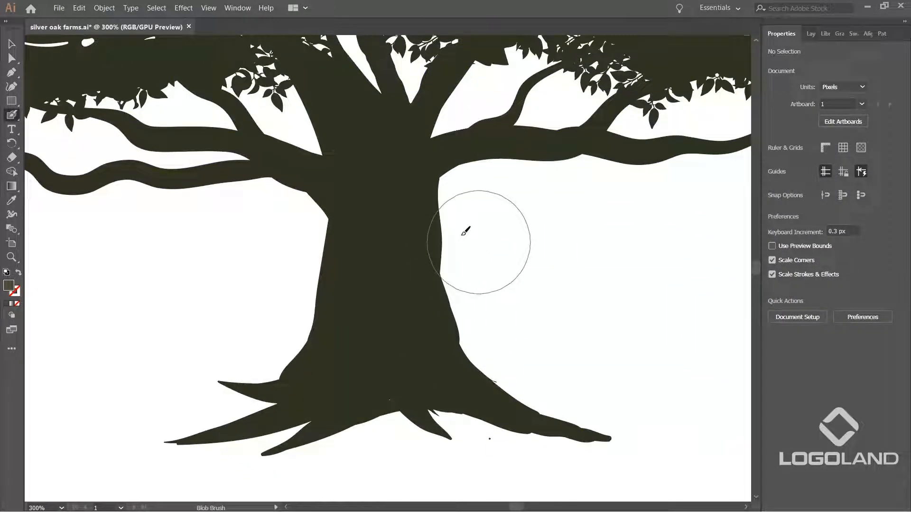
pyautogui.moveTo(417, 177); pyautogui.dragTo(417, 281)
pyautogui.hotkey('ctrl', 'z')
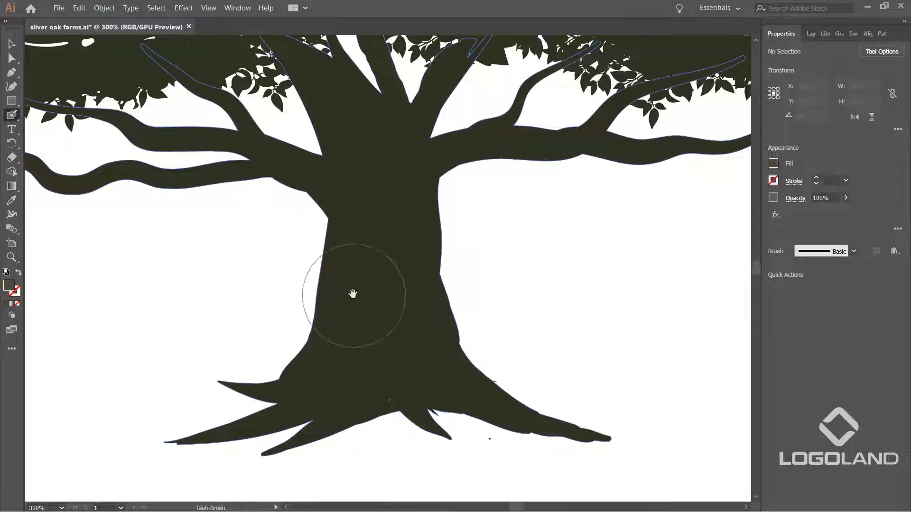
# Step: Choose a lighter olive green fill and make the Blob Brush smaller for highlights on the branches
pyautogui.moveTo(353, 295); pyautogui.dragTo(384, 231)
pyautogui.moveTo(554, 199); pyautogui.dragTo(398, 299)
pyautogui.hotkey('ctrl', '=')
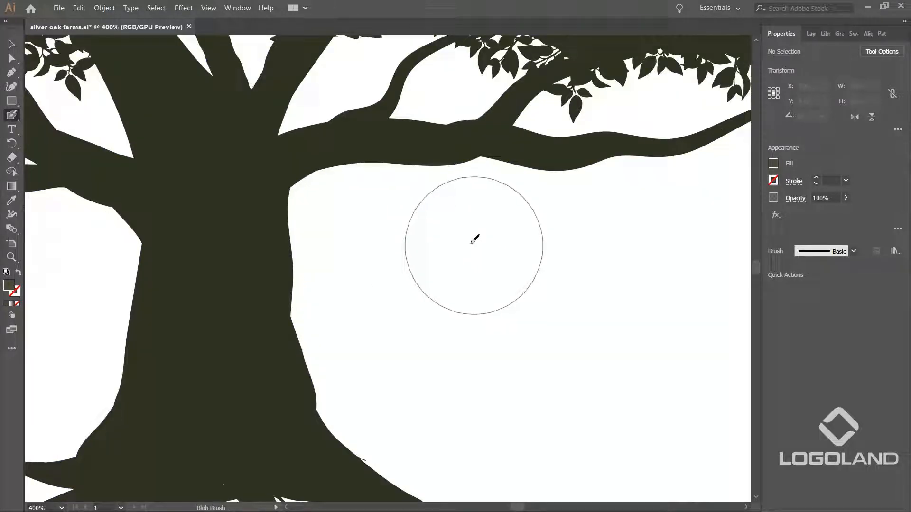
pyautogui.moveTo(339, 188); pyautogui.dragTo(343, 249)
pyautogui.doubleClick(8, 285)
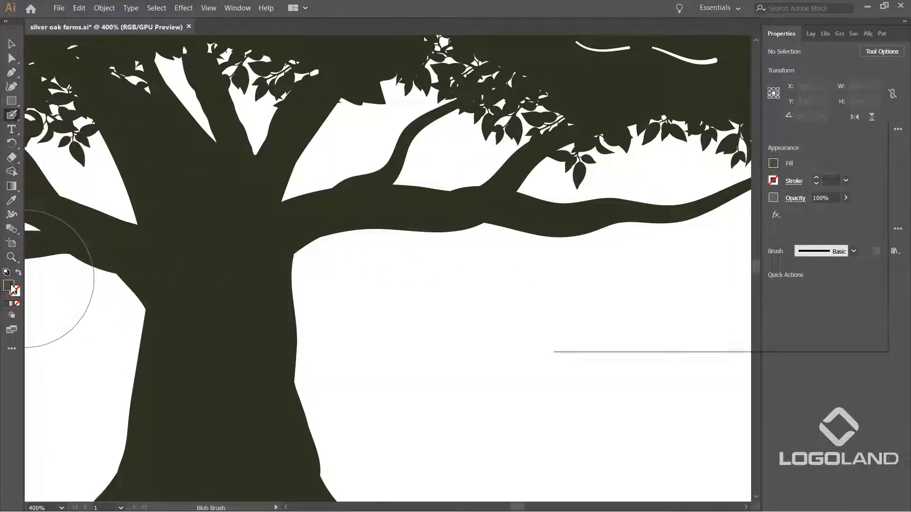
pyautogui.click(607, 250)
pyautogui.click(828, 165)
pyautogui.moveTo(389, 208); pyautogui.dragTo(387, 263)
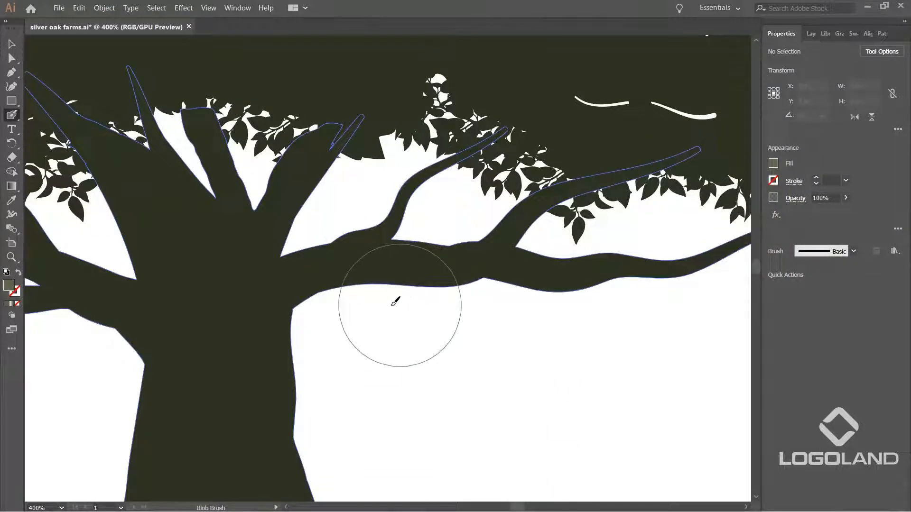
pyautogui.press('[')
pyautogui.press('[')
pyautogui.press('[')
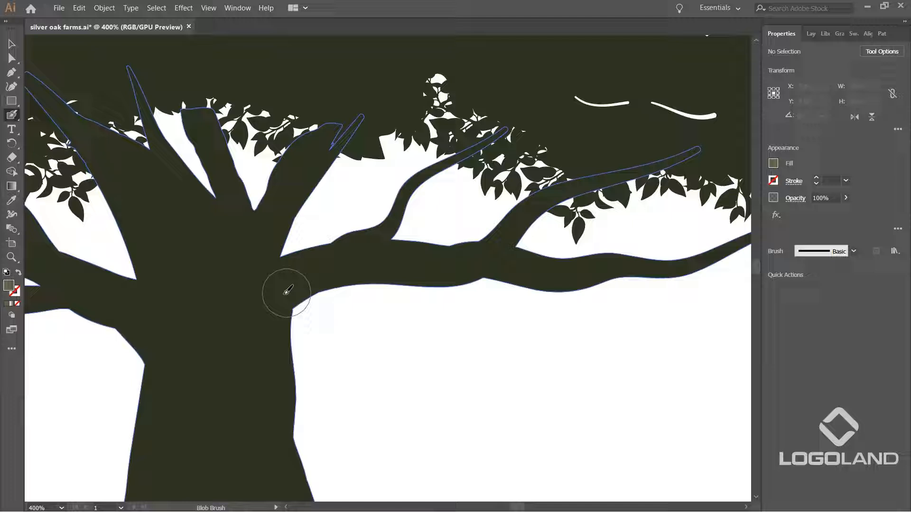
# Step: Paint two curved highlight strokes along the lower edge of the tree's large right branch
pyautogui.hotkey('ctrl', 'z')
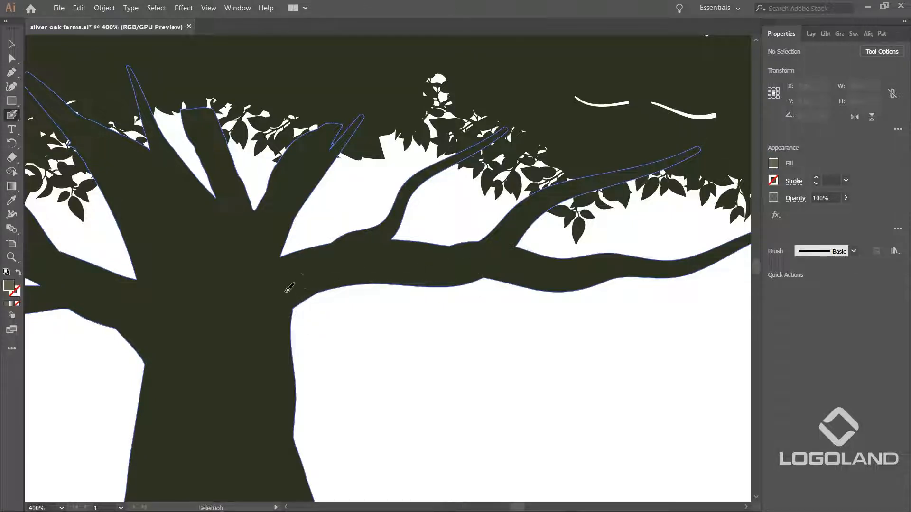
pyautogui.moveTo(397, 273)
pyautogui.mouseDown()
pyautogui.moveTo(454, 279)
pyautogui.moveTo(300, 282)
pyautogui.mouseUp()
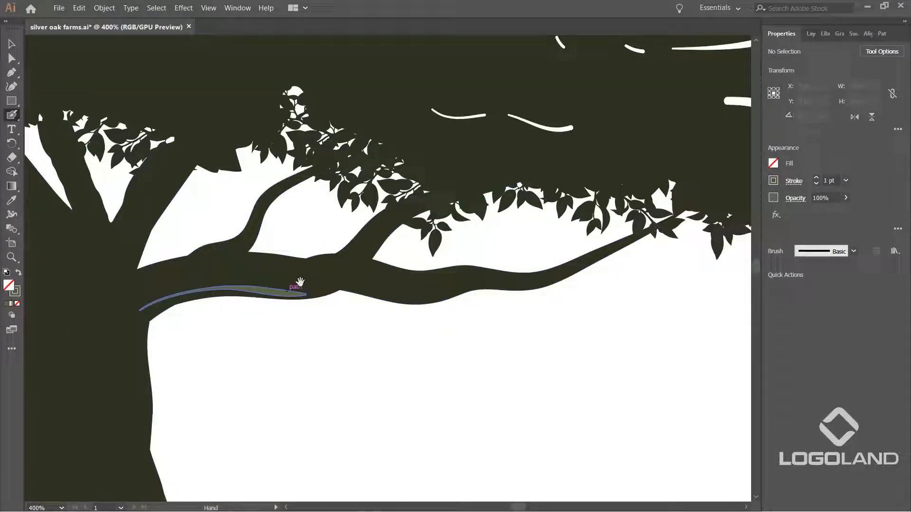
pyautogui.moveTo(496, 283); pyautogui.dragTo(546, 271)
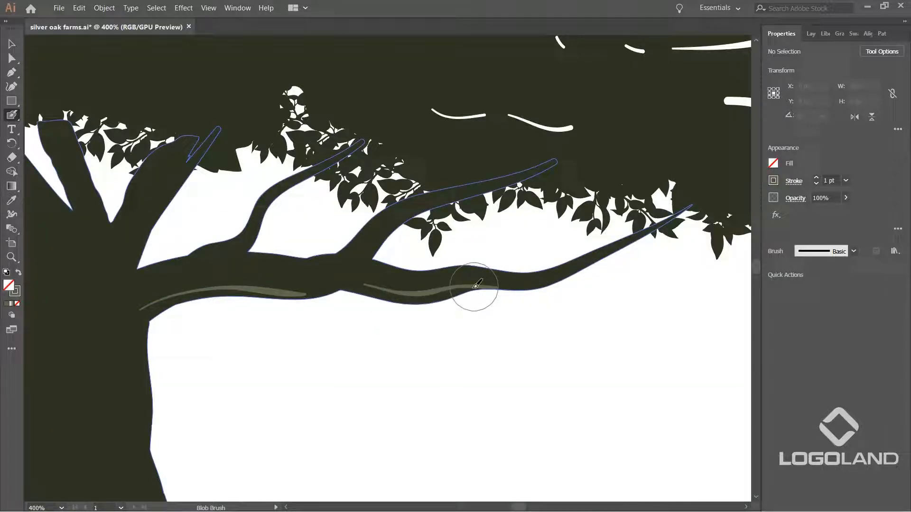
# Step: Paint highlights on the branch forking upward and a broken row of strokes along the tapering end of the right branch
pyautogui.scroll(4, 471, 291)
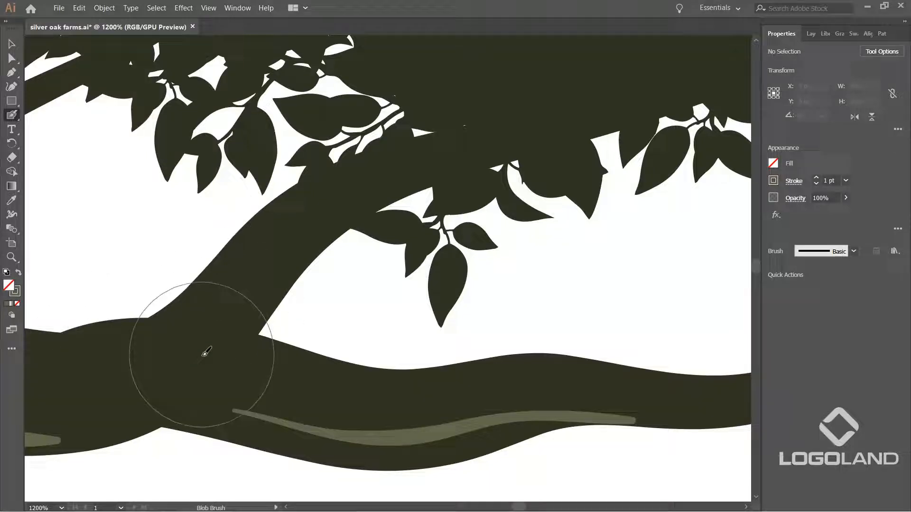
pyautogui.moveTo(177, 322); pyautogui.dragTo(356, 185)
pyautogui.moveTo(511, 295); pyautogui.dragTo(195, 222)
pyautogui.moveTo(401, 331); pyautogui.dragTo(590, 271)
pyautogui.moveTo(621, 255); pyautogui.dragTo(646, 243)
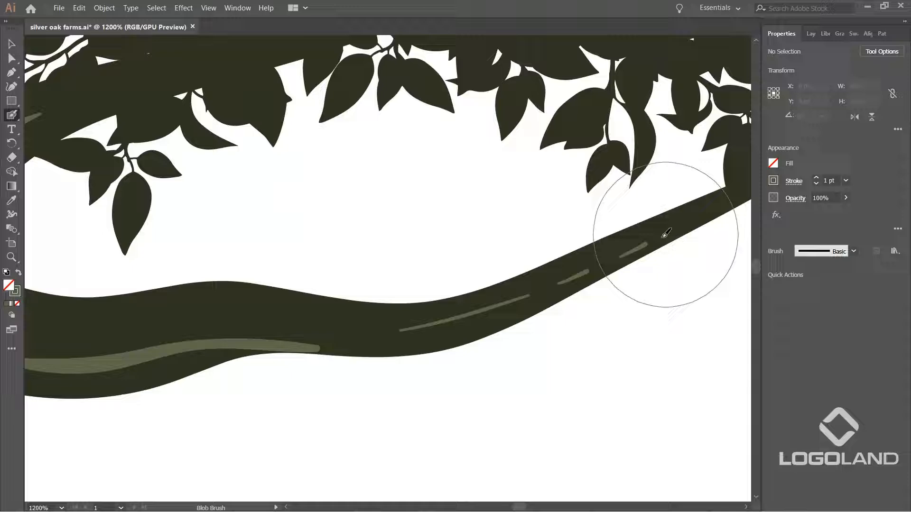
# Step: Paint curved highlight strokes along the lower left branch and the branch above it
pyautogui.scroll(-6, 591, 352)
pyautogui.moveTo(488, 436); pyautogui.dragTo(564, 339)
pyautogui.scroll(2, 548, 216)
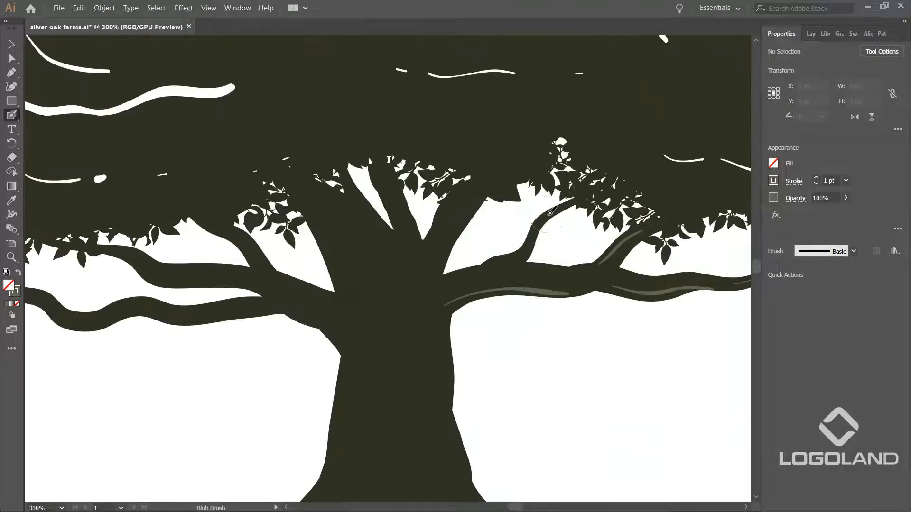
pyautogui.hotkey('ctrl', '=')
pyautogui.moveTo(72, 292)
pyautogui.mouseDown()
pyautogui.moveTo(394, 250)
pyautogui.moveTo(515, 278)
pyautogui.mouseUp()
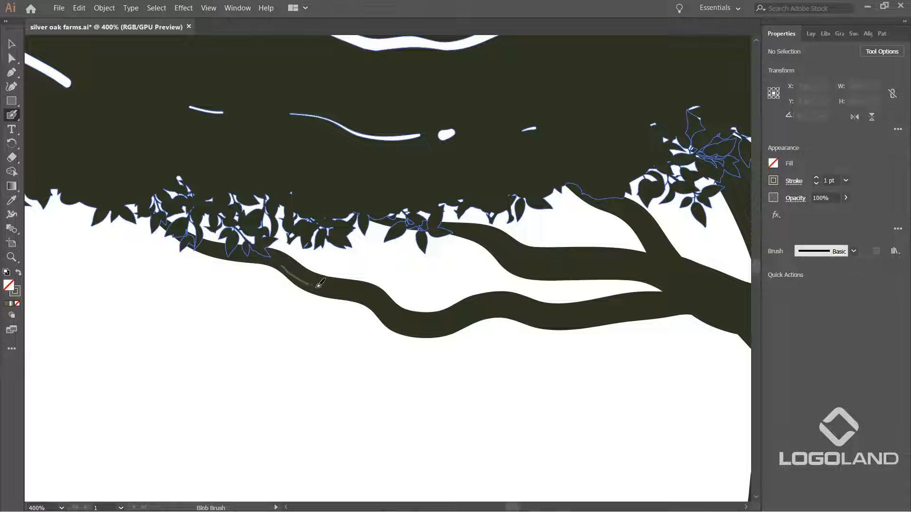
pyautogui.moveTo(434, 324); pyautogui.dragTo(436, 324)
pyautogui.moveTo(535, 315); pyautogui.dragTo(371, 306)
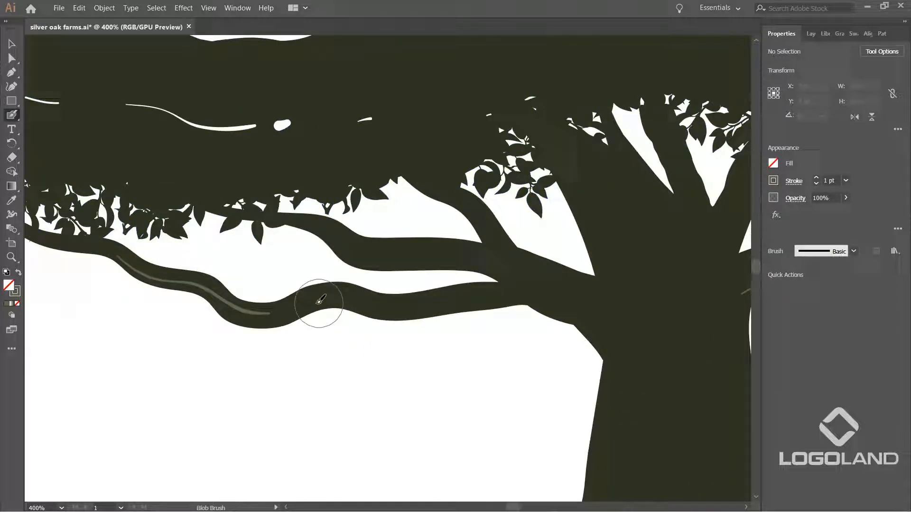
pyautogui.moveTo(498, 296); pyautogui.dragTo(385, 303)
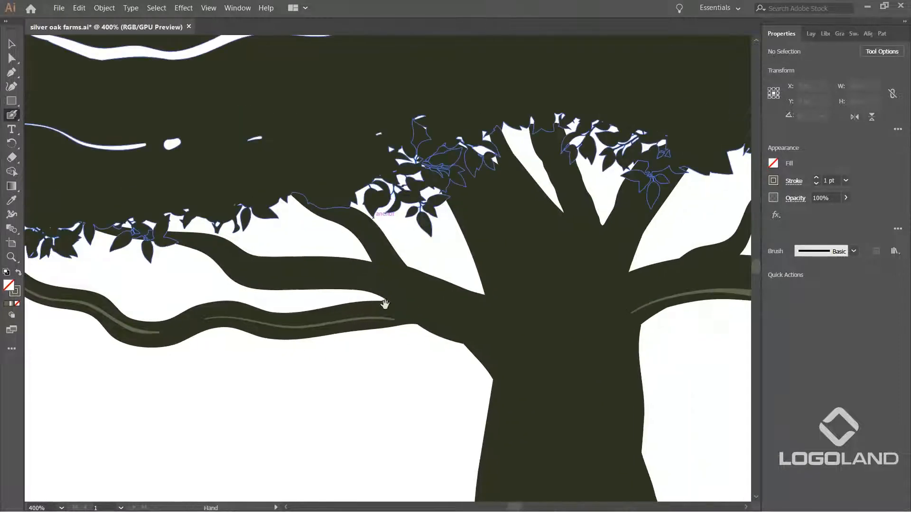
pyautogui.moveTo(212, 248); pyautogui.dragTo(259, 267)
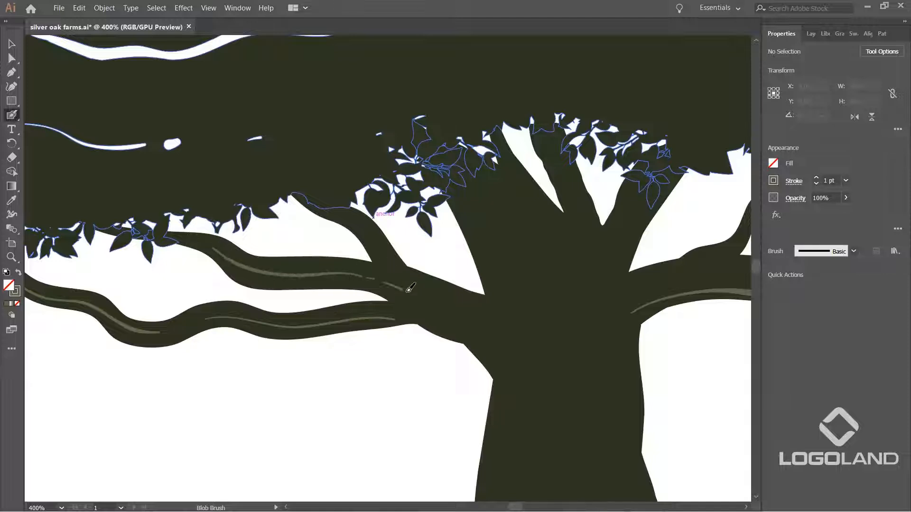
# Step: Paint a long highlight down the left edge of the trunk towards the roots
pyautogui.moveTo(507, 340); pyautogui.dragTo(387, 203)
pyautogui.moveTo(238, 380); pyautogui.dragTo(271, 340)
pyautogui.moveTo(415, 201); pyautogui.dragTo(361, 303)
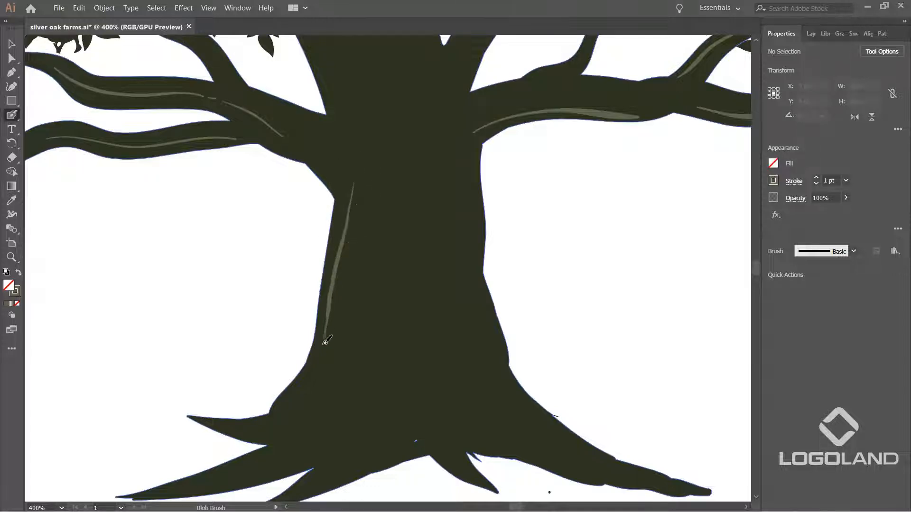
pyautogui.moveTo(375, 308); pyautogui.dragTo(312, 255)
pyautogui.moveTo(315, 184); pyautogui.dragTo(329, 154)
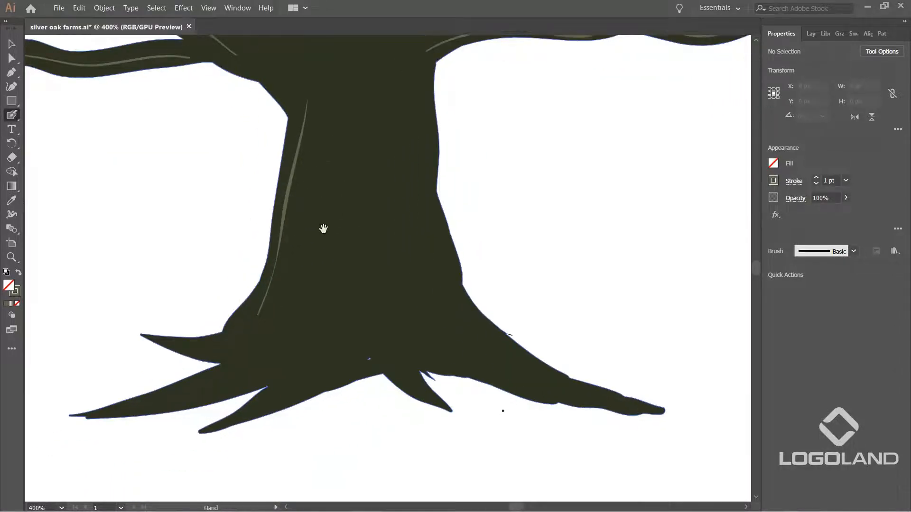
pyautogui.moveTo(342, 231)
pyautogui.mouseDown()
pyautogui.moveTo(318, 253)
pyautogui.moveTo(351, 220)
pyautogui.moveTo(312, 299)
pyautogui.mouseUp()
# Step: Paint highlights along the front-left root, the right root and the right edge of the trunk
pyautogui.moveTo(293, 357); pyautogui.dragTo(281, 370)
pyautogui.moveTo(344, 295); pyautogui.dragTo(358, 284)
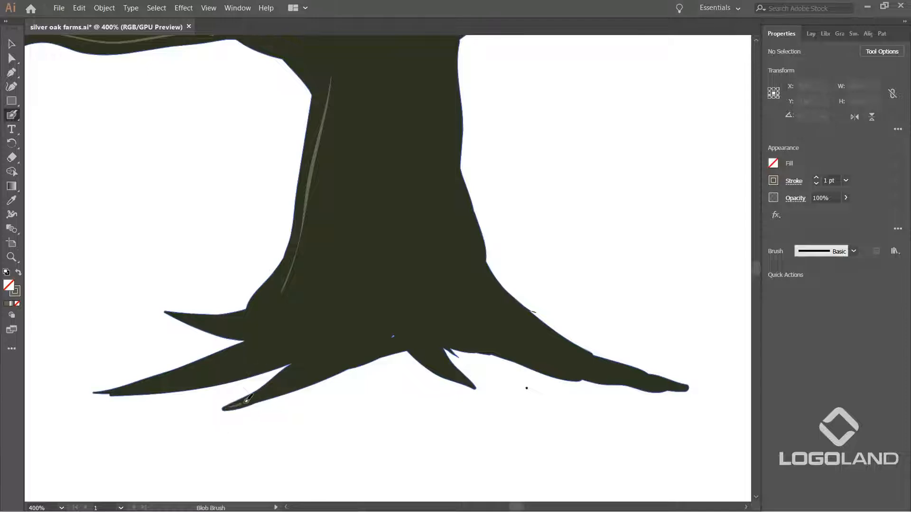
pyautogui.moveTo(469, 309); pyautogui.dragTo(299, 302)
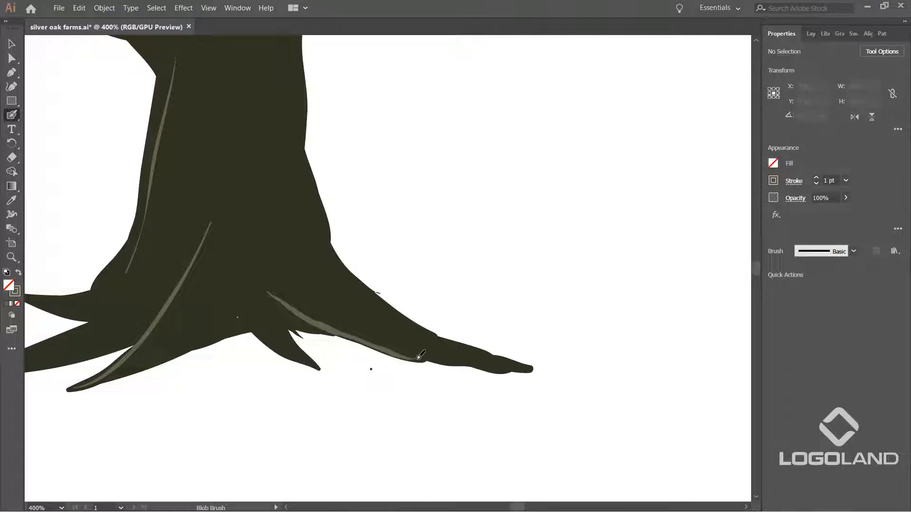
pyautogui.moveTo(281, 273); pyautogui.dragTo(315, 311)
pyautogui.moveTo(348, 247); pyautogui.dragTo(370, 294)
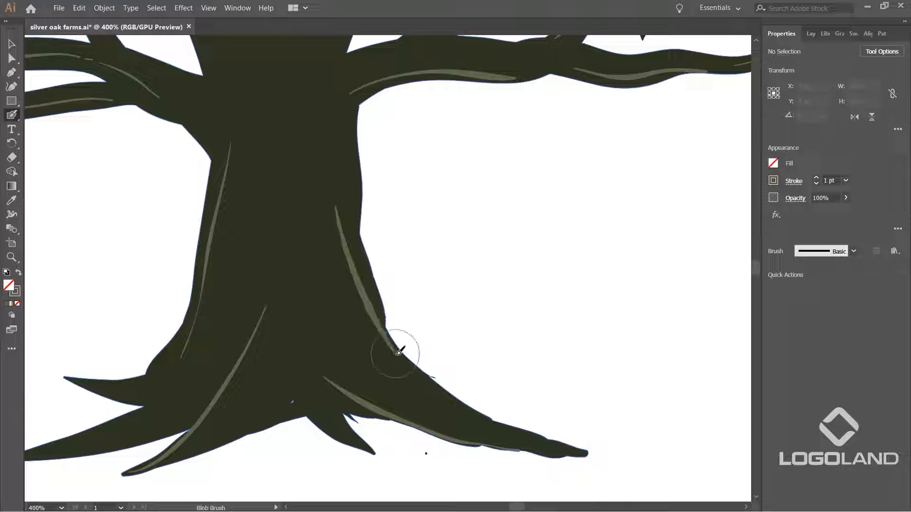
# Step: Paint vertical highlights down the middle of the trunk and up into its right-hand fork
pyautogui.moveTo(304, 199); pyautogui.dragTo(323, 289)
pyautogui.moveTo(279, 206); pyautogui.dragTo(263, 371)
pyautogui.moveTo(292, 113); pyautogui.dragTo(283, 255)
pyautogui.moveTo(308, 308); pyautogui.dragTo(357, 131)
pyautogui.moveTo(360, 304); pyautogui.dragTo(365, 396)
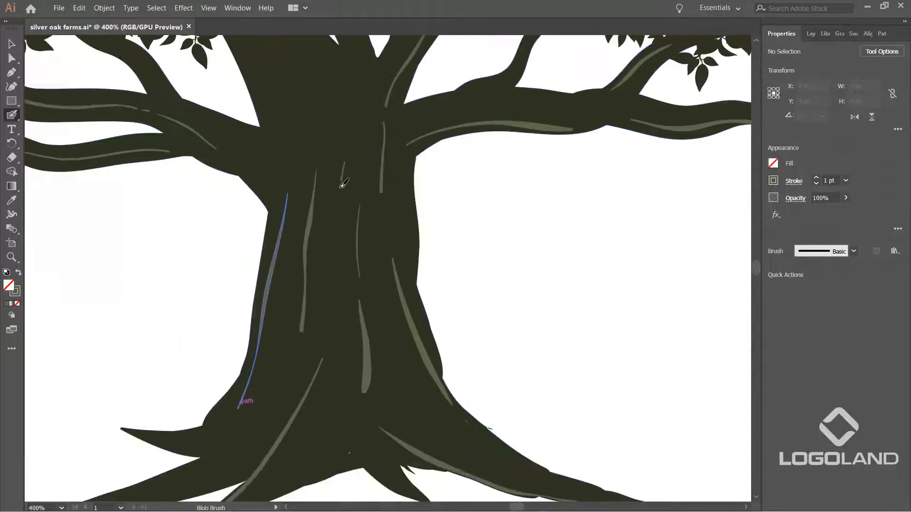
# Step: Paint long highlights flowing from the trunk's centre into the left roots, with short strokes on the root tips
pyautogui.moveTo(345, 165); pyautogui.dragTo(293, 453)
pyautogui.moveTo(294, 341); pyautogui.dragTo(340, 229)
pyautogui.moveTo(325, 221); pyautogui.dragTo(249, 362)
pyautogui.moveTo(296, 289); pyautogui.dragTo(273, 319)
pyautogui.moveTo(273, 420); pyautogui.dragTo(209, 411)
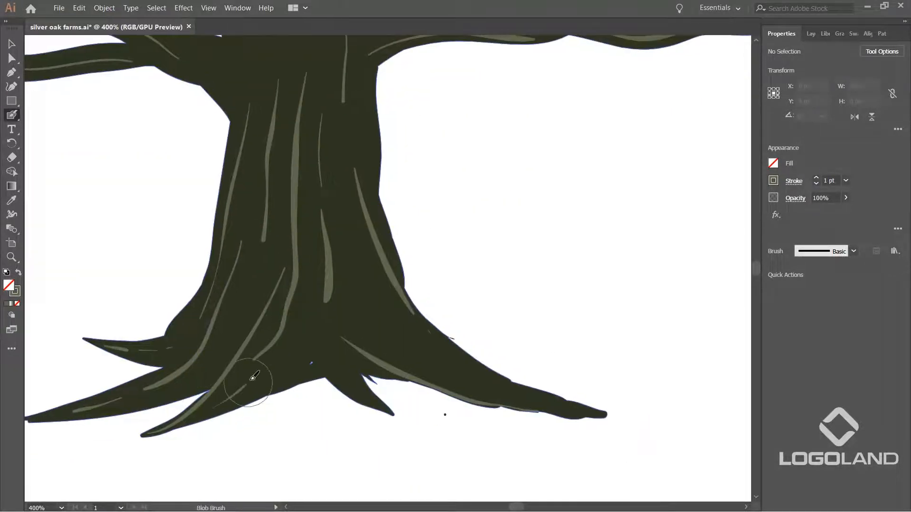
# Step: Add finer highlight strokes between the existing ones on the trunk
pyautogui.moveTo(247, 223); pyautogui.dragTo(261, 358)
pyautogui.moveTo(238, 199); pyautogui.dragTo(246, 337)
pyautogui.moveTo(196, 180); pyautogui.dragTo(240, 259)
pyautogui.moveTo(312, 173); pyautogui.dragTo(328, 255)
pyautogui.moveTo(382, 426)
pyautogui.mouseDown()
pyautogui.moveTo(390, 183)
pyautogui.moveTo(402, 185)
pyautogui.mouseUp()
pyautogui.hotkey('ctrl', '+')
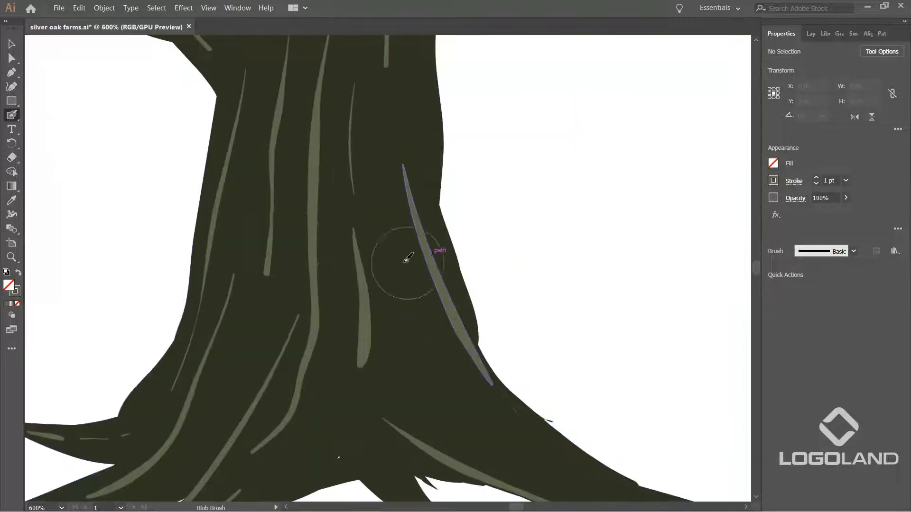
pyautogui.moveTo(351, 237); pyautogui.dragTo(404, 260)
pyautogui.moveTo(327, 109); pyautogui.dragTo(291, 340)
# Step: Paint short broken highlights on the lower right of the trunk and along the right root
pyautogui.moveTo(356, 137); pyautogui.dragTo(337, 226)
pyautogui.moveTo(448, 322); pyautogui.dragTo(275, 248)
pyautogui.moveTo(267, 151); pyautogui.dragTo(328, 330)
pyautogui.moveTo(337, 341); pyautogui.dragTo(365, 359)
pyautogui.moveTo(427, 333); pyautogui.dragTo(369, 292)
pyautogui.moveTo(457, 419); pyautogui.dragTo(547, 436)
# Step: Paint highlights at the top of the trunk where the side branches join it
pyautogui.moveTo(361, 118); pyautogui.dragTo(380, 427)
pyautogui.moveTo(167, 280); pyautogui.dragTo(200, 319)
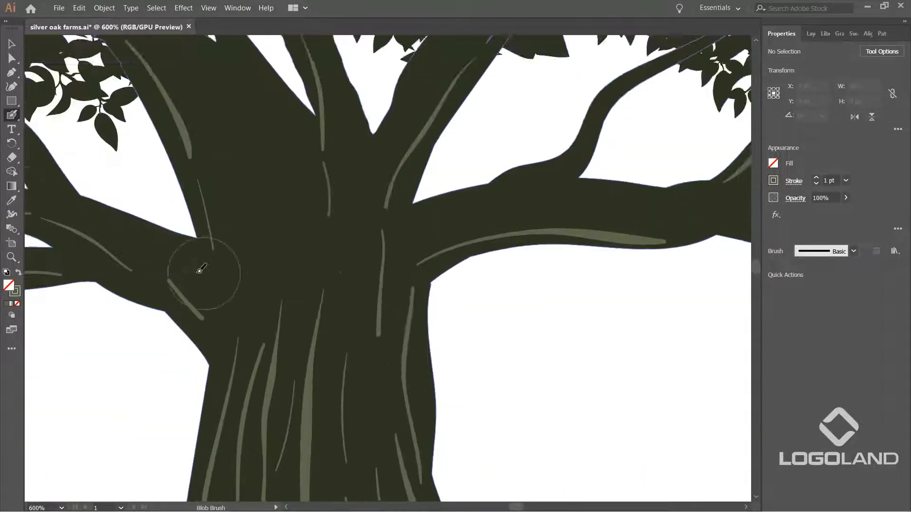
pyautogui.moveTo(427, 228); pyautogui.dragTo(327, 237)
# Step: Choose a lighter olive green than the existing highlight colour for a second set of Blob Brush strokes
pyautogui.scroll(-6, 449, 161)
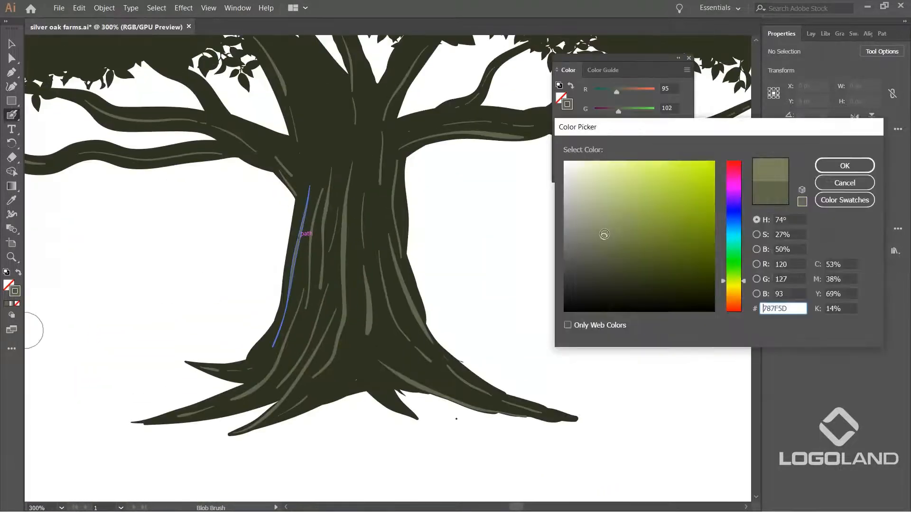
pyautogui.press('Return')
pyautogui.hotkey('ctrl', '-')
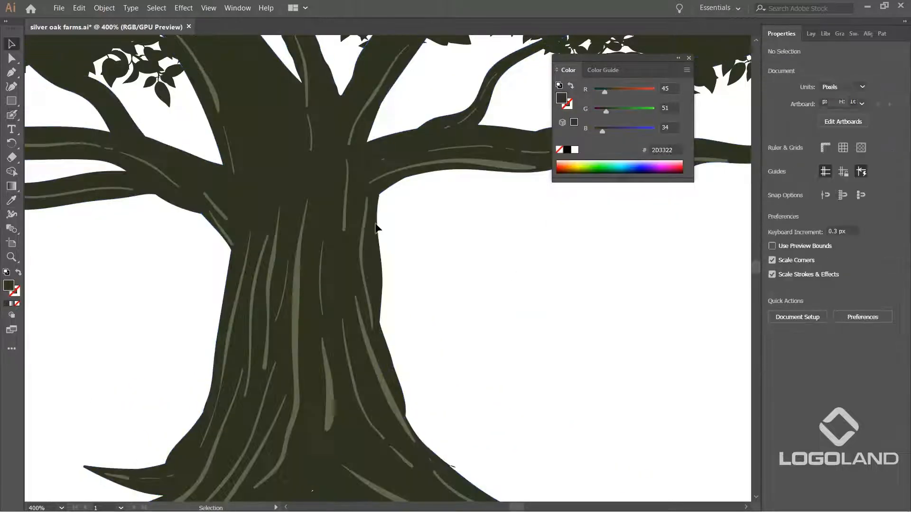
pyautogui.click(242, 293)
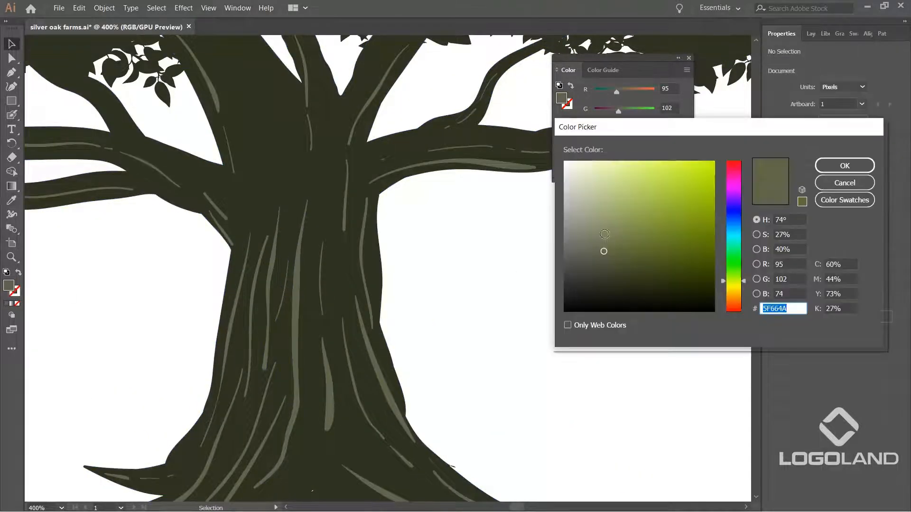
pyautogui.moveTo(603, 250); pyautogui.dragTo(608, 228)
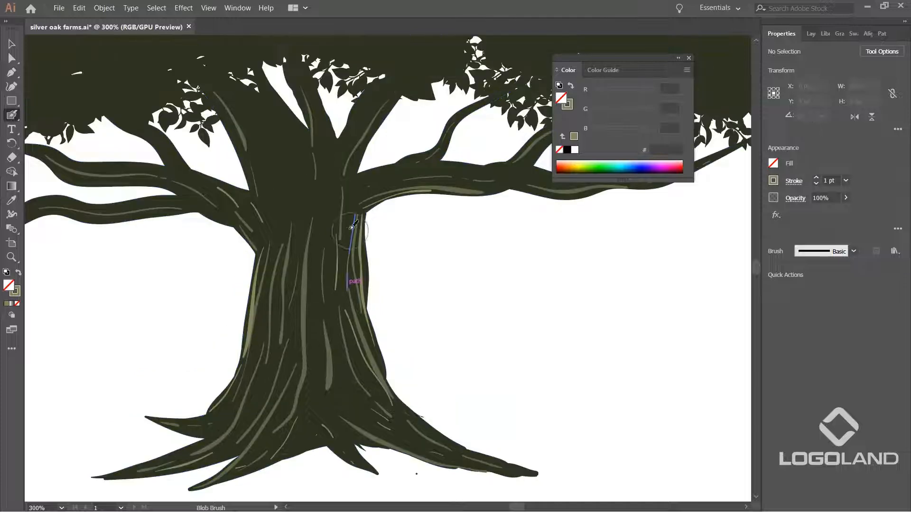
# Step: Paint thin lighter-green strokes down the right half of the trunk
pyautogui.moveTo(347, 229); pyautogui.dragTo(346, 289)
pyautogui.moveTo(342, 249); pyautogui.dragTo(341, 293)
pyautogui.moveTo(330, 273); pyautogui.dragTo(339, 331)
pyautogui.moveTo(342, 348); pyautogui.dragTo(349, 378)
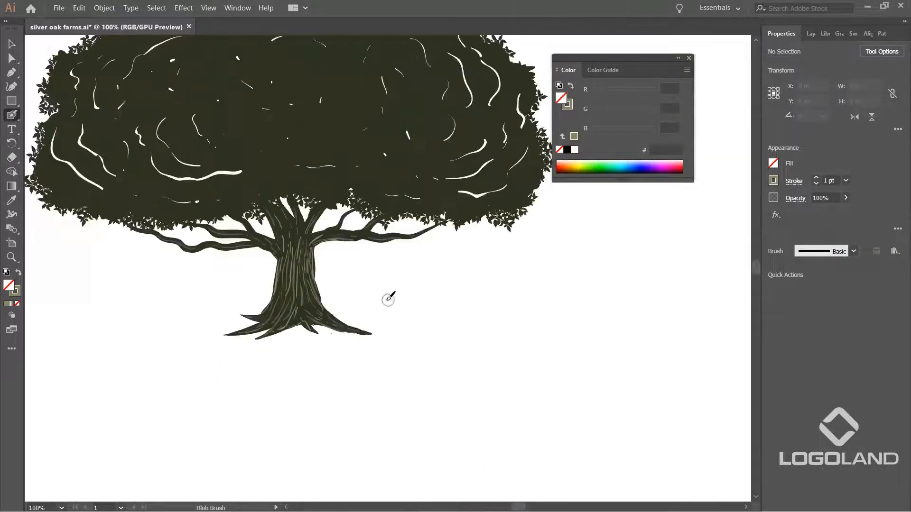
# Step: Draw a Pencil outline over the trunk's right side and branch underside, and trim it with Shape Builder into a translucent light olive area
pyautogui.moveTo(660, 123); pyautogui.dragTo(532, 133)
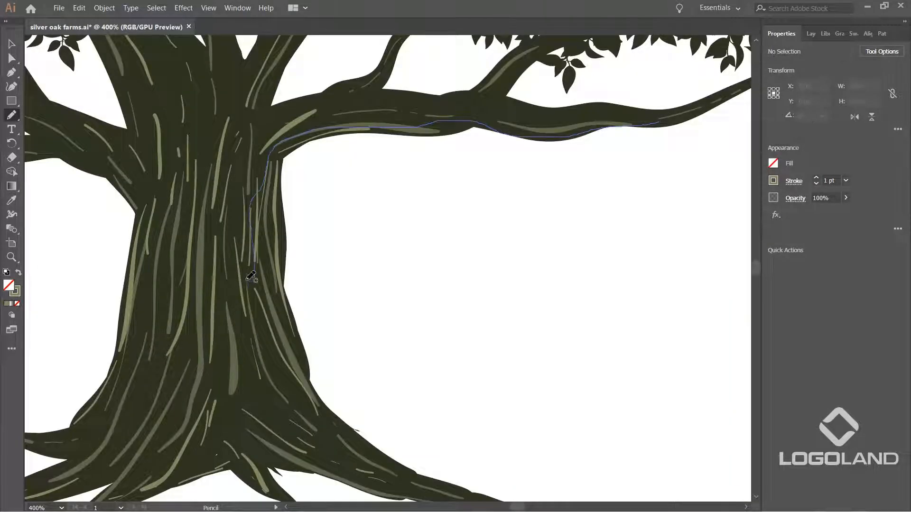
pyautogui.moveTo(252, 276)
pyautogui.mouseDown()
pyautogui.moveTo(661, 137)
pyautogui.moveTo(660, 124)
pyautogui.mouseUp()
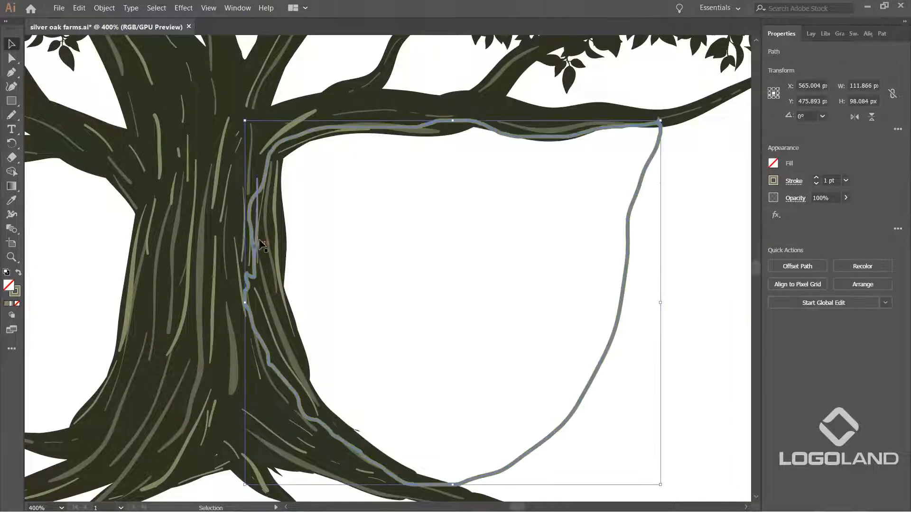
pyautogui.hotkey('shift', 'm')
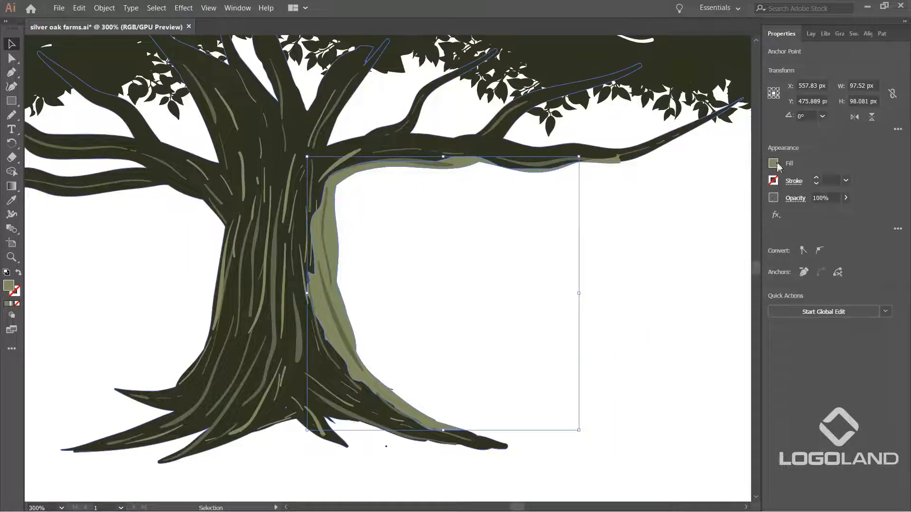
pyautogui.moveTo(848, 212); pyautogui.dragTo(824, 216)
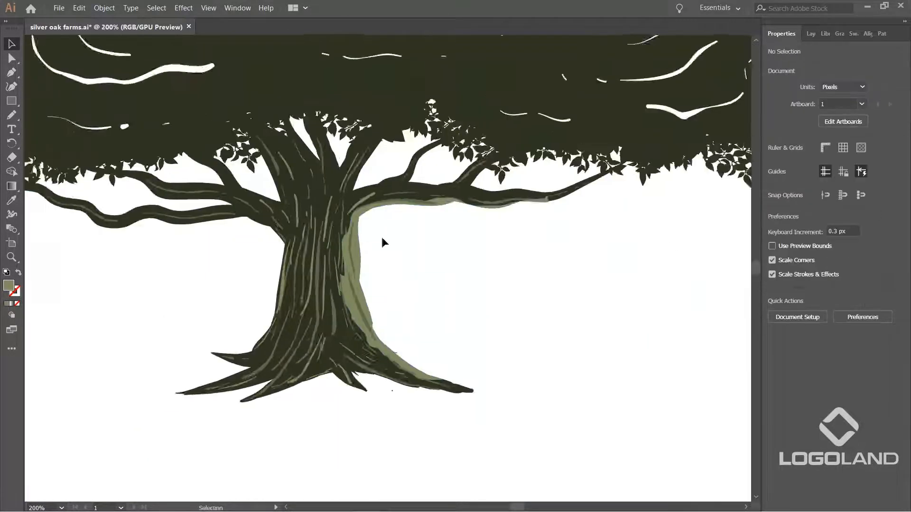
# Step: Draw a closed Pencil outline covering the trunk's left edge and the underside of the lower left branch
pyautogui.moveTo(382, 242)
pyautogui.mouseDown()
pyautogui.moveTo(484, 233)
pyautogui.moveTo(474, 216)
pyautogui.mouseUp()
pyautogui.scroll(1, 427, 163)
pyautogui.scroll(-2, 423, 168)
pyautogui.scroll(3, 335, 101)
pyautogui.moveTo(219, 192)
pyautogui.mouseDown()
pyautogui.moveTo(475, 162)
pyautogui.moveTo(525, 334)
pyautogui.mouseUp()
pyautogui.moveTo(525, 334); pyautogui.dragTo(535, 168)
pyautogui.moveTo(535, 168); pyautogui.dragTo(504, 253)
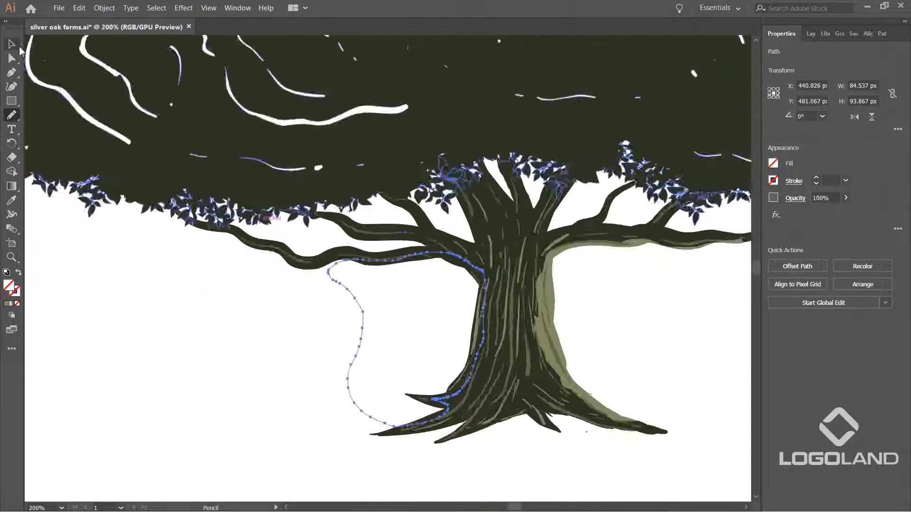
# Step: Trim the left outline to the tree with Shape Builder and fill it black as a shadow
pyautogui.scroll(5, 356, 260)
pyautogui.hotkey('shift', 'm')
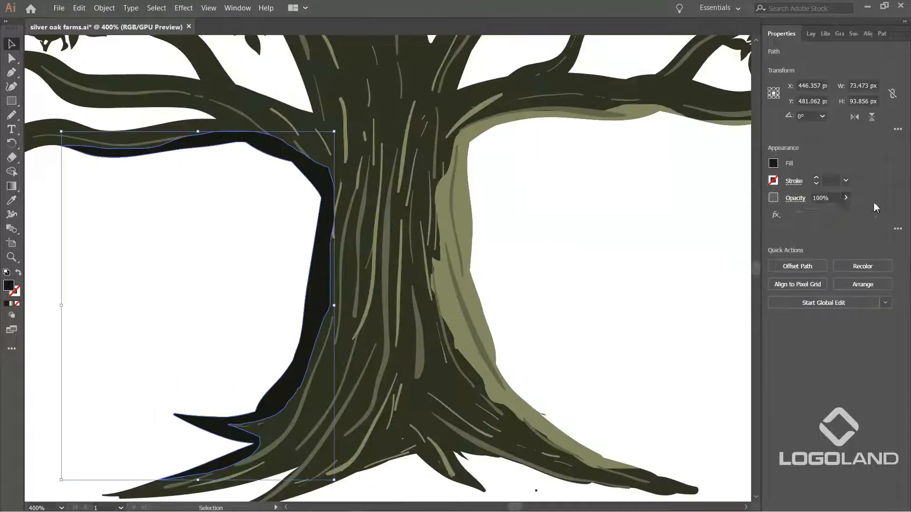
pyautogui.click(522, 232)
pyautogui.scroll(-5, 598, 303)
pyautogui.scroll(1, 442, 370)
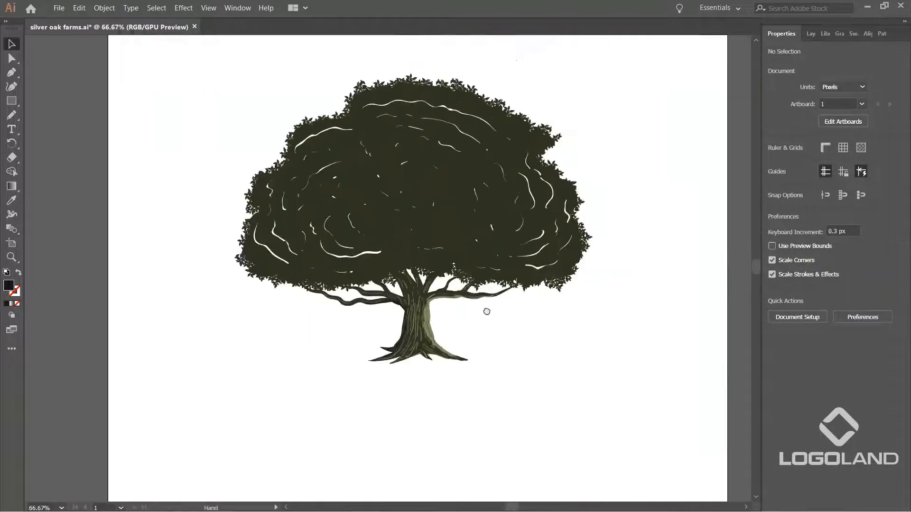
pyautogui.scroll(-1, 479, 316)
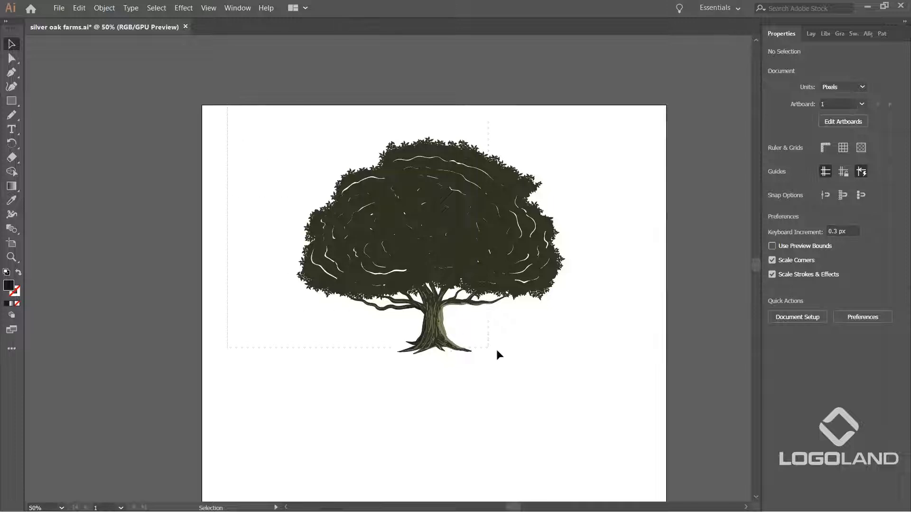
# Step: Select the entire tree artwork and group it
pyautogui.hotkey('ctrl', 'a')
pyautogui.press('a')
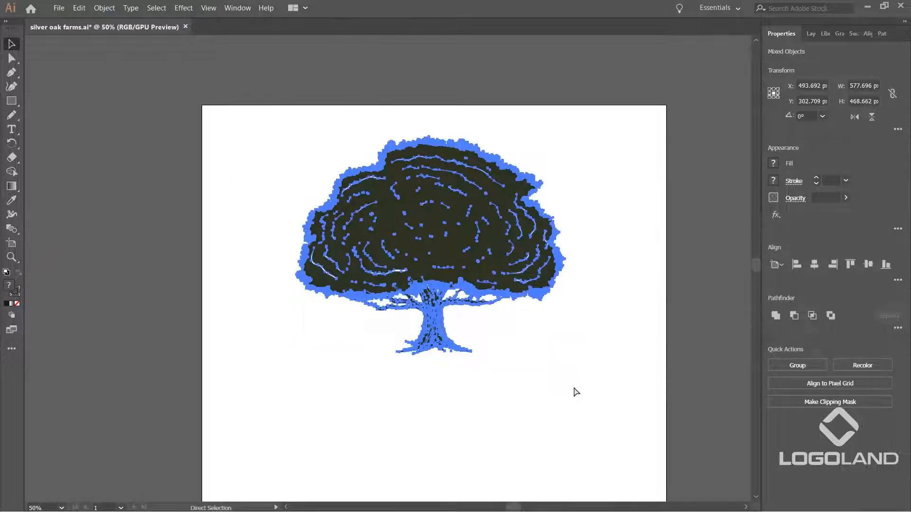
pyautogui.hotkey('ctrl', 'g')
pyautogui.click(558, 375)
pyautogui.click(421, 198)
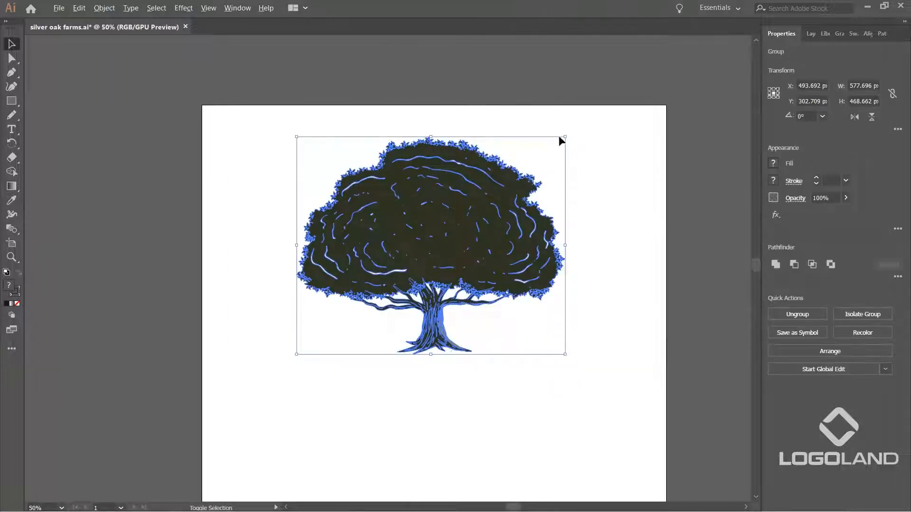
# Step: Scale the tree group down proportionally and reposition it on the artboard
pyautogui.moveTo(565, 138); pyautogui.dragTo(531, 180)
pyautogui.click(531, 280)
pyautogui.moveTo(521, 295); pyautogui.dragTo(520, 253)
pyautogui.scroll(1, 455, 238)
pyautogui.moveTo(441, 193); pyautogui.dragTo(558, 269)
pyautogui.click(558, 268)
# Step: Set up the Blob Brush with the smoothest fidelity and a 13 pt pressure-controlled size with 13 pt variation
pyautogui.scroll(2, 437, 359)
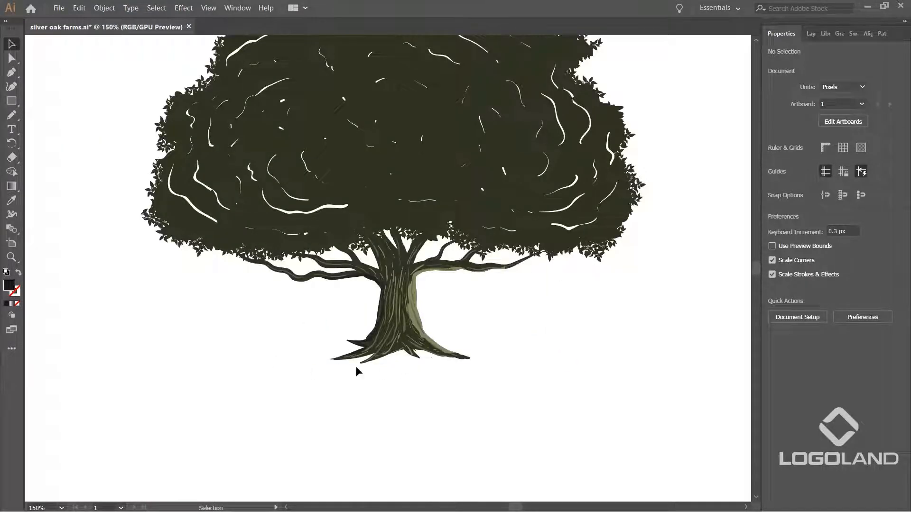
pyautogui.scroll(-3, 529, 361)
pyautogui.scroll(4, 553, 329)
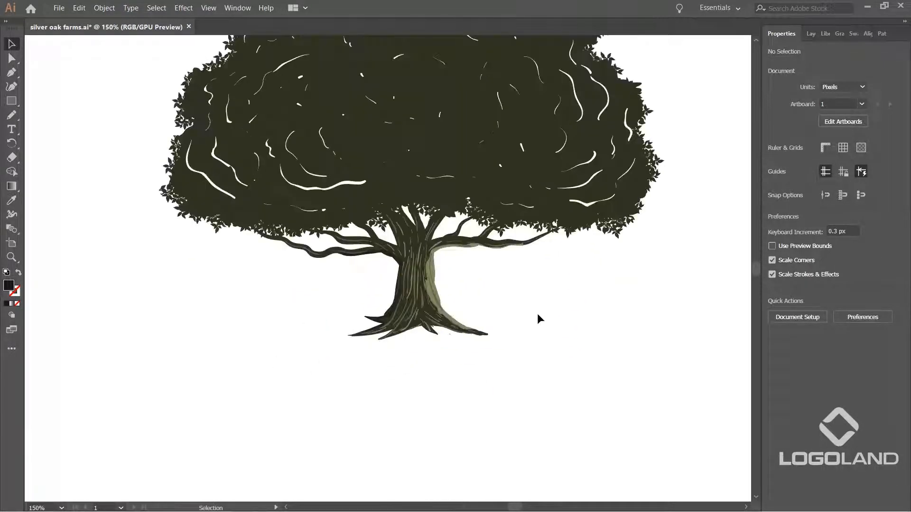
pyautogui.hotkey('ctrl', '+')
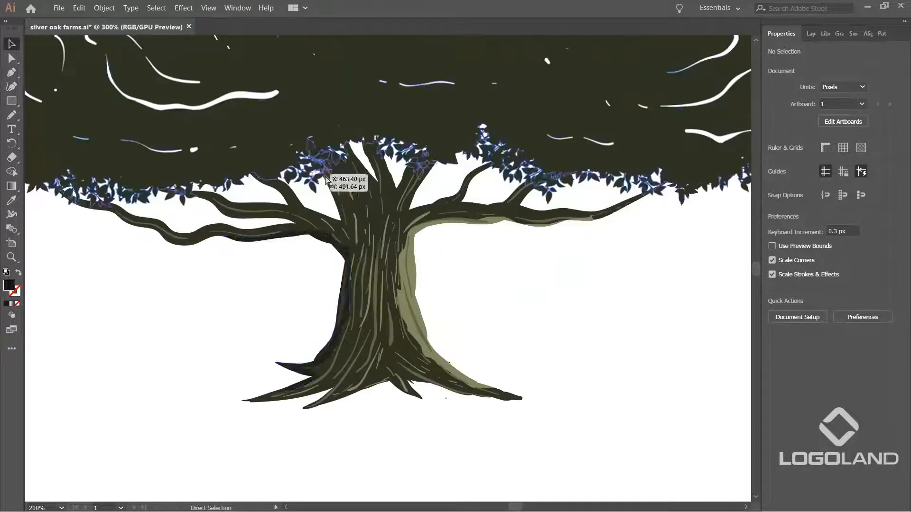
pyautogui.moveTo(469, 283); pyautogui.dragTo(454, 232)
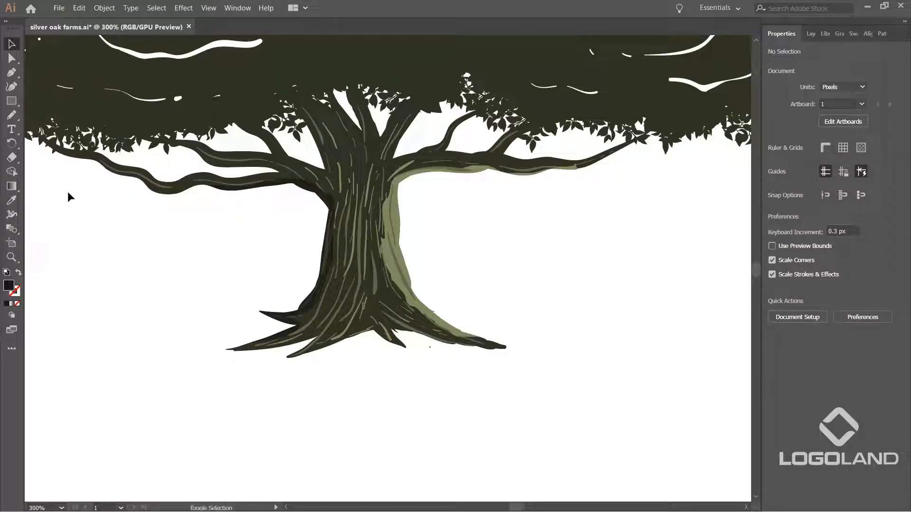
pyautogui.hotkey('shift', 'b')
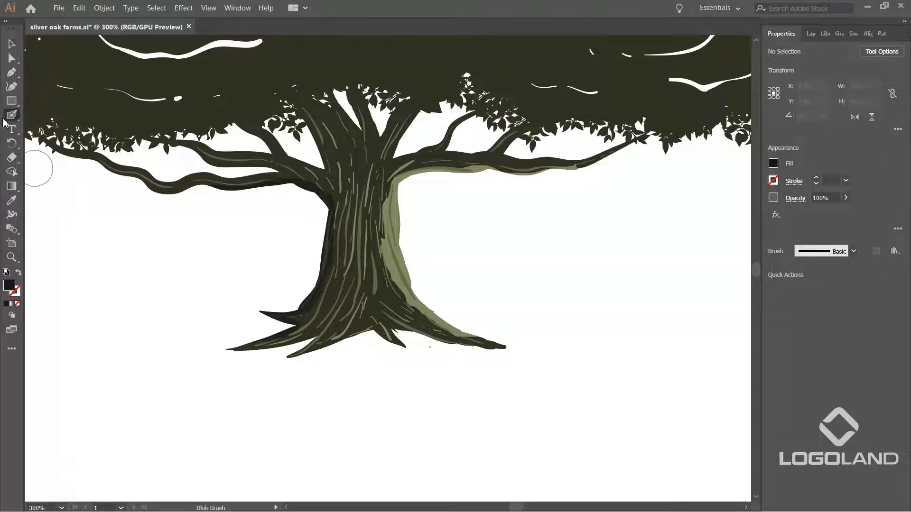
pyautogui.doubleClick(14, 114)
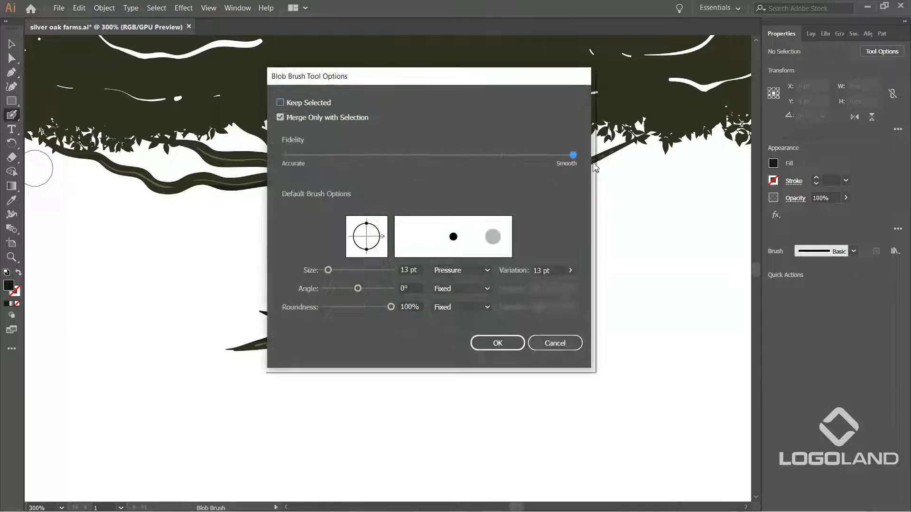
pyautogui.click(496, 342)
pyautogui.hotkey('ctrl', 'z')
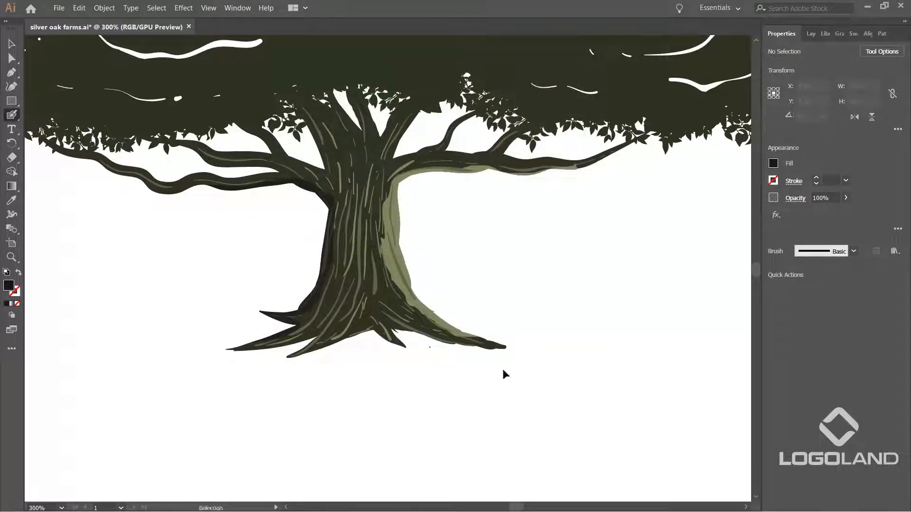
# Step: Sample the trunk's dark olive colour with the Eyedropper for use with the Blob Brush
pyautogui.hotkey('ctrl', '+')
pyautogui.hotkey('ctrl', '+')
pyautogui.moveTo(304, 315); pyautogui.dragTo(572, 264)
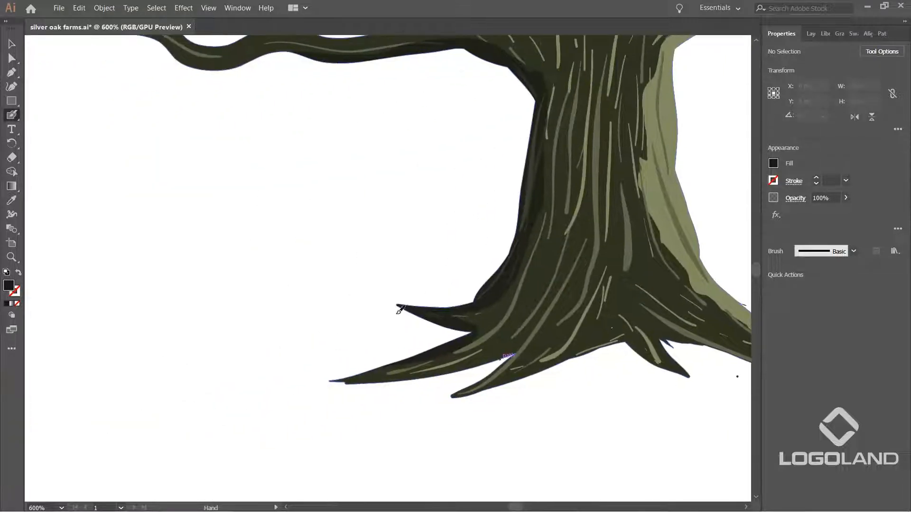
pyautogui.press('o')
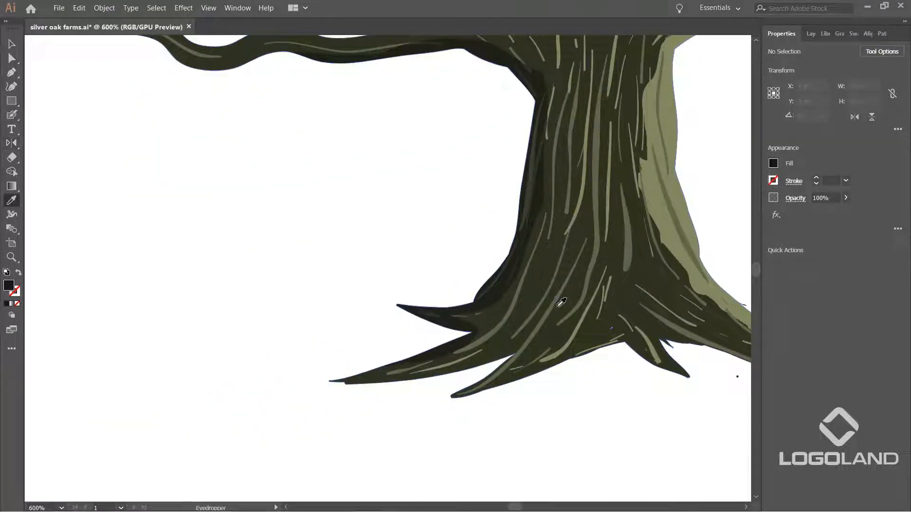
pyautogui.hotkey('shift', 'b')
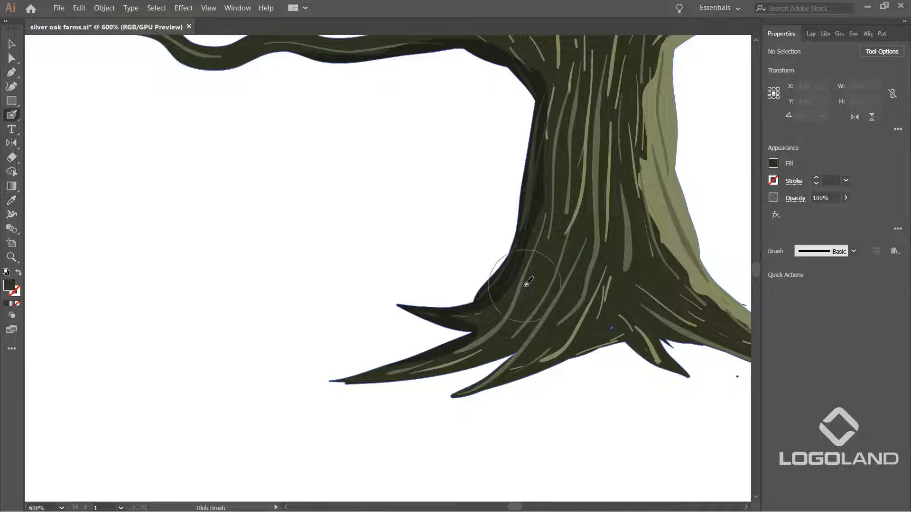
# Step: Paint tapered horizontal ground lines of varied lengths extending left from the trunk base and left roots
pyautogui.hotkey('ctrl', '+')
pyautogui.moveTo(292, 348); pyautogui.dragTo(354, 326)
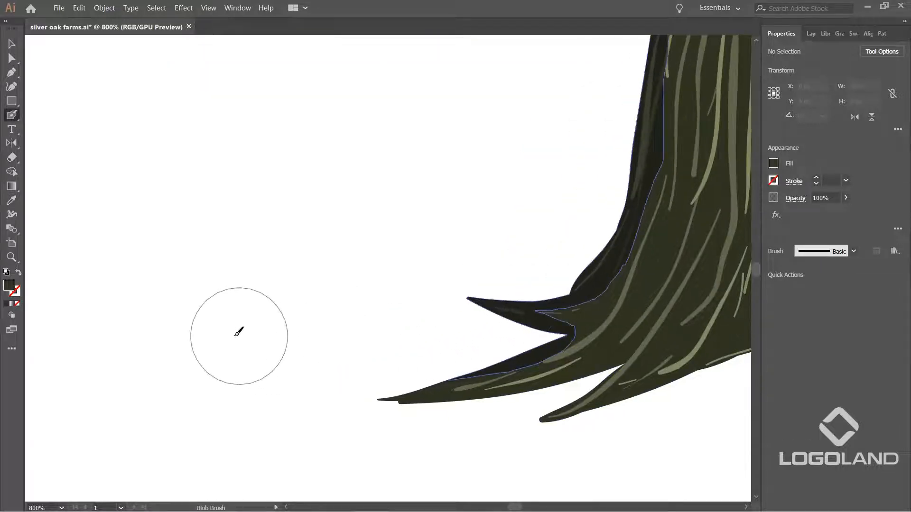
pyautogui.moveTo(195, 337); pyautogui.dragTo(302, 334)
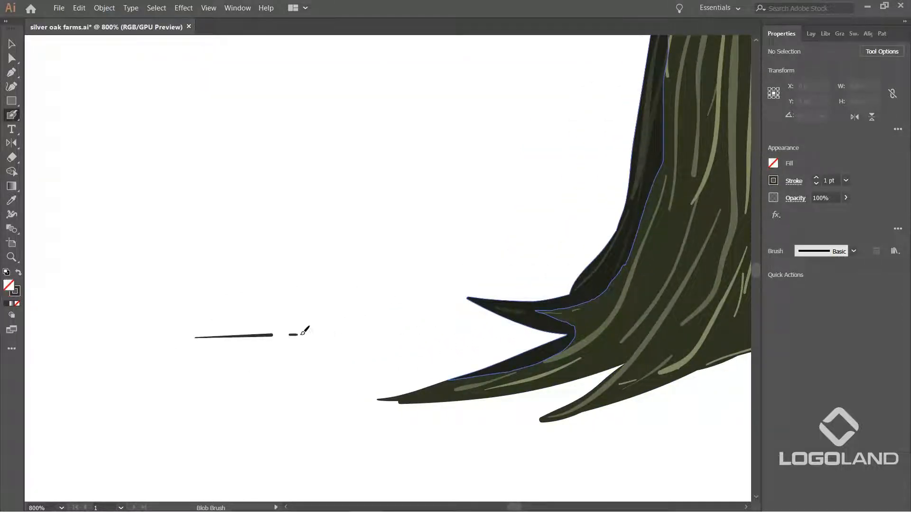
pyautogui.moveTo(530, 330); pyautogui.dragTo(567, 335)
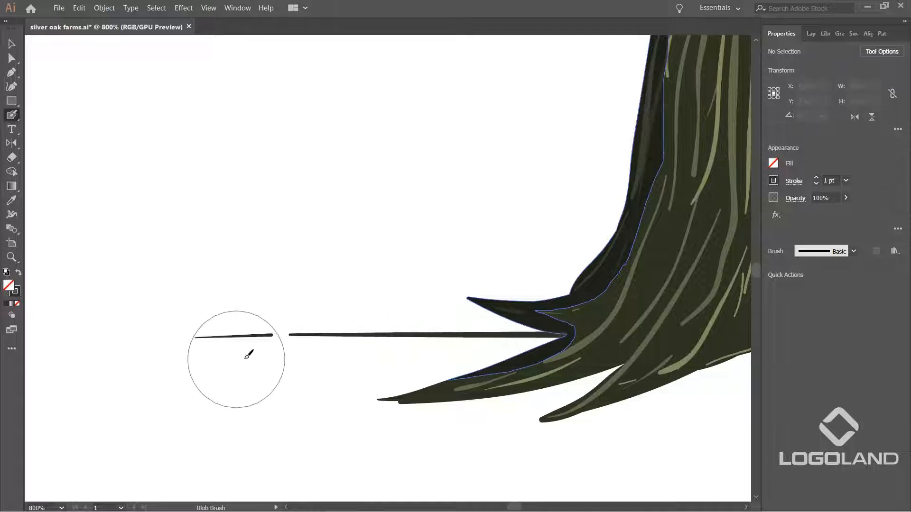
pyautogui.hotkey('ctrl', 'z')
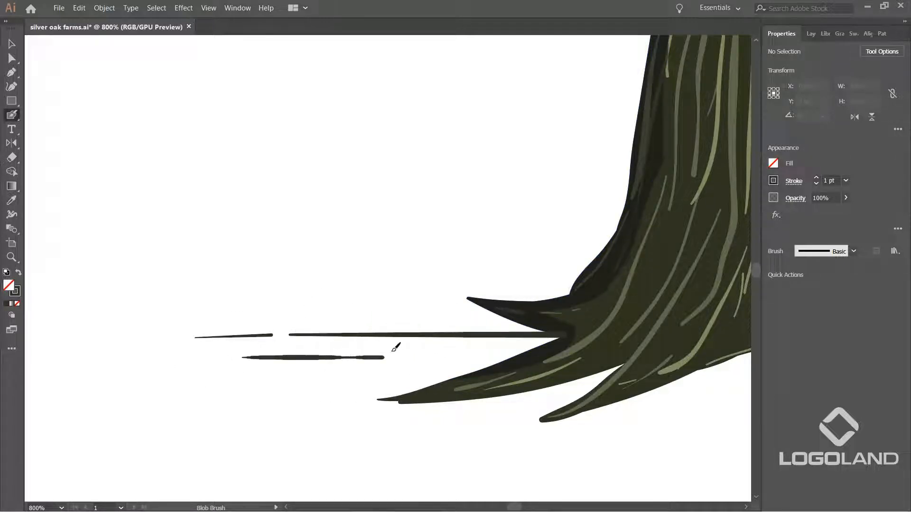
pyautogui.scroll(-3, 470, 347)
pyautogui.moveTo(427, 340)
pyautogui.mouseDown()
pyautogui.moveTo(478, 340)
pyautogui.moveTo(428, 384)
pyautogui.mouseUp()
pyautogui.moveTo(329, 330); pyautogui.dragTo(379, 330)
pyautogui.moveTo(473, 328); pyautogui.dragTo(475, 329)
pyautogui.moveTo(430, 303); pyautogui.dragTo(392, 349)
pyautogui.moveTo(478, 335); pyautogui.dragTo(482, 339)
pyautogui.moveTo(290, 335); pyautogui.dragTo(377, 336)
pyautogui.moveTo(235, 346); pyautogui.dragTo(329, 346)
pyautogui.hotkey('ctrl', 'z')
pyautogui.moveTo(253, 358); pyautogui.dragTo(382, 358)
pyautogui.moveTo(440, 325); pyautogui.dragTo(340, 352)
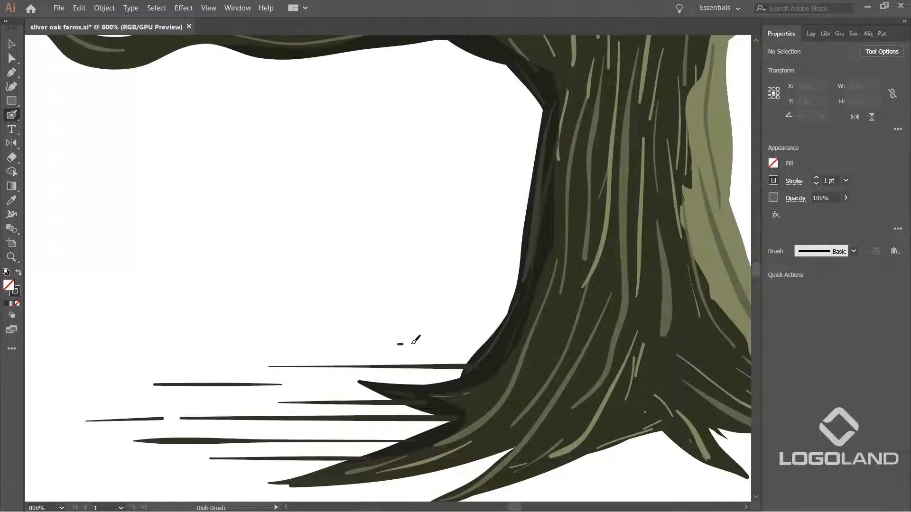
# Step: Paint a long tapered horizontal ground line outward from the trunk's right edge, undoing unwanted strokes
pyautogui.moveTo(566, 330); pyautogui.dragTo(334, 307)
pyautogui.moveTo(545, 316)
pyautogui.mouseDown()
pyautogui.moveTo(352, 303)
pyautogui.moveTo(513, 309)
pyautogui.mouseUp()
pyautogui.moveTo(352, 309); pyautogui.dragTo(343, 309)
pyautogui.moveTo(519, 323)
pyautogui.mouseDown()
pyautogui.moveTo(430, 312)
pyautogui.moveTo(450, 299)
pyautogui.mouseUp()
pyautogui.hotkey('ctrl', 'z')
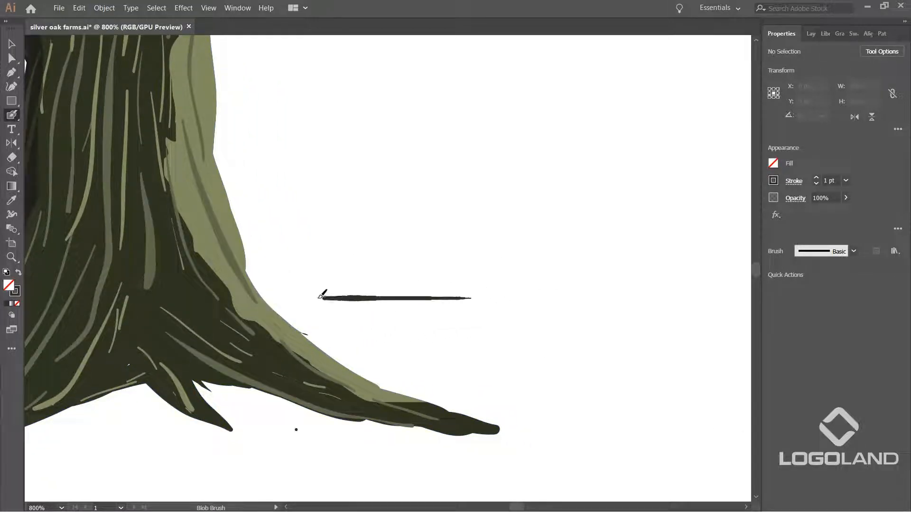
pyautogui.moveTo(275, 295); pyautogui.dragTo(268, 296)
pyautogui.moveTo(480, 321); pyautogui.dragTo(357, 299)
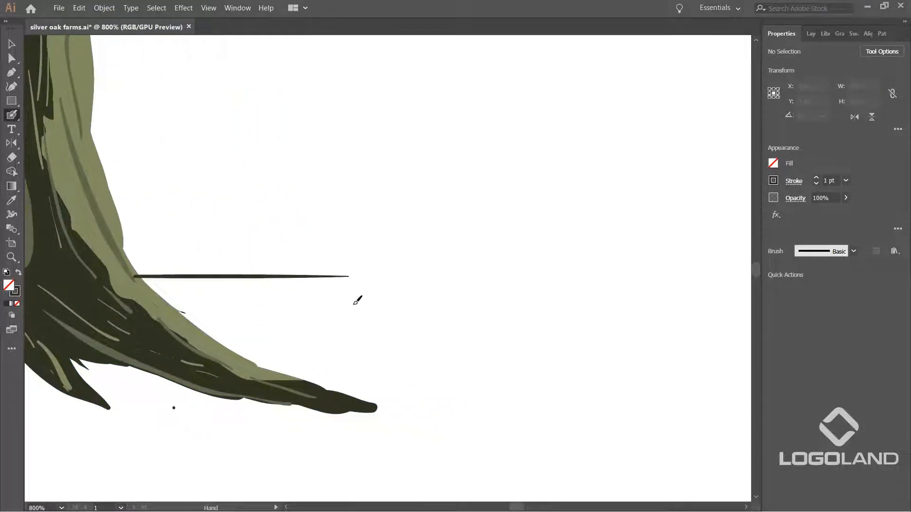
pyautogui.click(484, 315)
pyautogui.hotkey('ctrl', 'z')
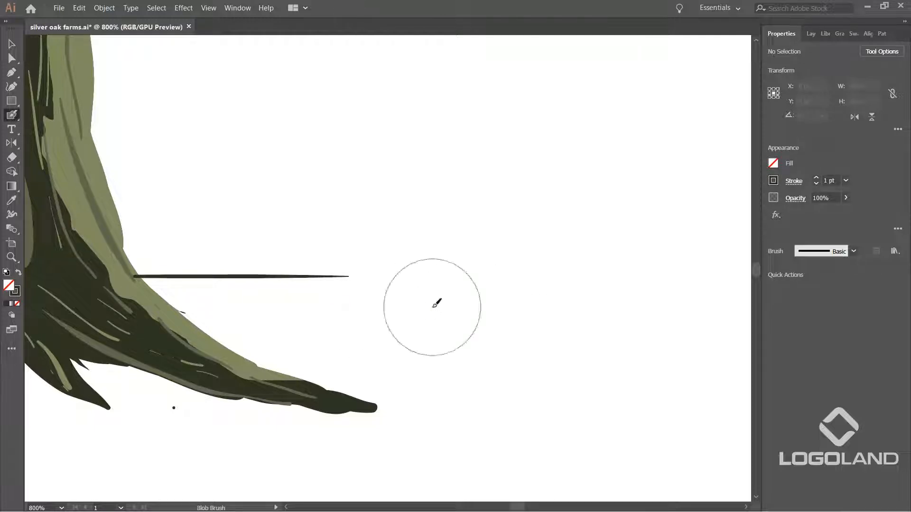
# Step: Paint short dark hatch strokes on the ground beneath the left and middle roots
pyautogui.scroll(-3, 512, 297)
pyautogui.scroll(-3, 512, 297)
pyautogui.scroll(4, 389, 332)
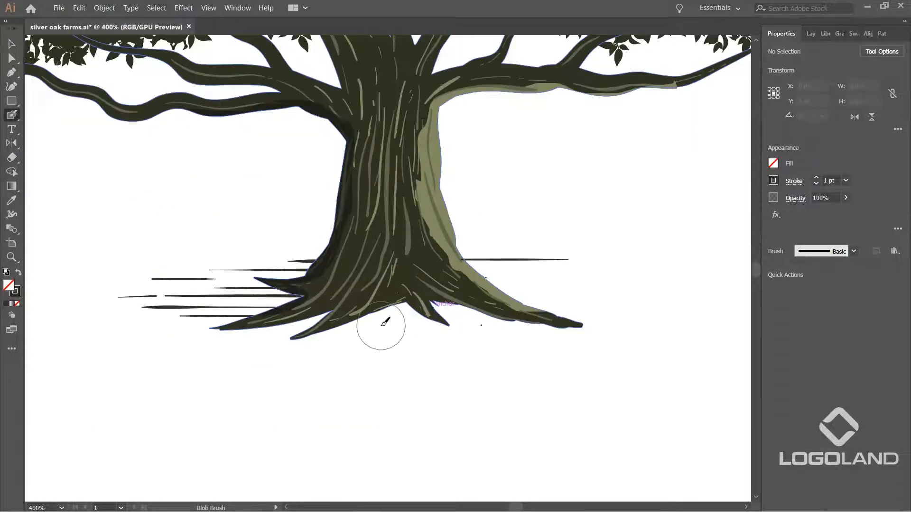
pyautogui.scroll(3, 381, 327)
pyautogui.moveTo(184, 327); pyautogui.dragTo(441, 280)
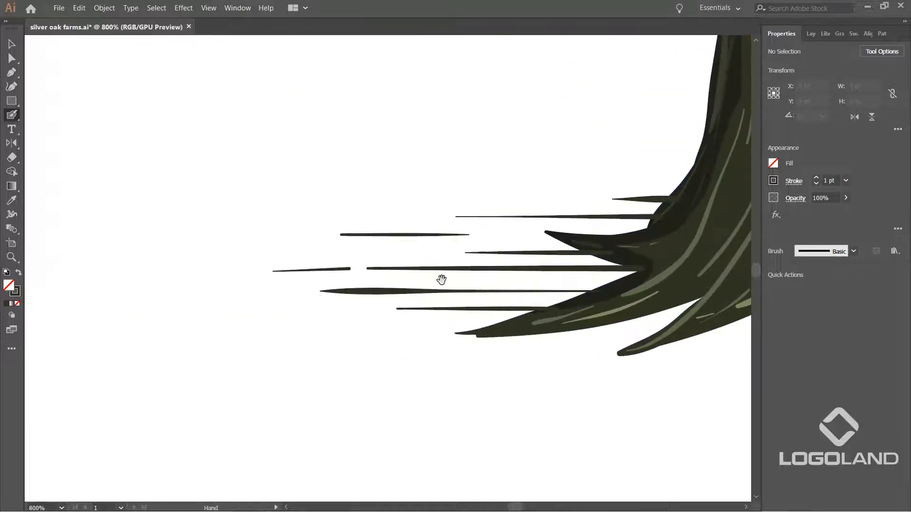
pyautogui.moveTo(377, 335); pyautogui.dragTo(477, 336)
pyautogui.moveTo(656, 331)
pyautogui.mouseDown()
pyautogui.moveTo(488, 324)
pyautogui.moveTo(517, 332)
pyautogui.moveTo(506, 311)
pyautogui.moveTo(427, 315)
pyautogui.mouseUp()
pyautogui.moveTo(673, 309)
pyautogui.mouseDown()
pyautogui.moveTo(487, 323)
pyautogui.moveTo(516, 345)
pyautogui.mouseUp()
pyautogui.moveTo(622, 319); pyautogui.dragTo(400, 335)
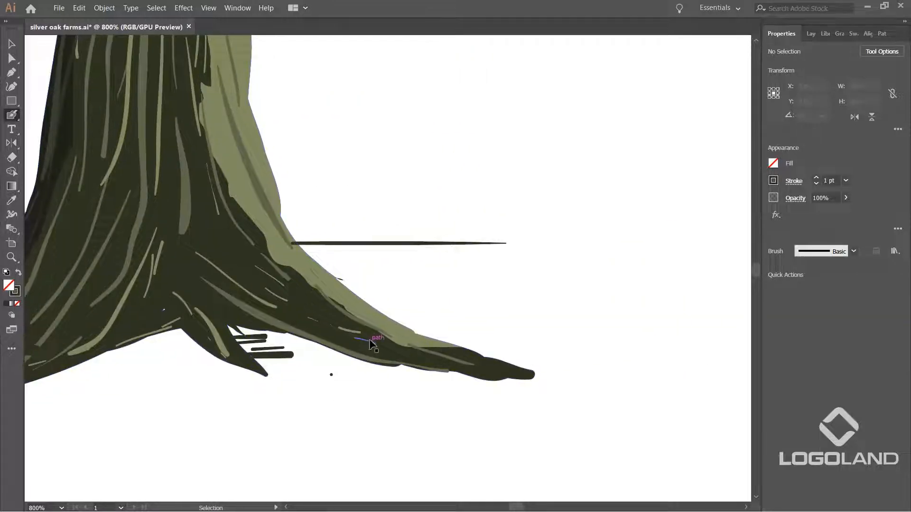
# Step: Paint slanted, tapered hatch strokes and small marks beneath the middle and right roots
pyautogui.moveTo(199, 349)
pyautogui.mouseDown()
pyautogui.moveTo(351, 331)
pyautogui.moveTo(405, 355)
pyautogui.moveTo(407, 365)
pyautogui.mouseUp()
pyautogui.moveTo(453, 343)
pyautogui.mouseDown()
pyautogui.moveTo(369, 352)
pyautogui.moveTo(412, 343)
pyautogui.moveTo(412, 358)
pyautogui.mouseUp()
pyautogui.hotkey('ctrl', 'z')
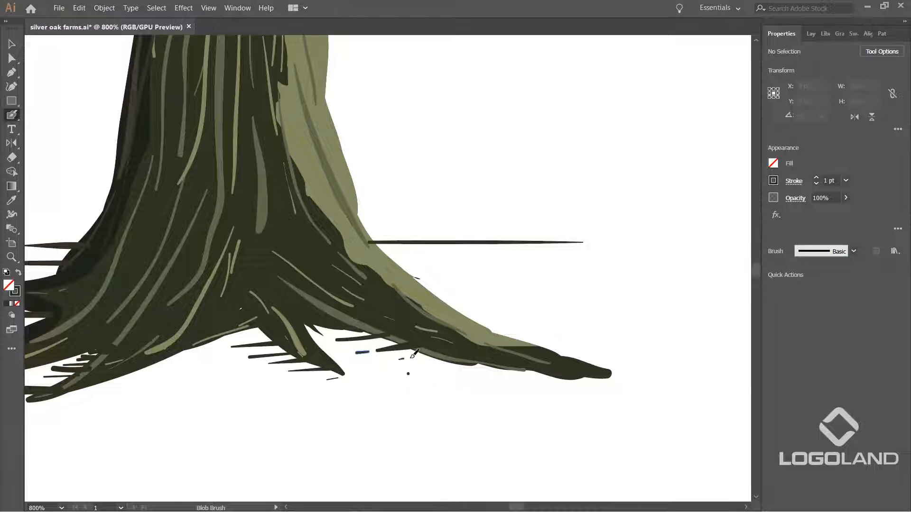
pyautogui.moveTo(481, 369); pyautogui.dragTo(421, 352)
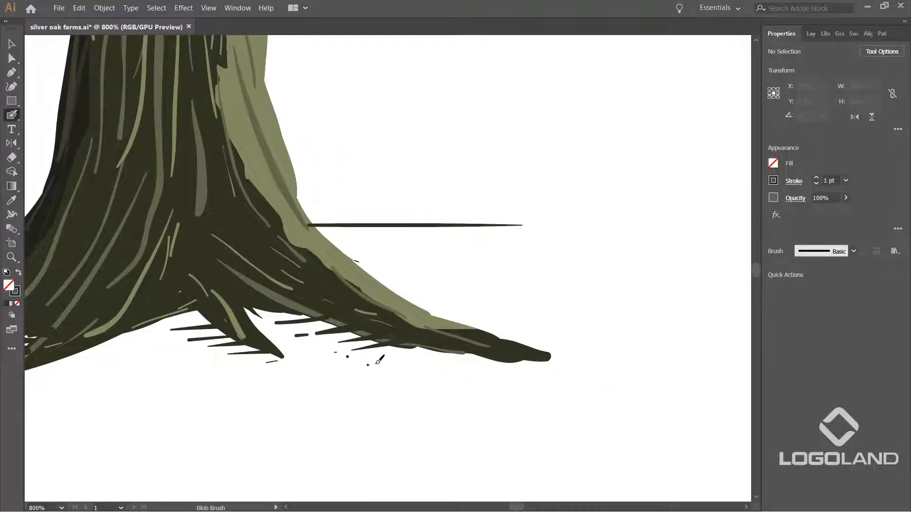
pyautogui.press(']')
pyautogui.press(']')
pyautogui.press(']')
pyautogui.press(']')
pyautogui.press(']')
pyautogui.press(']')
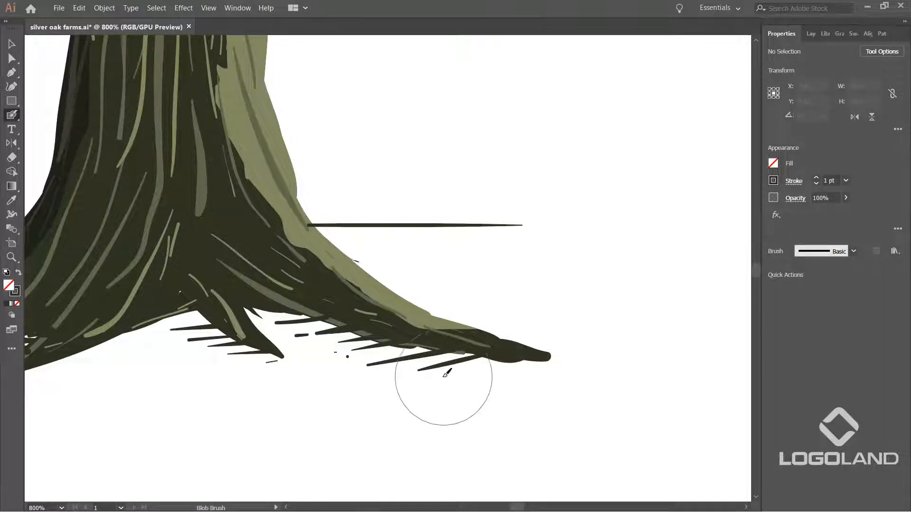
# Step: Paint a staggered set of horizontal ground lines to the right of the trunk above the right root, undoing misdrawn strokes
pyautogui.scroll(3, 446, 323)
pyautogui.hscroll(-1, 446, 323)
pyautogui.click(560, 314)
pyautogui.hotkey('ctrl', 'z')
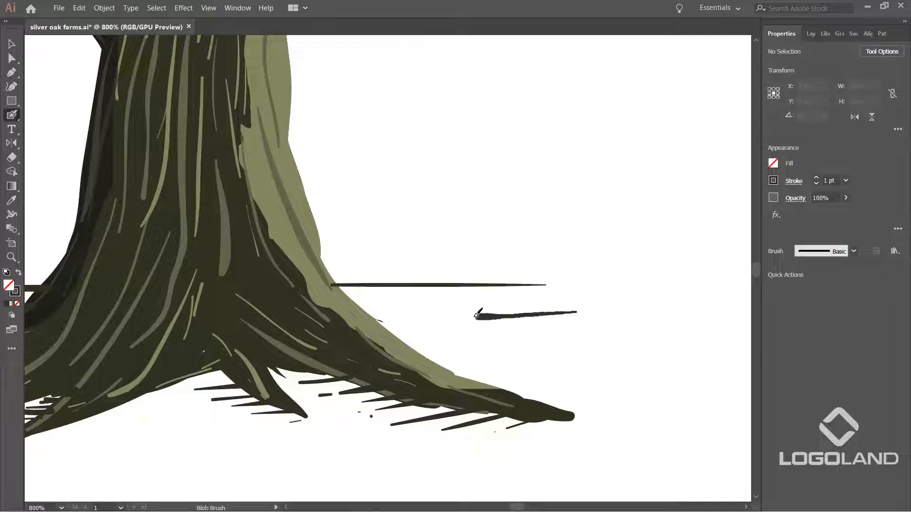
pyautogui.hotkey('ctrl', 'z')
pyautogui.moveTo(513, 310); pyautogui.dragTo(482, 308)
pyautogui.moveTo(473, 312); pyautogui.dragTo(421, 310)
pyautogui.moveTo(513, 332); pyautogui.dragTo(423, 319)
pyautogui.moveTo(536, 318); pyautogui.dragTo(516, 317)
pyautogui.moveTo(338, 317); pyautogui.dragTo(311, 317)
pyautogui.moveTo(524, 344); pyautogui.dragTo(506, 343)
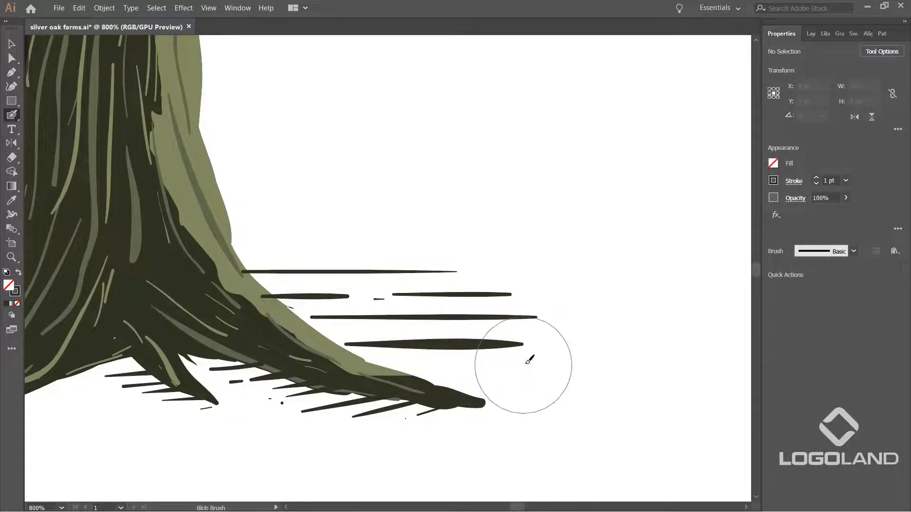
pyautogui.moveTo(474, 363); pyautogui.dragTo(359, 364)
# Step: Add short, thin horizontal dashes around the outer ends of the ground lines right of the trunk
pyautogui.scroll(-1, 369, 344)
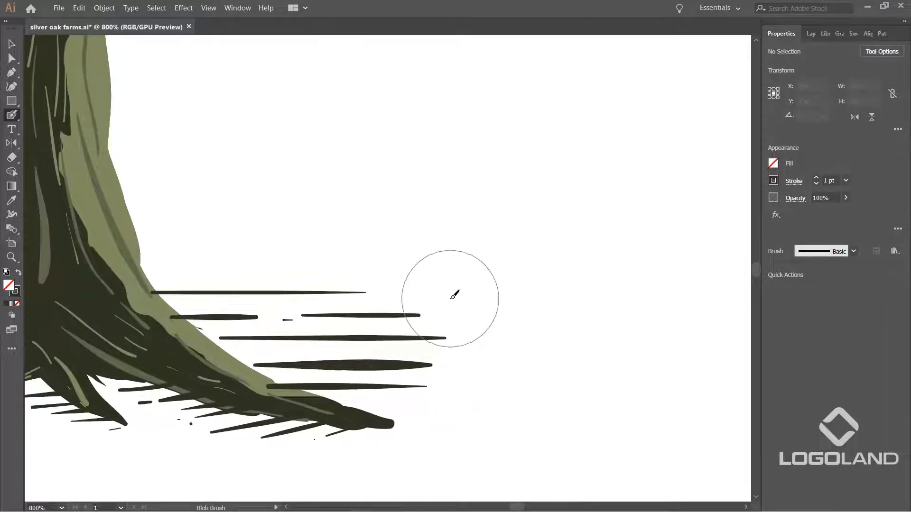
pyautogui.scroll(-1, 478, 303)
pyautogui.scroll(3, 464, 329)
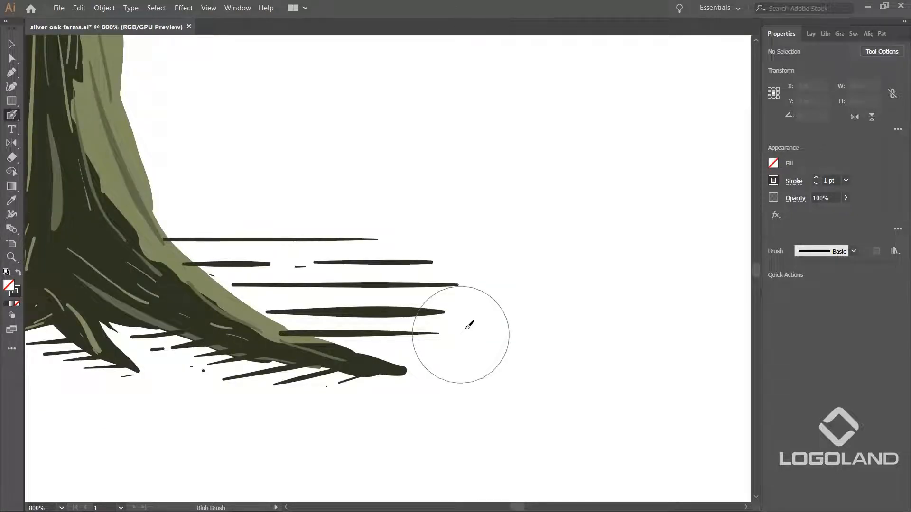
pyautogui.scroll(2, 503, 300)
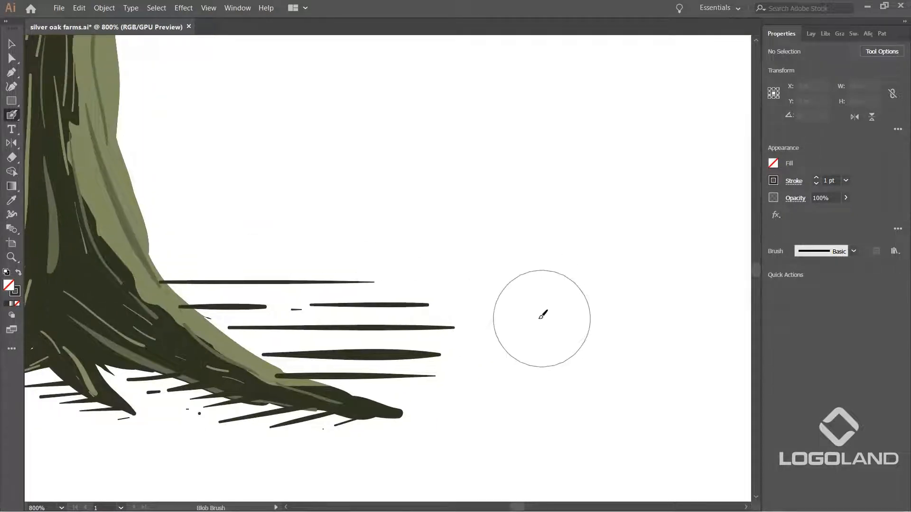
pyautogui.moveTo(521, 302); pyautogui.dragTo(459, 304)
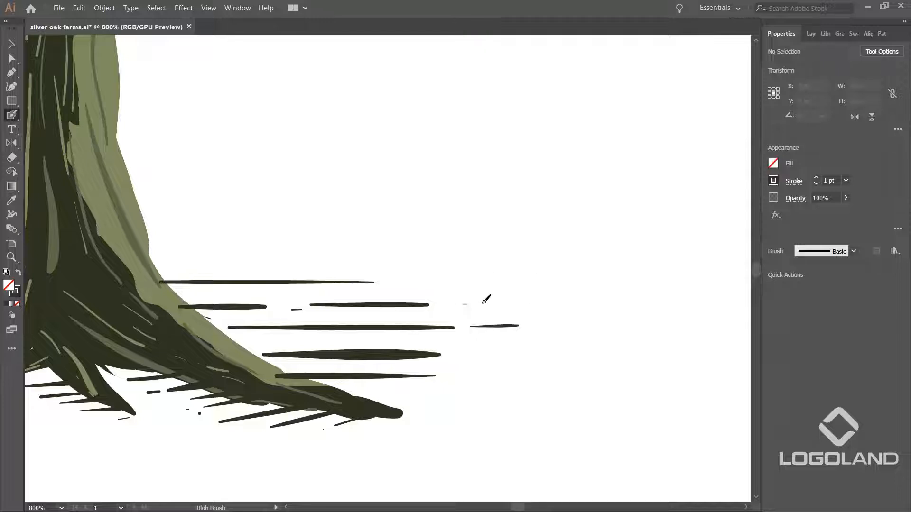
pyautogui.moveTo(403, 277); pyautogui.dragTo(468, 277)
pyautogui.scroll(-3, 470, 335)
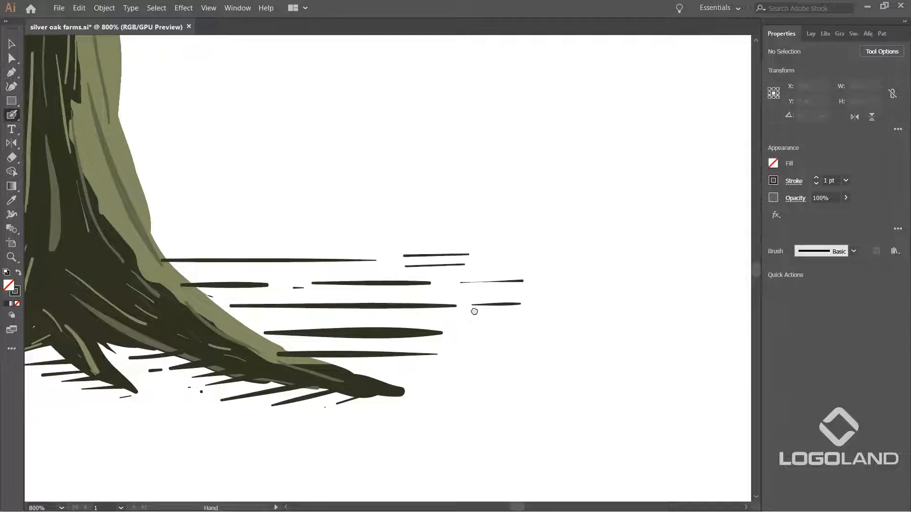
pyautogui.moveTo(485, 318); pyautogui.dragTo(531, 316)
pyautogui.moveTo(359, 329); pyautogui.dragTo(445, 326)
pyautogui.press('space')
pyautogui.moveTo(363, 291); pyautogui.dragTo(524, 326)
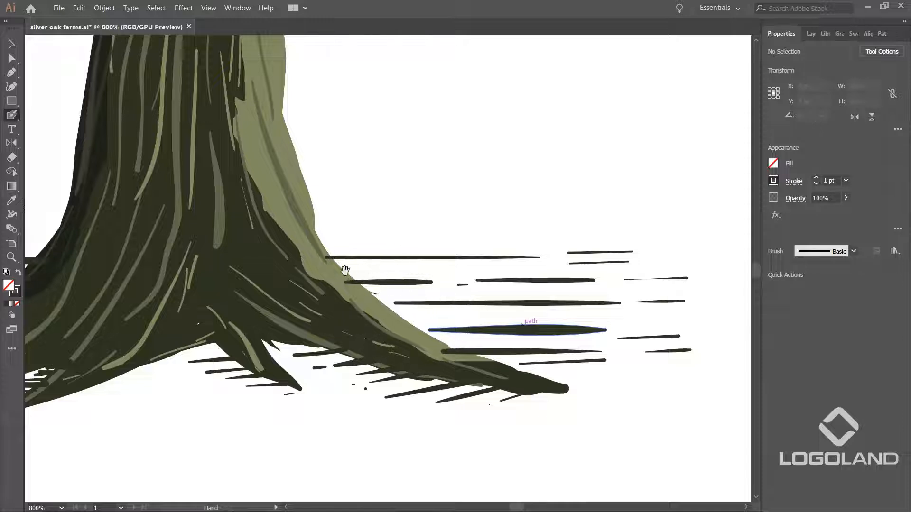
pyautogui.moveTo(341, 273); pyautogui.dragTo(400, 310)
pyautogui.moveTo(323, 239); pyautogui.dragTo(428, 313)
pyautogui.moveTo(500, 353); pyautogui.dragTo(394, 247)
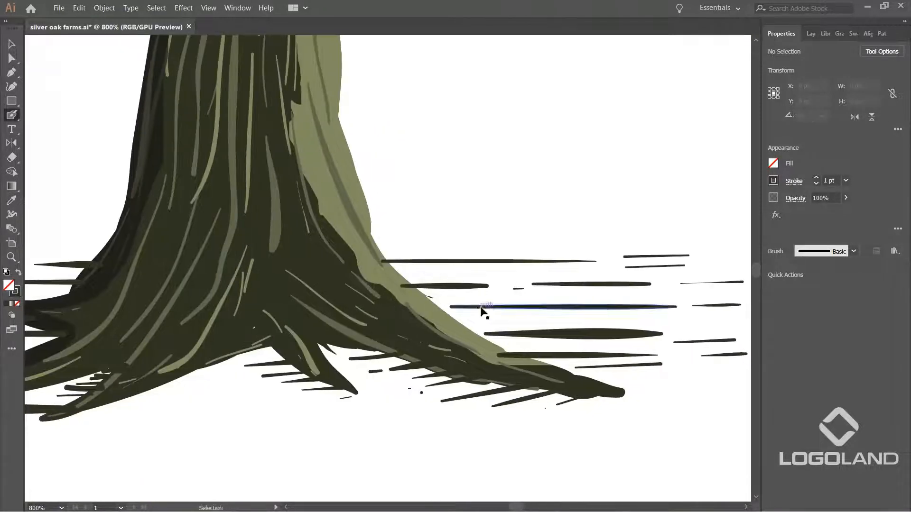
pyautogui.keyDown('ctrl'); pyautogui.click(476, 308); pyautogui.keyUp('ctrl')
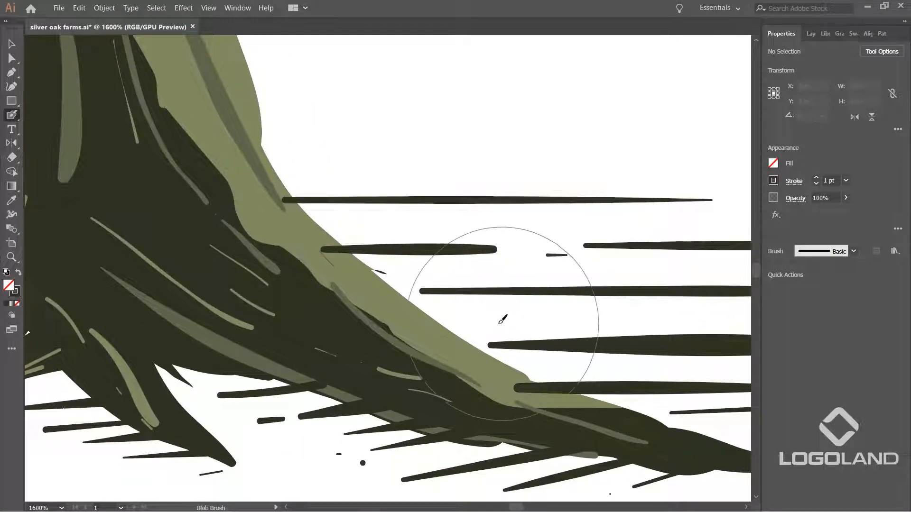
pyautogui.keyDown('ctrl'); pyautogui.keyDown('alt'); pyautogui.click(532, 296); pyautogui.keyUp('alt'); pyautogui.keyUp('ctrl')
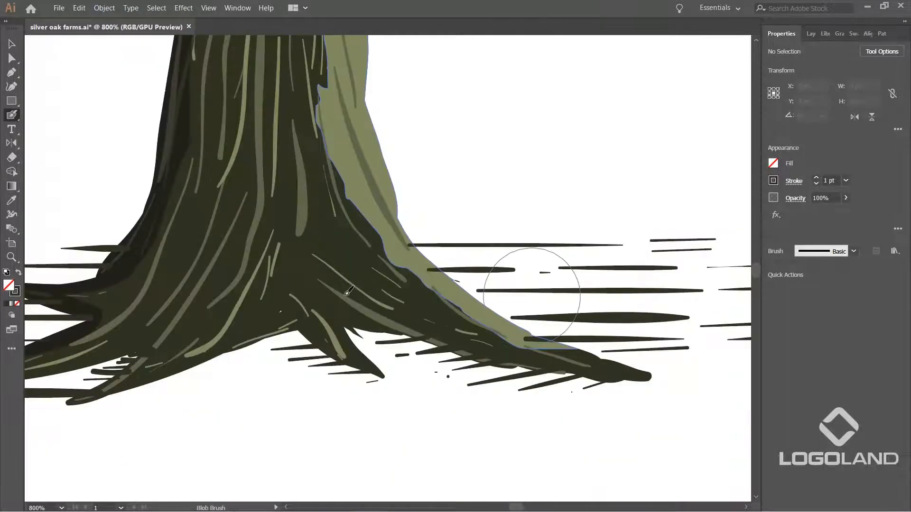
# Step: Paint short tapered horizontal ground lines along the outer edge of the right root, undoing the misdrawn strokes
pyautogui.hotkey('ctrl', '=')
pyautogui.moveTo(517, 227); pyautogui.dragTo(401, 226)
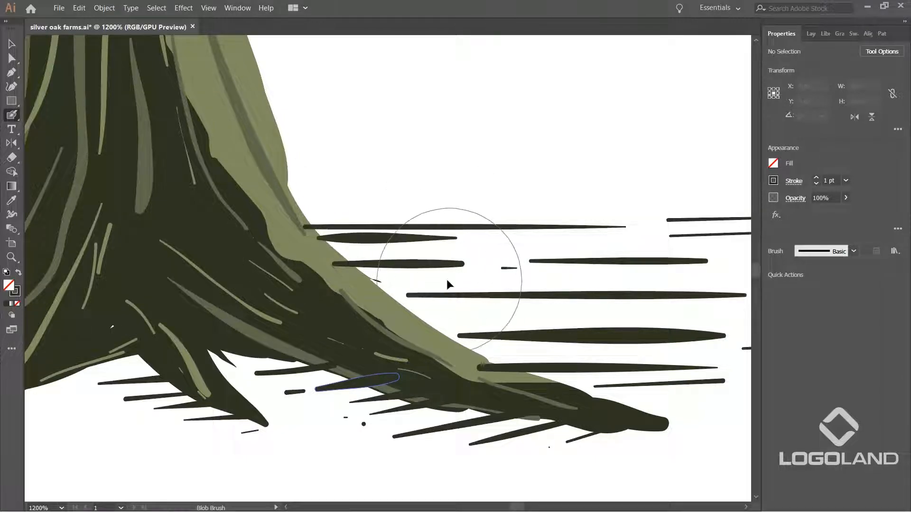
pyautogui.hotkey('ctrl', 'z')
pyautogui.moveTo(454, 247); pyautogui.dragTo(323, 248)
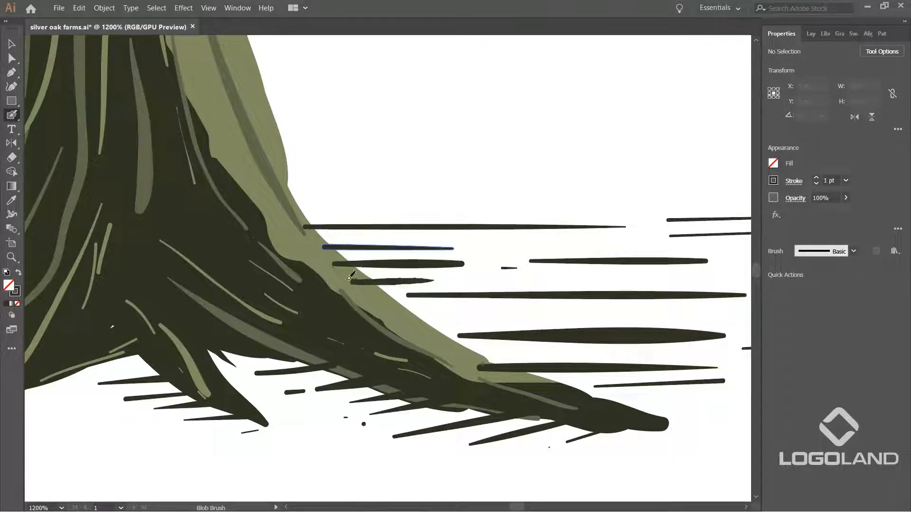
pyautogui.moveTo(520, 314); pyautogui.dragTo(398, 315)
pyautogui.moveTo(494, 314); pyautogui.dragTo(425, 279)
pyautogui.moveTo(524, 317); pyautogui.dragTo(513, 316)
pyautogui.moveTo(369, 306); pyautogui.dragTo(368, 306)
pyautogui.hotkey('ctrl', 'z')
pyautogui.moveTo(497, 314); pyautogui.dragTo(402, 316)
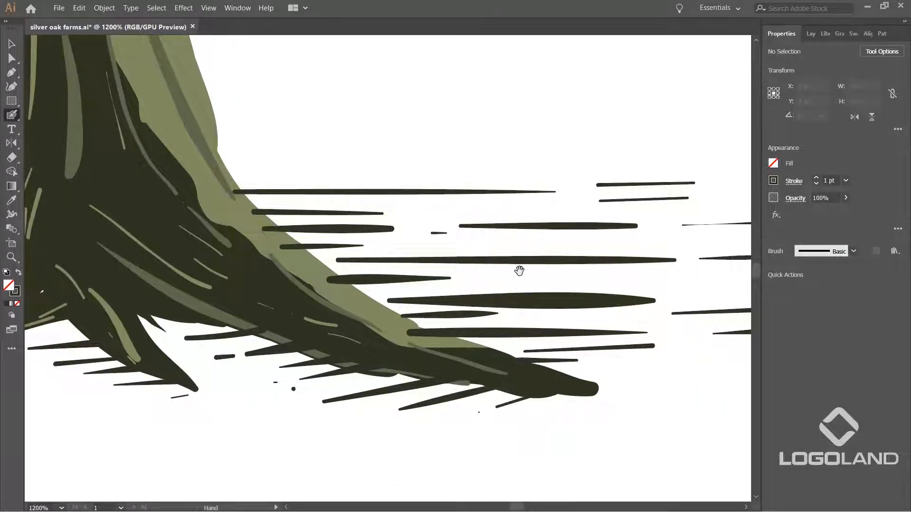
# Step: Fill gaps between the ground lines right of the trunk with short horizontal strokes and a small dash
pyautogui.moveTo(519, 270); pyautogui.dragTo(458, 307)
pyautogui.moveTo(545, 310); pyautogui.dragTo(404, 307)
pyautogui.moveTo(514, 276)
pyautogui.mouseDown()
pyautogui.moveTo(395, 276)
pyautogui.moveTo(327, 247)
pyautogui.mouseUp()
pyautogui.click(420, 244)
pyautogui.moveTo(513, 247); pyautogui.dragTo(427, 247)
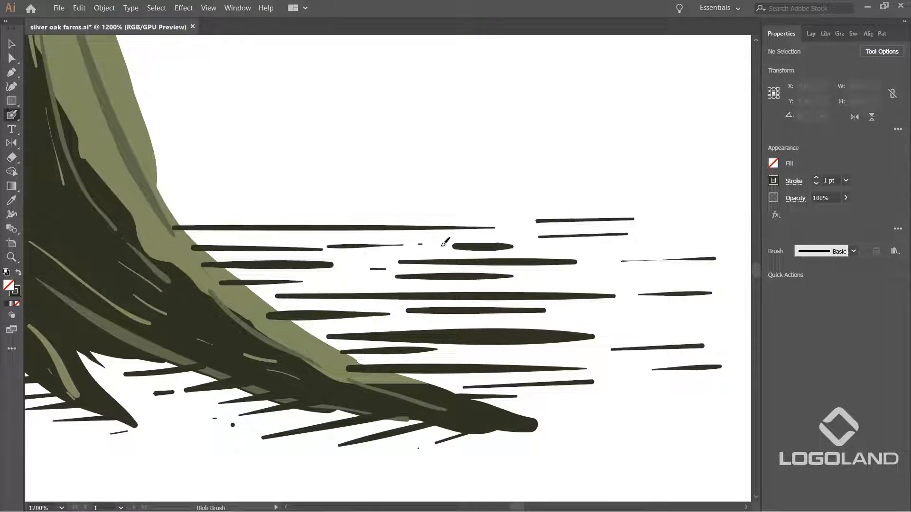
pyautogui.moveTo(203, 258); pyautogui.dragTo(236, 257)
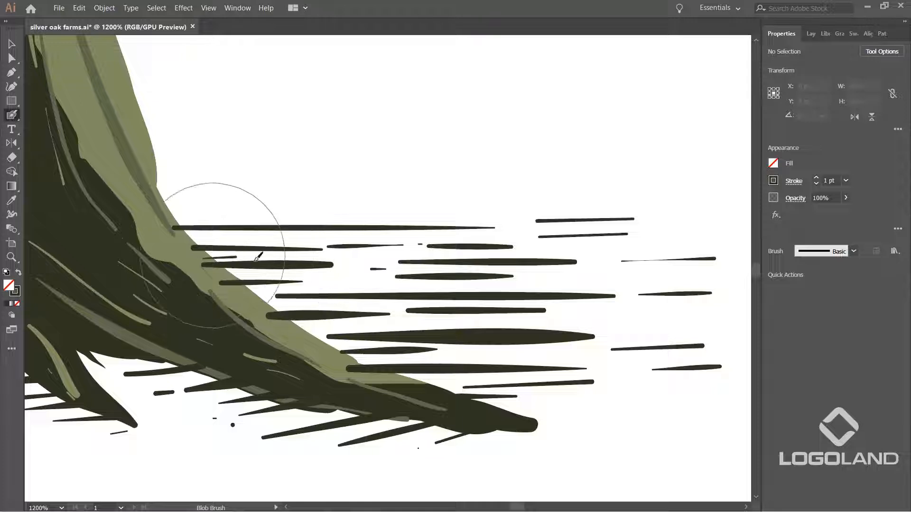
# Step: Extend the ground right of the right root with additional long and short horizontal strokes
pyautogui.moveTo(409, 295); pyautogui.dragTo(309, 256)
pyautogui.moveTo(344, 280); pyautogui.dragTo(596, 276)
pyautogui.moveTo(572, 289); pyautogui.dragTo(465, 260)
pyautogui.moveTo(333, 336); pyautogui.dragTo(346, 335)
pyautogui.moveTo(380, 332); pyautogui.dragTo(524, 329)
pyautogui.moveTo(517, 269); pyautogui.dragTo(604, 266)
pyautogui.scroll(-4, 604, 194)
pyautogui.scroll(-4, 602, 275)
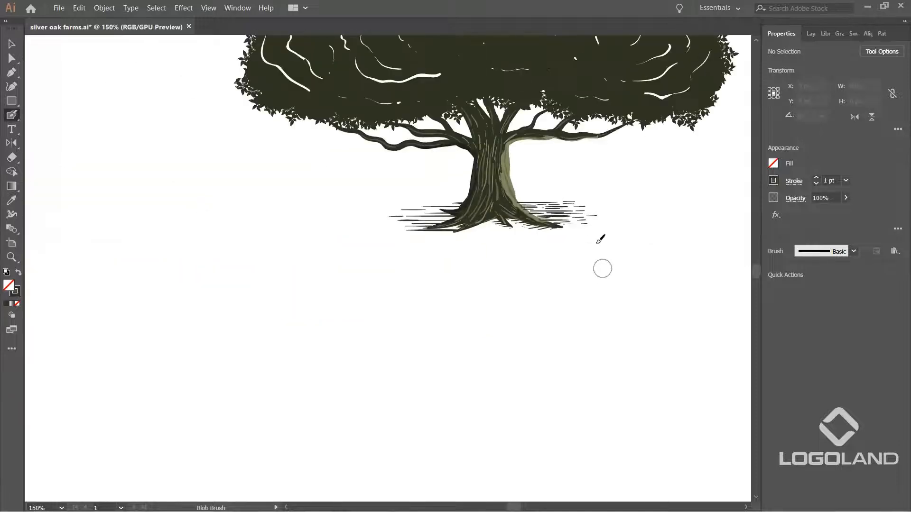
# Step: Paint short staggered horizontal dashes at the far right end of the ground lines
pyautogui.scroll(5, 525, 315)
pyautogui.scroll(4, 533, 314)
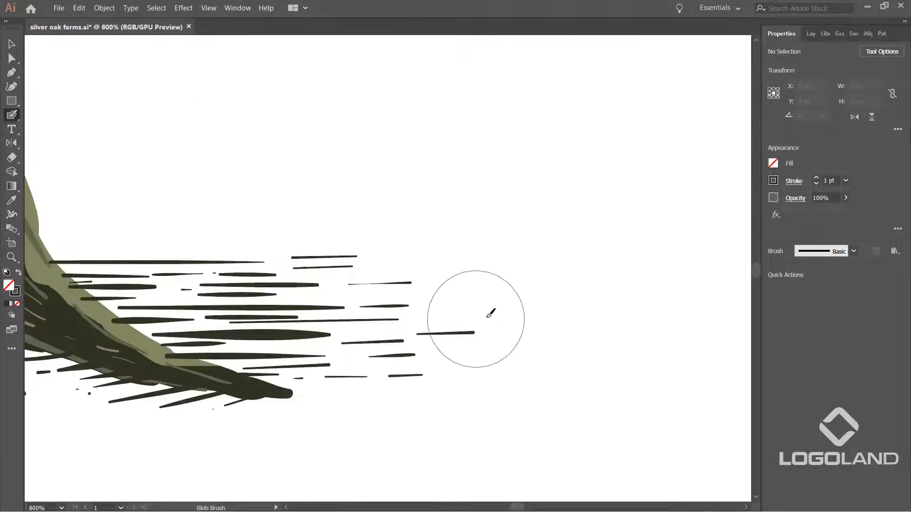
pyautogui.moveTo(441, 362); pyautogui.dragTo(472, 363)
pyautogui.moveTo(428, 323); pyautogui.dragTo(467, 322)
pyautogui.moveTo(415, 304); pyautogui.dragTo(490, 304)
pyautogui.moveTo(390, 268); pyautogui.dragTo(433, 269)
pyautogui.moveTo(483, 327); pyautogui.dragTo(524, 326)
pyautogui.moveTo(462, 293); pyautogui.dragTo(521, 293)
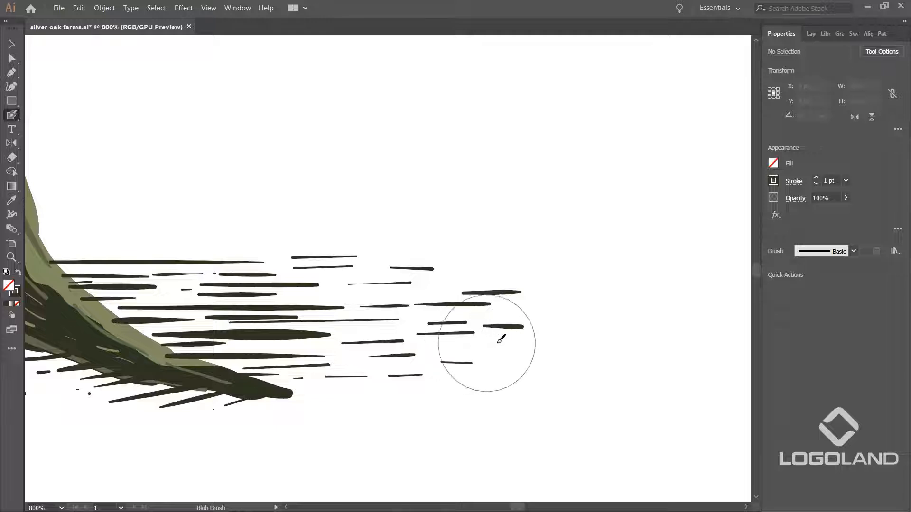
# Step: Paint thin horizontal ground lines and dashes beyond the left ends of the existing lines, undoing the stray dot
pyautogui.scroll(-3, 645, 338)
pyautogui.moveTo(384, 430); pyautogui.dragTo(581, 389)
pyautogui.scroll(2, 581, 389)
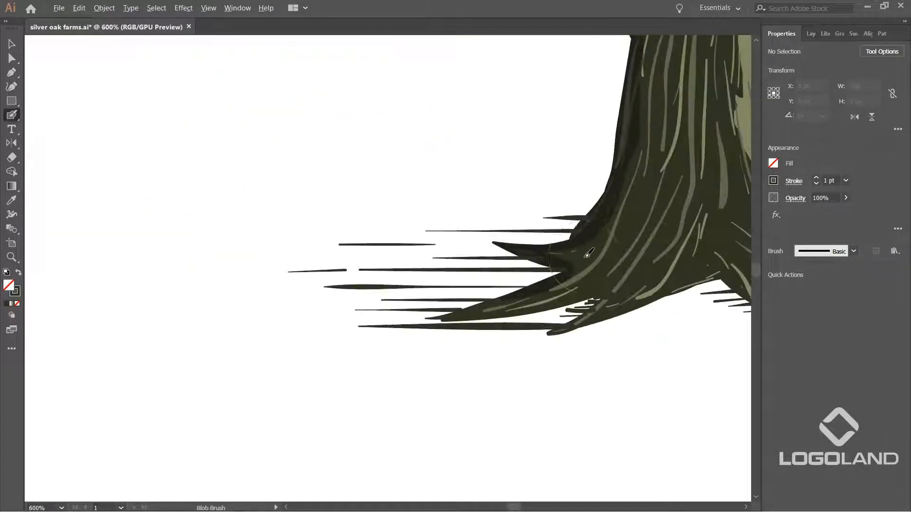
pyautogui.moveTo(280, 262); pyautogui.dragTo(264, 302)
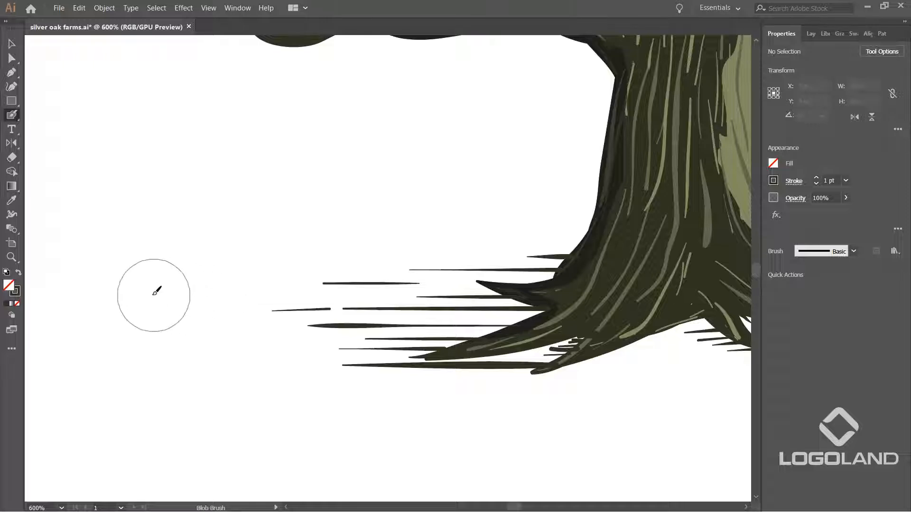
pyautogui.moveTo(308, 279); pyautogui.dragTo(326, 279)
pyautogui.moveTo(278, 264); pyautogui.dragTo(296, 266)
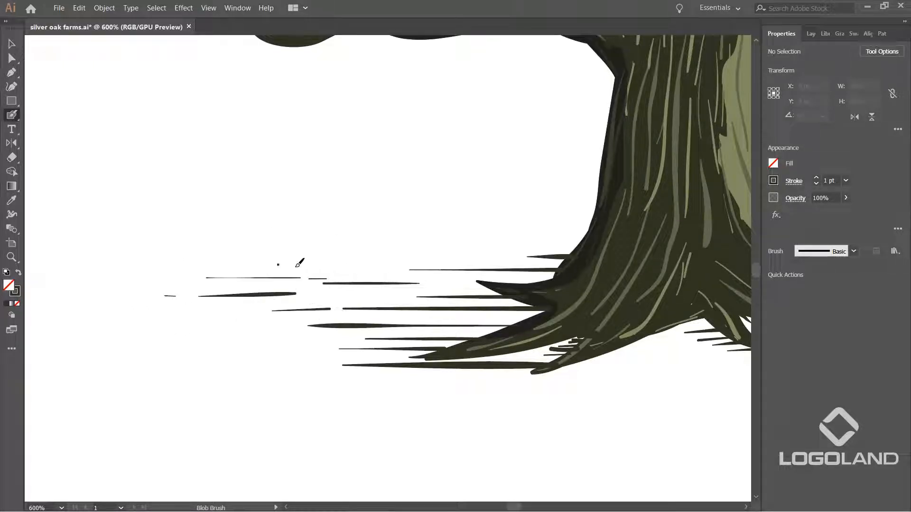
pyautogui.hotkey('ctrl', 'z')
# Step: Add thin horizontal lines above and below the ground lines at the far left of the tree
pyautogui.moveTo(223, 271); pyautogui.dragTo(346, 269)
pyautogui.moveTo(477, 250); pyautogui.dragTo(479, 253)
pyautogui.moveTo(507, 253); pyautogui.dragTo(523, 252)
pyautogui.moveTo(204, 338); pyautogui.dragTo(294, 337)
pyautogui.moveTo(257, 367); pyautogui.dragTo(277, 369)
pyautogui.moveTo(317, 367); pyautogui.dragTo(347, 367)
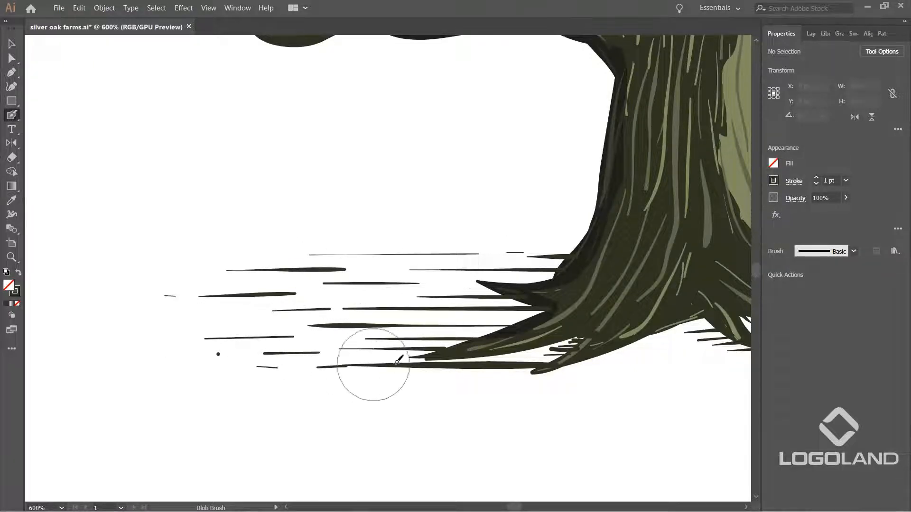
# Step: Paint horizontal strokes and small marks on the open ground beneath the tree's roots
pyautogui.moveTo(457, 356); pyautogui.dragTo(226, 323)
pyautogui.moveTo(344, 344); pyautogui.dragTo(366, 343)
pyautogui.moveTo(402, 344)
pyautogui.mouseDown()
pyautogui.moveTo(507, 337)
pyautogui.moveTo(380, 332)
pyautogui.moveTo(502, 331)
pyautogui.mouseUp()
pyautogui.moveTo(424, 323)
pyautogui.mouseDown()
pyautogui.moveTo(495, 321)
pyautogui.moveTo(345, 342)
pyautogui.mouseUp()
pyautogui.click(502, 338)
pyautogui.moveTo(496, 334); pyautogui.dragTo(471, 336)
pyautogui.click(392, 330)
# Step: Paint longer horizontal ground lines beneath the left and middle roots and toward the right root
pyautogui.moveTo(411, 319); pyautogui.dragTo(490, 319)
pyautogui.moveTo(367, 323); pyautogui.dragTo(538, 316)
pyautogui.moveTo(257, 343); pyautogui.dragTo(511, 340)
pyautogui.moveTo(214, 337); pyautogui.dragTo(312, 336)
pyautogui.moveTo(469, 334)
pyautogui.mouseDown()
pyautogui.moveTo(384, 338)
pyautogui.moveTo(297, 329)
pyautogui.moveTo(346, 329)
pyautogui.mouseUp()
pyautogui.moveTo(300, 321); pyautogui.dragTo(355, 314)
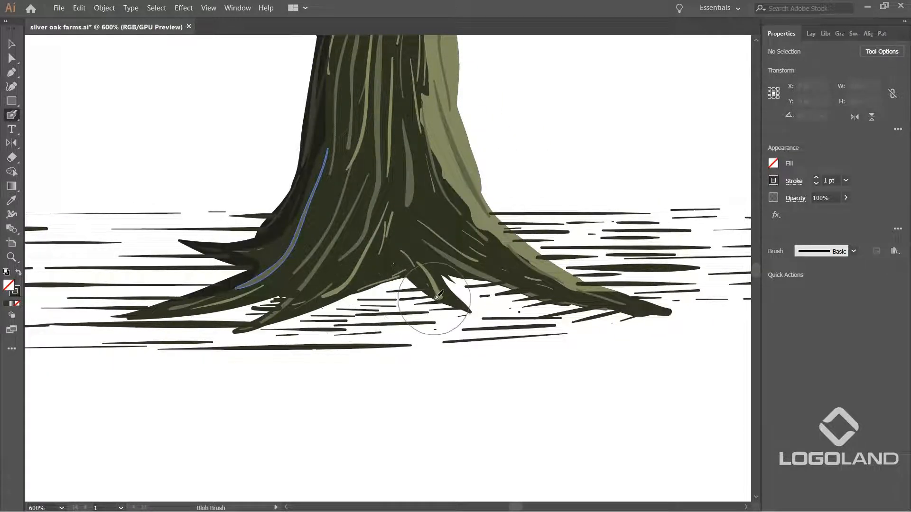
# Step: Paint stacked short, thick shadow strokes stepping down along the underside of the lower left root
pyautogui.scroll(4, 439, 295)
pyautogui.moveTo(363, 331)
pyautogui.mouseDown()
pyautogui.moveTo(475, 307)
pyautogui.moveTo(414, 302)
pyautogui.mouseUp()
pyautogui.moveTo(470, 317)
pyautogui.mouseDown()
pyautogui.moveTo(385, 317)
pyautogui.moveTo(375, 326)
pyautogui.mouseUp()
pyautogui.moveTo(439, 341); pyautogui.dragTo(328, 338)
pyautogui.moveTo(413, 357); pyautogui.dragTo(287, 358)
pyautogui.moveTo(366, 373); pyautogui.dragTo(252, 372)
pyautogui.moveTo(318, 379); pyautogui.dragTo(222, 380)
pyautogui.moveTo(305, 386); pyautogui.dragTo(196, 387)
pyautogui.moveTo(278, 390); pyautogui.dragTo(193, 393)
pyautogui.moveTo(536, 393); pyautogui.dragTo(147, 424)
# Step: Thicken the shadow around the lower left root's tip with further short horizontal hatch strokes
pyautogui.moveTo(442, 305)
pyautogui.mouseDown()
pyautogui.moveTo(339, 316)
pyautogui.moveTo(261, 311)
pyautogui.mouseUp()
pyautogui.moveTo(339, 329)
pyautogui.mouseDown()
pyautogui.moveTo(292, 327)
pyautogui.moveTo(311, 339)
pyautogui.mouseUp()
pyautogui.click(387, 334)
pyautogui.moveTo(387, 348); pyautogui.dragTo(318, 351)
pyautogui.moveTo(395, 360)
pyautogui.mouseDown()
pyautogui.moveTo(334, 361)
pyautogui.moveTo(346, 368)
pyautogui.mouseUp()
pyautogui.moveTo(219, 324); pyautogui.dragTo(475, 335)
pyautogui.moveTo(175, 295)
pyautogui.mouseDown()
pyautogui.moveTo(376, 303)
pyautogui.moveTo(479, 287)
pyautogui.mouseUp()
pyautogui.moveTo(262, 399); pyautogui.dragTo(355, 402)
pyautogui.moveTo(290, 407); pyautogui.dragTo(354, 409)
pyautogui.moveTo(299, 387); pyautogui.dragTo(383, 390)
pyautogui.click(381, 367)
# Step: Paint short overlapping horizontal shadow strokes in the notch between the two upper left roots
pyautogui.moveTo(235, 317); pyautogui.dragTo(407, 325)
pyautogui.moveTo(223, 370); pyautogui.dragTo(283, 372)
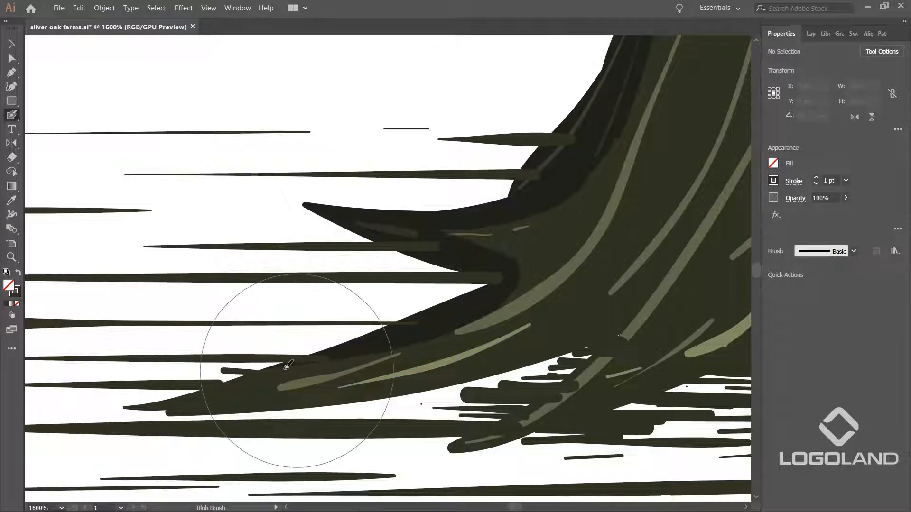
pyautogui.moveTo(220, 347); pyautogui.dragTo(342, 353)
pyautogui.moveTo(286, 338)
pyautogui.mouseDown()
pyautogui.moveTo(398, 343)
pyautogui.moveTo(385, 332)
pyautogui.mouseUp()
pyautogui.moveTo(278, 321); pyautogui.dragTo(391, 327)
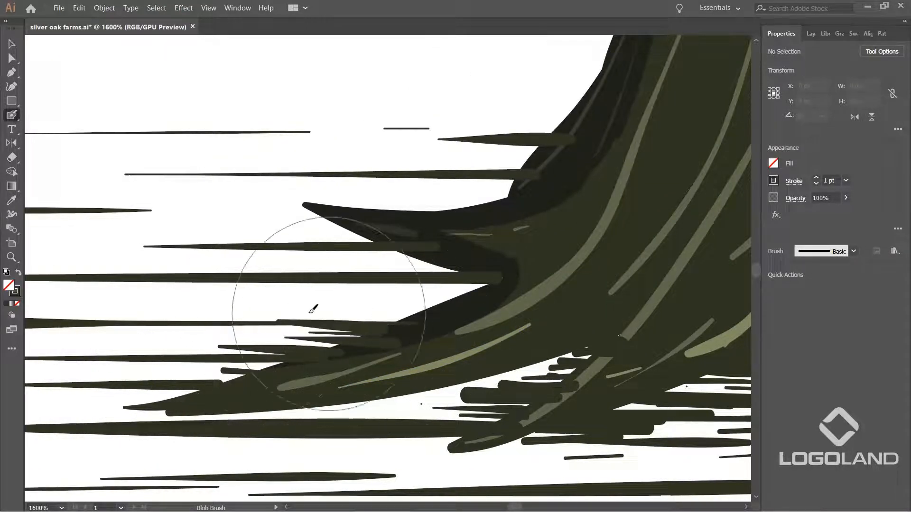
pyautogui.moveTo(313, 313); pyautogui.dragTo(419, 318)
pyautogui.moveTo(350, 303); pyautogui.dragTo(452, 307)
pyautogui.moveTo(377, 298); pyautogui.dragTo(465, 300)
pyautogui.moveTo(361, 291); pyautogui.dragTo(480, 289)
pyautogui.moveTo(347, 272)
pyautogui.mouseDown()
pyautogui.moveTo(460, 270)
pyautogui.moveTo(442, 262)
pyautogui.mouseUp()
# Step: Paint long horizontal lines along the ground's lower edge and strokes at its outer ends, undoing the misdrawn ones
pyautogui.scroll(-6, 519, 143)
pyautogui.moveTo(599, 214); pyautogui.dragTo(489, 328)
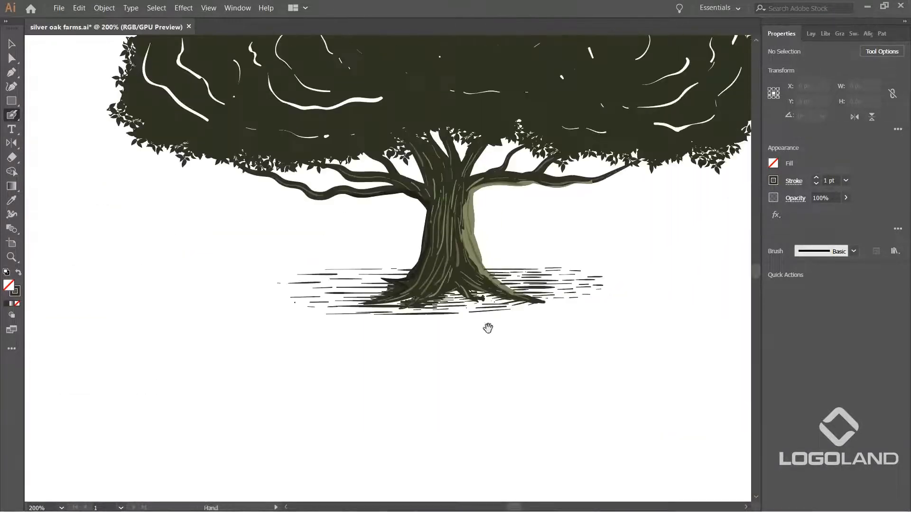
pyautogui.scroll(-4, 514, 342)
pyautogui.scroll(6, 505, 346)
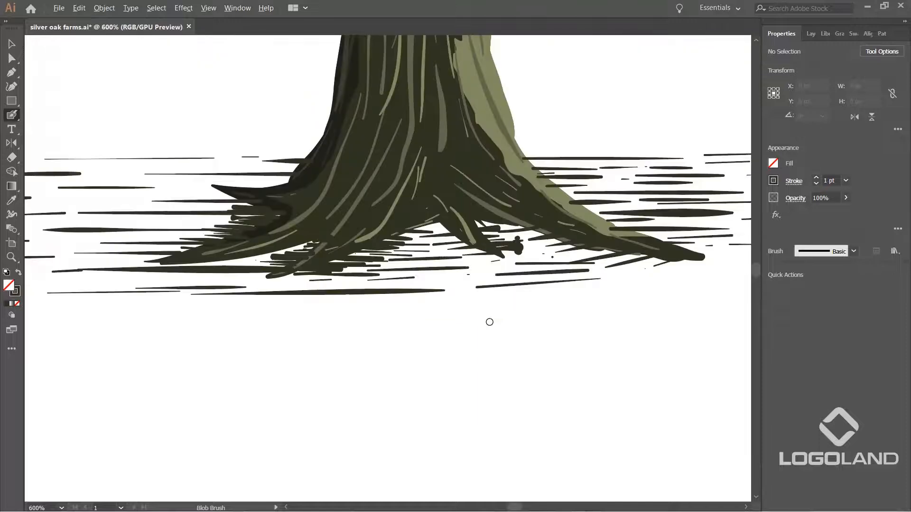
pyautogui.press('ctrl')
pyautogui.scroll(-4, 470, 288)
pyautogui.hotkey('ctrl', '+')
pyautogui.moveTo(478, 284); pyautogui.dragTo(417, 267)
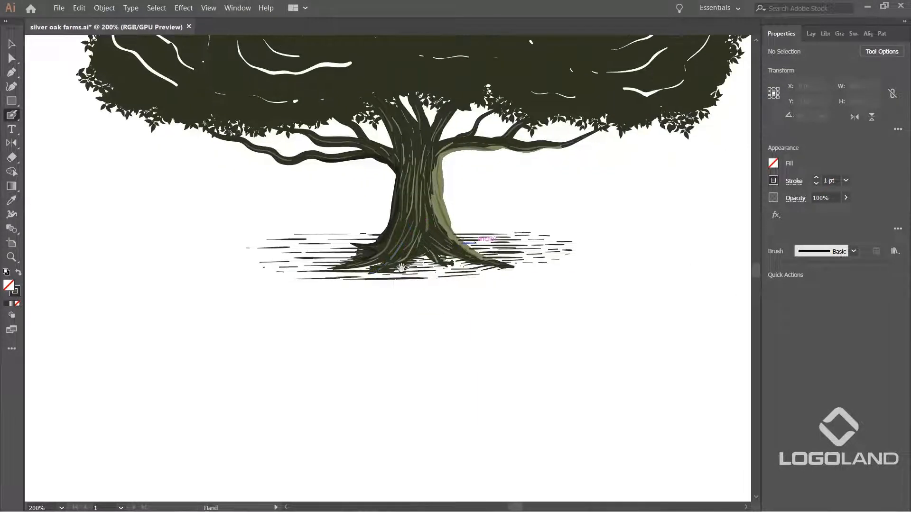
pyautogui.moveTo(468, 284); pyautogui.dragTo(516, 280)
pyautogui.hotkey('ctrl', 'z')
pyautogui.moveTo(364, 281); pyautogui.dragTo(445, 278)
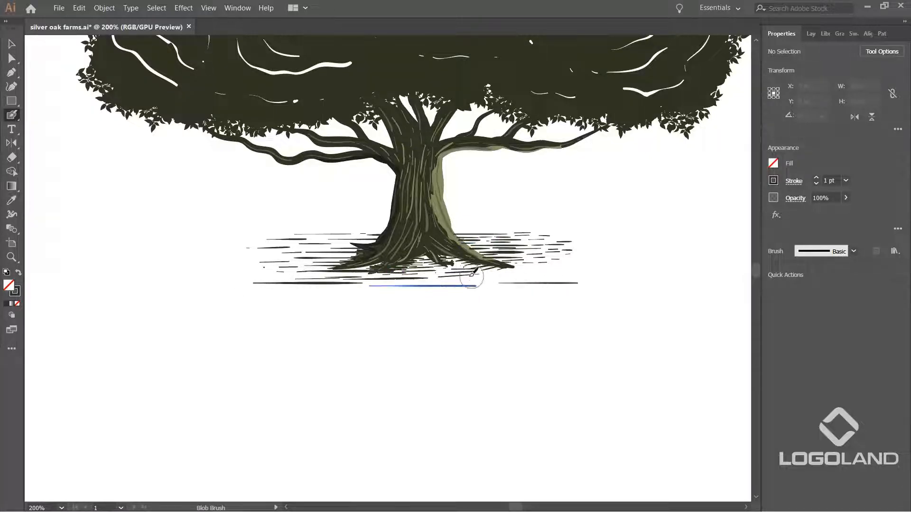
pyautogui.moveTo(563, 263); pyautogui.dragTo(601, 260)
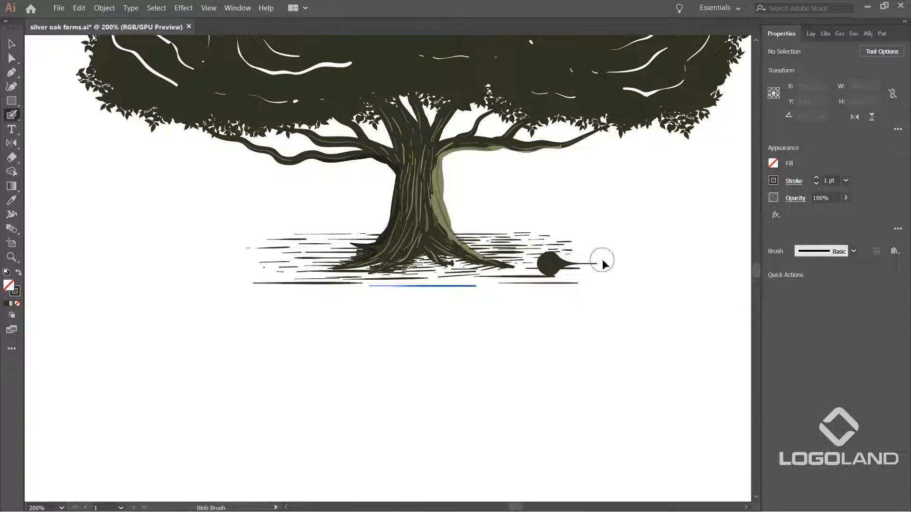
pyautogui.hotkey('ctrl', 'z')
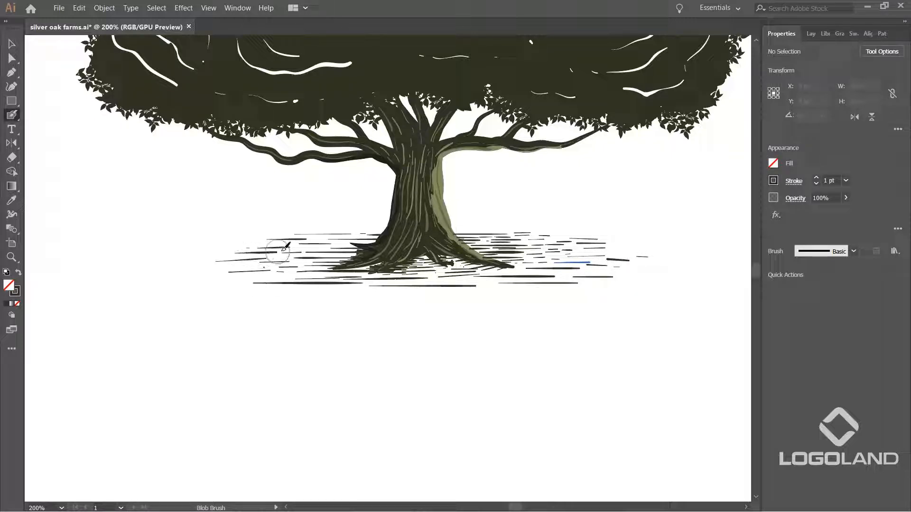
# Step: Select the whole tree artwork with its ground lines and group it
pyautogui.press('v')
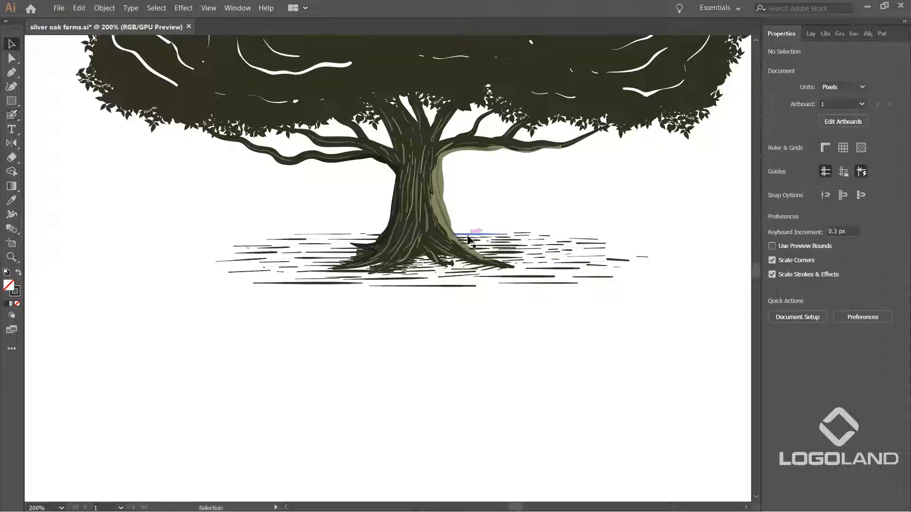
pyautogui.hotkey('ctrl', '0')
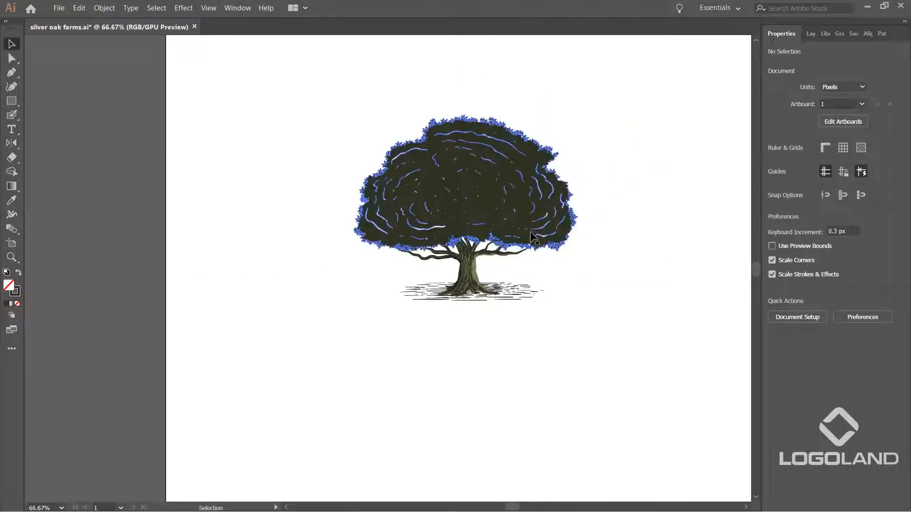
pyautogui.scroll(1, 545, 233)
pyautogui.scroll(-1, 619, 261)
pyautogui.moveTo(539, 280); pyautogui.dragTo(671, 377)
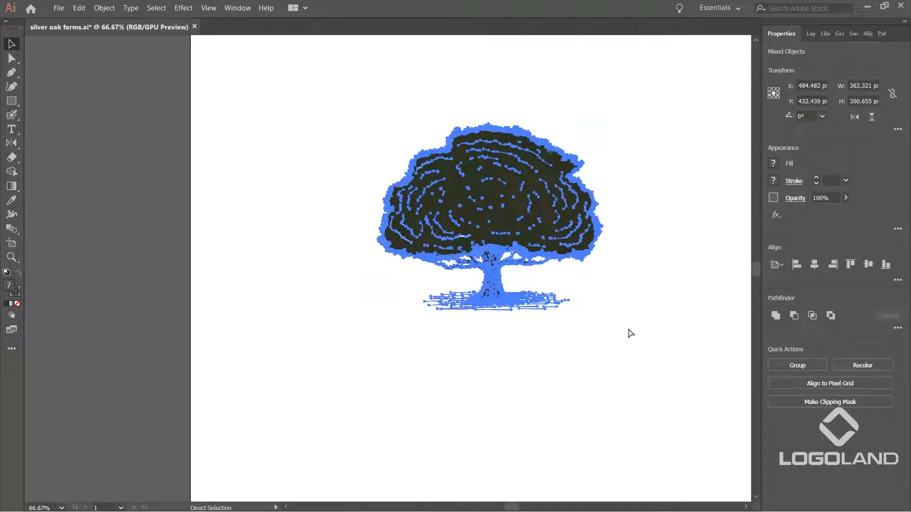
pyautogui.hotkey('ctrl', 'g')
pyautogui.click(606, 337)
pyautogui.scroll(-2, 572, 338)
pyautogui.moveTo(574, 347); pyautogui.dragTo(495, 352)
pyautogui.scroll(2, 477, 304)
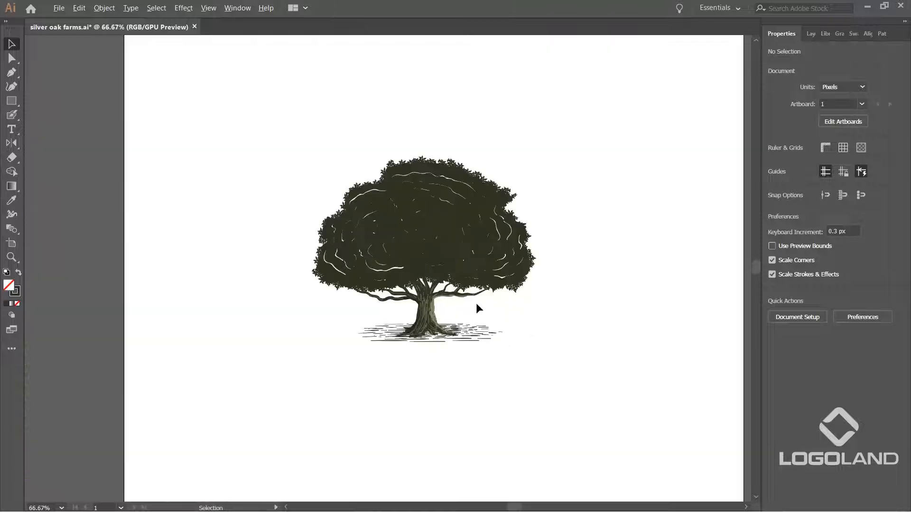
# Step: Move the grouped tree slightly higher and bring the SILVER OAK FARMS text onto the artboard below it
pyautogui.moveTo(420, 247); pyautogui.dragTo(427, 212)
pyautogui.click(637, 209)
pyautogui.scroll(-1, 580, 260)
pyautogui.moveTo(581, 297); pyautogui.dragTo(537, 184)
pyautogui.scroll(-1, 538, 176)
pyautogui.moveTo(545, 284); pyautogui.dragTo(518, 170)
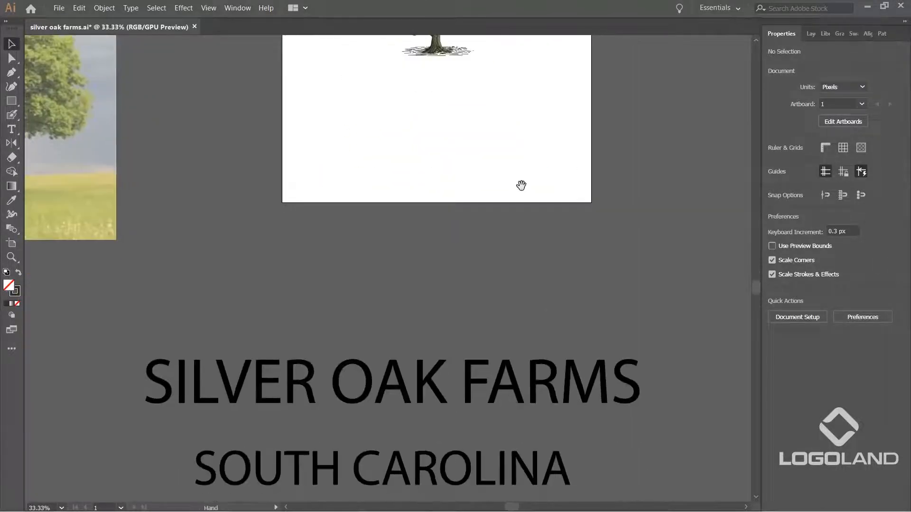
pyautogui.moveTo(511, 356); pyautogui.dragTo(525, 88)
pyautogui.moveTo(569, 185); pyautogui.dragTo(519, 412)
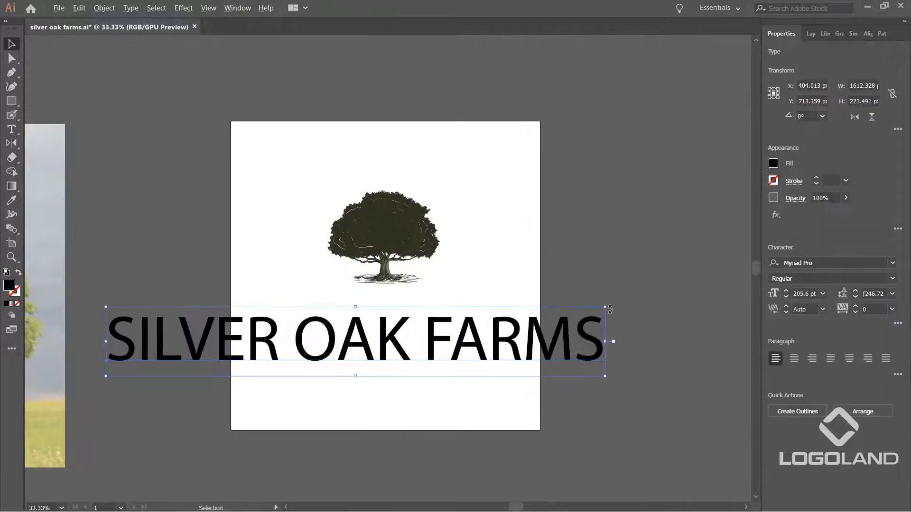
# Step: Scale the SILVER OAK FARMS text down to 87.88 pt and shift it across the artboard's right edge
pyautogui.moveTo(606, 308); pyautogui.dragTo(463, 328)
pyautogui.moveTo(367, 349); pyautogui.dragTo(442, 376)
pyautogui.scroll(2, 517, 333)
pyautogui.moveTo(508, 340); pyautogui.dragTo(677, 286)
# Step: Split the word FARMS off the SILVER OAK FARMS line into a separate text object
pyautogui.hotkey('ctrl', 'c')
pyautogui.doubleClick(492, 301)
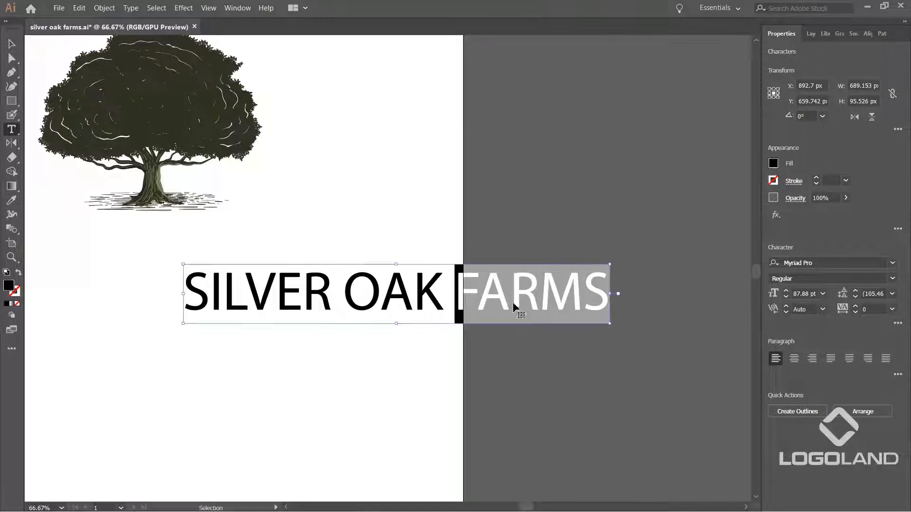
pyautogui.press('BackSpace')
pyautogui.click(12, 44)
pyautogui.click(461, 122)
pyautogui.hotkey('ctrl', 'v')
# Step: Move the FARMS text off the artboard to the right and place SILVER OAK beneath the tree
pyautogui.moveTo(409, 262); pyautogui.dragTo(694, 303)
pyautogui.moveTo(463, 394); pyautogui.dragTo(690, 443)
pyautogui.moveTo(606, 358); pyautogui.dragTo(470, 331)
pyautogui.scroll(1, 492, 317)
pyautogui.moveTo(470, 280); pyautogui.dragTo(500, 382)
pyautogui.scroll(-1, 459, 190)
pyautogui.scroll(-2, 454, 265)
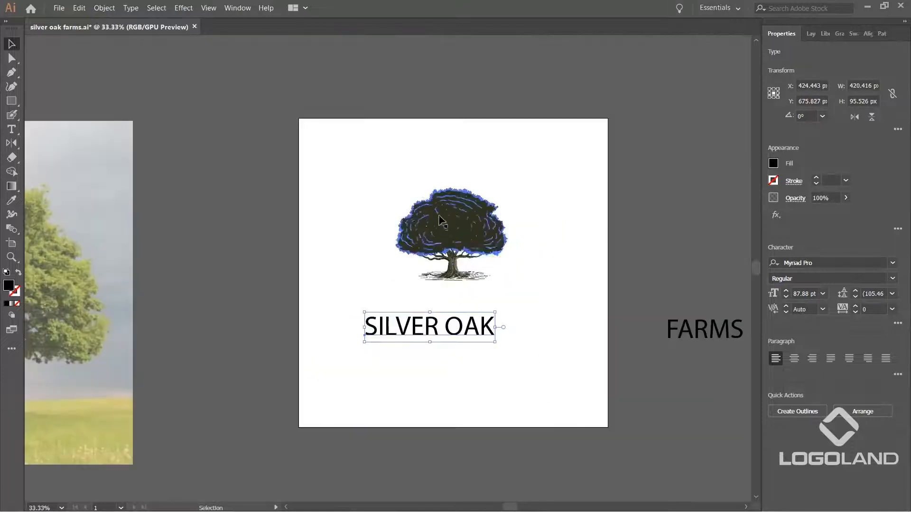
# Step: Enlarge the SILVER OAK text to 117.82 pt and centre it beneath the tree
pyautogui.moveTo(440, 217); pyautogui.dragTo(427, 232)
pyautogui.scroll(2, 459, 325)
pyautogui.moveTo(471, 329); pyautogui.dragTo(496, 320)
pyautogui.scroll(2, 516, 303)
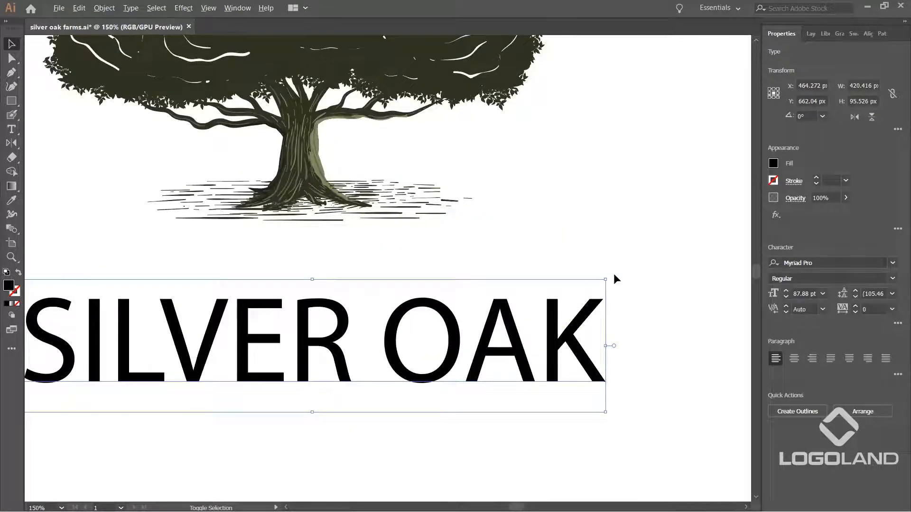
pyautogui.moveTo(607, 282); pyautogui.dragTo(805, 234)
pyautogui.scroll(-2, 526, 267)
pyautogui.moveTo(601, 308); pyautogui.dragTo(594, 314)
# Step: Set the SILVER OAK text's font to Muara Rough
pyautogui.click(832, 263)
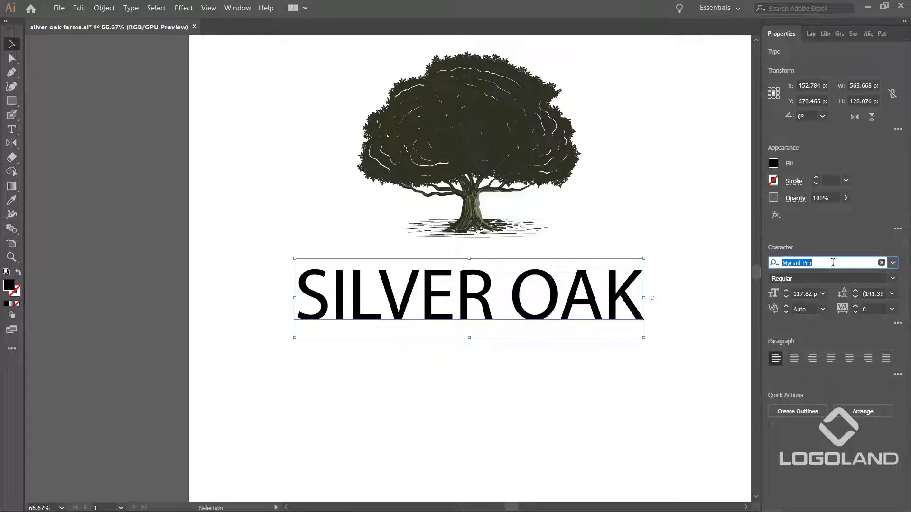
pyautogui.write('mua')
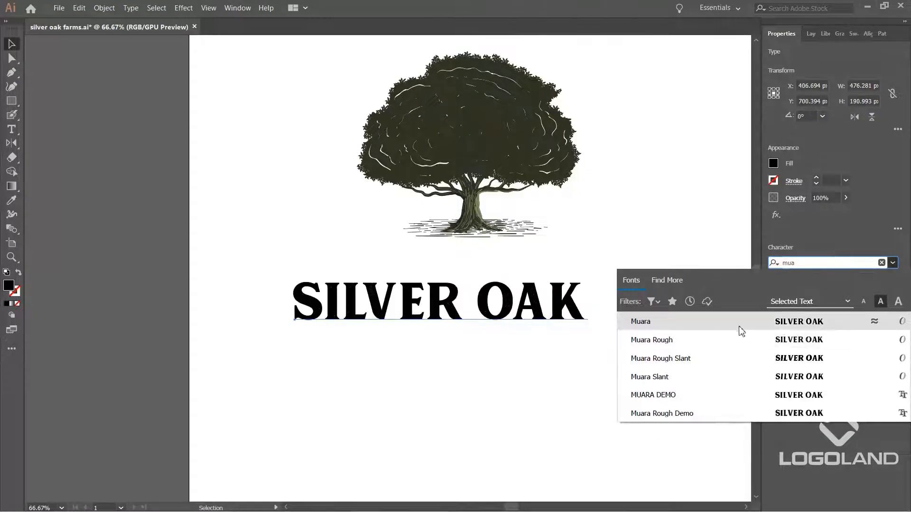
pyautogui.click(809, 345)
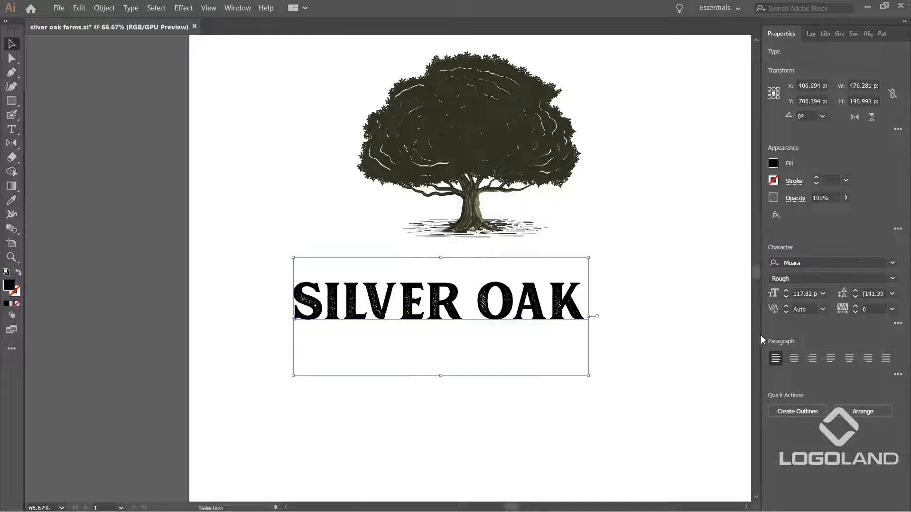
# Step: Enlarge the SILVER OAK text to 147.05 pt, centre it beneath the tree and deselect it
pyautogui.moveTo(514, 311); pyautogui.dragTo(659, 230)
pyautogui.scroll(-1, 576, 301)
pyautogui.scroll(1, 462, 312)
pyautogui.moveTo(580, 303); pyautogui.dragTo(454, 302)
pyautogui.scroll(1, 461, 311)
pyautogui.moveTo(380, 303); pyautogui.dragTo(477, 344)
pyautogui.hotkey('ctrl', 'shift', 'a')
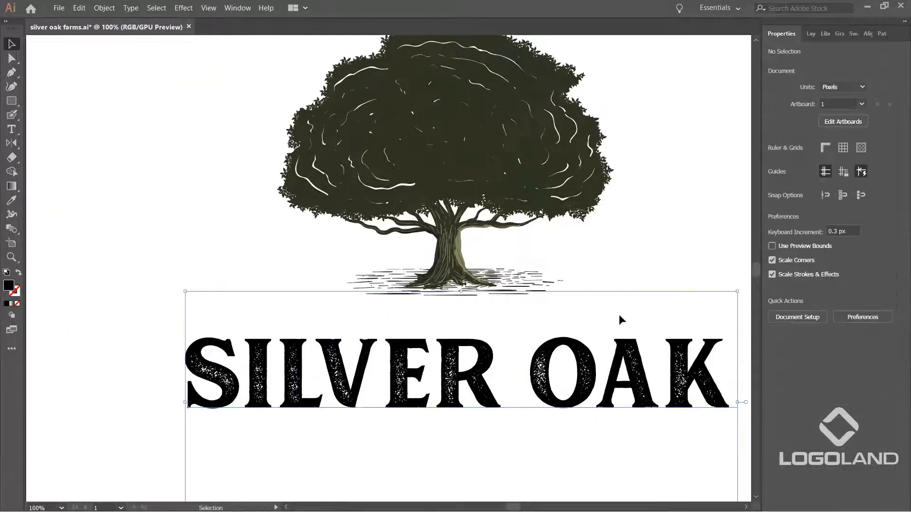
pyautogui.hotkey('ctrl', 'shift', 'a')
# Step: Recolour the SILVER OAK text with the dark green sampled from the tree canopy and deselect it
pyautogui.click(598, 358)
pyautogui.press('i')
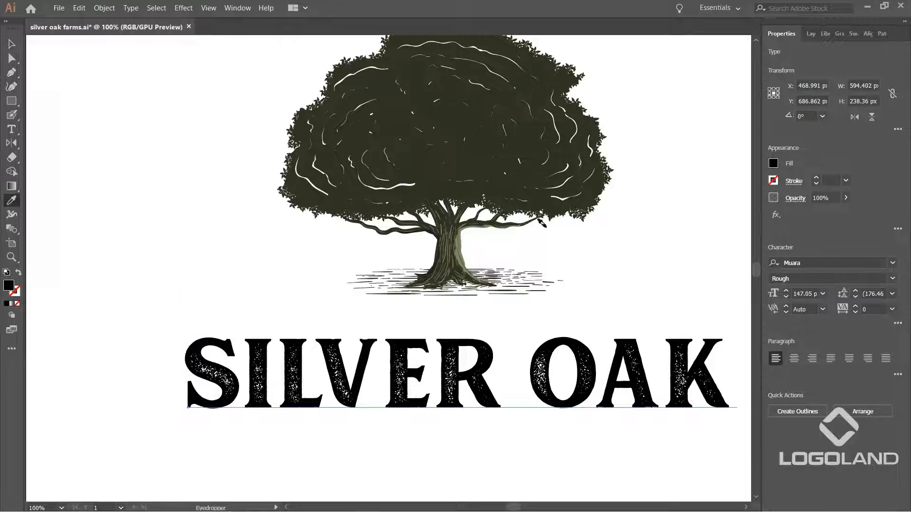
pyautogui.click(527, 180)
pyautogui.hotkey('ctrl', '-')
pyautogui.hotkey('ctrl', '-')
pyautogui.click(12, 44)
pyautogui.click(642, 146)
pyautogui.hotkey('ctrl', '+')
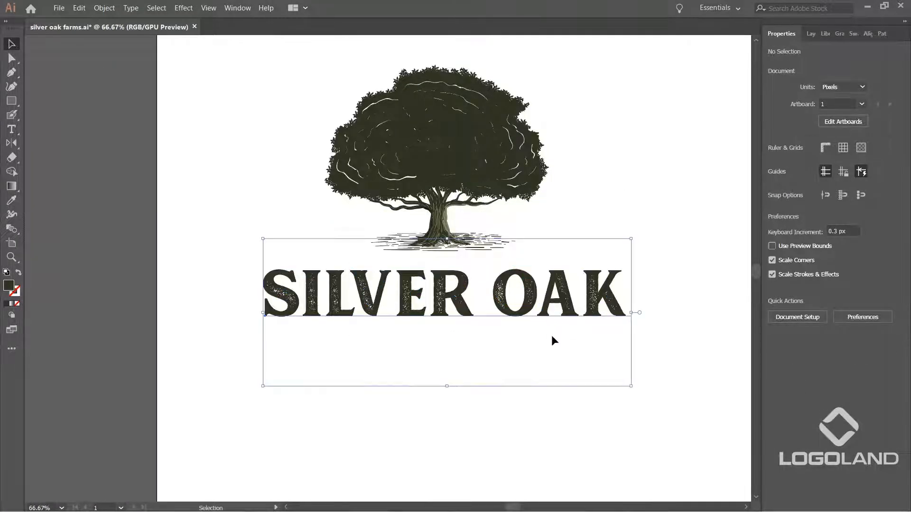
# Step: Scale the tree and SILVER OAK text down together, bringing the text to 114.77 pt, centre them on the artboard and deselect them
pyautogui.scroll(-2, 616, 397)
pyautogui.moveTo(642, 441); pyautogui.dragTo(590, 328)
pyautogui.moveTo(545, 277); pyautogui.dragTo(561, 357)
pyautogui.scroll(1, 523, 311)
pyautogui.moveTo(308, 89); pyautogui.dragTo(670, 373)
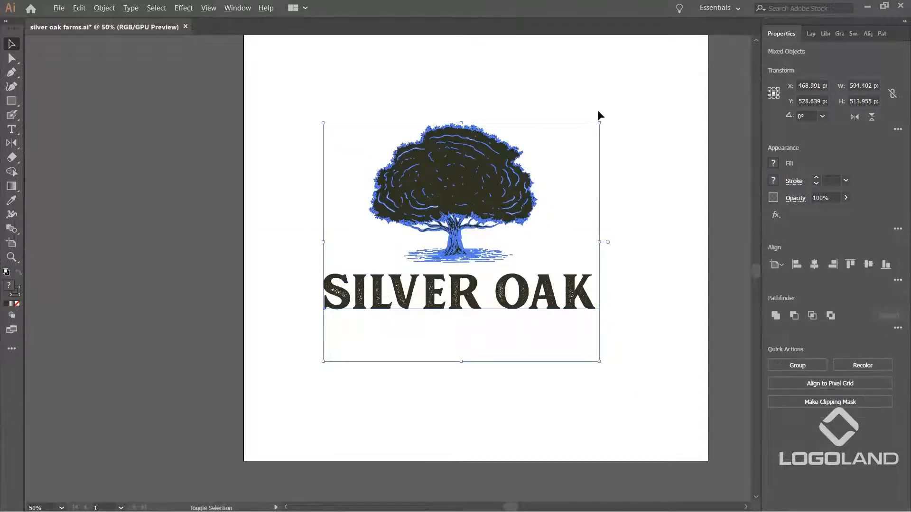
pyautogui.moveTo(600, 122); pyautogui.dragTo(570, 149)
pyautogui.moveTo(502, 195); pyautogui.dragTo(525, 180)
pyautogui.click(630, 171)
pyautogui.scroll(2, 549, 276)
pyautogui.moveTo(536, 249); pyautogui.dragTo(533, 253)
# Step: Move the FARMS text beneath SILVER OAK and resize it to 67.75 pt
pyautogui.scroll(-3, 544, 332)
pyautogui.moveTo(574, 385); pyautogui.dragTo(529, 299)
pyautogui.moveTo(683, 224); pyautogui.dragTo(453, 224)
pyautogui.scroll(2, 417, 244)
pyautogui.scroll(1, 470, 304)
pyautogui.moveTo(482, 265); pyautogui.dragTo(460, 269)
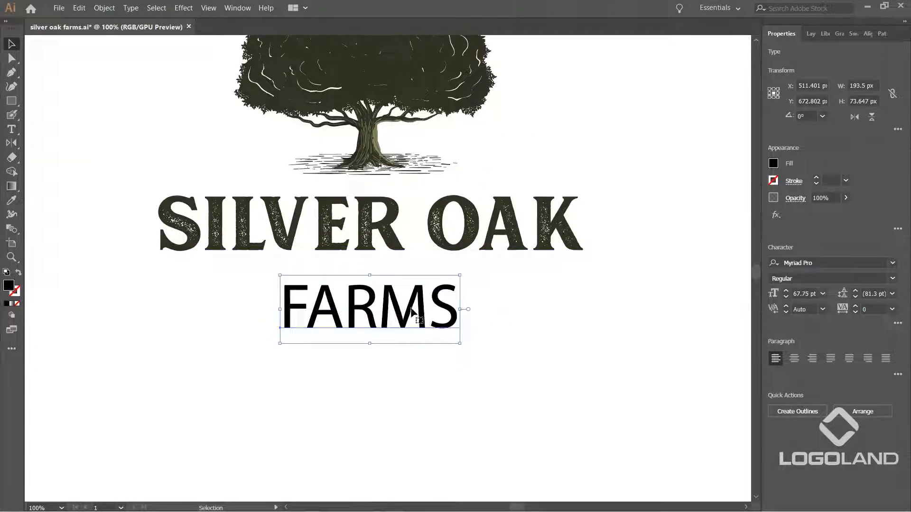
pyautogui.moveTo(530, 323); pyautogui.dragTo(561, 375)
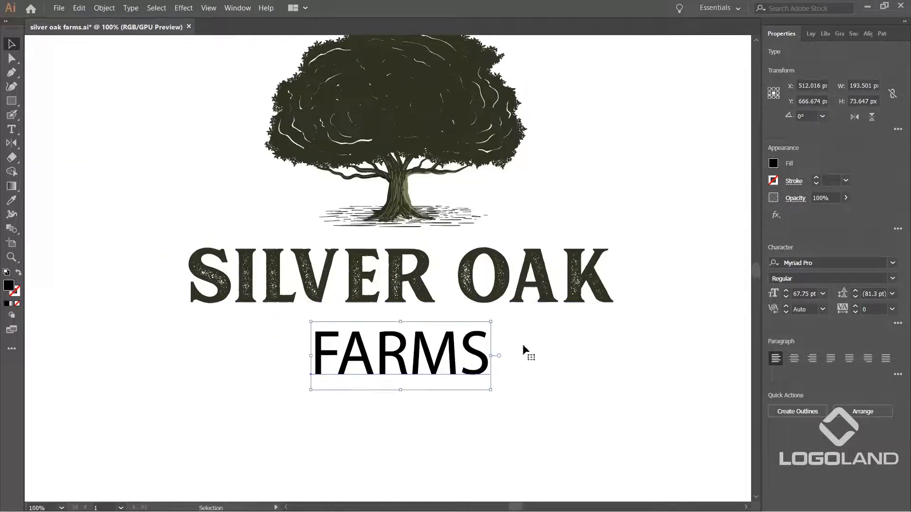
# Step: Set the FARMS text's font to Colus Regular
pyautogui.click(837, 263)
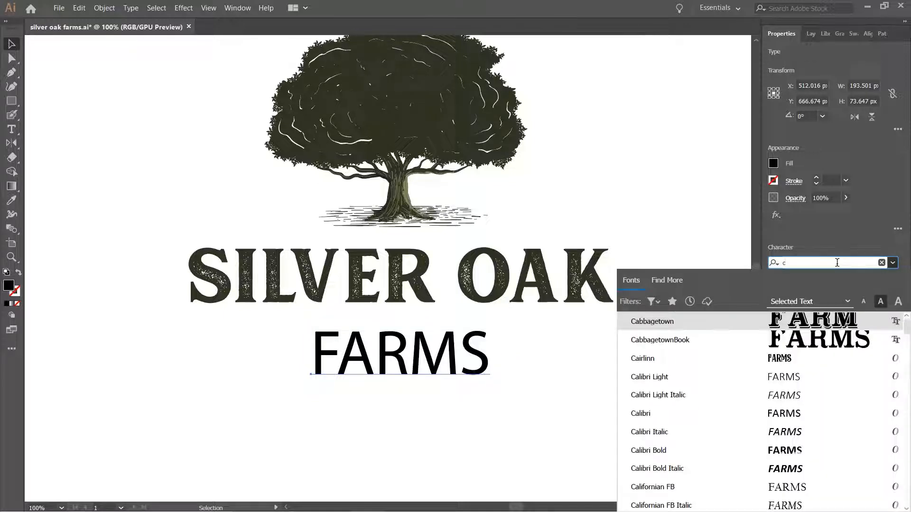
pyautogui.write('cou')
pyautogui.press('BackSpace')
pyautogui.press('BackSpace')
pyautogui.write('ol')
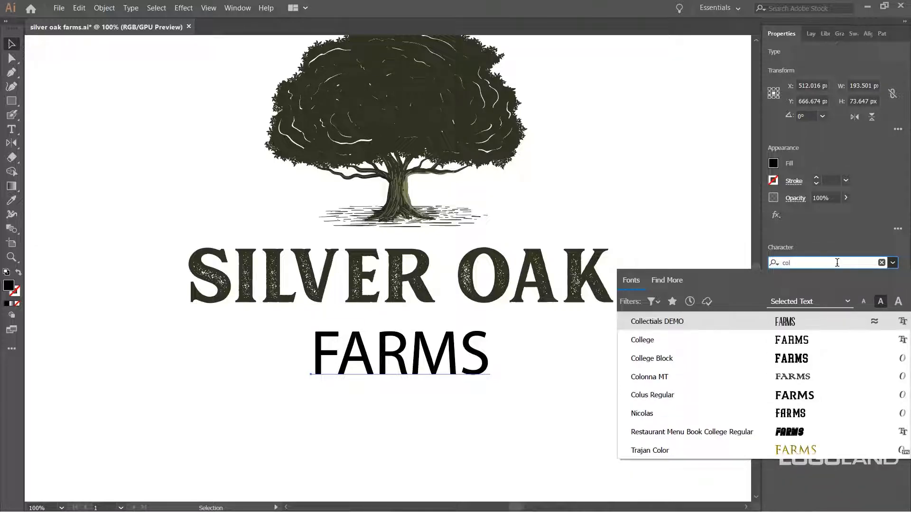
pyautogui.press('BackSpace')
pyautogui.press('BackSpace')
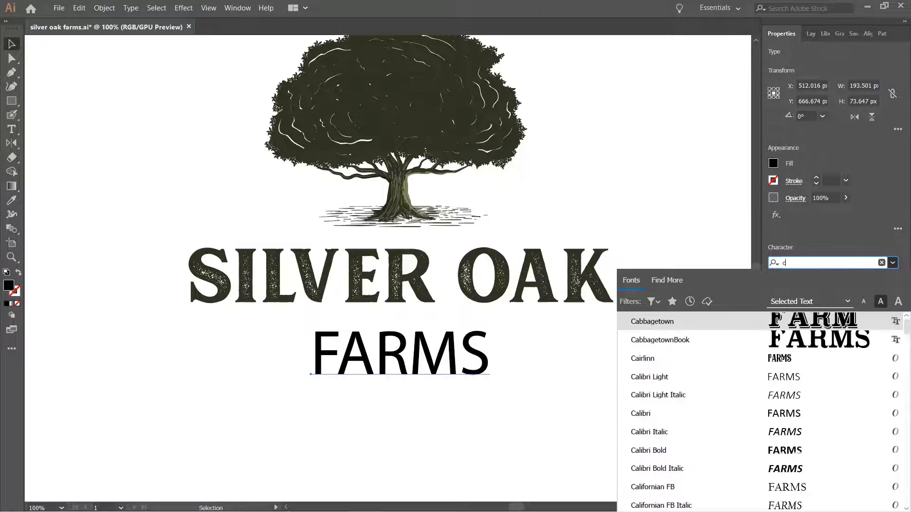
pyautogui.write('ol')
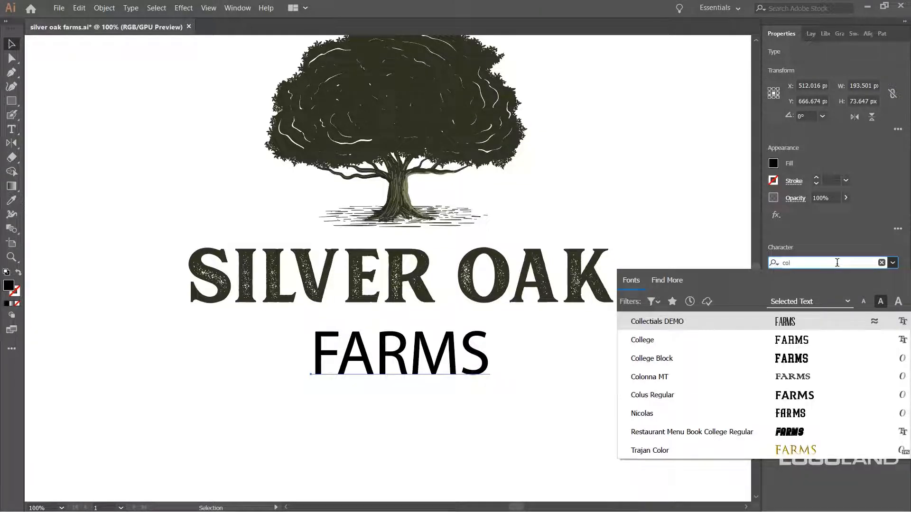
pyautogui.click(666, 397)
# Step: Reduce the FARMS text to 39.09 pt, set its tracking to 200 and centre it beneath SILVER OAK
pyautogui.moveTo(524, 324); pyautogui.dragTo(450, 341)
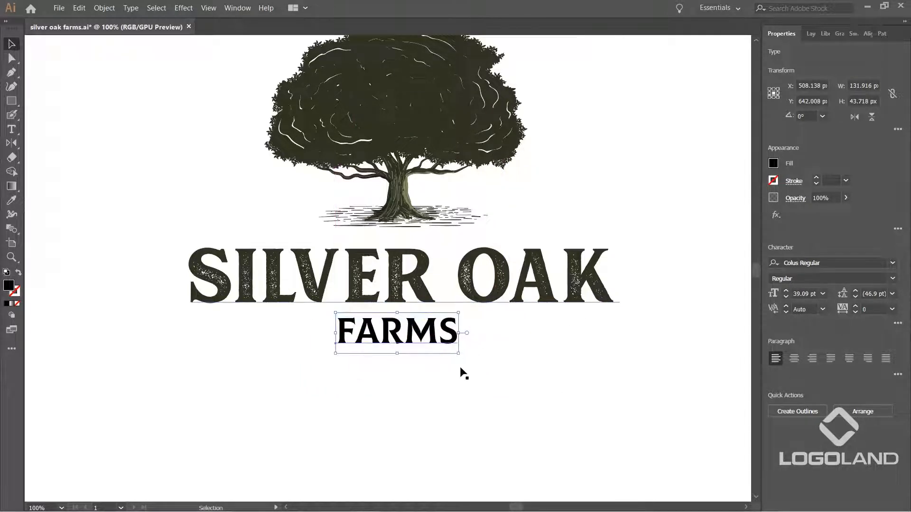
pyautogui.click(892, 309)
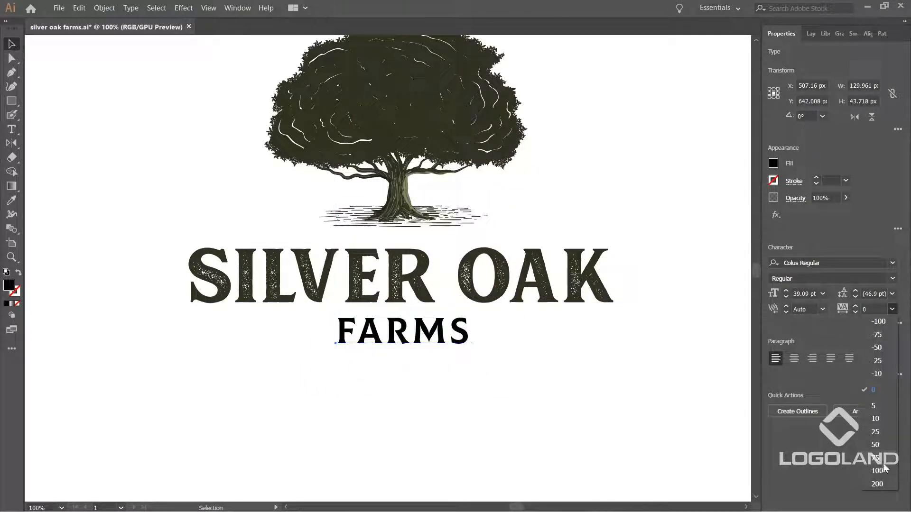
pyautogui.click(877, 484)
pyautogui.moveTo(506, 399); pyautogui.dragTo(570, 414)
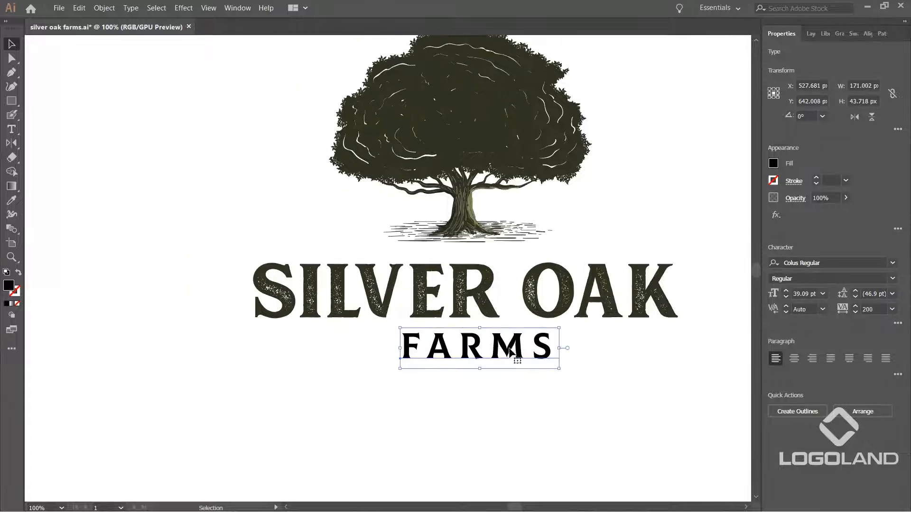
pyautogui.scroll(2, 504, 357)
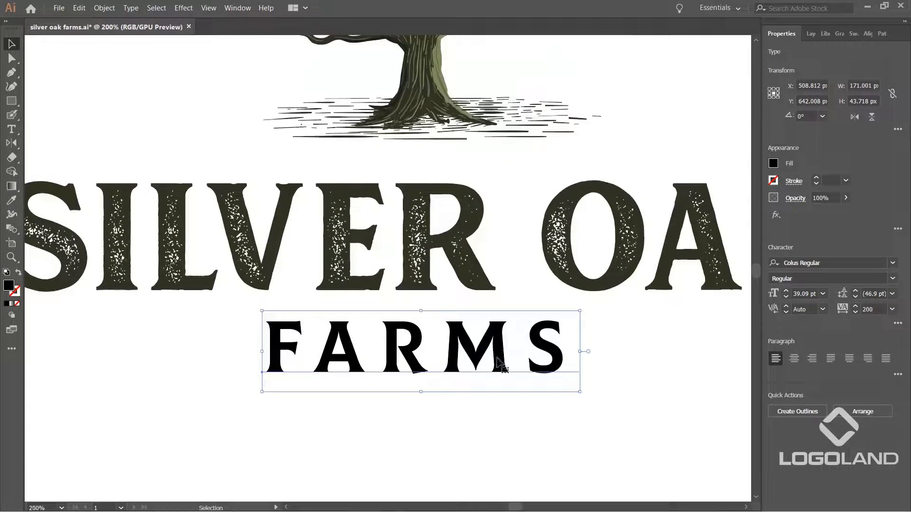
pyautogui.scroll(-2, 491, 334)
pyautogui.scroll(2, 494, 345)
pyautogui.scroll(-1, 498, 346)
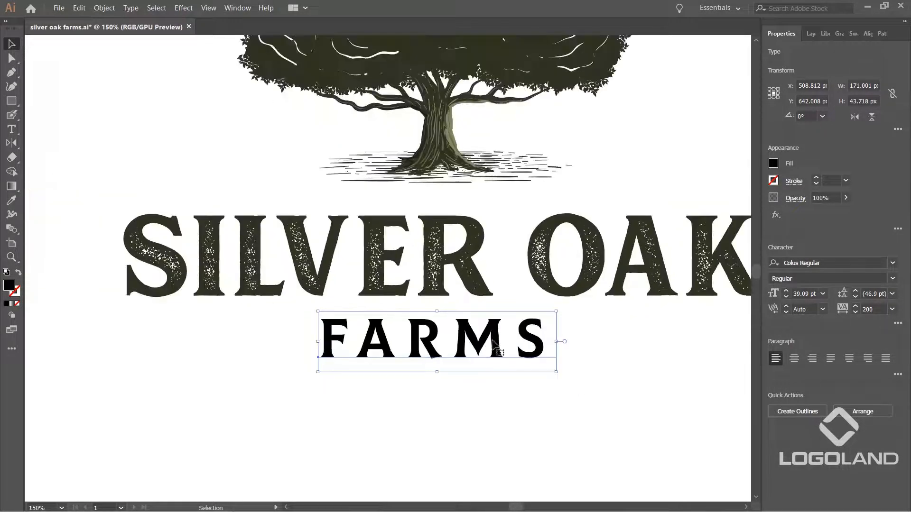
# Step: Recolour the FARMS text with the light olive sampled from the trunk's highlight and deselect it
pyautogui.scroll(3, 489, 246)
pyautogui.press('i')
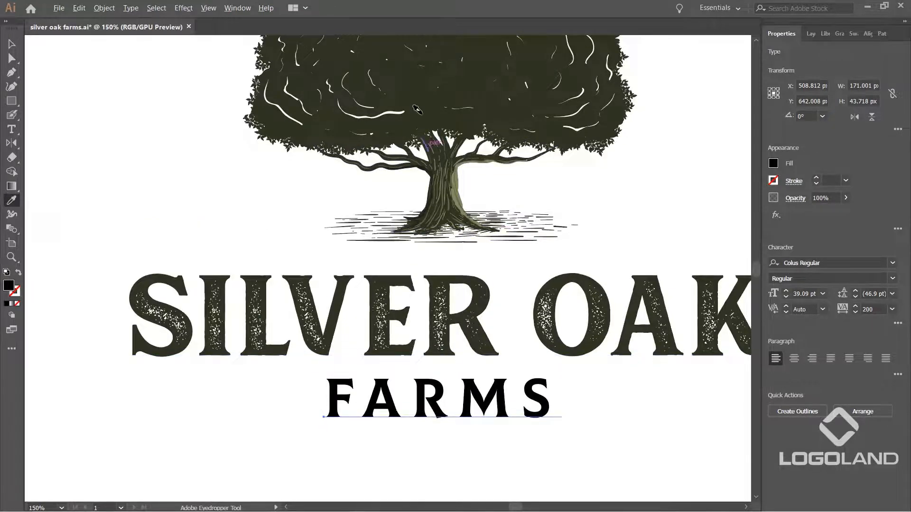
pyautogui.scroll(3, 417, 111)
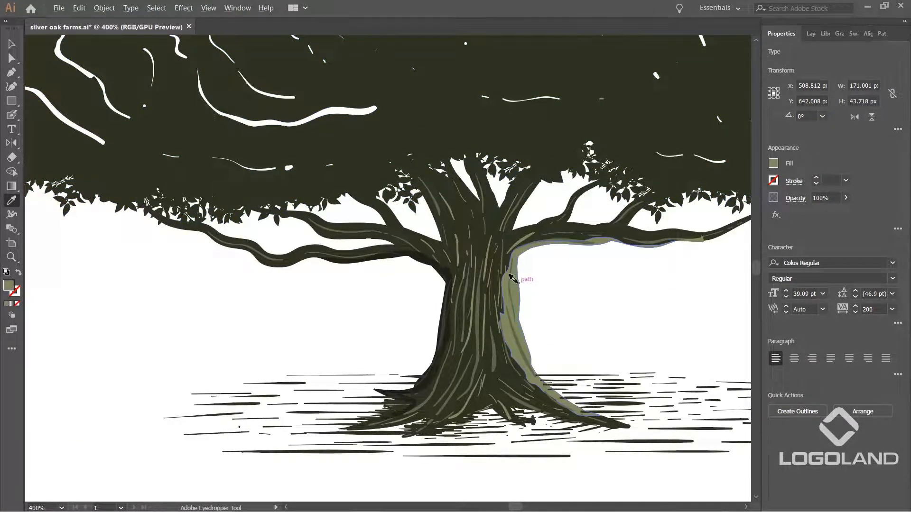
pyautogui.scroll(-3, 514, 280)
pyautogui.moveTo(480, 228); pyautogui.dragTo(411, 123)
pyautogui.press('v')
pyautogui.click(543, 288)
pyautogui.scroll(-2, 545, 352)
pyautogui.click(534, 389)
pyautogui.click(508, 360)
pyautogui.click(528, 387)
pyautogui.scroll(1, 502, 256)
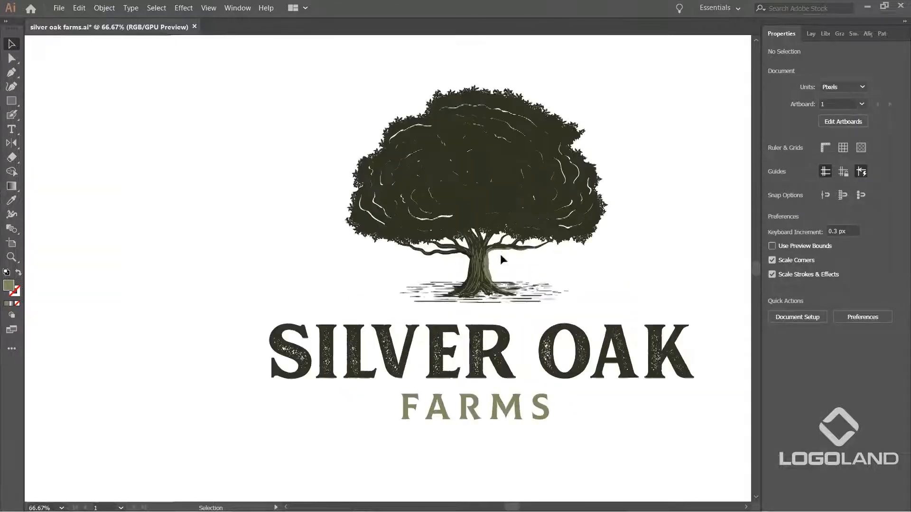
pyautogui.scroll(-1, 367, 310)
pyautogui.moveTo(591, 294); pyautogui.dragTo(570, 255)
pyautogui.click(466, 336)
pyautogui.scroll(-3, 433, 284)
pyautogui.moveTo(394, 336); pyautogui.dragTo(661, 448)
pyautogui.click(658, 361)
pyautogui.scroll(4, 440, 298)
pyautogui.click(546, 362)
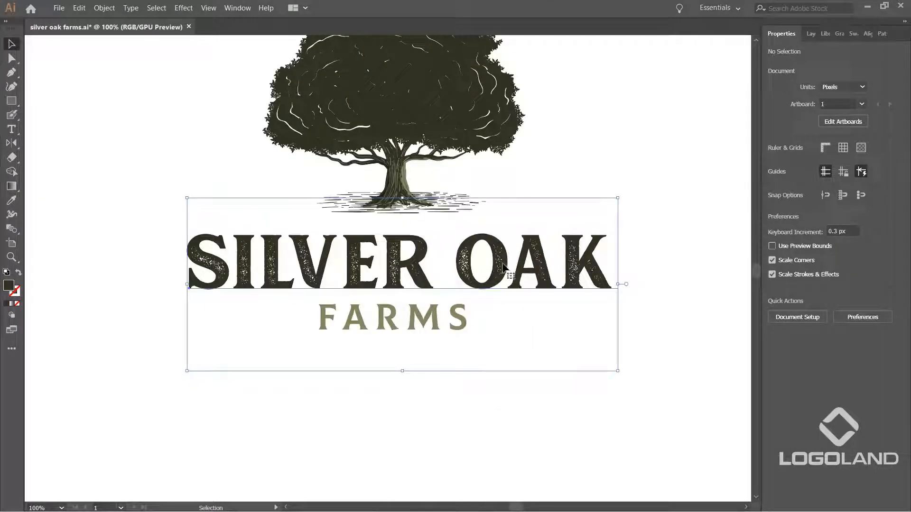
pyautogui.click(620, 420)
# Step: Expand the SILVER OAK text into vector shapes
pyautogui.click(592, 280)
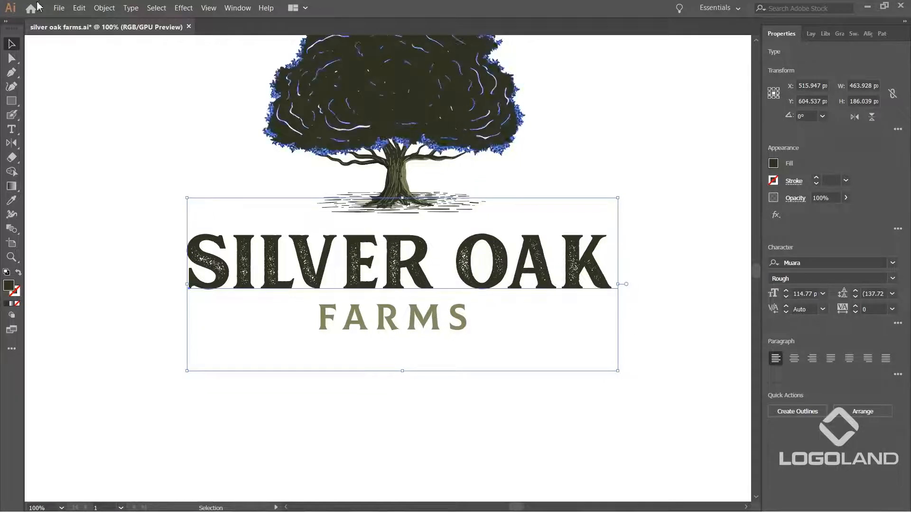
pyautogui.click(105, 8)
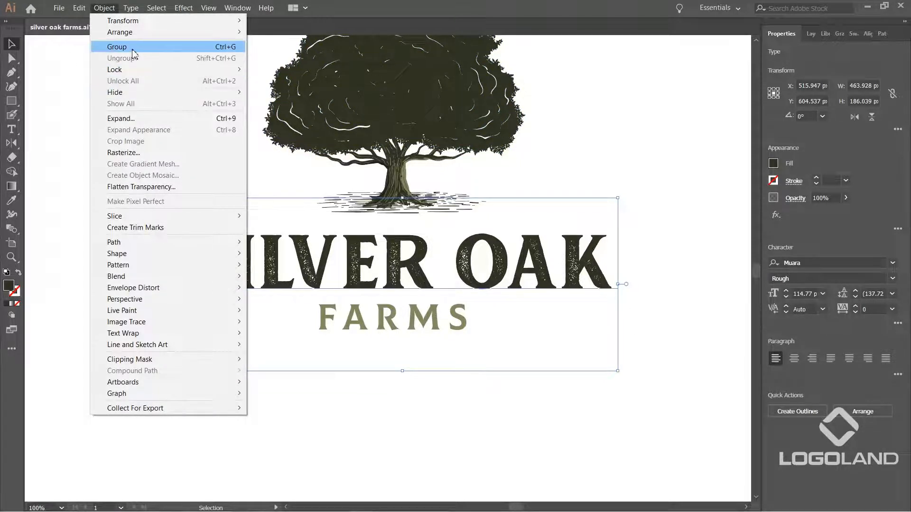
pyautogui.click(136, 121)
pyautogui.click(629, 239)
# Step: Expand the FARMS text into vector shapes and deselect it
pyautogui.click(465, 319)
pyautogui.click(104, 8)
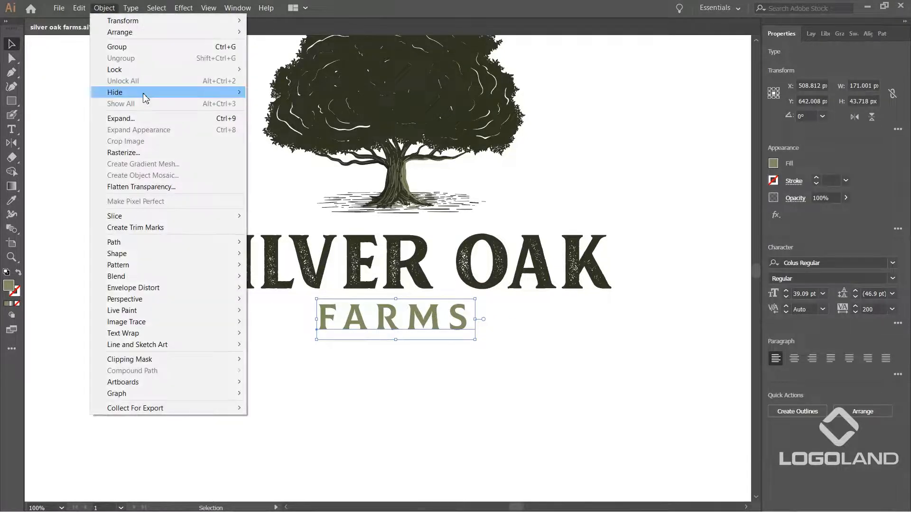
pyautogui.click(136, 118)
pyautogui.click(629, 240)
pyautogui.click(585, 358)
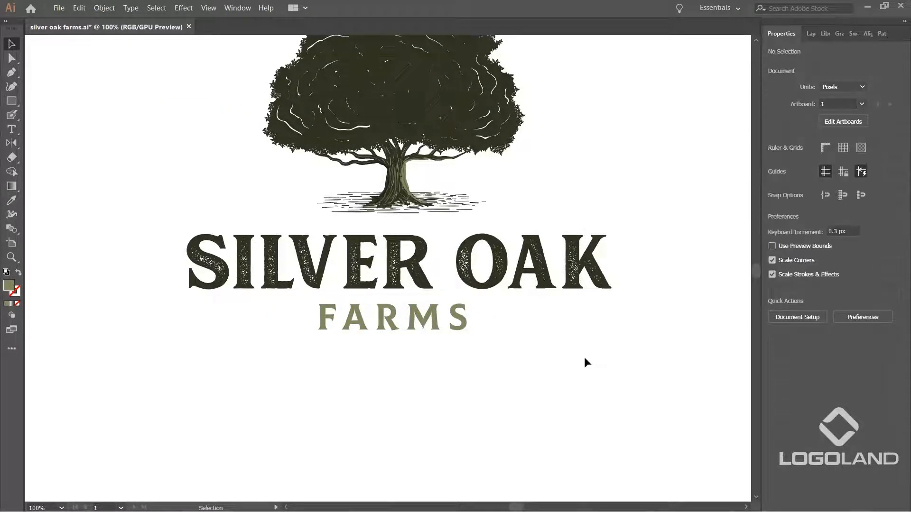
pyautogui.scroll(-1, 560, 332)
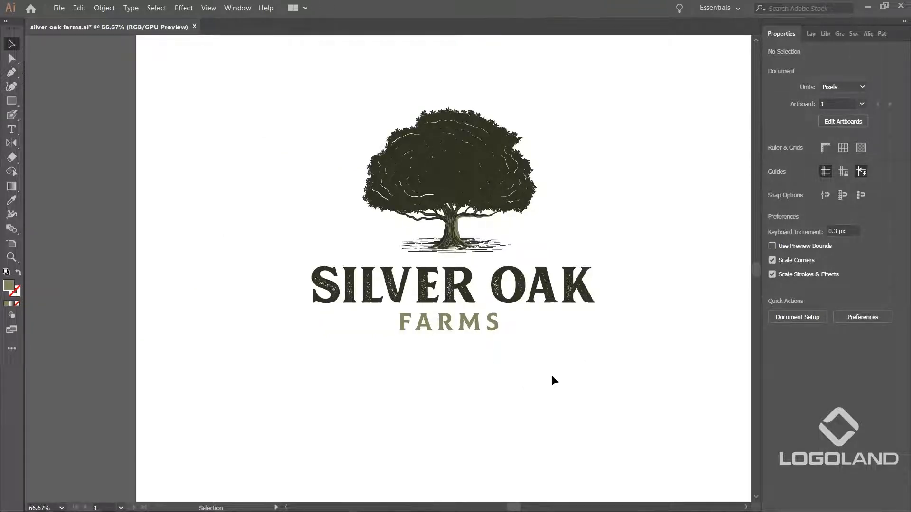
# Step: Enlarge the SILVER OAK and FARMS lettering together beneath the tree and deselect it
pyautogui.scroll(1, 463, 370)
pyautogui.click(491, 325)
pyautogui.scroll(1, 508, 361)
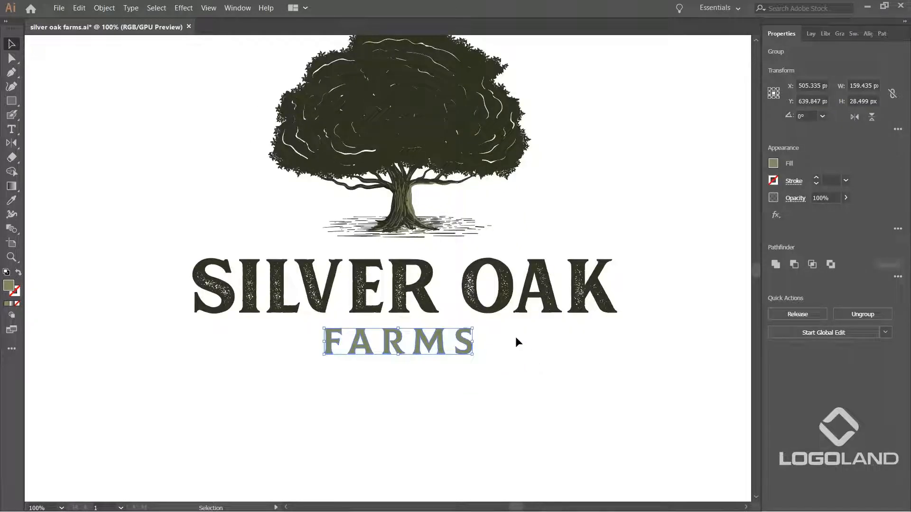
pyautogui.scroll(-2, 518, 341)
pyautogui.keyDown('shift'); pyautogui.click(557, 303); pyautogui.keyUp('shift')
pyautogui.scroll(2, 553, 302)
pyautogui.moveTo(579, 287); pyautogui.dragTo(600, 265)
pyautogui.click(632, 252)
pyautogui.scroll(-1, 584, 232)
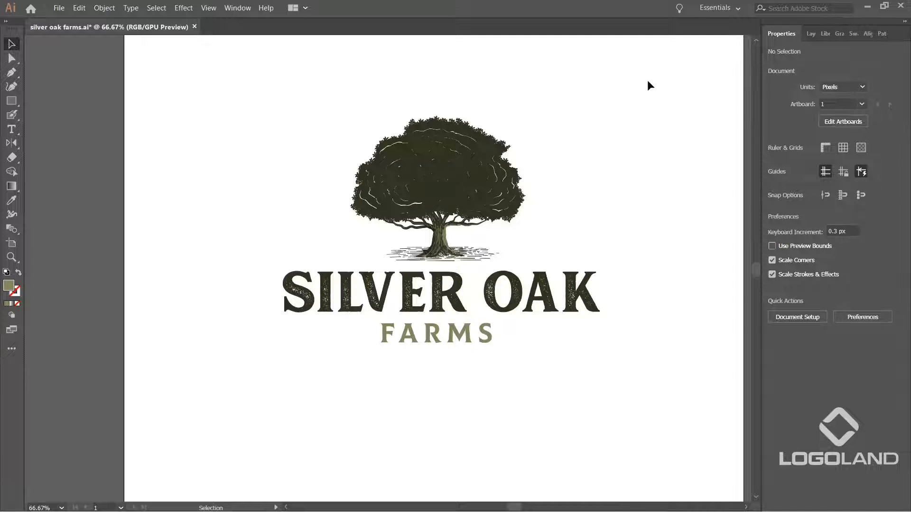
# Step: Enlarge the tree, SILVER OAK and FARMS together as one logo on the artboard and deselect them
pyautogui.scroll(-2, 515, 177)
pyautogui.moveTo(354, 139); pyautogui.dragTo(568, 299)
pyautogui.scroll(1, 531, 140)
pyautogui.moveTo(550, 161); pyautogui.dragTo(579, 136)
pyautogui.click(580, 138)
pyautogui.scroll(-1, 579, 141)
pyautogui.moveTo(583, 173); pyautogui.dragTo(555, 183)
pyautogui.scroll(1, 554, 187)
pyautogui.click(429, 328)
pyautogui.click(560, 333)
pyautogui.scroll(-1, 544, 332)
# Step: Move the SOUTH CAROLINA text beneath FARMS and reduce it to 83.12 pt
pyautogui.scroll(-1, 456, 199)
pyautogui.moveTo(501, 388); pyautogui.dragTo(452, 396)
pyautogui.scroll(-5, 446, 204)
pyautogui.moveTo(490, 429); pyautogui.dragTo(525, 197)
pyautogui.moveTo(514, 161); pyautogui.dragTo(545, 289)
pyautogui.scroll(2, 593, 305)
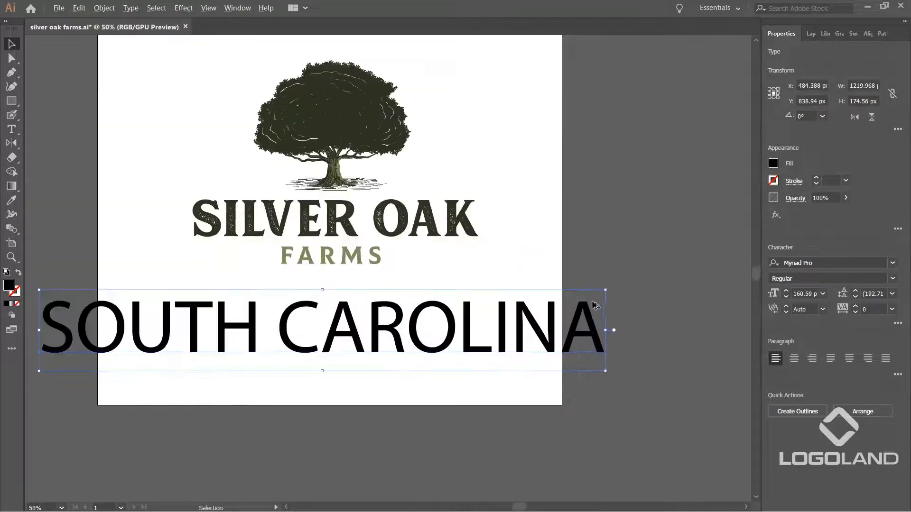
pyautogui.moveTo(609, 291); pyautogui.dragTo(469, 309)
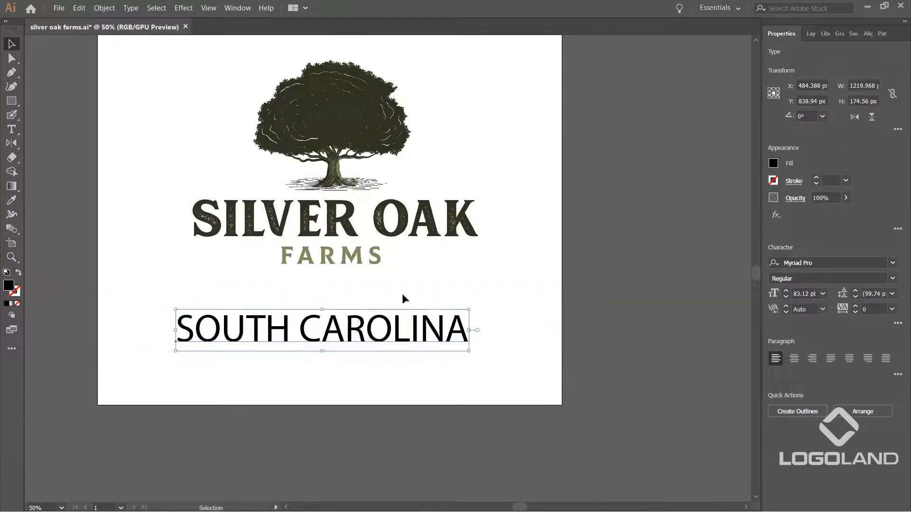
pyautogui.moveTo(402, 297); pyautogui.dragTo(483, 335)
# Step: Set the SOUTH CAROLINA text's font to Colus Regular and reduce its size to 35.9 pt
pyautogui.click(849, 263)
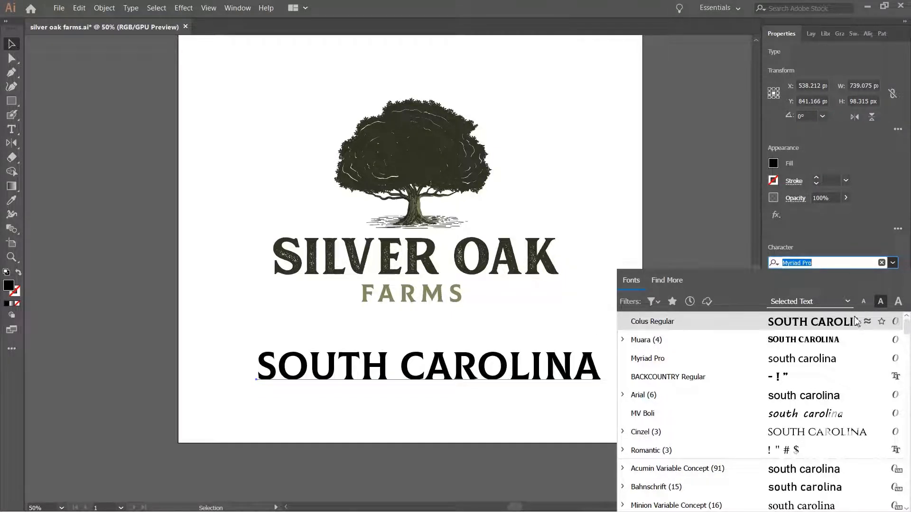
pyautogui.click(813, 327)
pyautogui.moveTo(599, 368); pyautogui.dragTo(575, 364)
pyautogui.moveTo(549, 329); pyautogui.dragTo(565, 391)
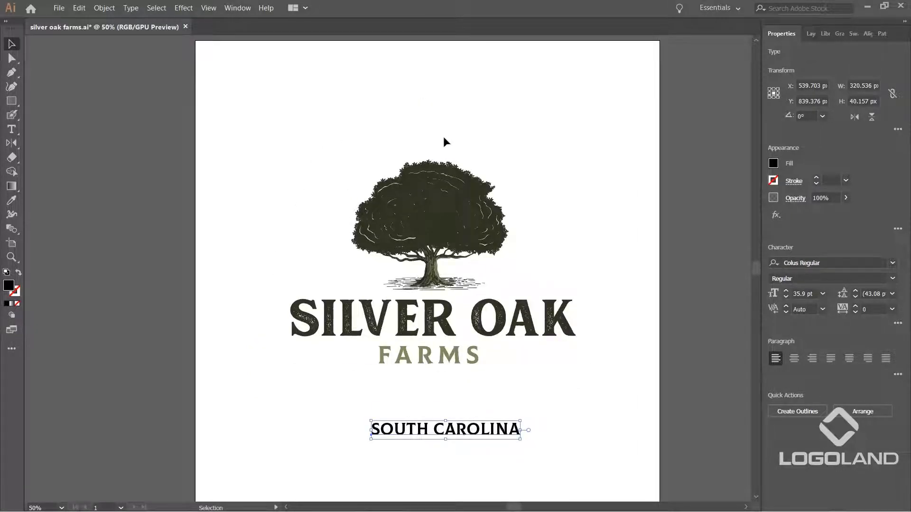
# Step: Draw a circle about 565 px in diameter around the tree, with a black outline and no fill
pyautogui.scroll(-3, 380, 208)
pyautogui.scroll(3, 410, 211)
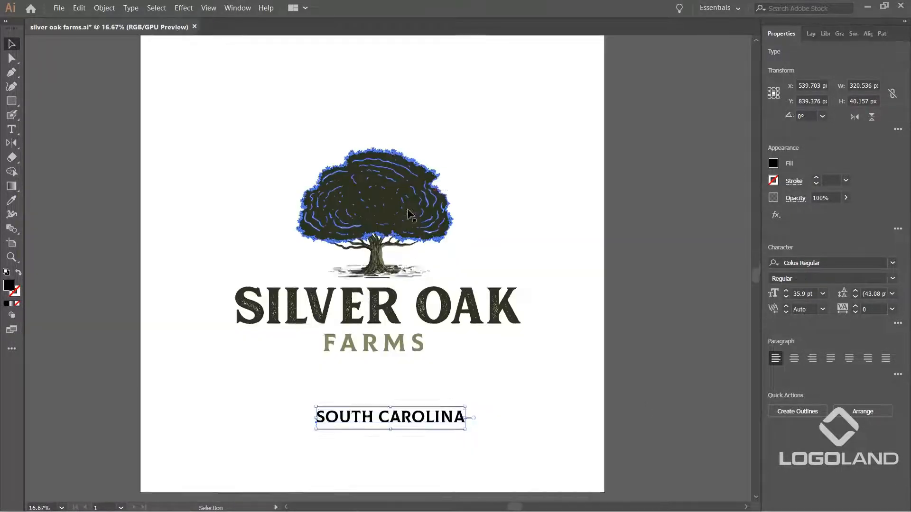
pyautogui.moveTo(504, 154); pyautogui.dragTo(474, 203)
pyautogui.moveTo(11, 101); pyautogui.dragTo(66, 114)
pyautogui.moveTo(226, 167); pyautogui.dragTo(488, 429)
pyautogui.press('v')
pyautogui.moveTo(401, 244); pyautogui.dragTo(394, 243)
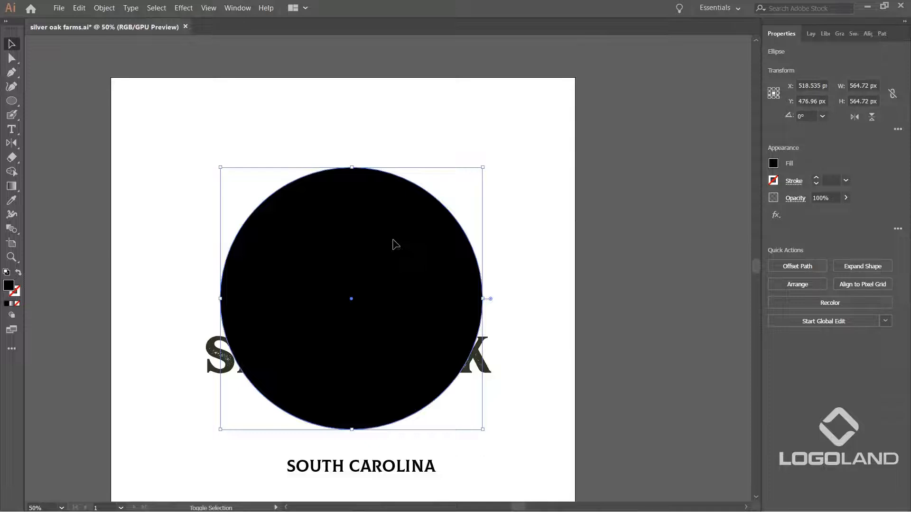
pyautogui.hotkey('shift', 'x')
pyautogui.moveTo(483, 206); pyautogui.dragTo(428, 243)
# Step: Copy the SOUTH CAROLINA wording, then move the text off the artboard to the right and deselect it
pyautogui.click(386, 456)
pyautogui.doubleClick(398, 468)
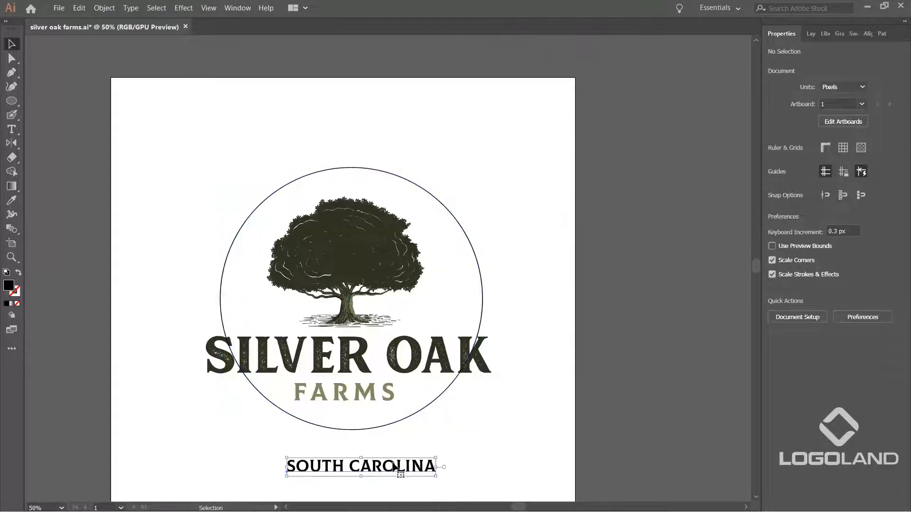
pyautogui.hotkey('ctrl', 'a')
pyautogui.hotkey('ctrl', 'c')
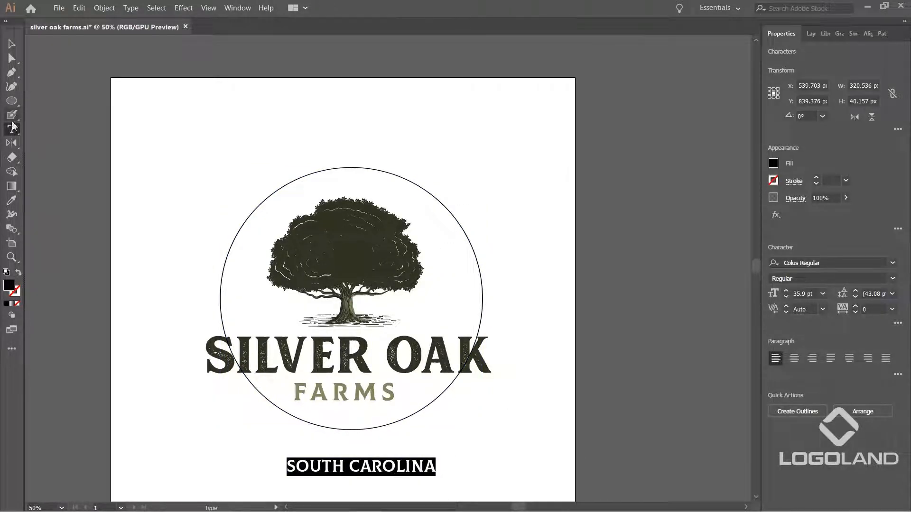
pyautogui.click(12, 43)
pyautogui.hotkey('ctrl', '-')
pyautogui.moveTo(394, 382); pyautogui.dragTo(644, 367)
pyautogui.hotkey('ctrl', 'shift', 'a')
# Step: Paste the SOUTH CAROLINA wording along the upper arc of the circle with the Type on a Path tool
pyautogui.hotkey('ctrl', '+')
pyautogui.click(13, 128)
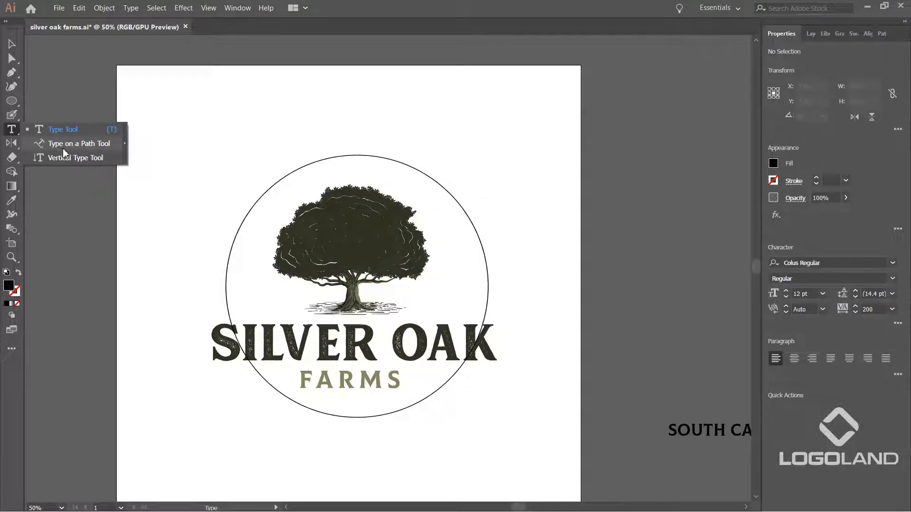
pyautogui.click(95, 145)
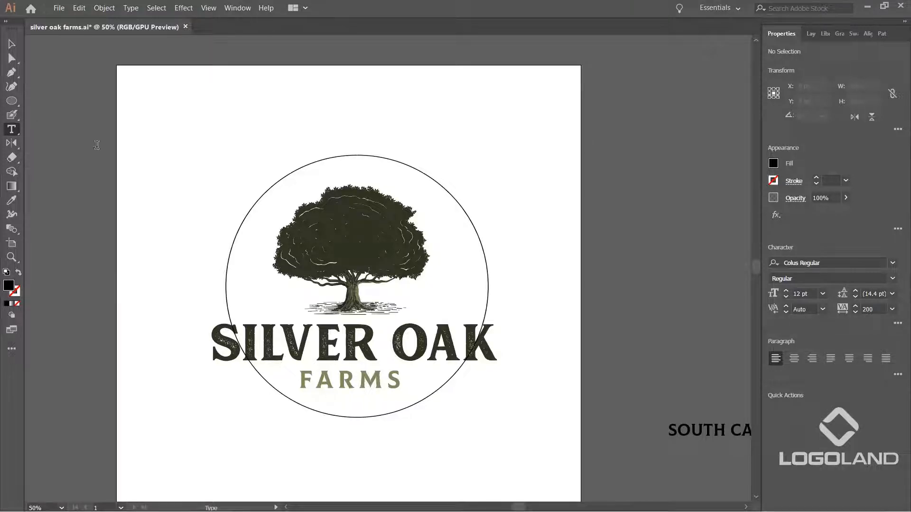
pyautogui.hotkey('ctrl', '+')
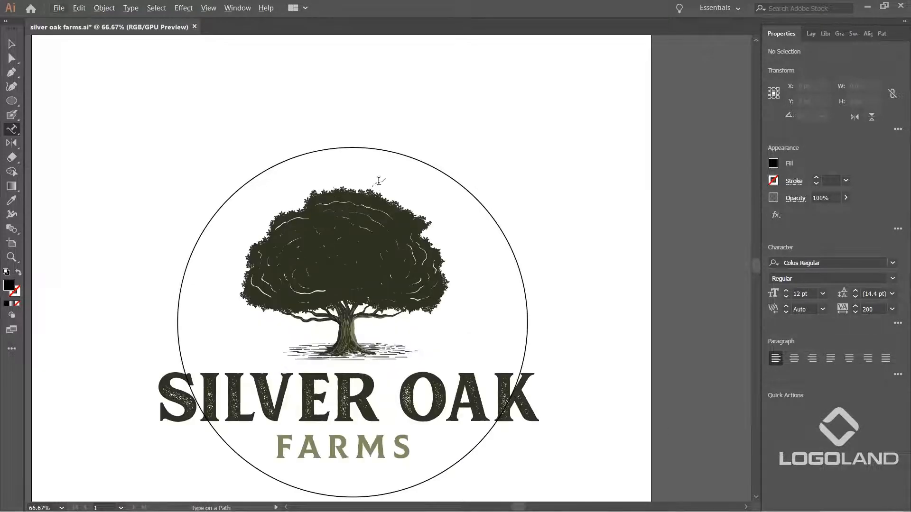
pyautogui.click(228, 195)
pyautogui.hotkey('ctrl', 'v')
pyautogui.click(230, 188)
# Step: Shift the SOUTH CAROLINA text clockwise along the circle so it arches over the treetop
pyautogui.click(12, 47)
pyautogui.click(629, 174)
pyautogui.click(405, 154)
pyautogui.scroll(1, 240, 194)
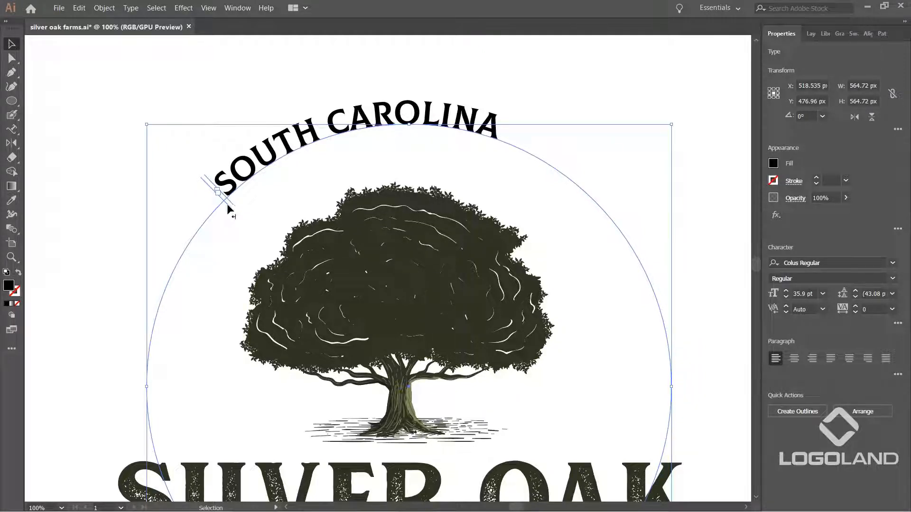
pyautogui.moveTo(231, 201); pyautogui.dragTo(280, 163)
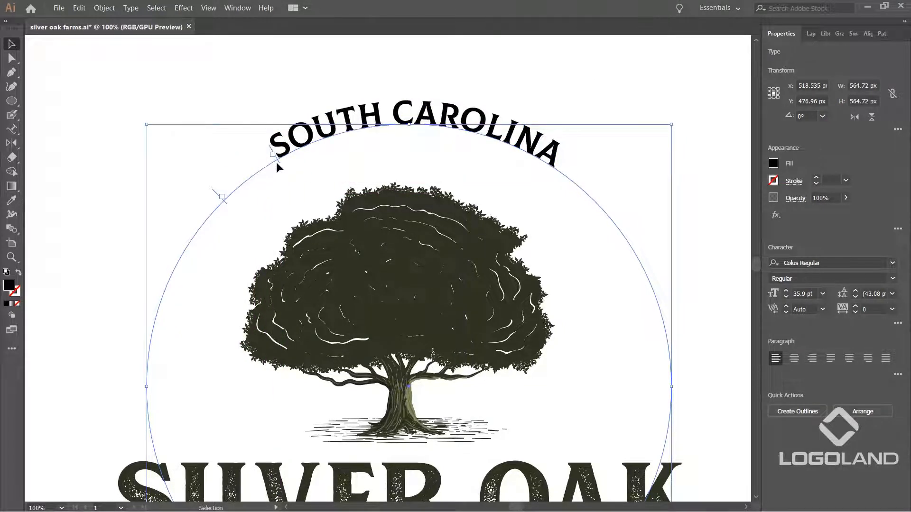
pyautogui.click(472, 72)
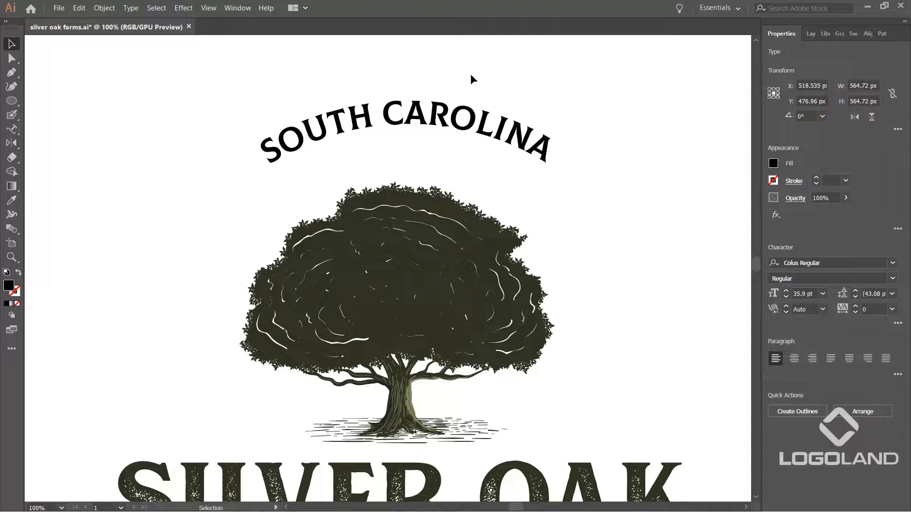
# Step: Set the tracking of the arched SOUTH CAROLINA text to 300
pyautogui.scroll(-2, 472, 72)
pyautogui.click(509, 110)
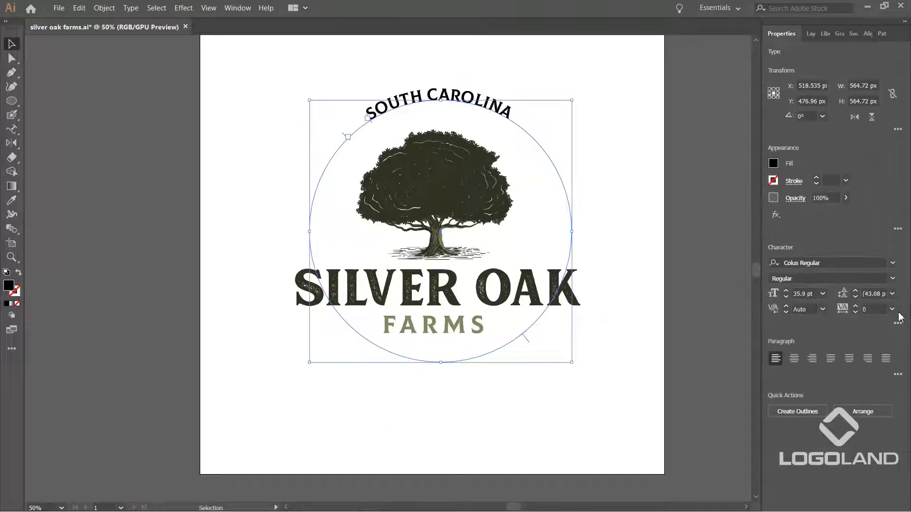
pyautogui.click(893, 310)
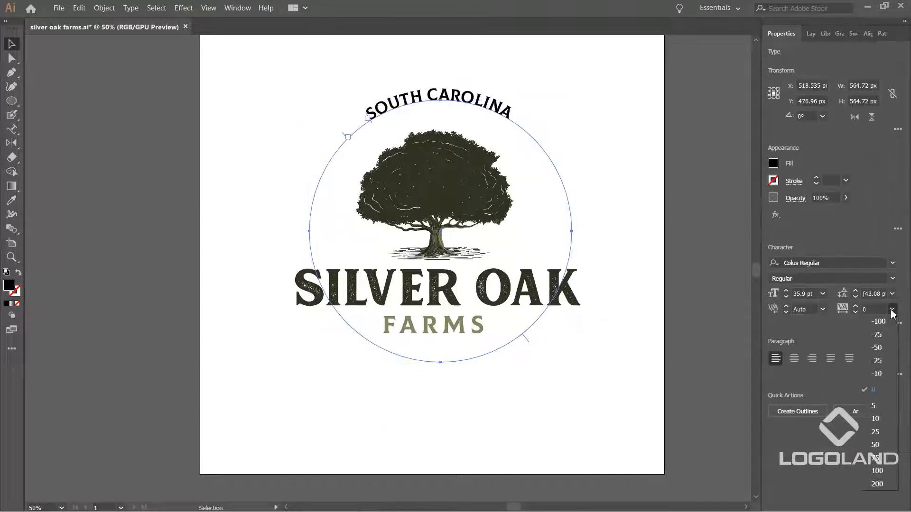
pyautogui.click(878, 484)
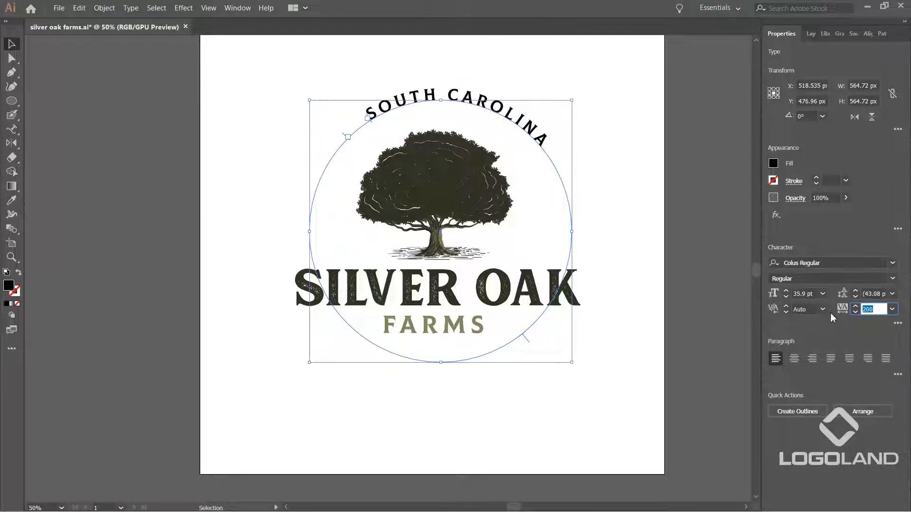
pyautogui.write('30')
pyautogui.press('Return')
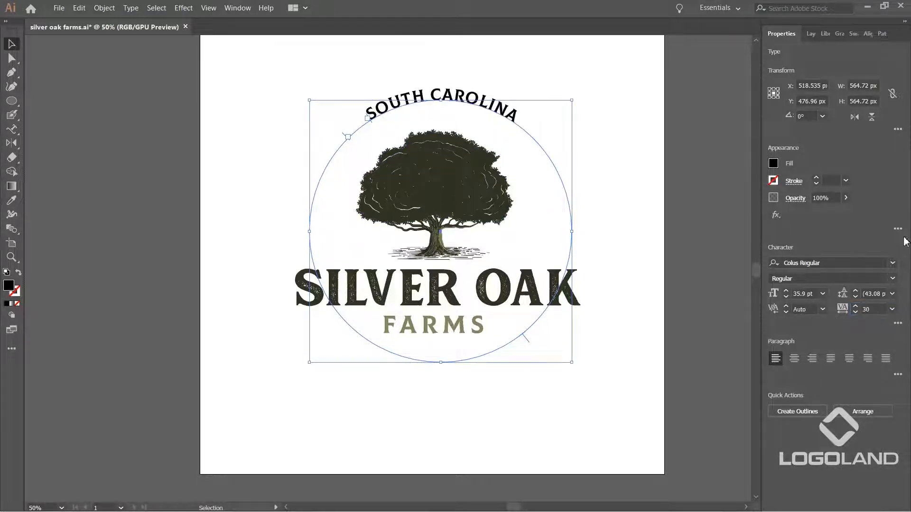
pyautogui.click(878, 309)
pyautogui.write('0')
pyautogui.press('Return')
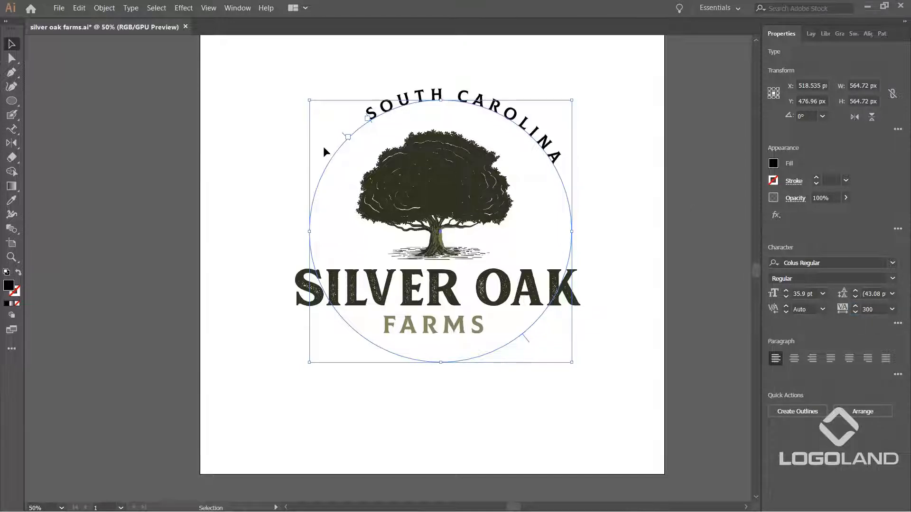
# Step: Shift the widened SOUTH CAROLINA text counterclockwise along the circle to centre it over the tree, and deselect it
pyautogui.moveTo(343, 133); pyautogui.dragTo(317, 185)
pyautogui.moveTo(370, 121); pyautogui.dragTo(351, 146)
pyautogui.click(647, 128)
pyautogui.moveTo(268, 66); pyautogui.dragTo(127, 213)
pyautogui.click(495, 123)
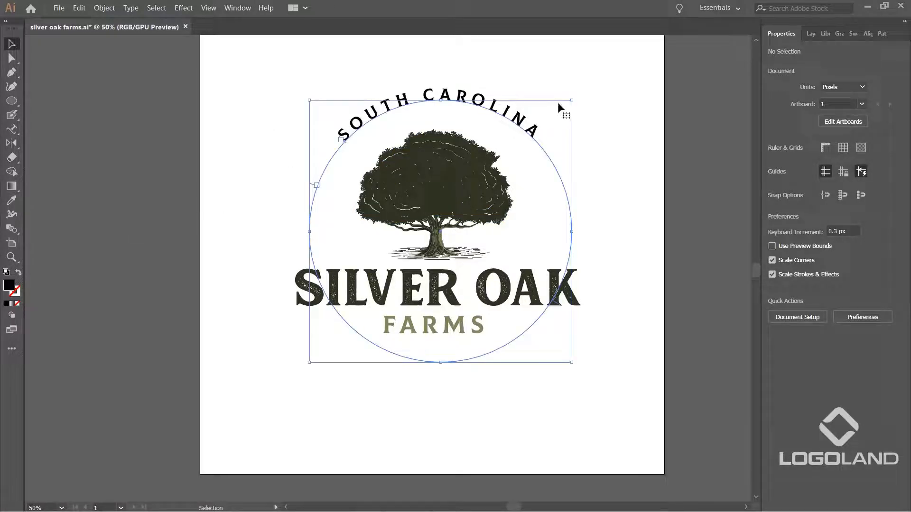
pyautogui.moveTo(571, 95); pyautogui.dragTo(591, 135)
pyautogui.click(590, 135)
# Step: Move the large ESTABLISHED 2017 text up so it sits closer beneath the artboard
pyautogui.scroll(-1, 589, 135)
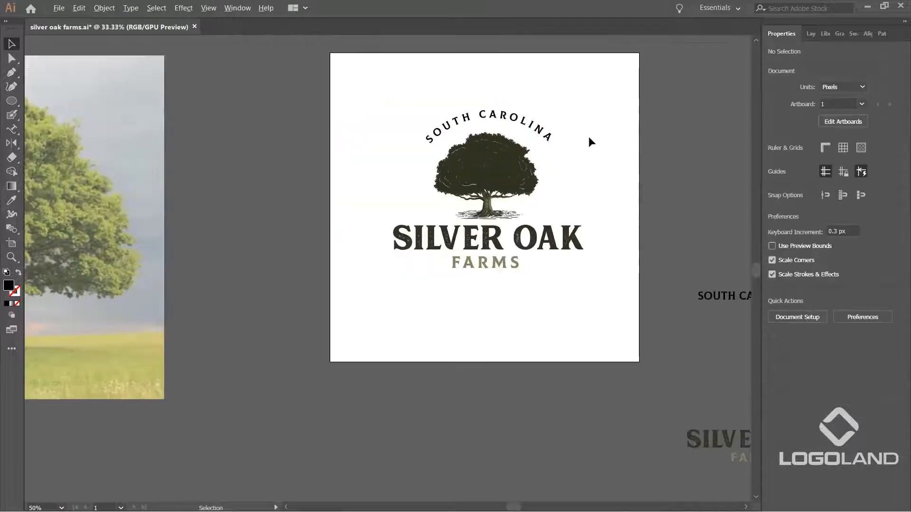
pyautogui.moveTo(663, 209); pyautogui.dragTo(558, 227)
pyautogui.scroll(1, 560, 226)
pyautogui.moveTo(371, 202); pyautogui.dragTo(419, 214)
pyautogui.scroll(-2, 549, 207)
pyautogui.moveTo(569, 286); pyautogui.dragTo(525, 230)
pyautogui.moveTo(400, 283); pyautogui.dragTo(439, 199)
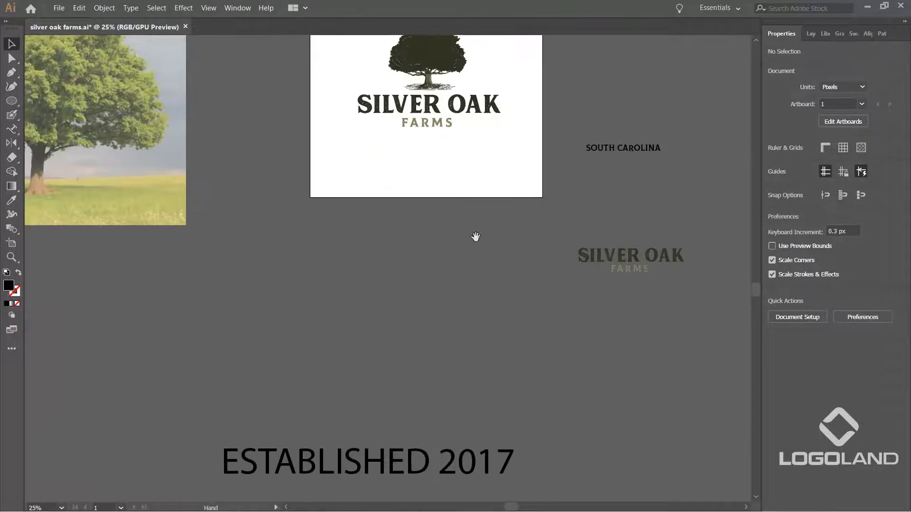
pyautogui.moveTo(403, 460); pyautogui.dragTo(435, 280)
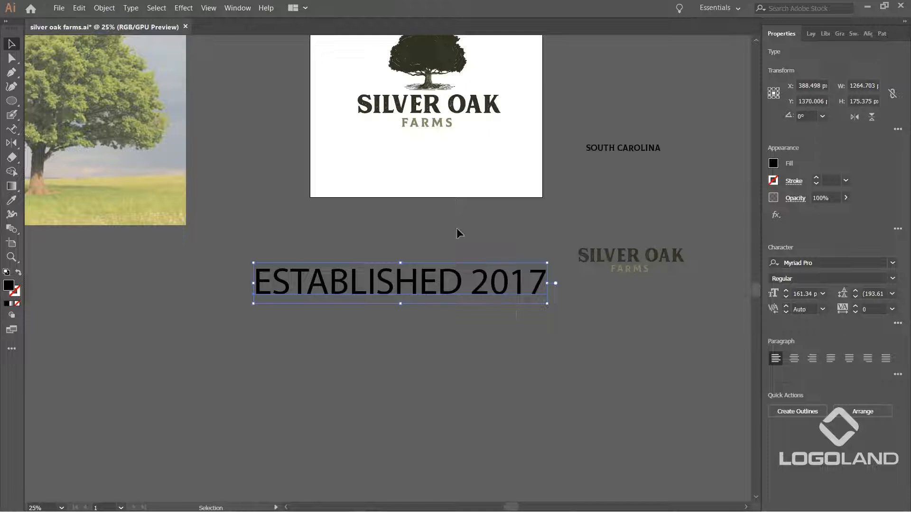
pyautogui.moveTo(435, 181); pyautogui.dragTo(439, 366)
pyautogui.scroll(-3, 349, 418)
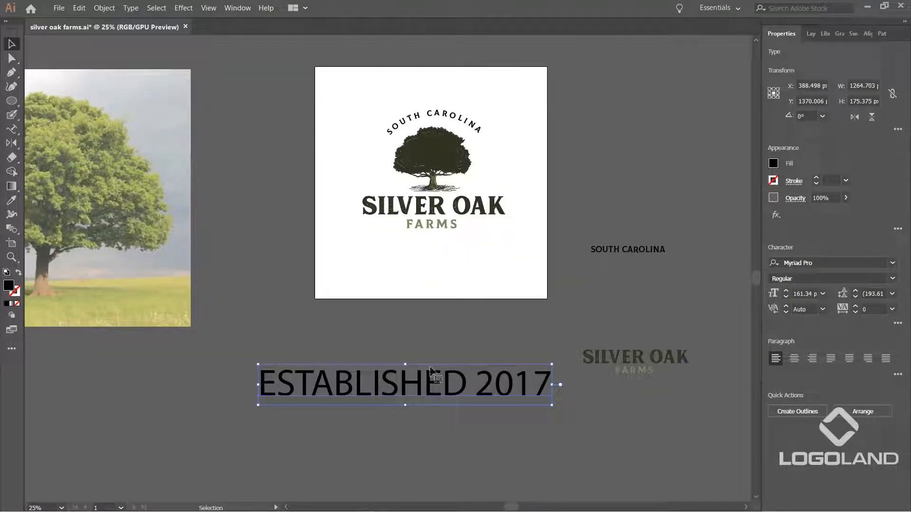
# Step: Add a new 12 pt text reading EST. on the artboard, just left of FARMS
pyautogui.scroll(1, 393, 261)
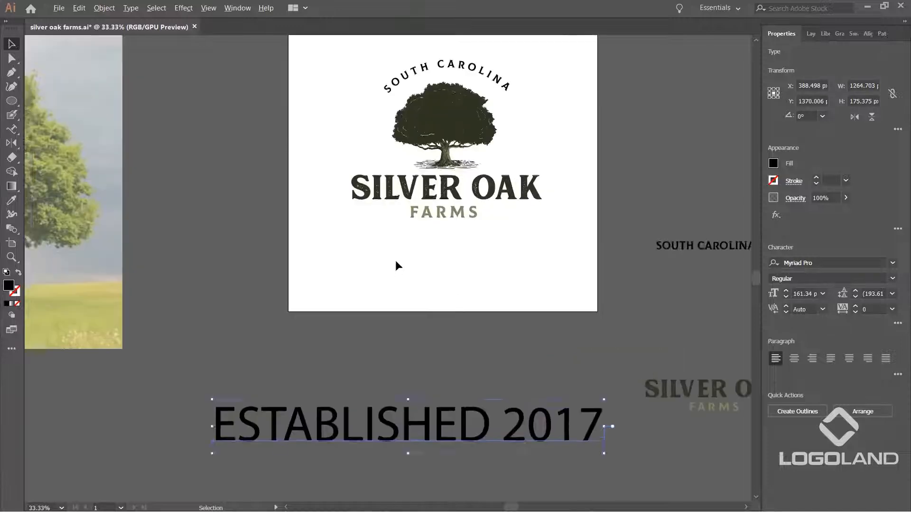
pyautogui.moveTo(259, 170); pyautogui.dragTo(189, 207)
pyautogui.click(13, 131)
pyautogui.click(63, 129)
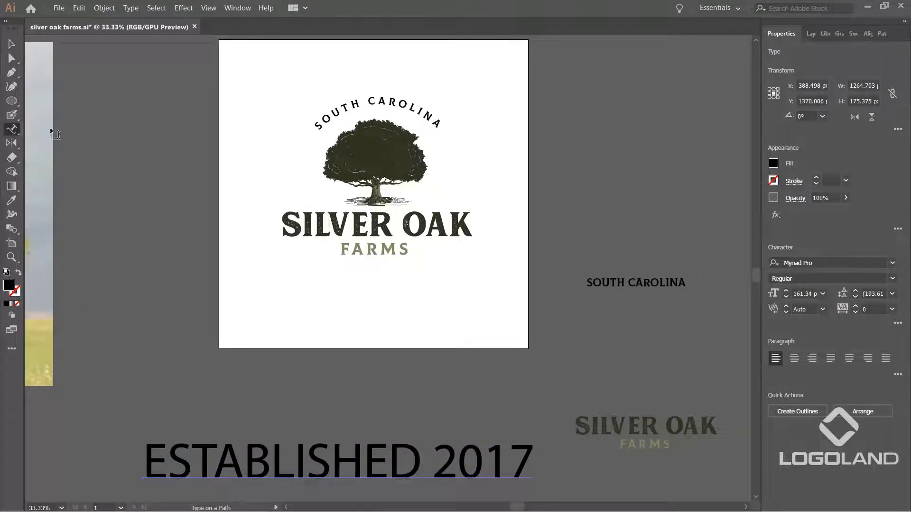
pyautogui.click(287, 257)
pyautogui.write('EST.')
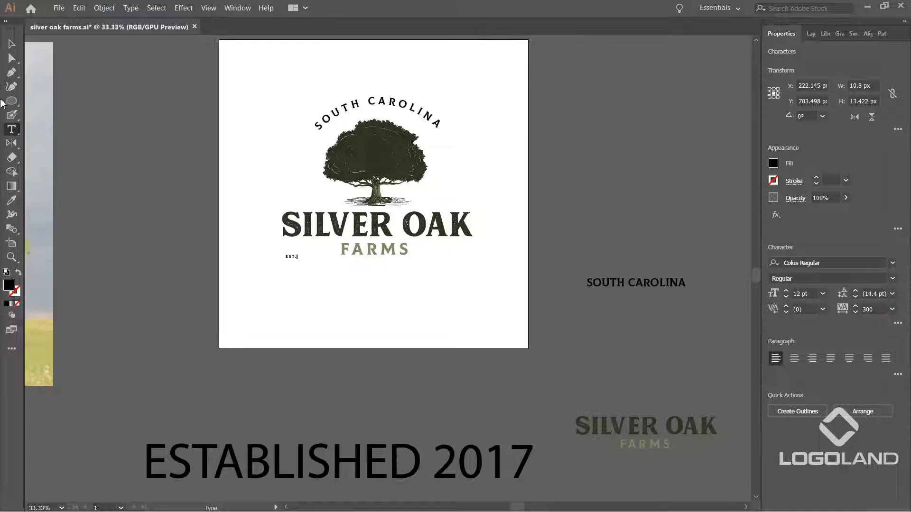
pyautogui.click(11, 44)
# Step: Move the EST. text beneath the left side of the tree's canopy and enlarge it to 14.31 pt
pyautogui.scroll(2, 337, 247)
pyautogui.moveTo(252, 262); pyautogui.dragTo(290, 142)
pyautogui.scroll(1, 309, 144)
pyautogui.scroll(1, 335, 200)
pyautogui.moveTo(353, 174)
pyautogui.mouseDown()
pyautogui.moveTo(325, 185)
pyautogui.moveTo(358, 189)
pyautogui.mouseUp()
pyautogui.scroll(-2, 358, 190)
pyautogui.moveTo(564, 188); pyautogui.dragTo(413, 230)
# Step: Duplicate the EST. text to the right side of the trunk, change the copy to 2017, and deselect it
pyautogui.click(209, 244)
pyautogui.moveTo(213, 235); pyautogui.dragTo(418, 236)
pyautogui.scroll(1, 230, 251)
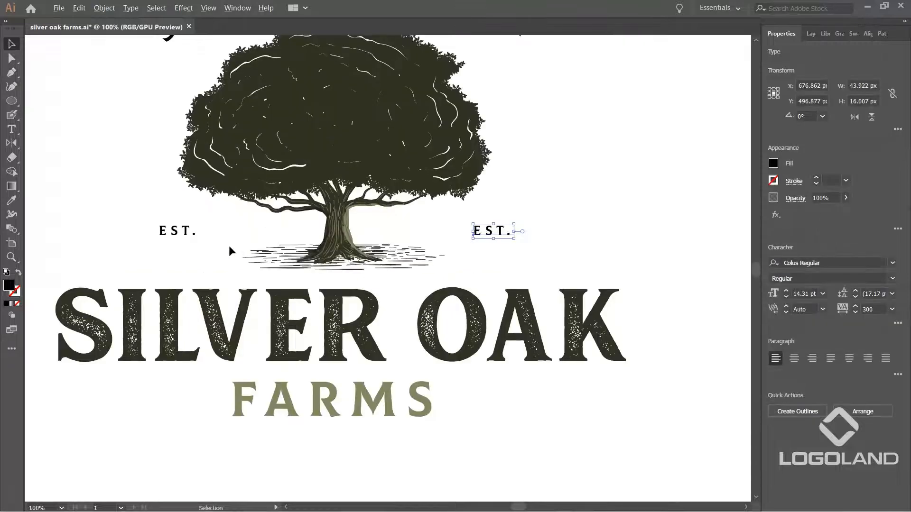
pyautogui.doubleClick(506, 231)
pyautogui.doubleClick(500, 232)
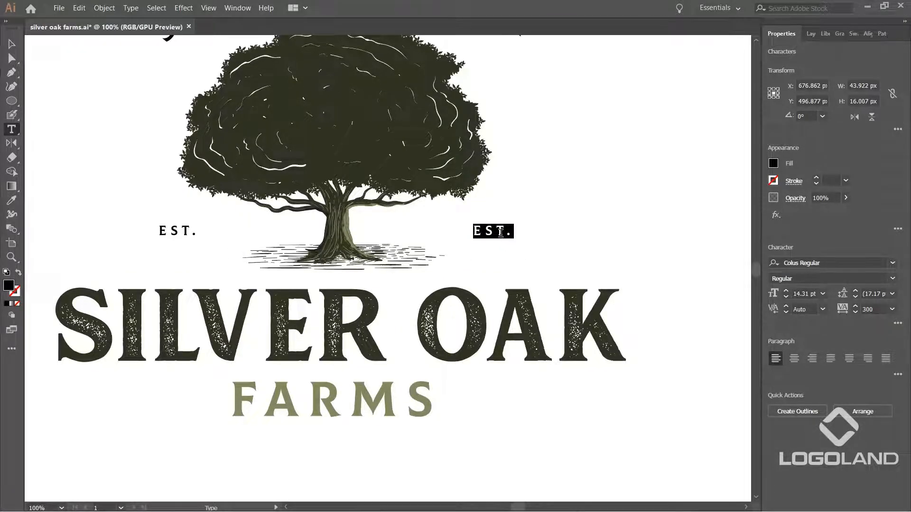
pyautogui.write('2017')
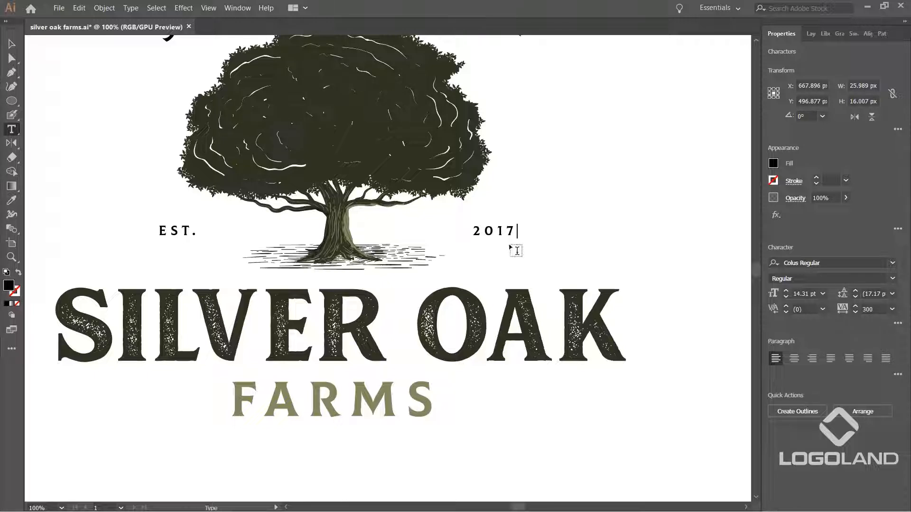
pyautogui.click(12, 44)
pyautogui.click(511, 168)
# Step: Examine the logo's layout with EST. and 2017 beside the trunk, both as a whole and up close
pyautogui.scroll(-1, 511, 168)
pyautogui.click(518, 284)
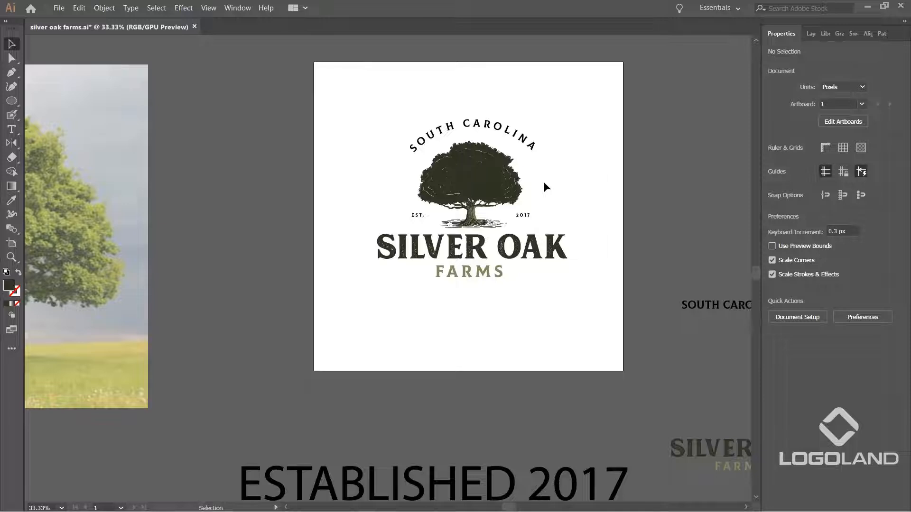
pyautogui.scroll(1, 530, 272)
pyautogui.moveTo(554, 292); pyautogui.dragTo(545, 312)
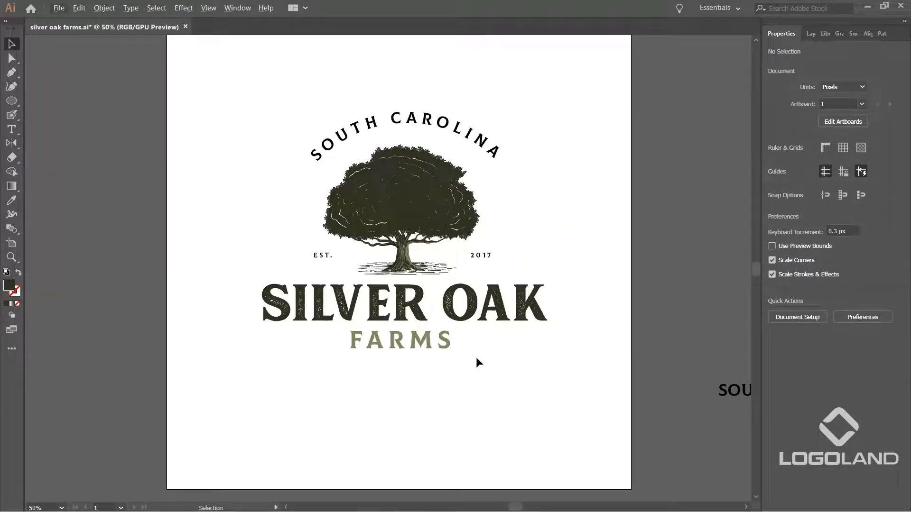
pyautogui.scroll(1, 474, 346)
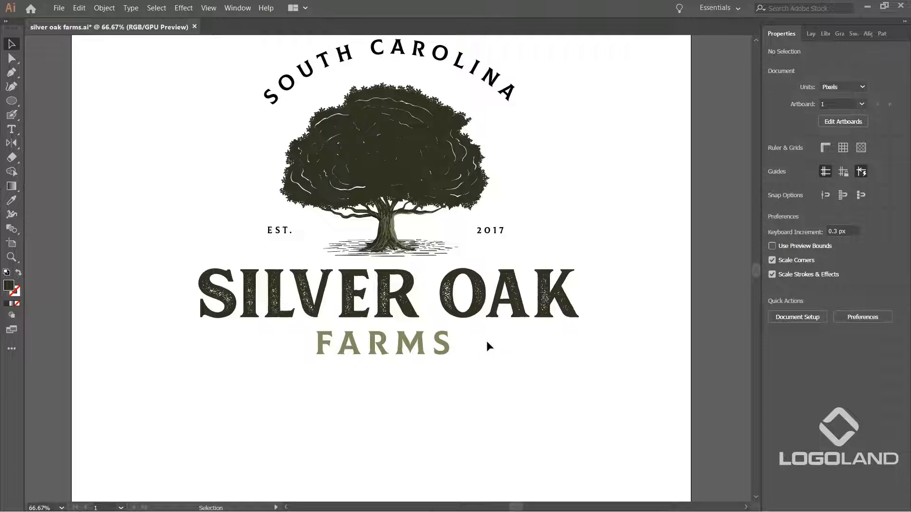
pyautogui.moveTo(518, 368); pyautogui.dragTo(511, 339)
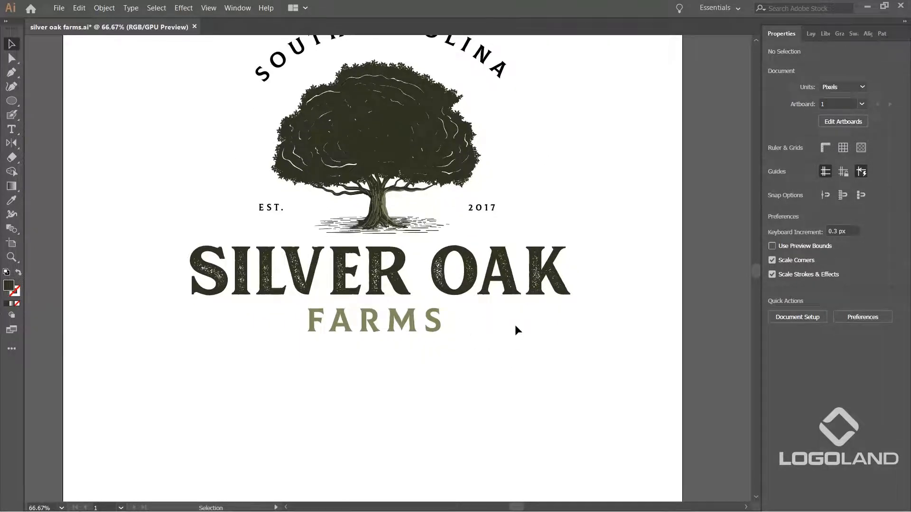
pyautogui.hotkey('ctrl', '+')
pyautogui.moveTo(401, 153); pyautogui.dragTo(413, 213)
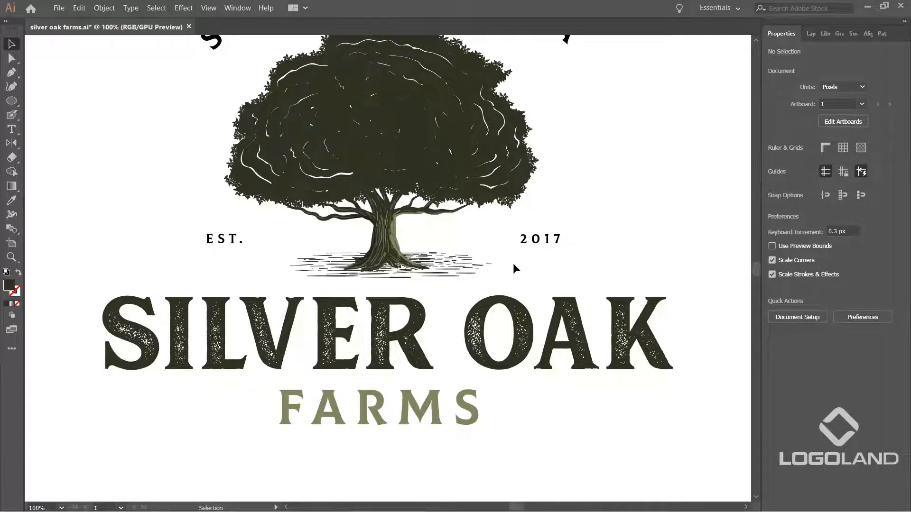
pyautogui.moveTo(496, 297); pyautogui.dragTo(461, 228)
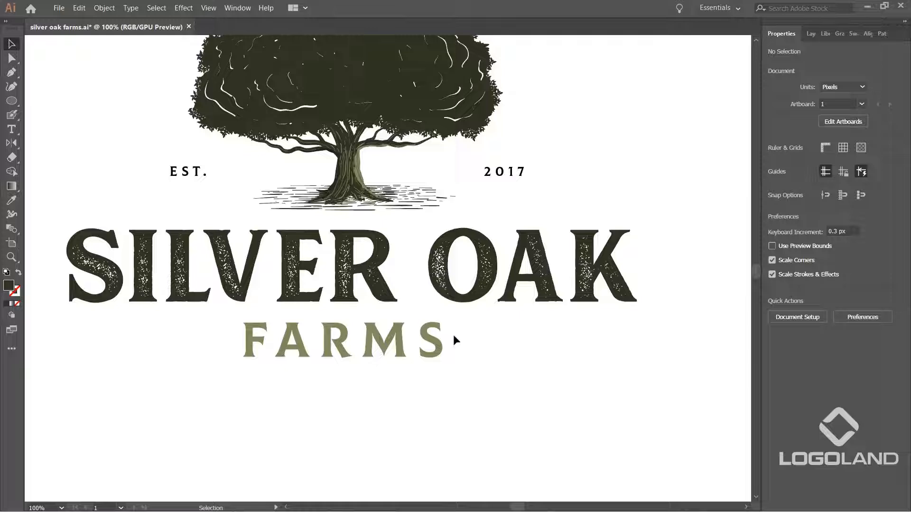
pyautogui.moveTo(522, 335)
pyautogui.mouseDown()
pyautogui.moveTo(480, 289)
pyautogui.moveTo(503, 325)
pyautogui.mouseUp()
# Step: Set the Blob Brush's size behaviour from Pressure to Fixed, at 13 pt
pyautogui.hotkey('shift', 'b')
pyautogui.doubleClick(12, 115)
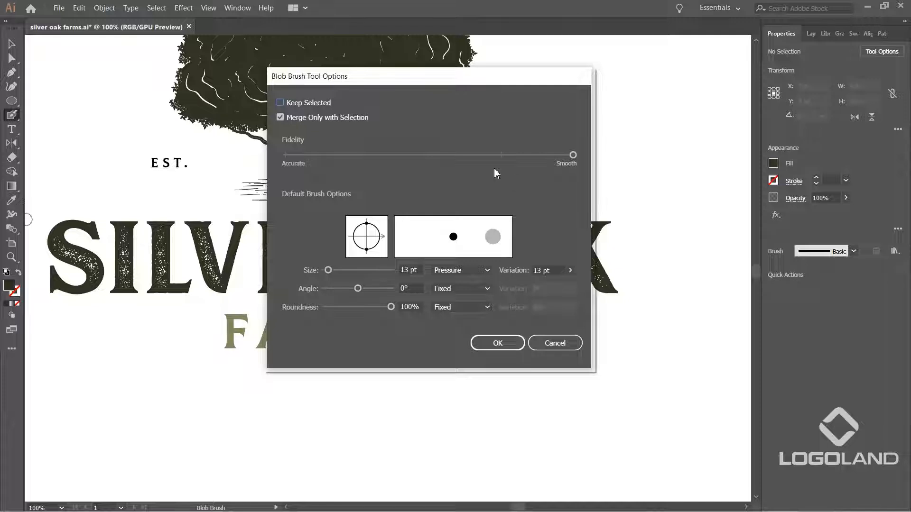
pyautogui.click(463, 270)
pyautogui.click(460, 284)
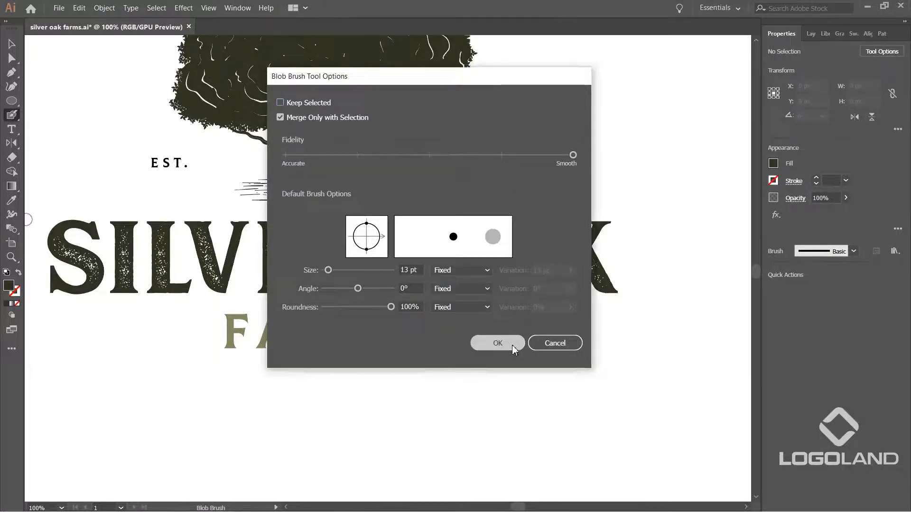
pyautogui.click(497, 343)
# Step: Try painting a dark horizontal line above OAK with the Blob Brush
pyautogui.moveTo(457, 331); pyautogui.dragTo(410, 299)
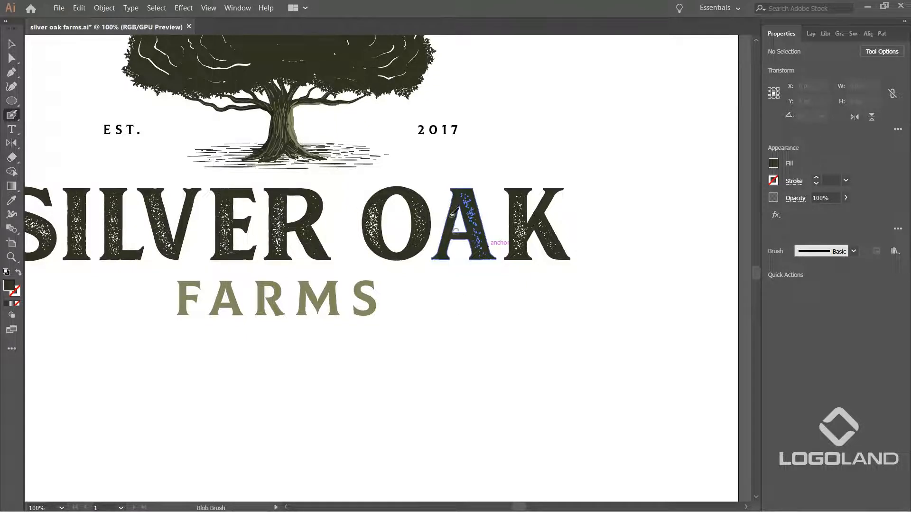
pyautogui.scroll(3, 379, 198)
pyautogui.hscroll(2, 418, 215)
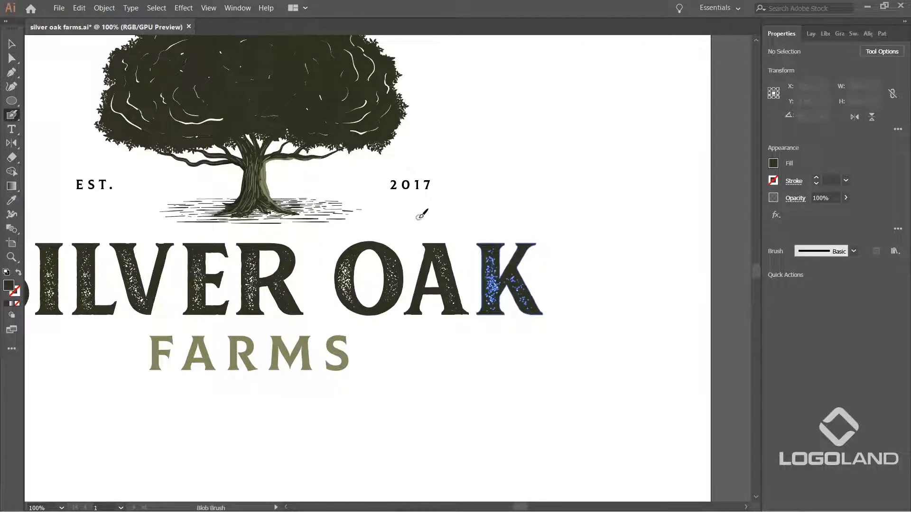
pyautogui.moveTo(372, 223); pyautogui.dragTo(531, 224)
pyautogui.hotkey('ctrl', 'z')
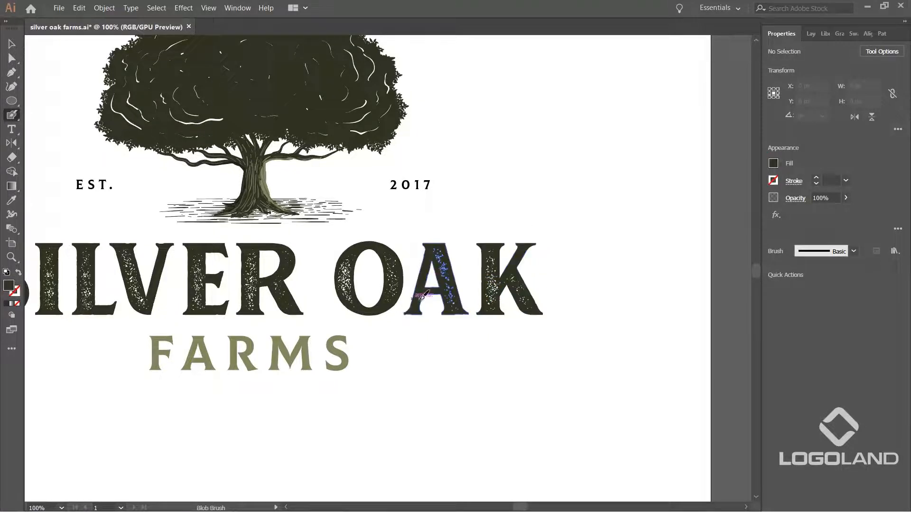
# Step: Sample the olive green of FARMS, paint a straight horizontal Blob Brush line above OAK, and swap fill and stroke
pyautogui.press('i')
pyautogui.click(348, 352)
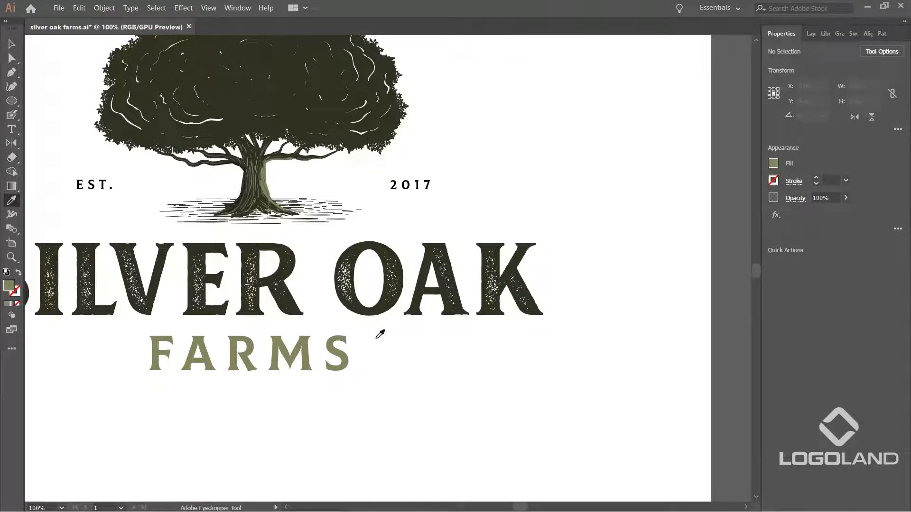
pyautogui.hotkey('shift', 'b')
pyautogui.moveTo(369, 226); pyautogui.dragTo(526, 226)
pyautogui.hotkey('shift', 'x')
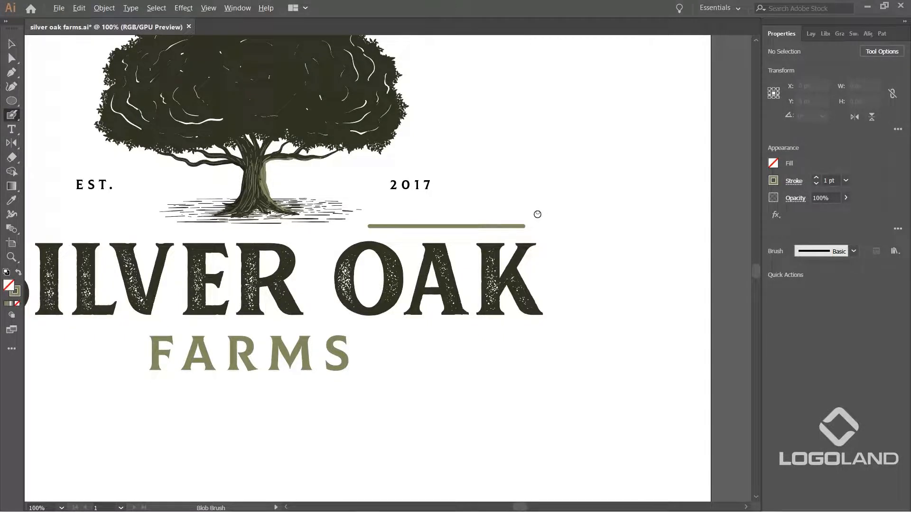
# Step: Undo the olive line above OAK and paint a thinner, slightly longer straight Blob Brush line in its place
pyautogui.scroll(-1, 543, 231)
pyautogui.hotkey('ctrl', 'z')
pyautogui.hotkey('shift', 'x')
pyautogui.scroll(1, 499, 230)
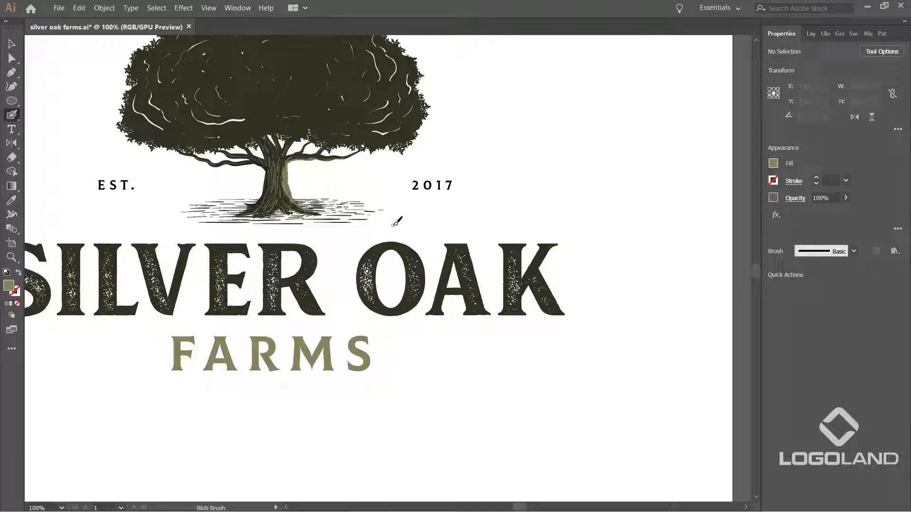
pyautogui.moveTo(411, 222)
pyautogui.mouseDown()
pyautogui.moveTo(520, 220)
pyautogui.moveTo(399, 221)
pyautogui.moveTo(557, 221)
pyautogui.moveTo(575, 197)
pyautogui.moveTo(444, 237)
pyautogui.mouseUp()
pyautogui.hotkey('ctrl', 'z')
pyautogui.hotkey('ctrl', '+')
pyautogui.hotkey('ctrl', '+')
pyautogui.hotkey('ctrl', 'z')
pyautogui.hotkey('ctrl', '+')
pyautogui.moveTo(200, 126)
pyautogui.mouseDown()
pyautogui.moveTo(288, 229)
pyautogui.moveTo(248, 228)
pyautogui.mouseUp()
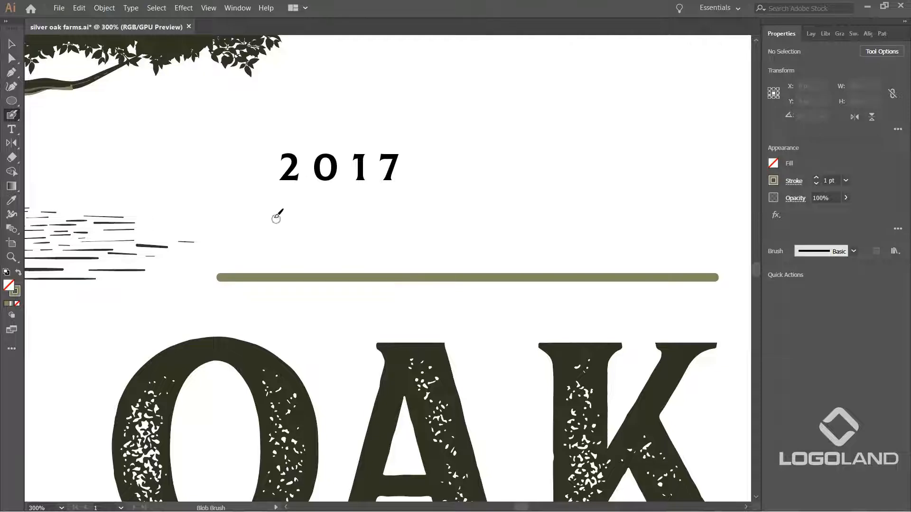
# Step: Try painting a curl rising from the olive line, undo it, and set the Blob Brush's fidelity fully to Smooth
pyautogui.moveTo(290, 271)
pyautogui.mouseDown()
pyautogui.moveTo(259, 264)
pyautogui.moveTo(239, 233)
pyautogui.moveTo(294, 210)
pyautogui.mouseUp()
pyautogui.hotkey('ctrl', 'z')
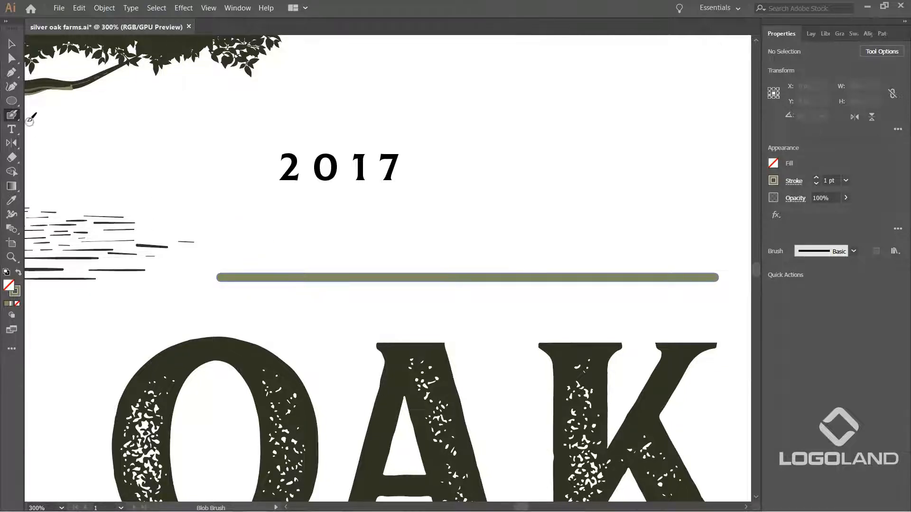
pyautogui.doubleClick(15, 118)
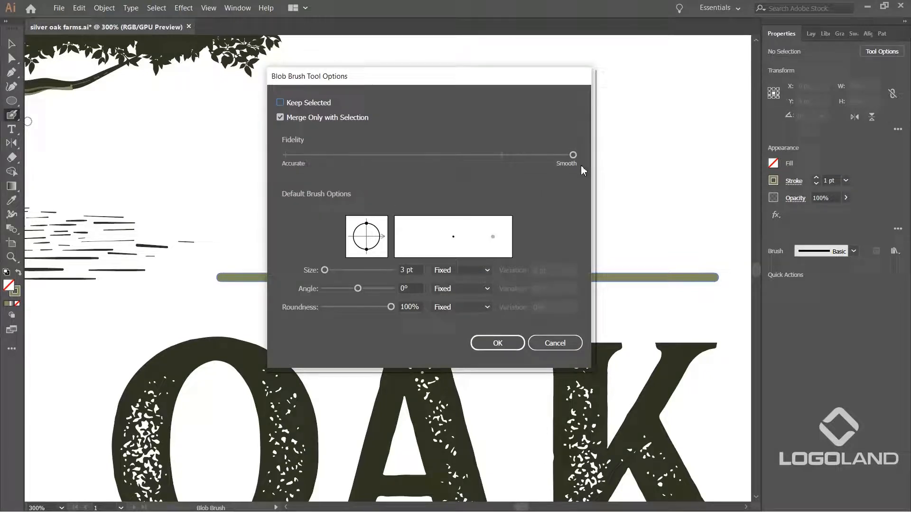
pyautogui.click(495, 342)
# Step: Paint an olive C-shaped curl rising from the line under 2017 with the Blob Brush, undoing the first attempt
pyautogui.hotkey('ctrl', '+')
pyautogui.scroll(1, 223, 236)
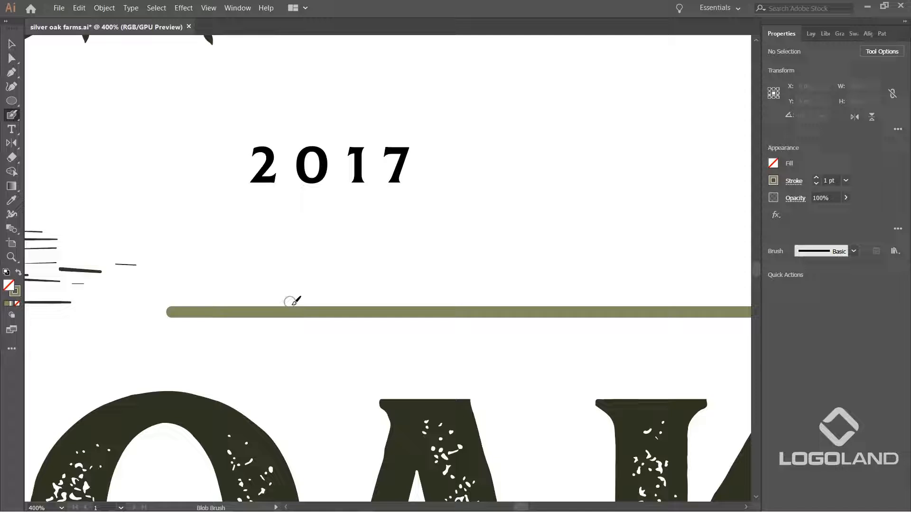
pyautogui.moveTo(301, 311)
pyautogui.mouseDown()
pyautogui.moveTo(252, 298)
pyautogui.moveTo(240, 224)
pyautogui.mouseUp()
pyautogui.hotkey('ctrl', 'z')
pyautogui.moveTo(297, 307)
pyautogui.mouseDown()
pyautogui.moveTo(240, 285)
pyautogui.moveTo(232, 247)
pyautogui.moveTo(266, 232)
pyautogui.mouseUp()
pyautogui.scroll(-6, 357, 268)
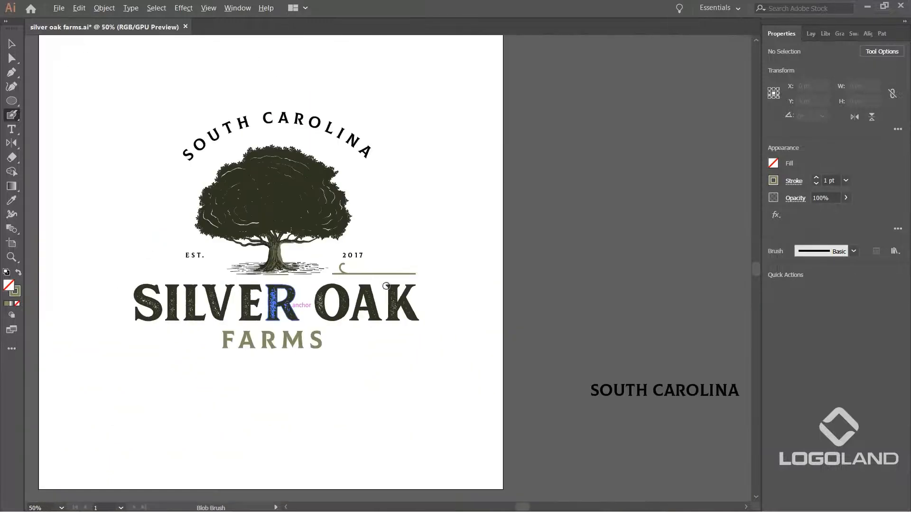
pyautogui.scroll(5, 407, 285)
# Step: Paint round olive dots on both ends of the line above OAK and on the curl's tip
pyautogui.moveTo(296, 261); pyautogui.dragTo(577, 252)
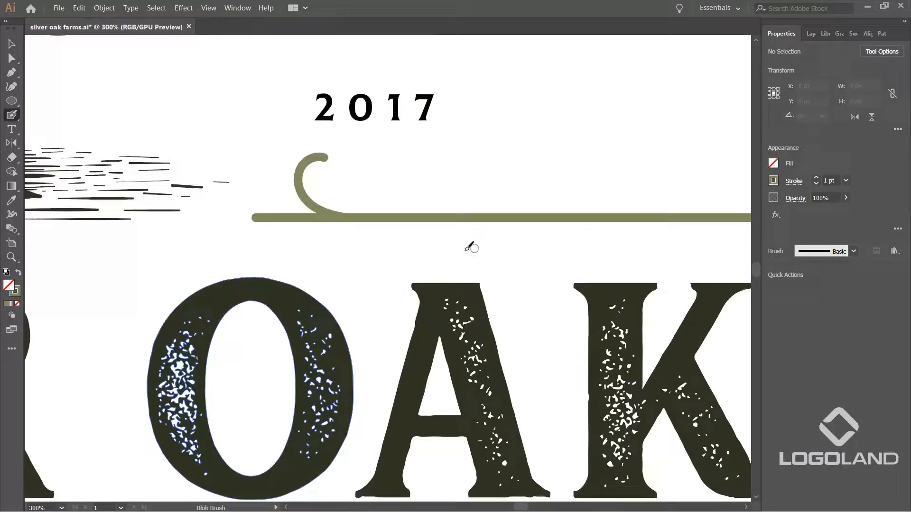
pyautogui.scroll(-2, 456, 244)
pyautogui.scroll(2, 441, 242)
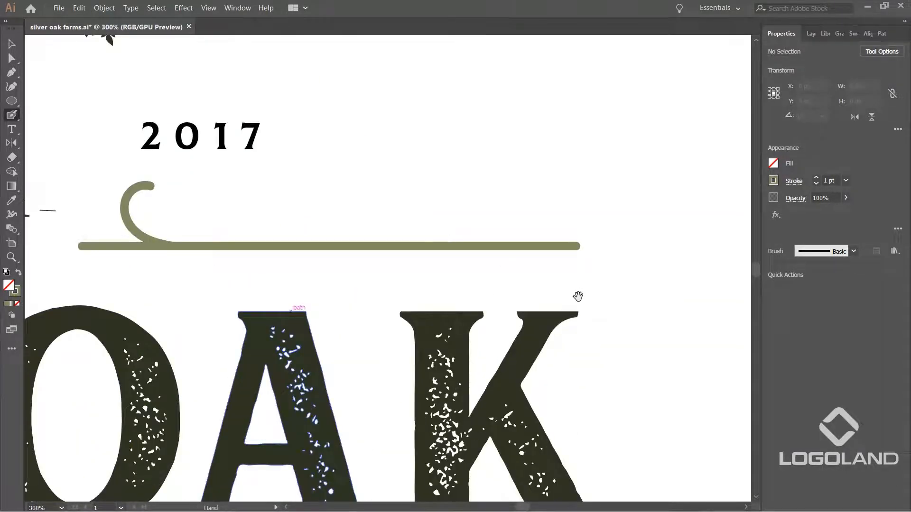
pyautogui.moveTo(611, 287); pyautogui.dragTo(570, 287)
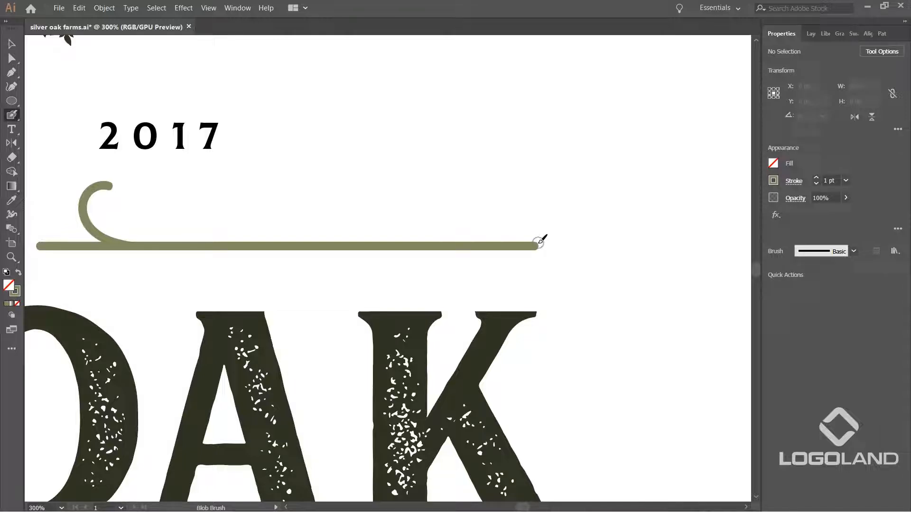
pyautogui.moveTo(261, 211); pyautogui.dragTo(419, 236)
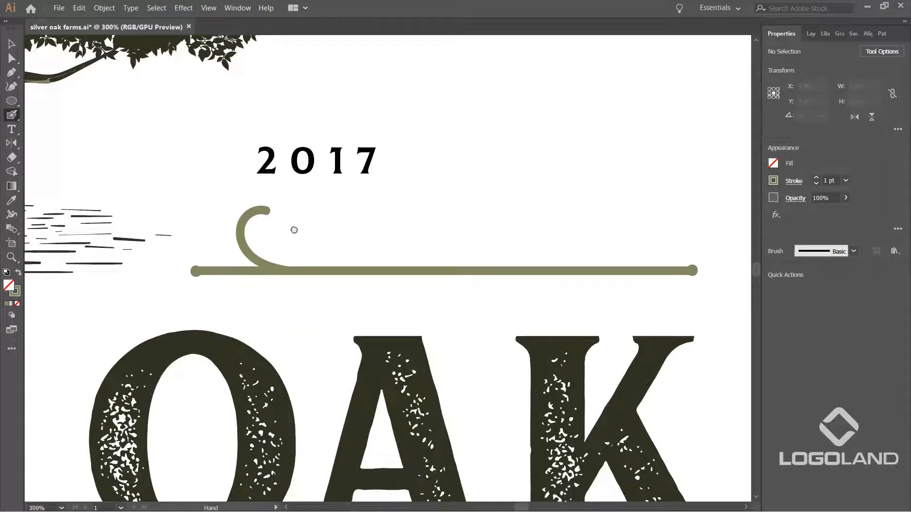
pyautogui.moveTo(295, 230); pyautogui.dragTo(320, 239)
pyautogui.moveTo(454, 266); pyautogui.dragTo(434, 238)
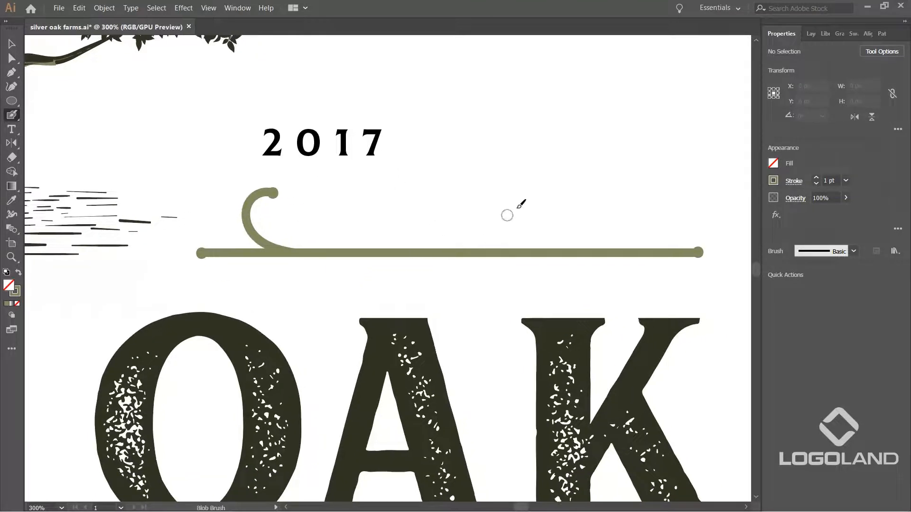
# Step: Draw a closed pointed peak on the middle of the line with the Pen tool, olive filled without a stroke
pyautogui.press('p')
pyautogui.scroll(1, 464, 266)
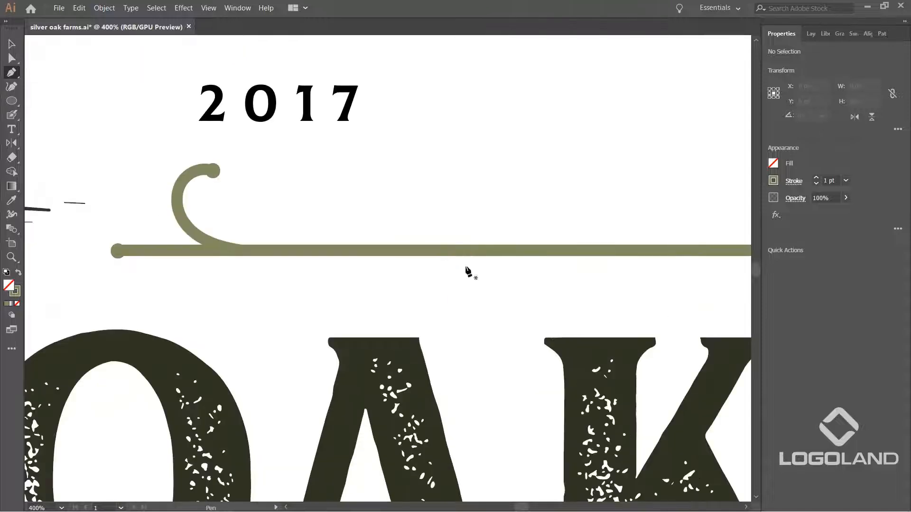
pyautogui.moveTo(464, 266); pyautogui.dragTo(380, 308)
pyautogui.click(323, 291)
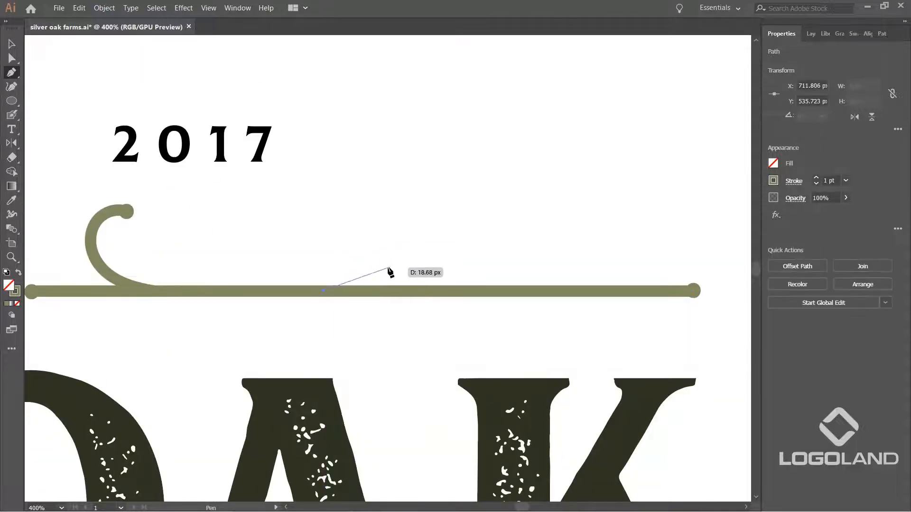
pyautogui.moveTo(377, 265)
pyautogui.mouseDown()
pyautogui.moveTo(386, 246)
pyautogui.moveTo(380, 270)
pyautogui.moveTo(512, 290)
pyautogui.moveTo(630, 285)
pyautogui.moveTo(657, 302)
pyautogui.mouseUp()
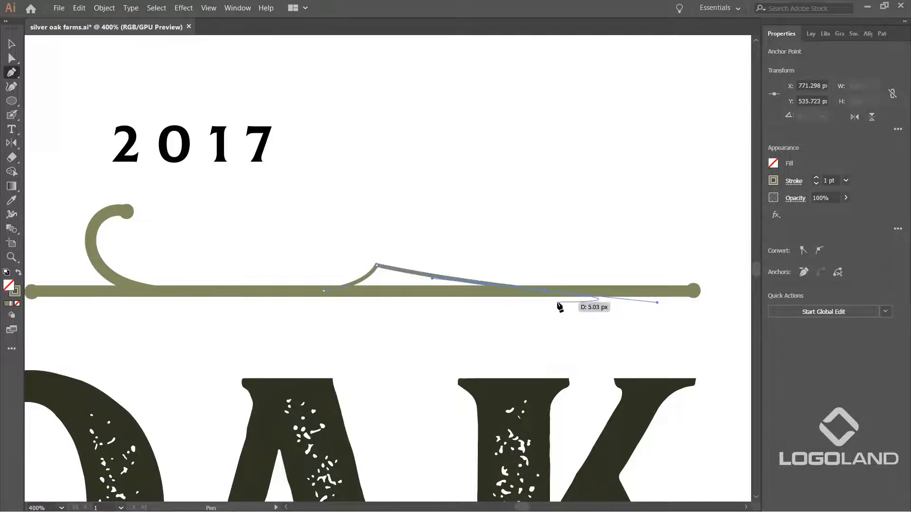
pyautogui.click(545, 291)
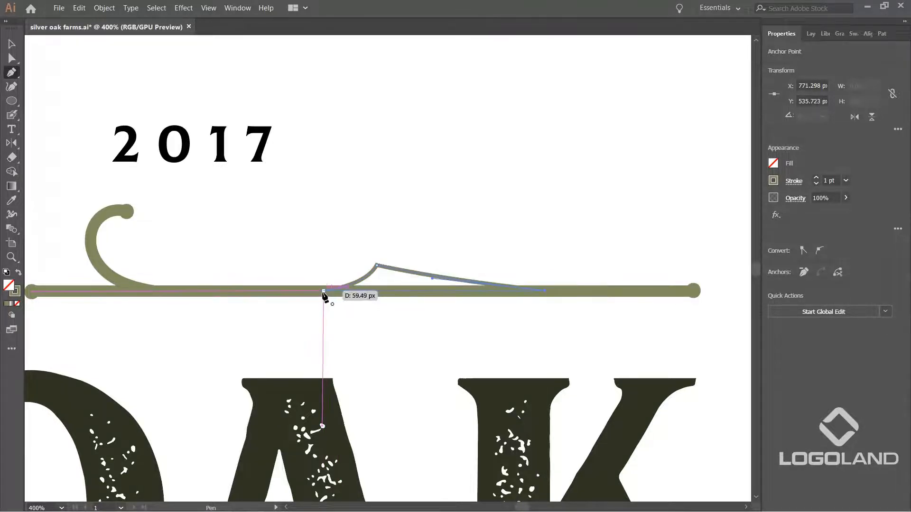
pyautogui.hotkey('shift', 'x')
pyautogui.click(15, 46)
pyautogui.click(534, 127)
# Step: Shift the peak's tip to the right and adjust its curve handles to reshape both slopes
pyautogui.scroll(-5, 576, 133)
pyautogui.moveTo(616, 126); pyautogui.dragTo(535, 254)
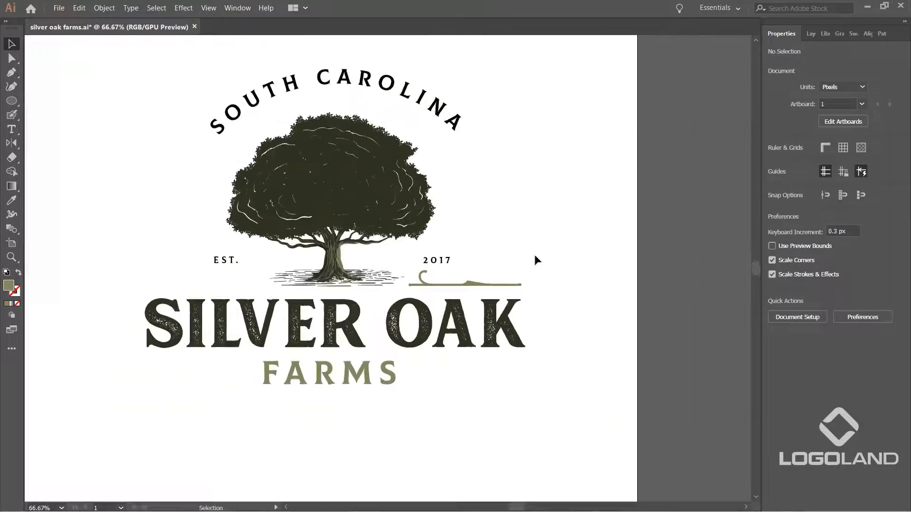
pyautogui.scroll(2, 468, 287)
pyautogui.scroll(2, 468, 286)
pyautogui.press('a')
pyautogui.click(478, 230)
pyautogui.scroll(1, 476, 233)
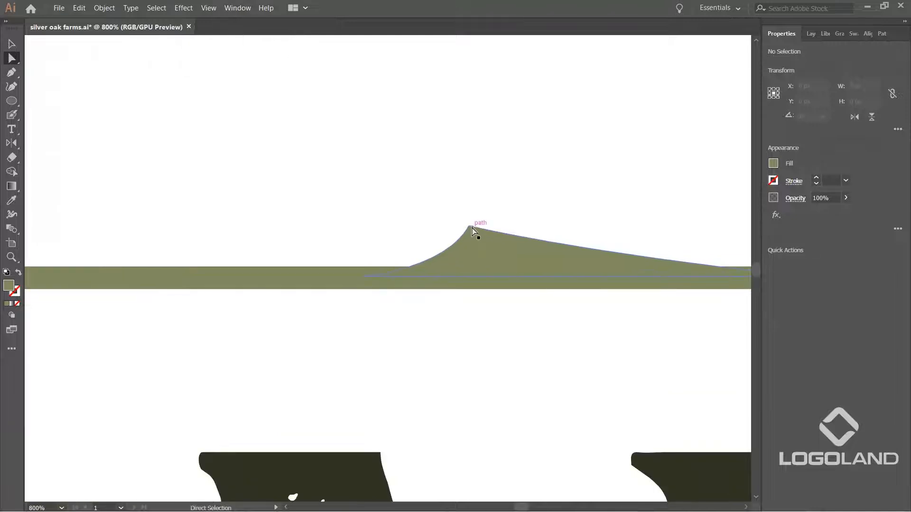
pyautogui.moveTo(470, 227); pyautogui.dragTo(502, 226)
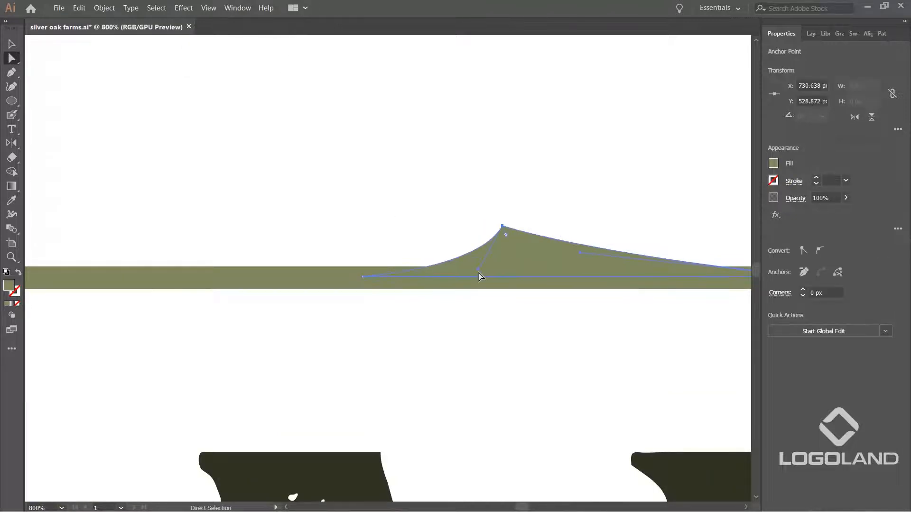
pyautogui.moveTo(479, 271); pyautogui.dragTo(517, 278)
pyautogui.moveTo(581, 254); pyautogui.dragTo(610, 227)
pyautogui.click(460, 169)
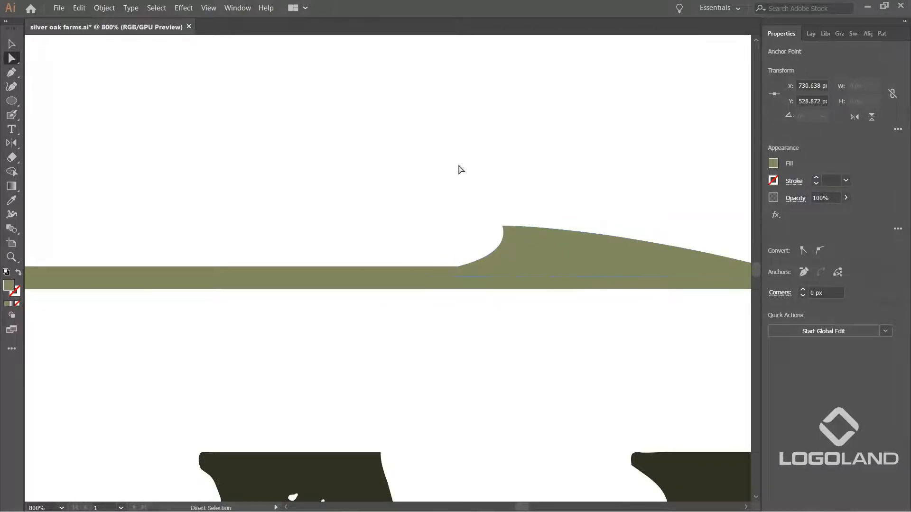
# Step: Undo the last handle change and reshape the peak's right slope into a concave curve
pyautogui.scroll(-6, 499, 183)
pyautogui.hotkey('ctrl', 'z')
pyautogui.scroll(5, 547, 203)
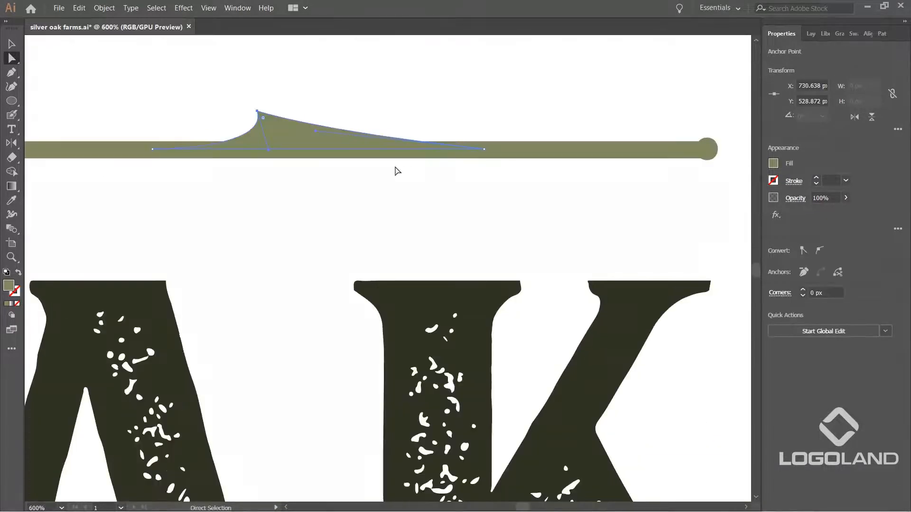
pyautogui.moveTo(401, 167); pyautogui.dragTo(606, 300)
pyautogui.moveTo(521, 265); pyautogui.dragTo(482, 278)
pyautogui.click(526, 216)
pyautogui.scroll(-4, 529, 214)
pyautogui.scroll(3, 530, 213)
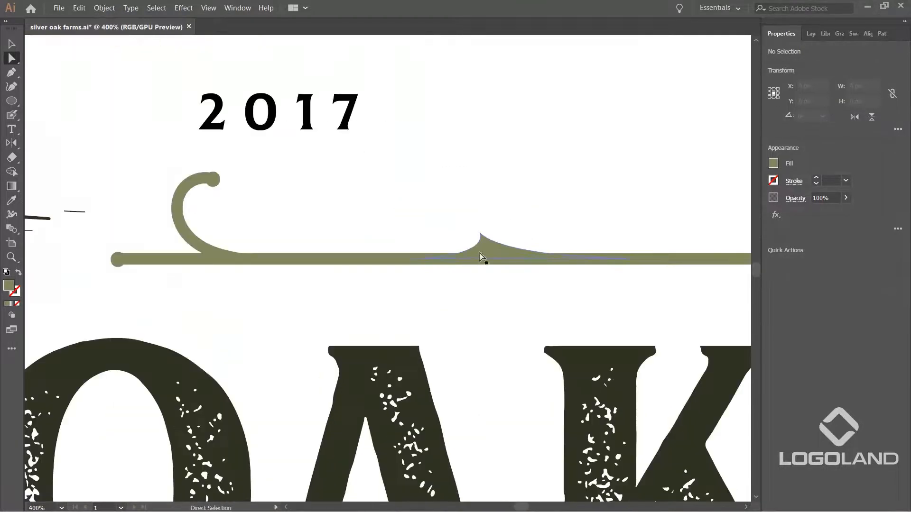
# Step: Adjust the handles of the peak's left slope so that it mirrors the concave right slope
pyautogui.click(482, 241)
pyautogui.click(516, 204)
pyautogui.scroll(2, 502, 220)
pyautogui.click(464, 275)
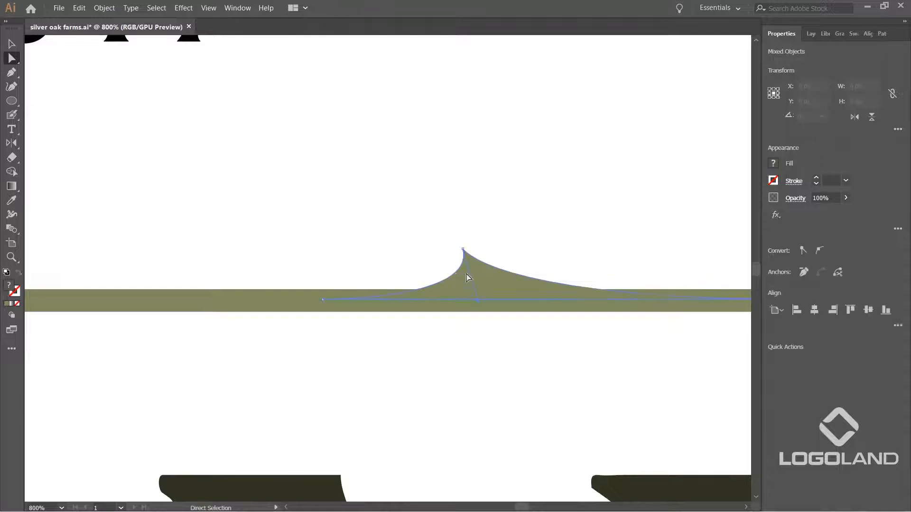
pyautogui.moveTo(476, 303); pyautogui.dragTo(439, 297)
pyautogui.moveTo(377, 301); pyautogui.dragTo(368, 299)
pyautogui.click(547, 210)
pyautogui.scroll(-3, 505, 227)
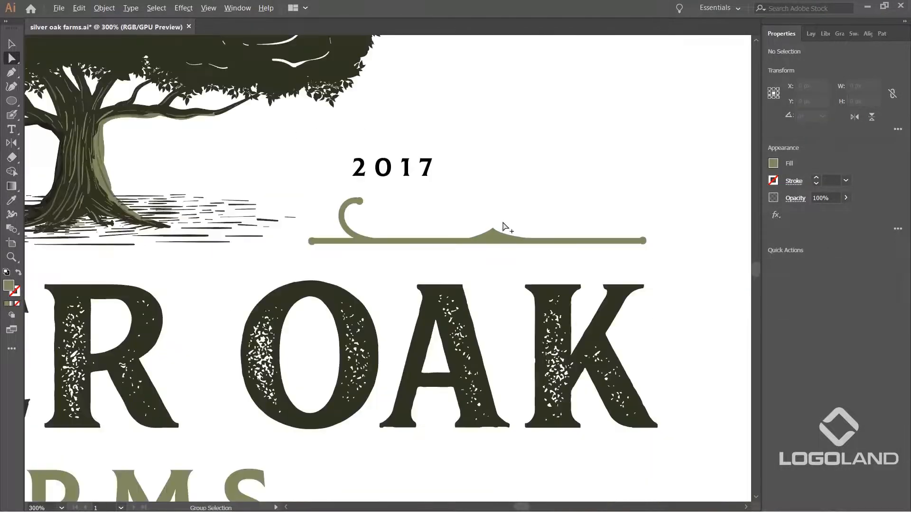
pyautogui.scroll(-3, 518, 230)
# Step: Select the line, curl, peak and end dots above OAK and group them as one ornament
pyautogui.press('v')
pyautogui.scroll(1, 528, 236)
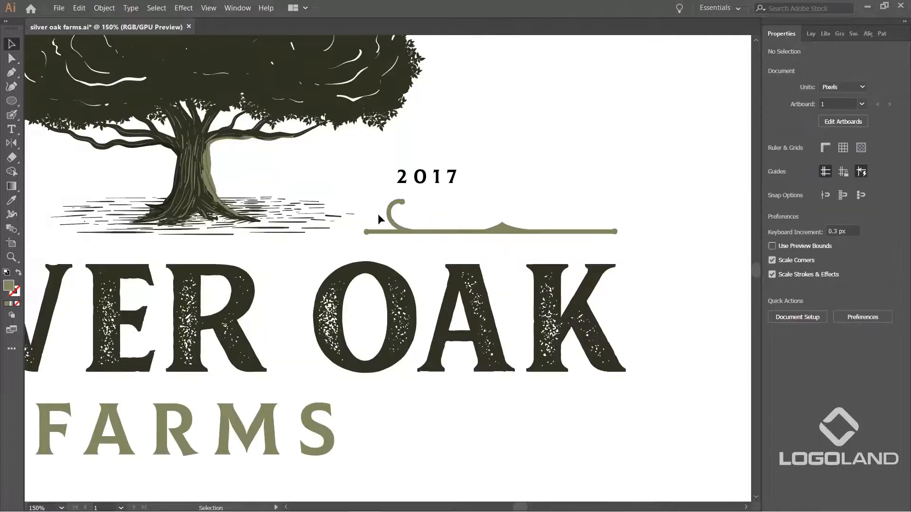
pyautogui.click(401, 202)
pyautogui.scroll(1, 401, 204)
pyautogui.moveTo(360, 257); pyautogui.dragTo(535, 247)
pyautogui.scroll(2, 698, 252)
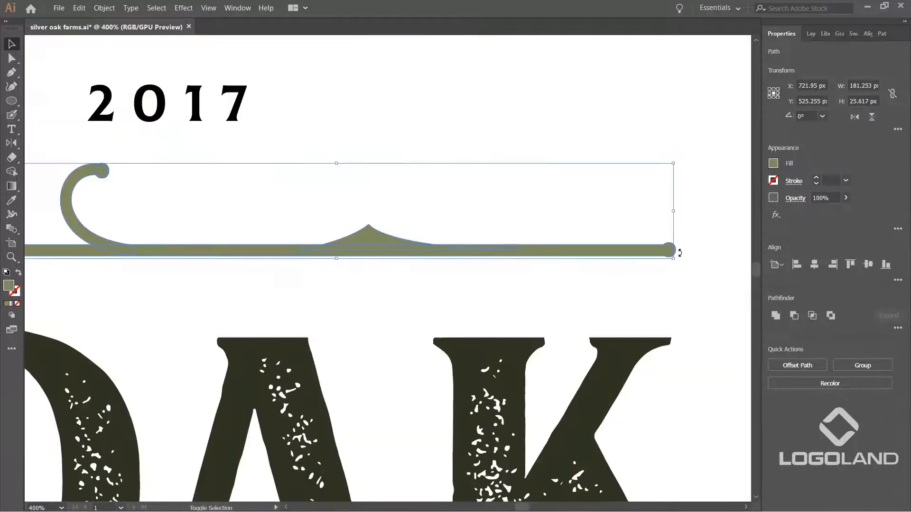
pyautogui.scroll(5, 679, 249)
pyautogui.keyDown('shift'); pyautogui.click(622, 247); pyautogui.keyUp('shift')
pyautogui.scroll(-8, 625, 247)
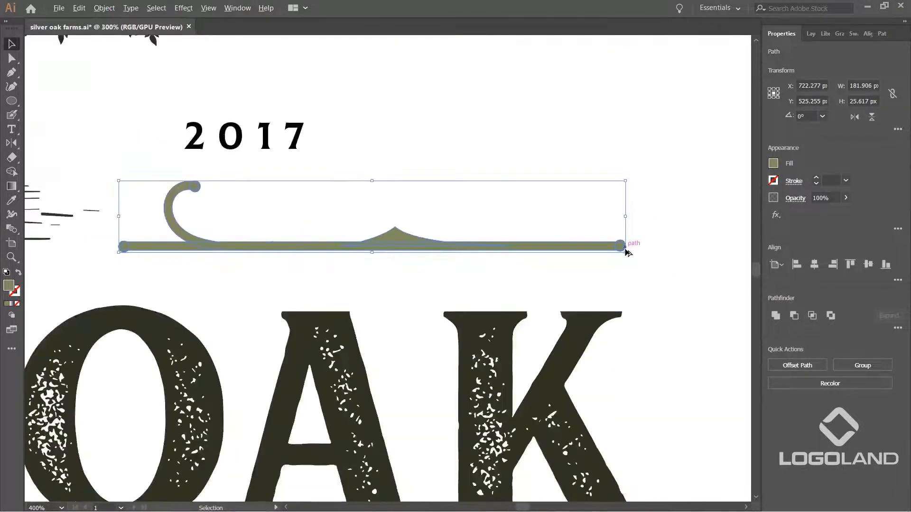
pyautogui.hotkey('ctrl', 'g')
pyautogui.click(661, 275)
# Step: Duplicate the ornament horizontally to the area under EST. and flip the copy horizontally
pyautogui.scroll(-3, 616, 263)
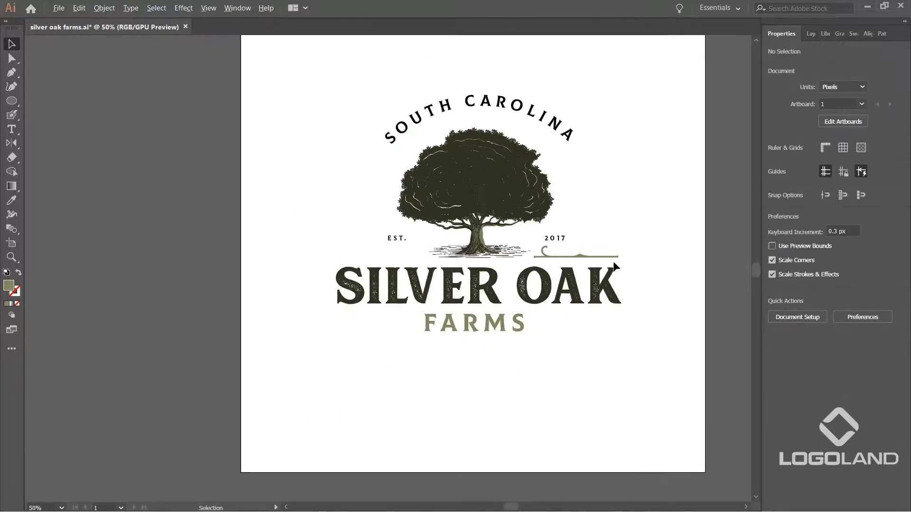
pyautogui.scroll(2, 596, 273)
pyautogui.moveTo(598, 279); pyautogui.dragTo(669, 268)
pyautogui.click(617, 243)
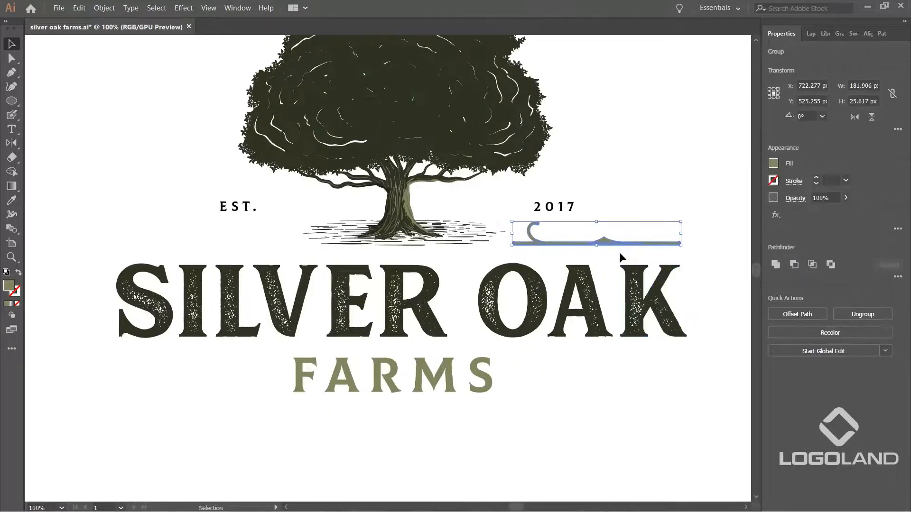
pyautogui.moveTo(612, 242); pyautogui.dragTo(261, 243)
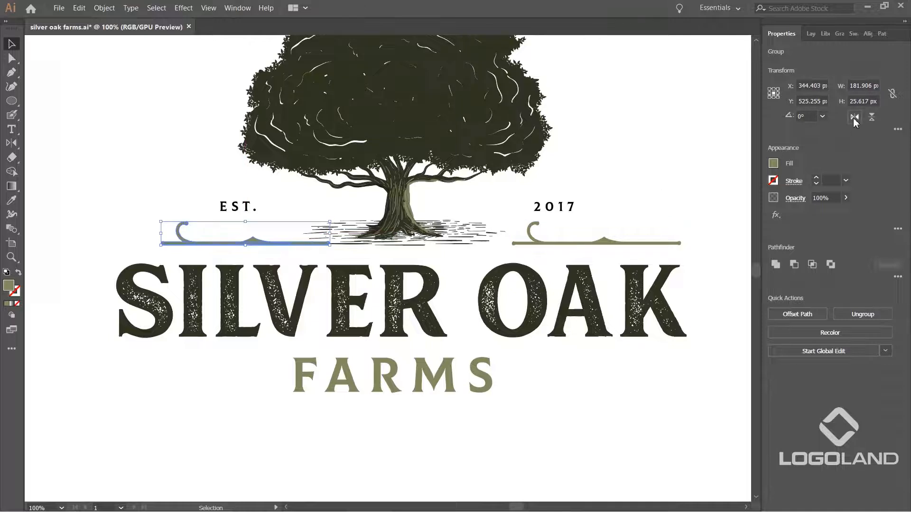
pyautogui.click(855, 117)
# Step: Align the flipped ornament to the left edge of the SILVER OAK lettering and the original ornament to its right edge
pyautogui.keyDown('shift'); pyautogui.click(165, 284); pyautogui.keyUp('shift')
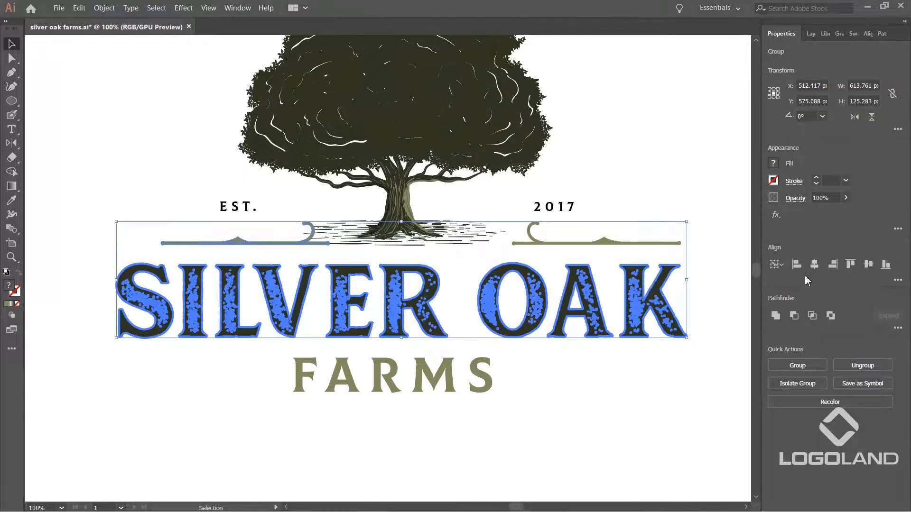
pyautogui.click(797, 264)
pyautogui.click(610, 413)
pyautogui.click(661, 242)
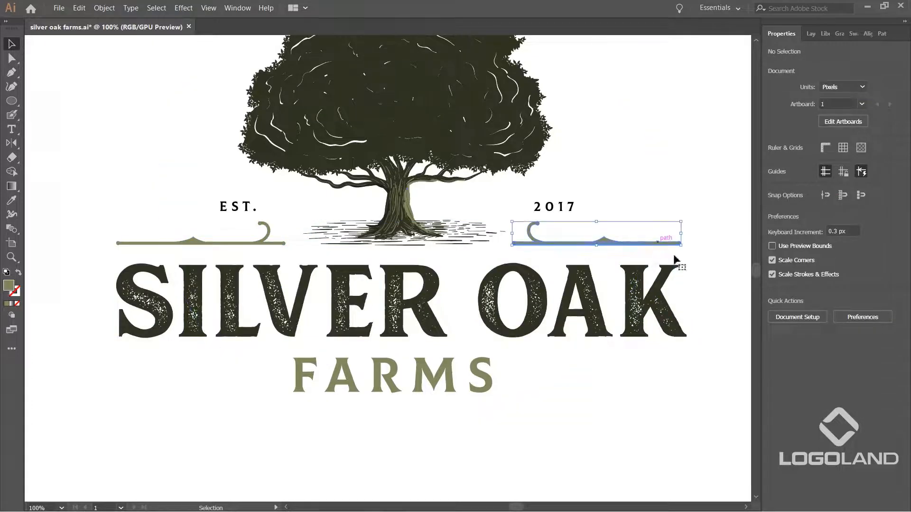
pyautogui.keyDown('shift'); pyautogui.click(674, 259); pyautogui.keyUp('shift')
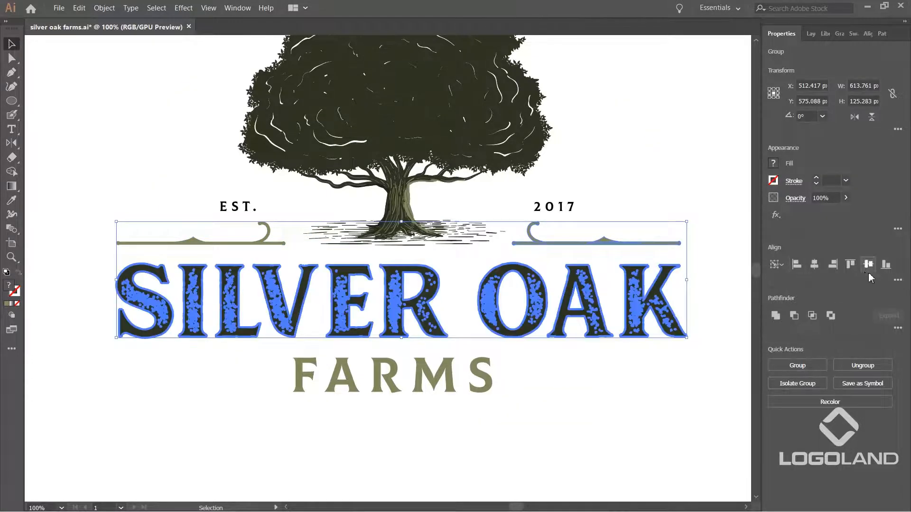
pyautogui.click(835, 266)
pyautogui.click(654, 394)
pyautogui.keyDown('alt'); pyautogui.scroll(-2, 560, 349); pyautogui.keyUp('alt')
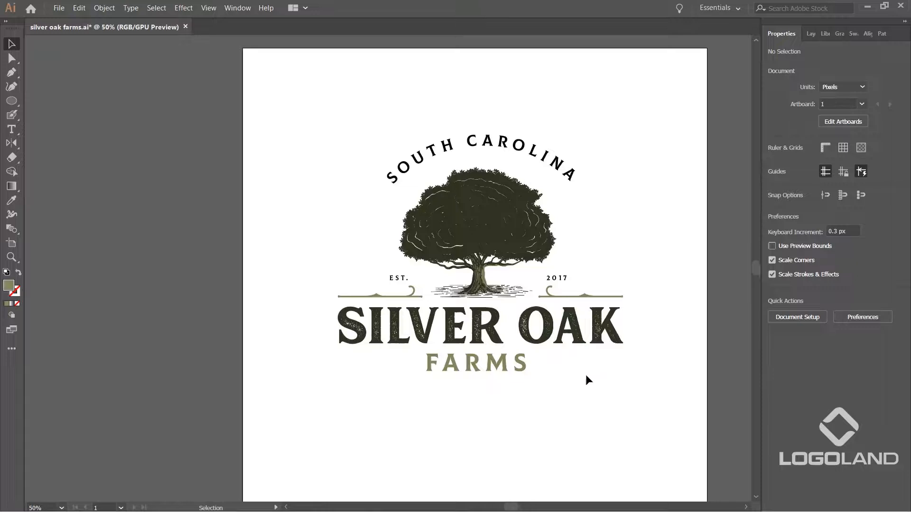
# Step: Duplicate both ornaments straight down so that the copies flank FARMS
pyautogui.keyDown('alt'); pyautogui.scroll(1, 587, 378); pyautogui.keyUp('alt')
pyautogui.click(586, 240)
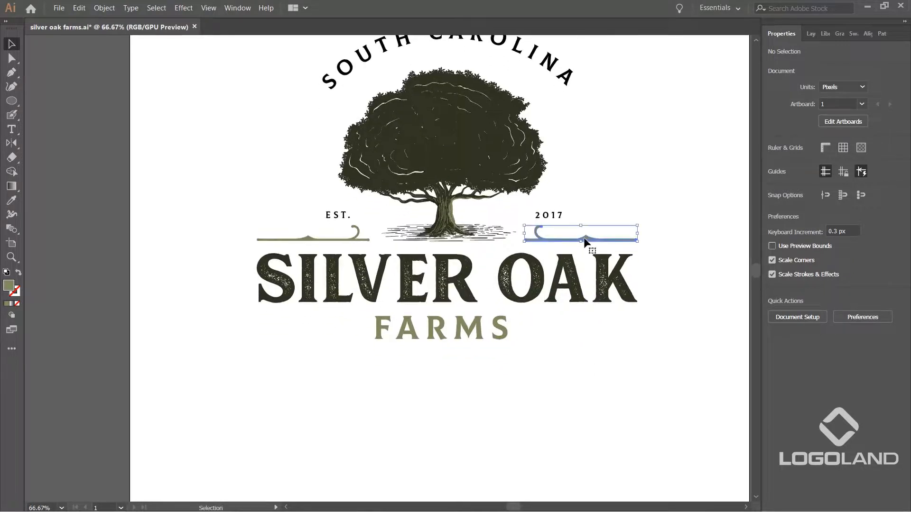
pyautogui.keyDown('shift'); pyautogui.click(354, 240); pyautogui.keyUp('shift')
pyautogui.moveTo(355, 240); pyautogui.dragTo(355, 335)
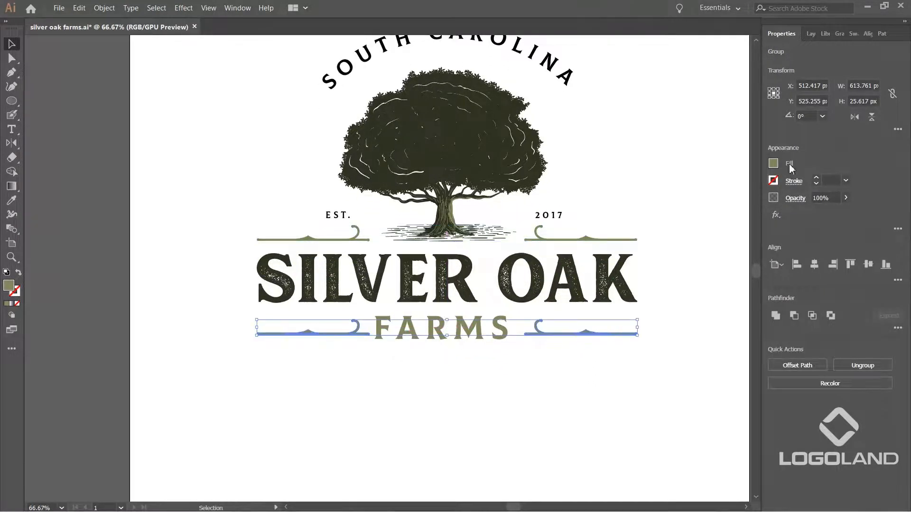
# Step: Flip the two ornaments flanking FARMS vertically so that their curls and peaks point downward
pyautogui.click(872, 117)
pyautogui.click(575, 353)
pyautogui.scroll(-2, 536, 350)
pyautogui.scroll(3, 527, 345)
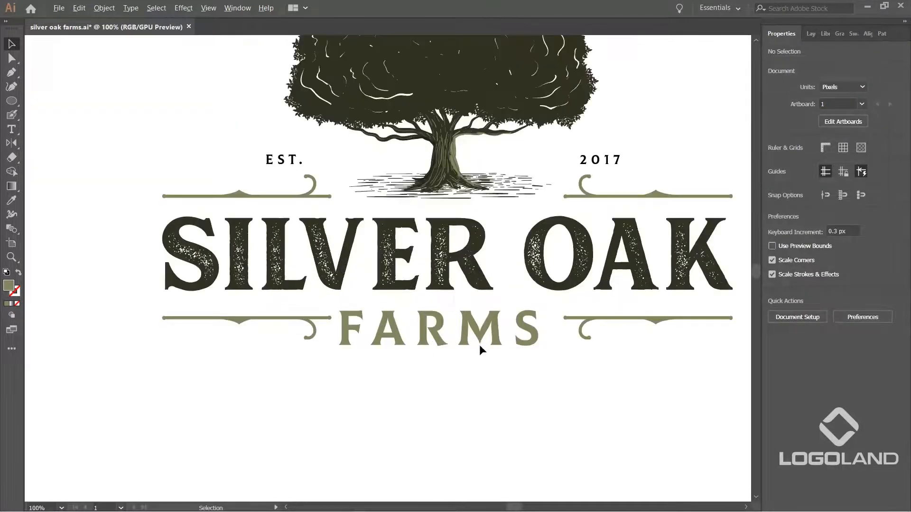
# Step: Nudge the FARMS lettering slightly upward and center it horizontally under the SILVER OAK lettering
pyautogui.click(315, 335)
pyautogui.click(447, 334)
pyautogui.press('Up')
pyautogui.press('Up')
pyautogui.press('Up')
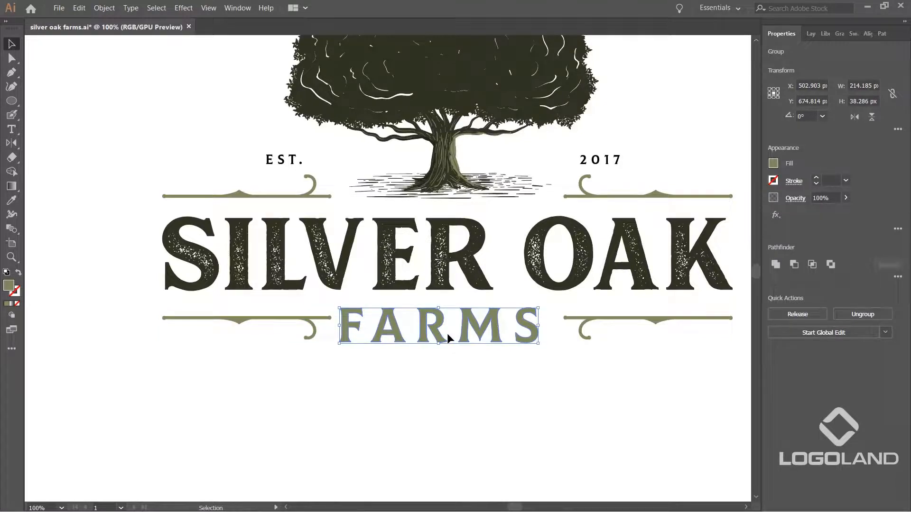
pyautogui.keyDown('shift'); pyautogui.click(482, 282); pyautogui.keyUp('shift')
pyautogui.click(815, 266)
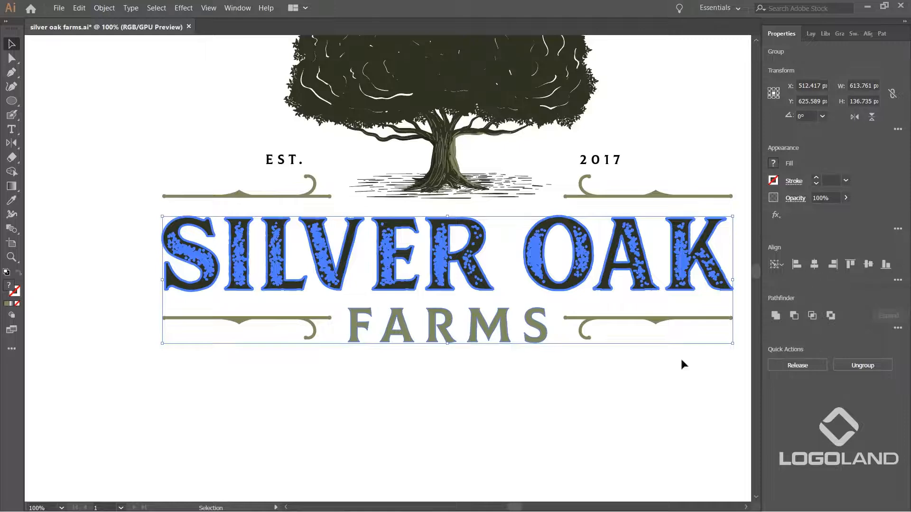
pyautogui.click(521, 345)
# Step: Select the complete logo, scale it down slightly in proportion and move it a little lower on the artboard
pyautogui.scroll(-1, 612, 370)
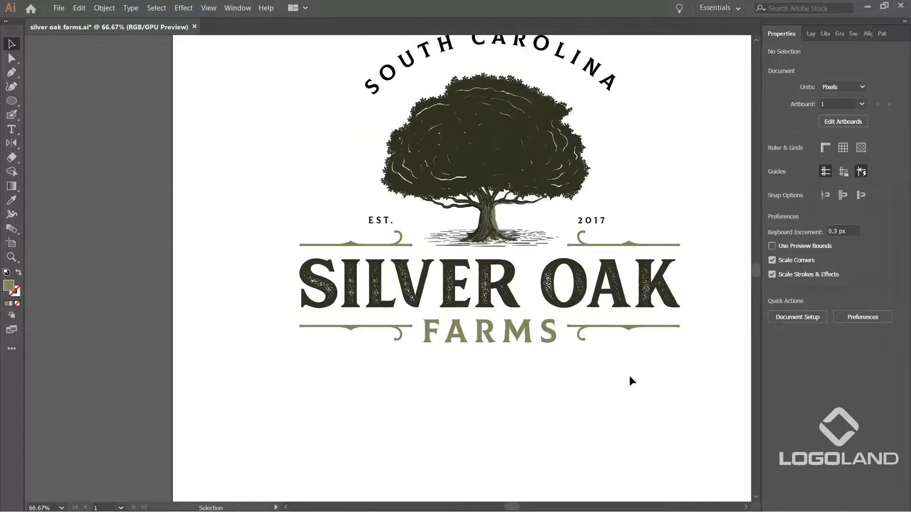
pyautogui.moveTo(630, 376); pyautogui.dragTo(541, 381)
pyautogui.scroll(-2, 545, 374)
pyautogui.scroll(1, 547, 369)
pyautogui.scroll(-1, 546, 366)
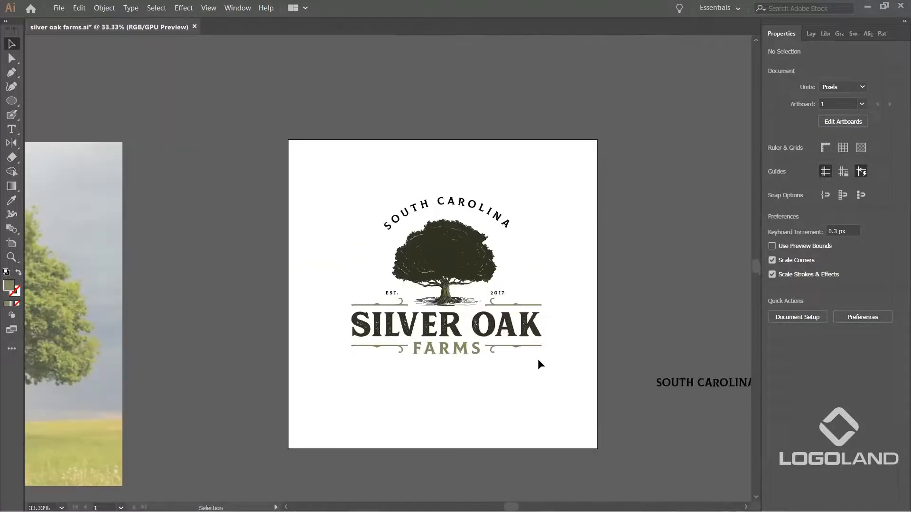
pyautogui.moveTo(323, 176); pyautogui.dragTo(566, 398)
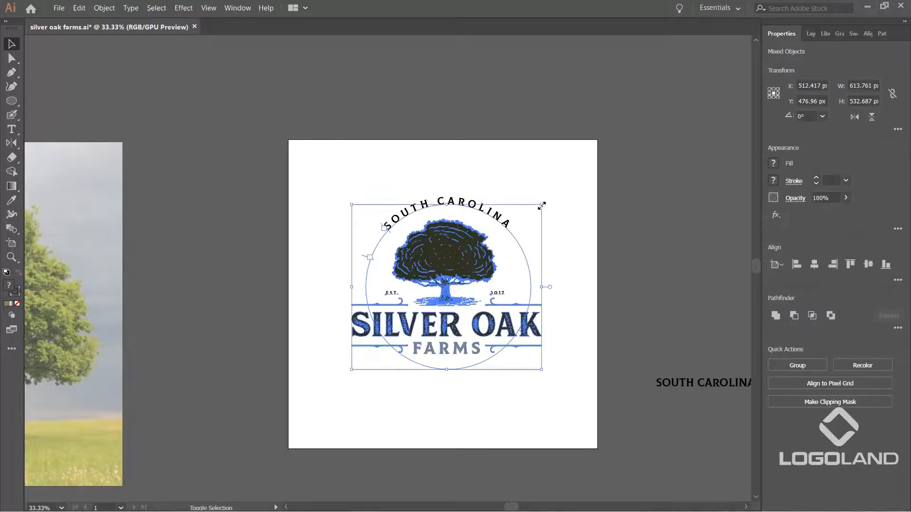
pyautogui.moveTo(541, 206); pyautogui.dragTo(538, 209)
pyautogui.moveTo(451, 254); pyautogui.dragTo(451, 258)
pyautogui.click(524, 264)
pyautogui.scroll(2, 525, 265)
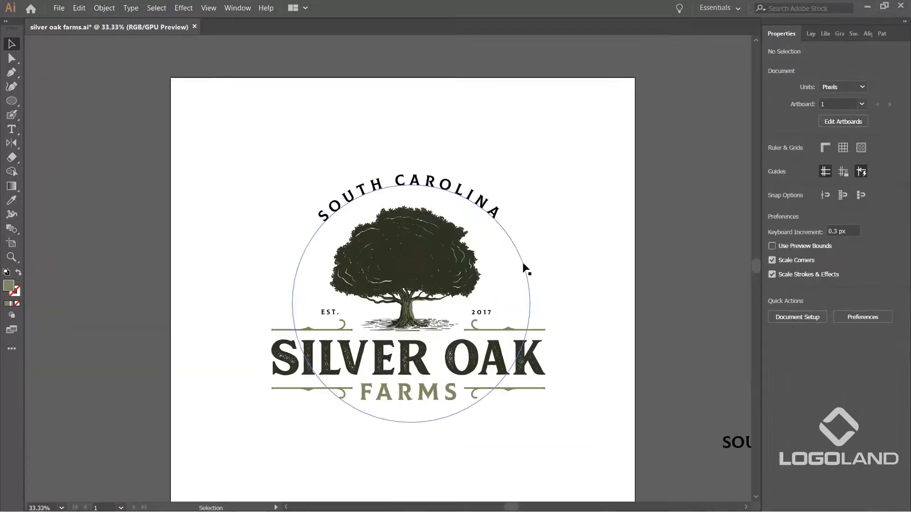
pyautogui.moveTo(552, 291); pyautogui.dragTo(628, 244)
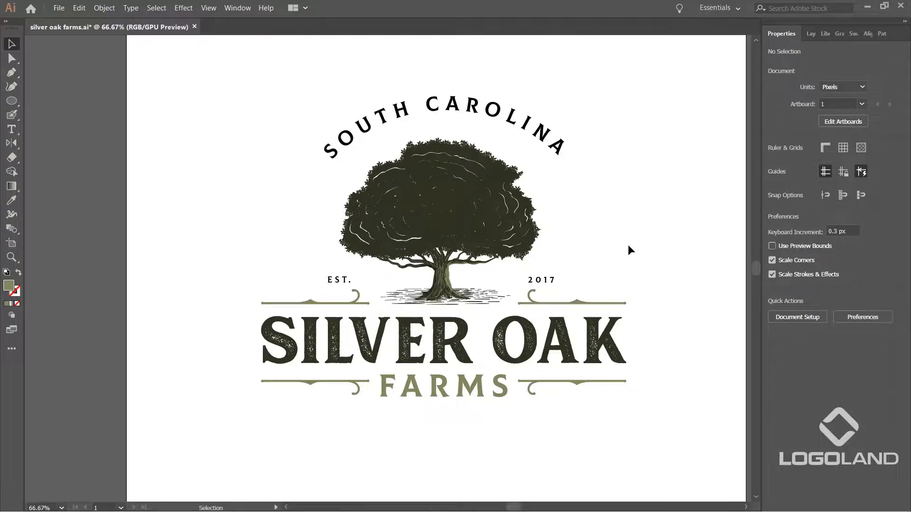
pyautogui.scroll(-2, 568, 242)
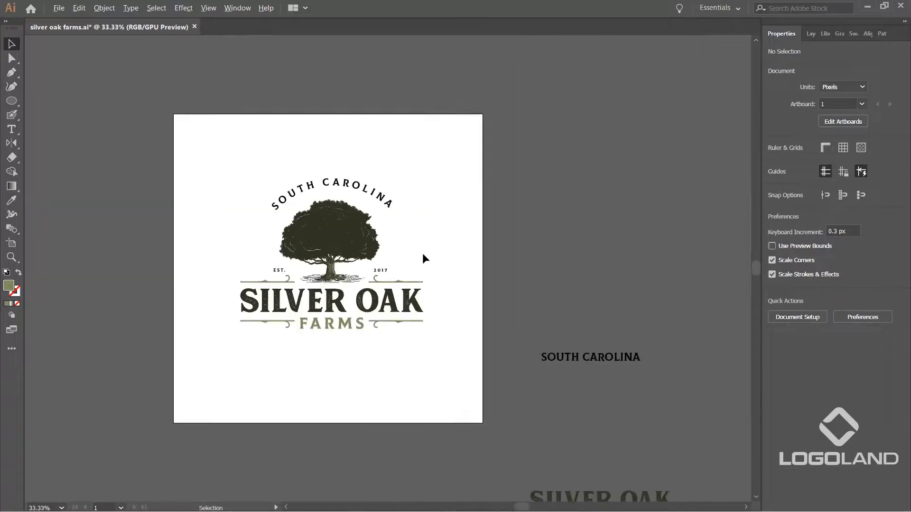
pyautogui.moveTo(423, 268); pyautogui.dragTo(494, 258)
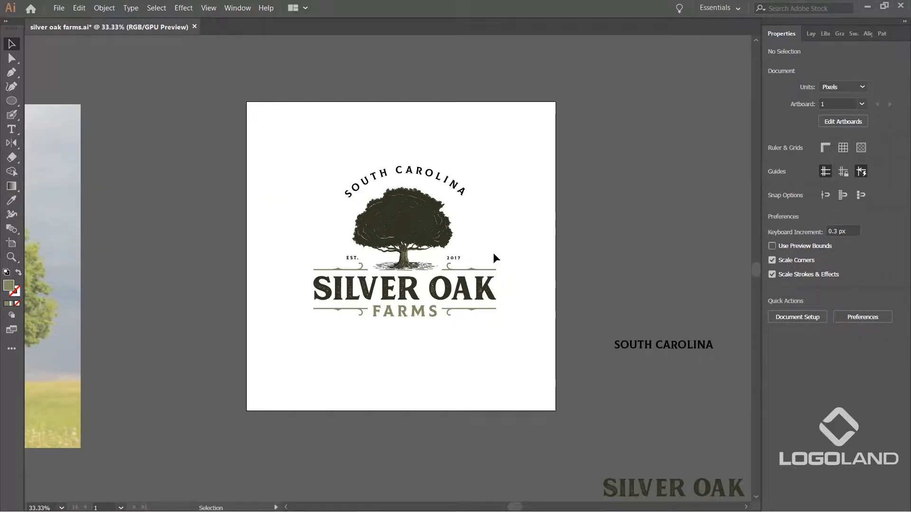